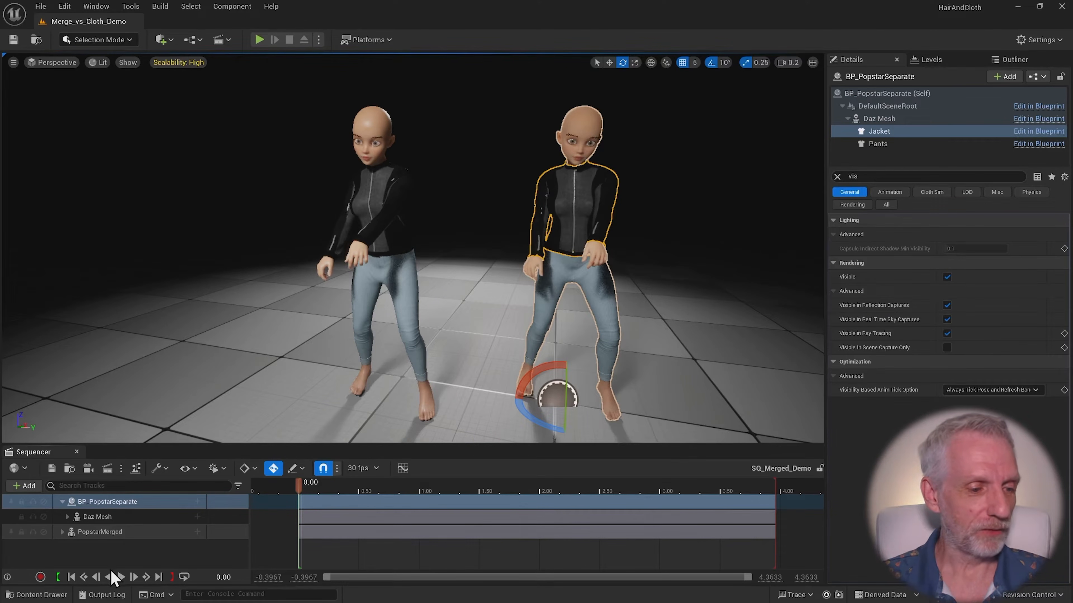
Play and scrub the SQ_Merged_Demo sequence, examining both characters' clothing from the front and from behind.
left_click(121, 577)
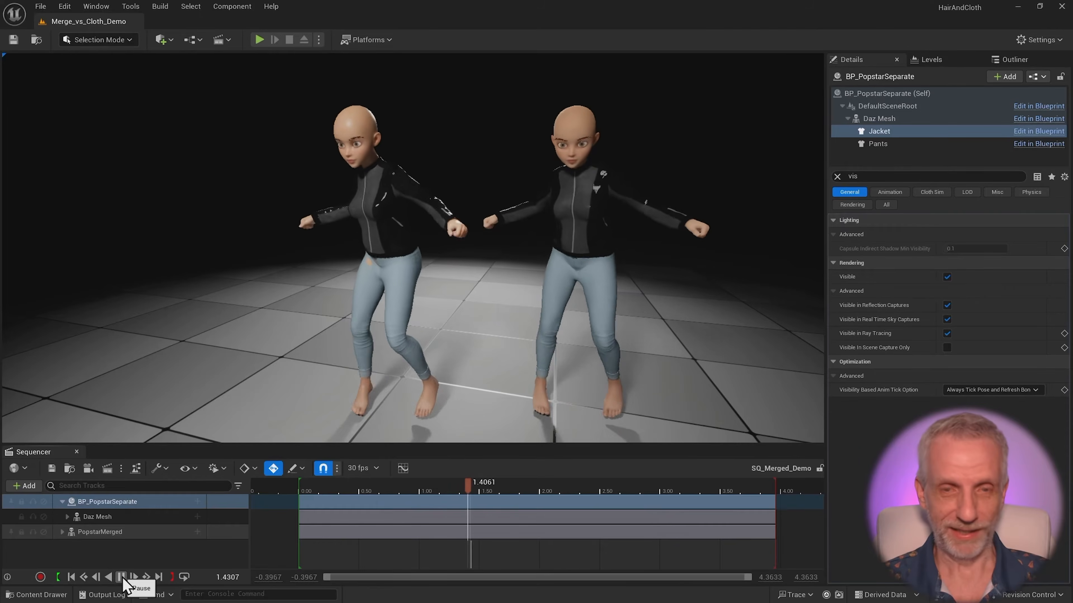
left_click(121, 577)
left_click_drag(638, 492, 595, 492)
key("a")
scroll(439, 249, "up", 3)
right_click_drag(414, 249, 707, 240)
key("q")
key("space")
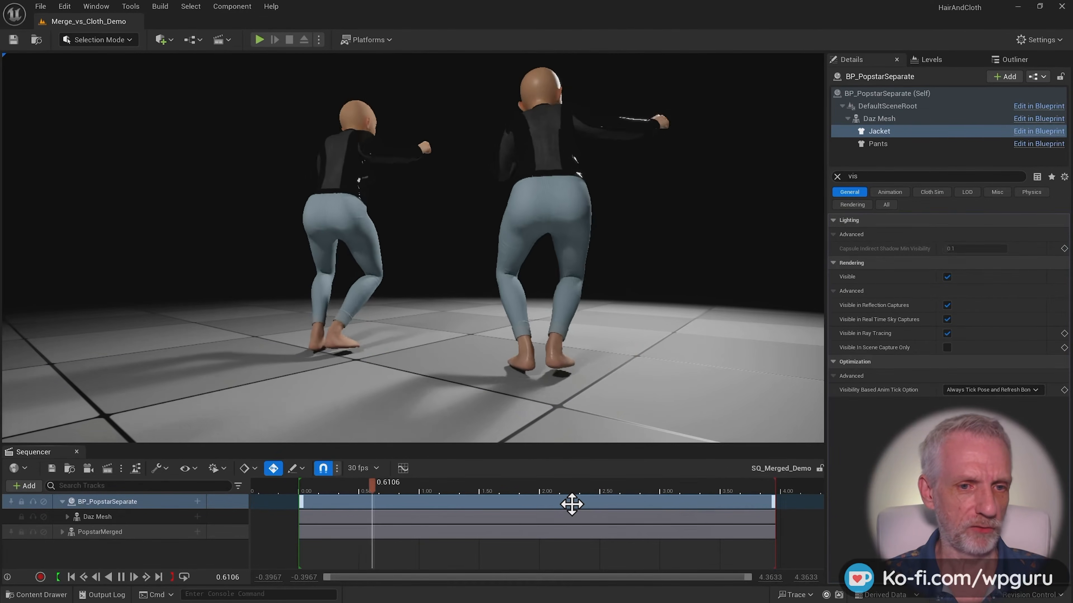
key("space")
Scrub the sequence to 1.1667 and compare the PopstarMerged character's clothing with the separate one from the front.
left_click_drag(509, 493, 442, 491)
right_click_drag(437, 428, 414, 395)
scroll(401, 395, "down", 2)
key("w")
right_click_drag(447, 156, 447, 156)
key("s")
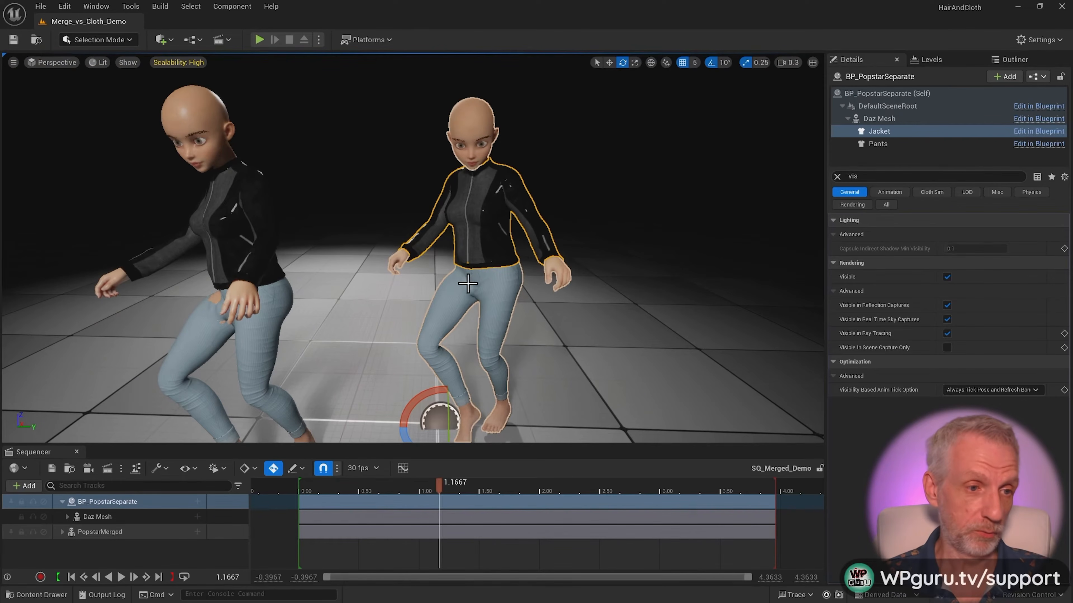
left_click(235, 258)
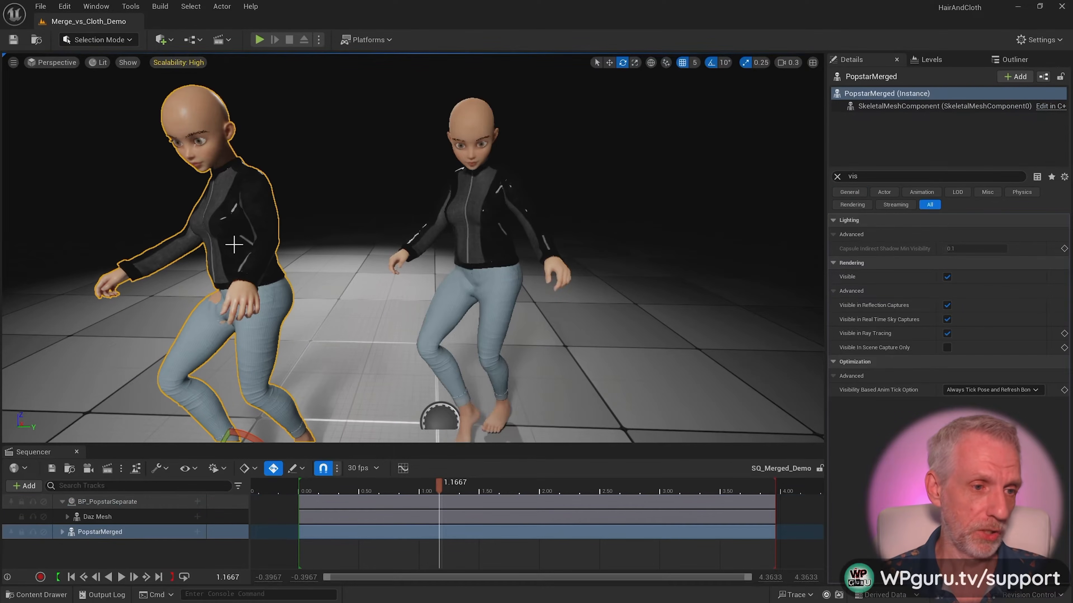
key("s")
right_click_drag(260, 320, 254, 327)
Open BP_PopstarSeparate in the Blueprint editor and display the full character in its 3D viewport.
left_click(486, 228)
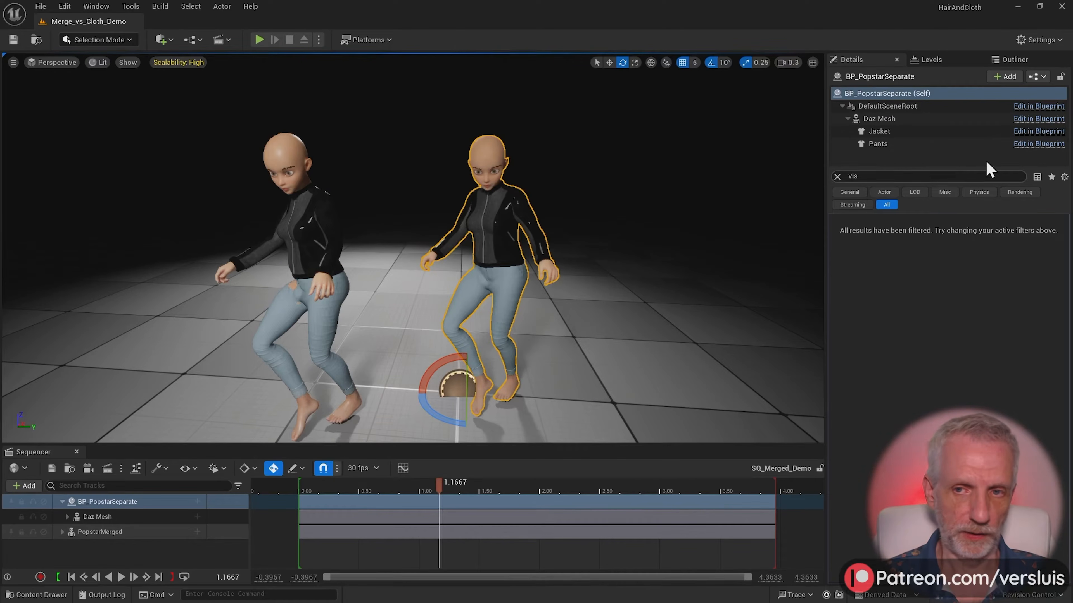
left_click(1037, 108)
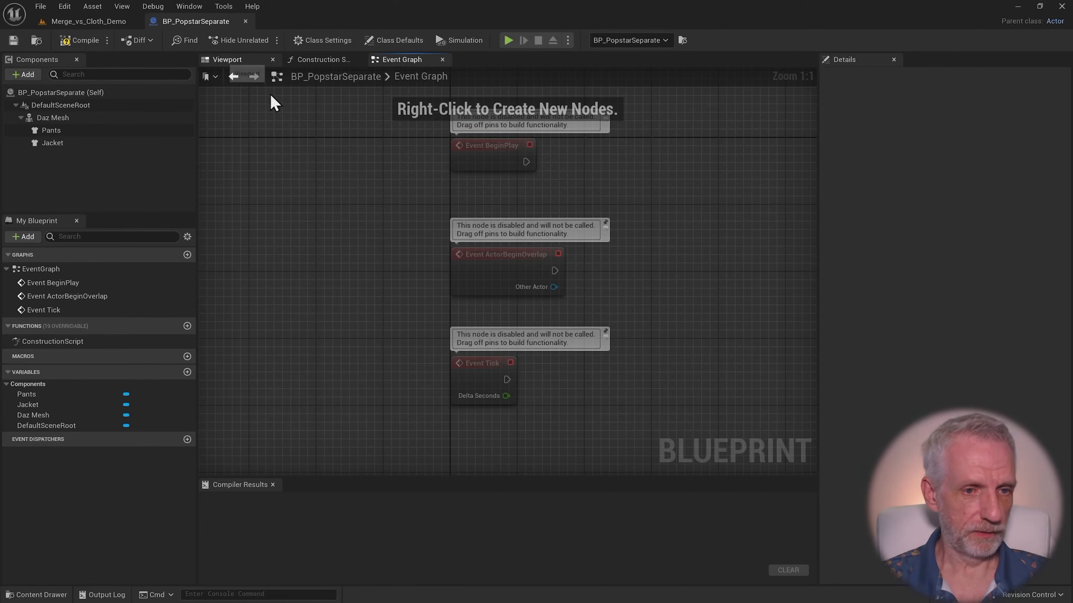
key("w")
right_click_drag(460, 269, 455, 271)
scroll(461, 270, "down", 5)
key("s")
key("q")
key("s")
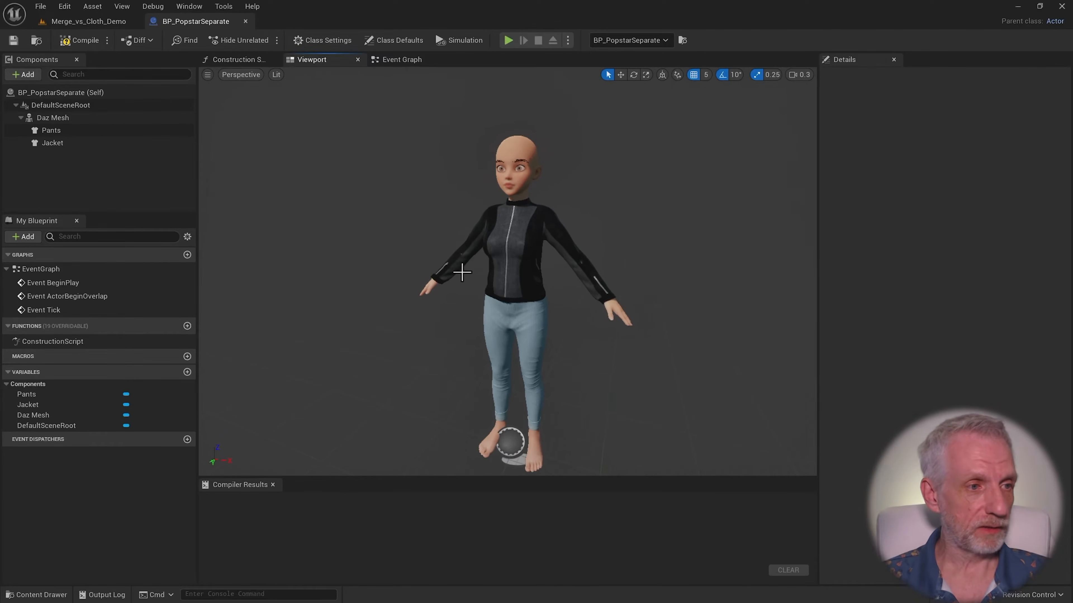
Examine the blueprint's Daz Mesh component and its two child cloth components, Pants and Jacket.
left_click(98, 118)
right_click_drag(317, 251, 323, 260)
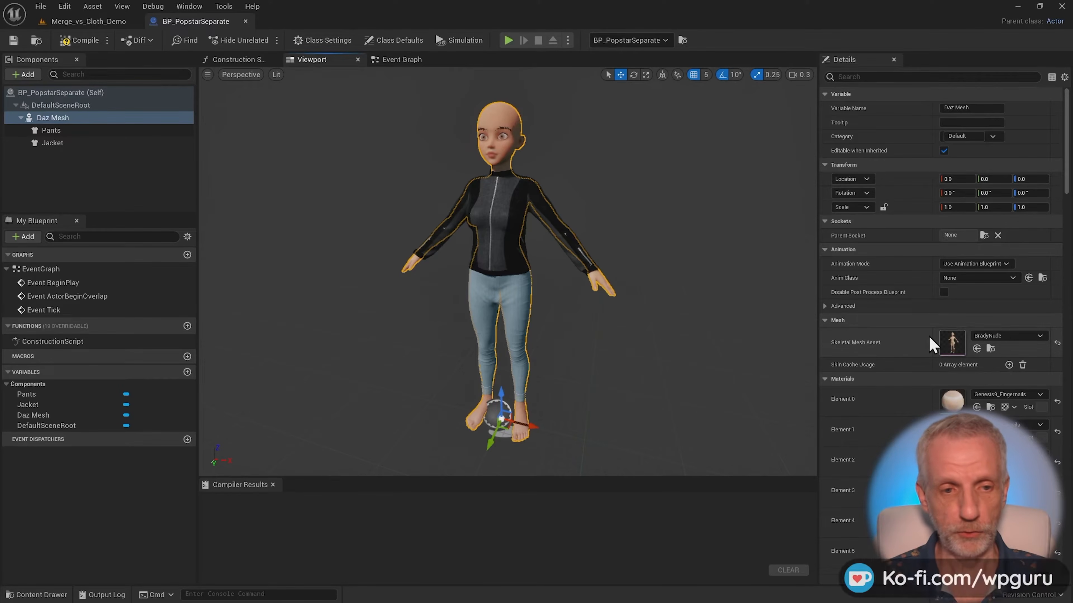
left_click(83, 134)
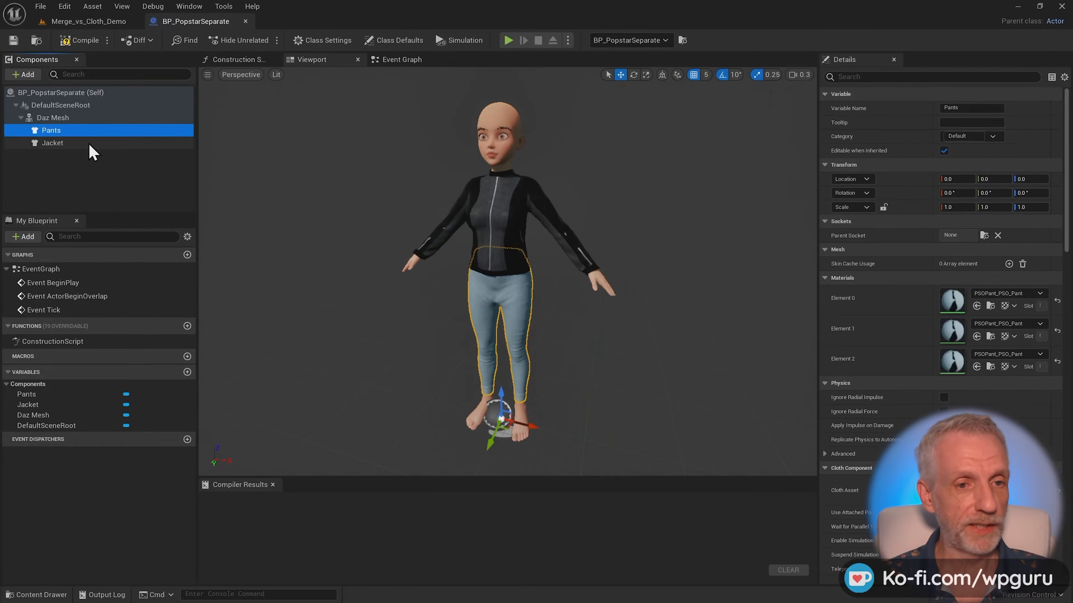
left_click(87, 143)
left_click(91, 132)
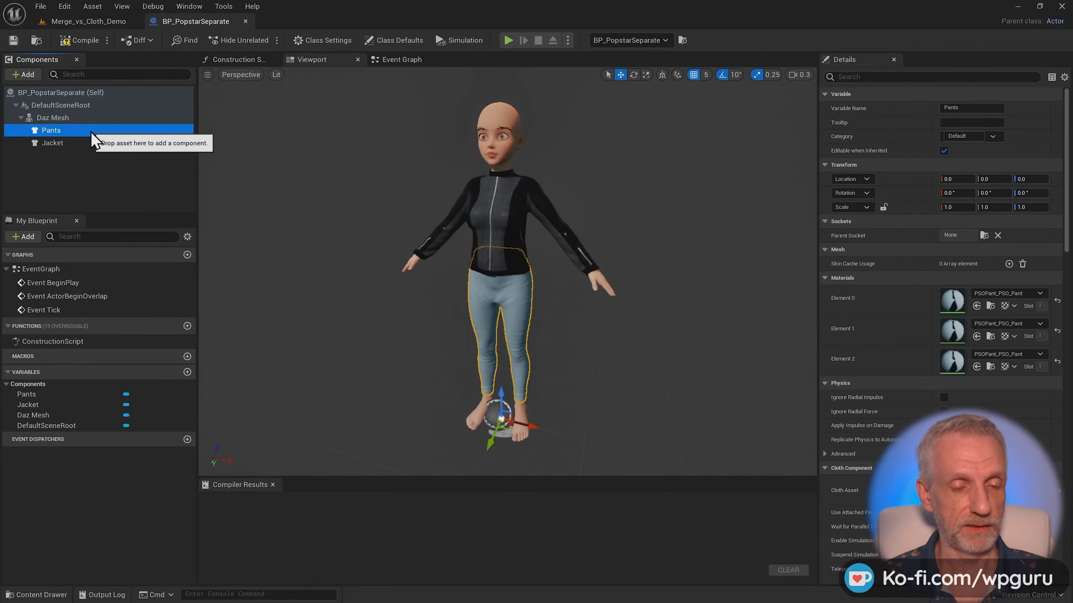
left_click(94, 144)
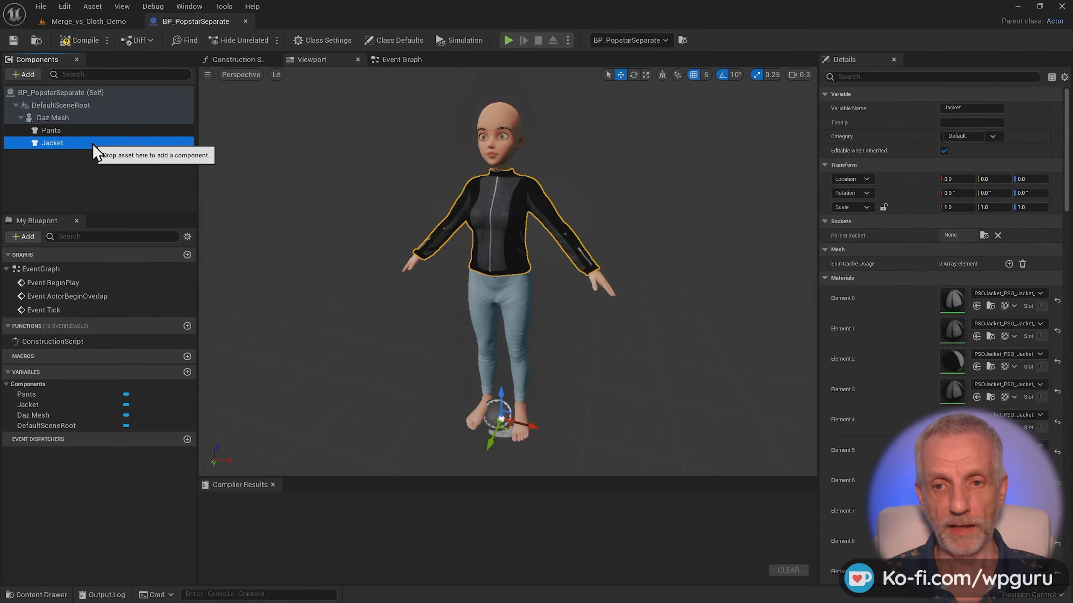
Swap the Pants component's cloth asset for the dark trousers asset, searching the assets for "yo".
left_click(91, 132)
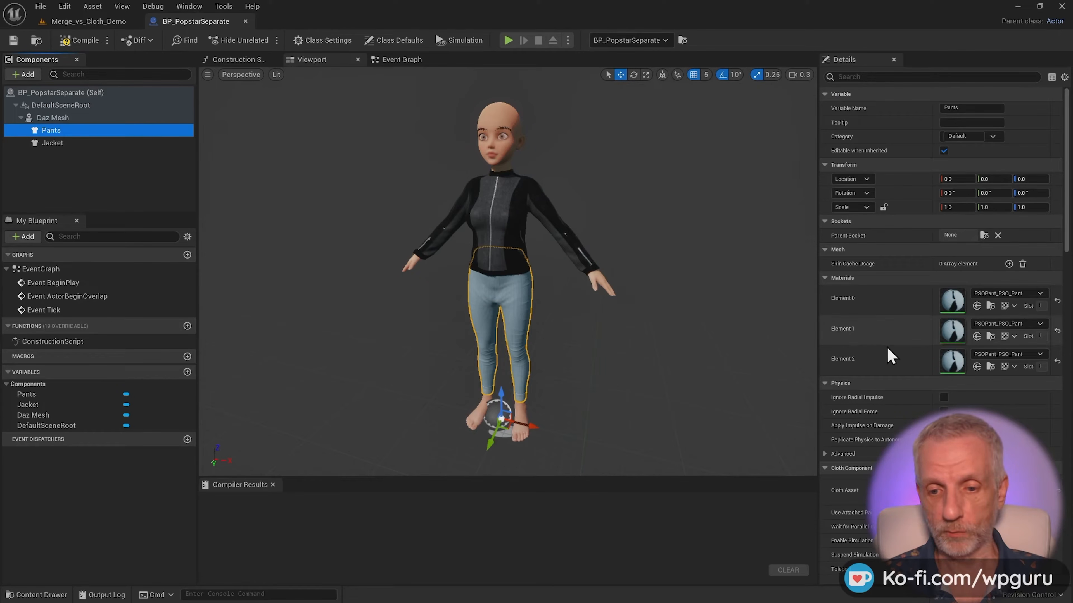
scroll(887, 353, "down", 6)
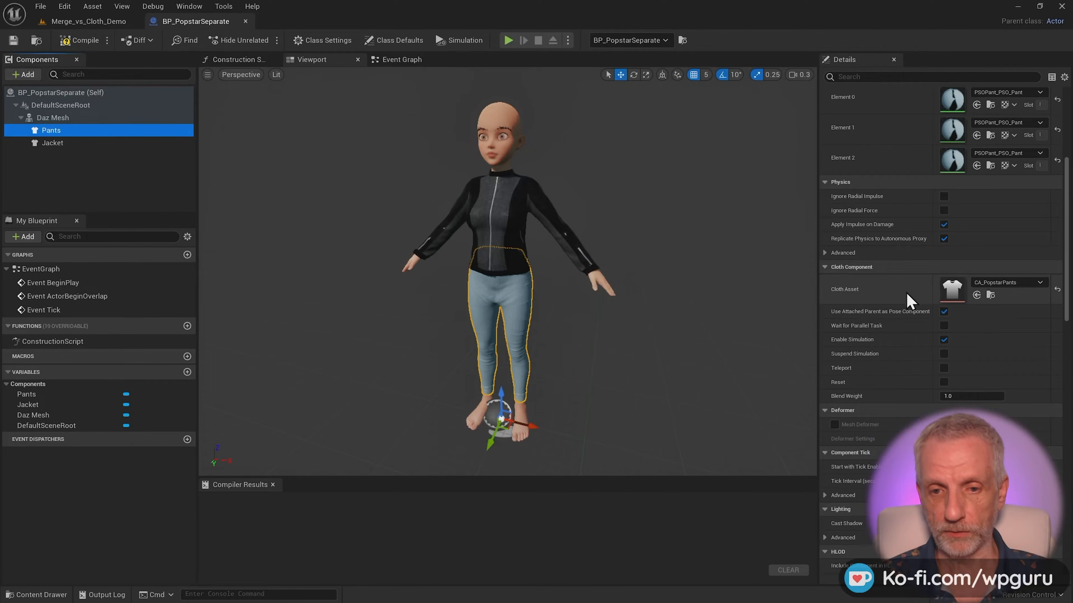
left_click(1013, 283)
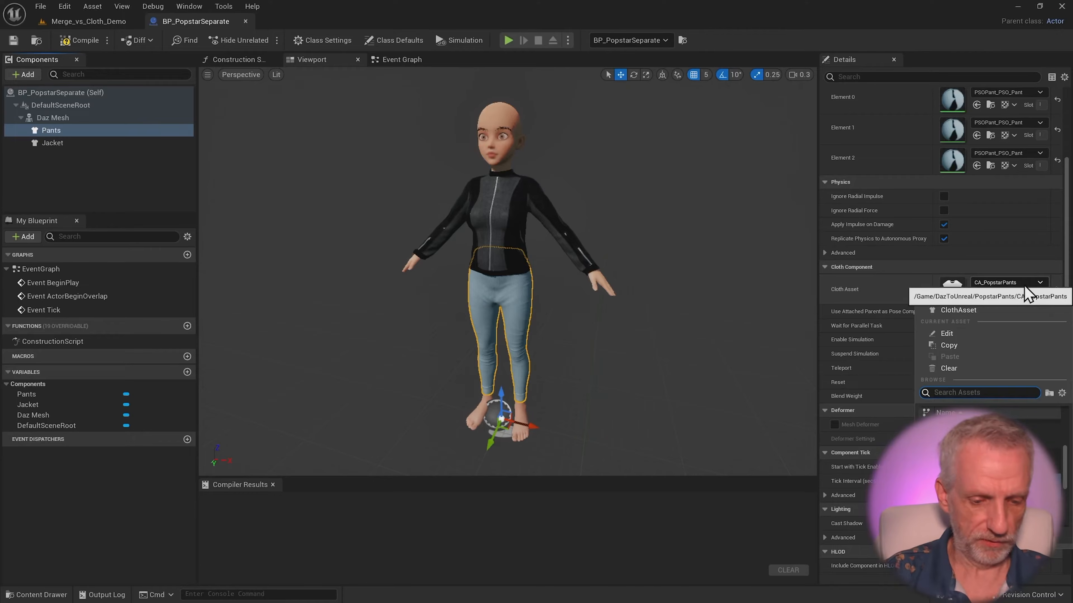
type("yo")
left_click(1013, 430)
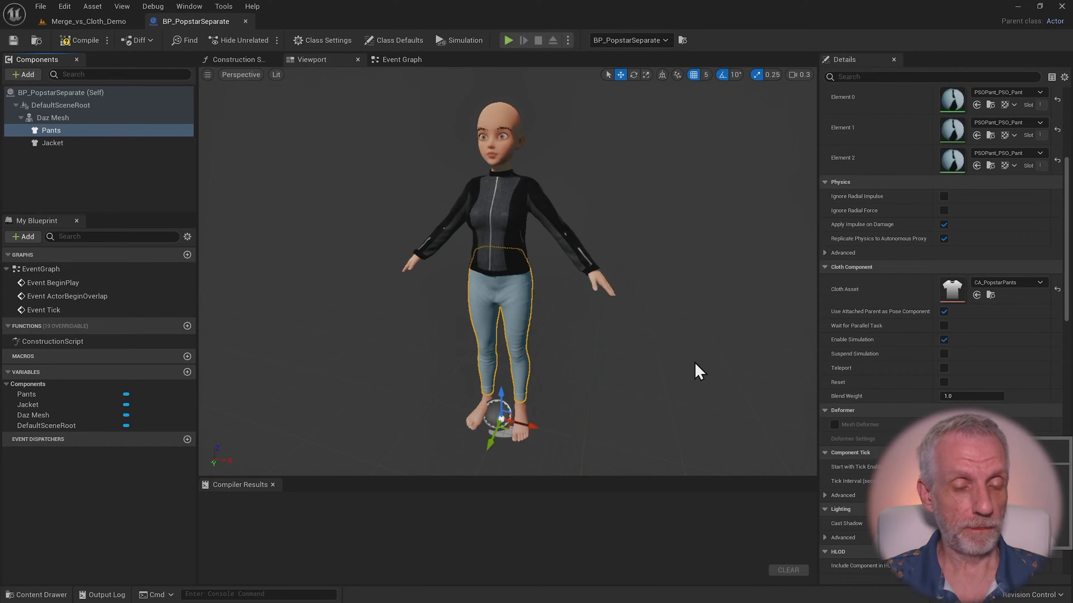
right_click_drag(675, 360, 694, 372)
Return to the Merge_vs_Cloth_Demo level and play the sequence to check the swapped pants in motion.
left_click(86, 22)
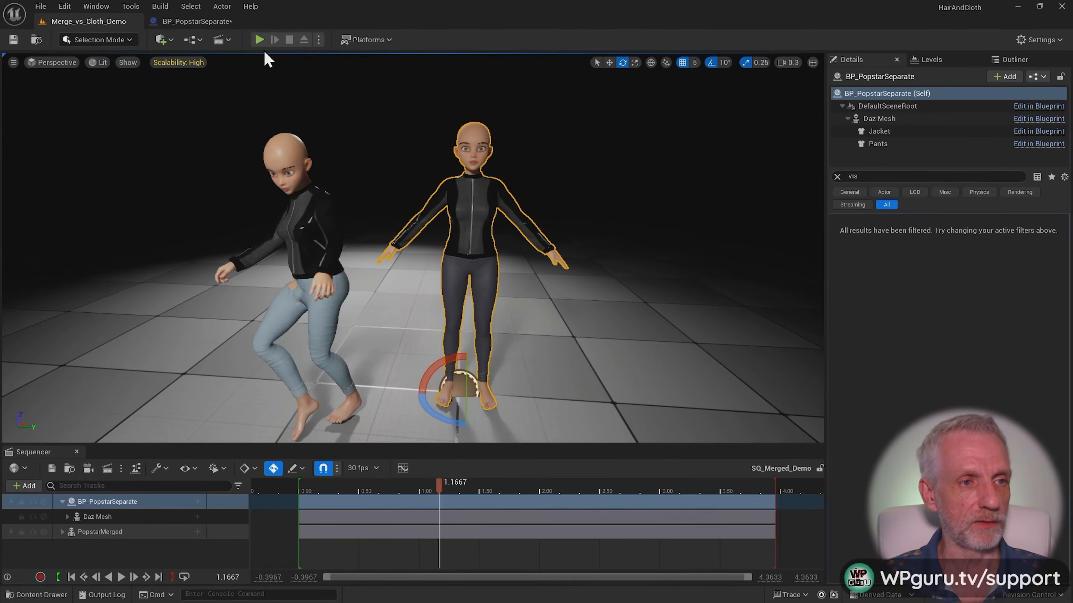
key("space")
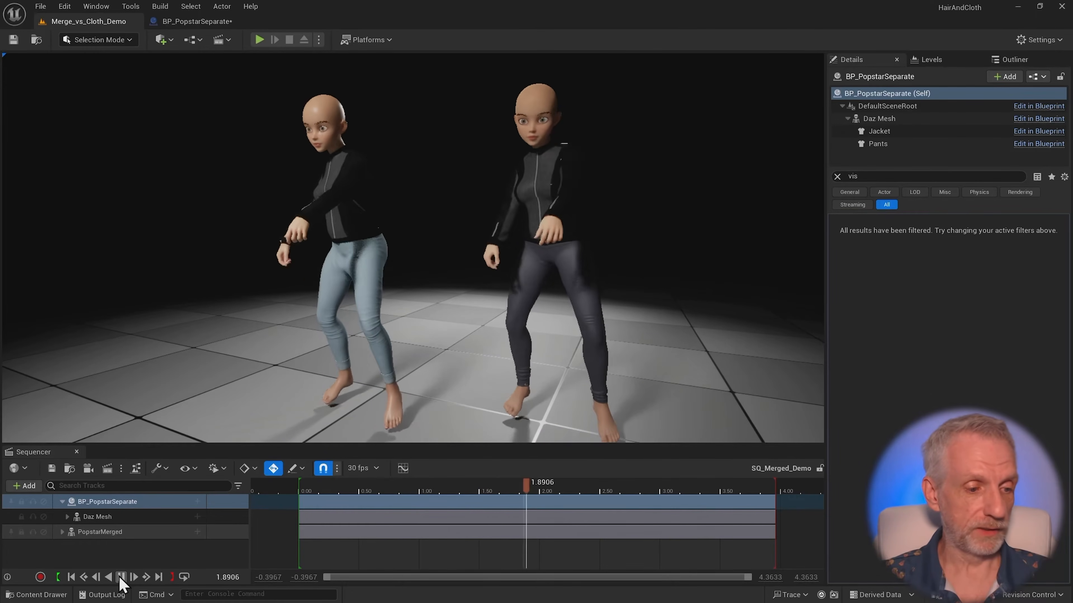
left_click(121, 577)
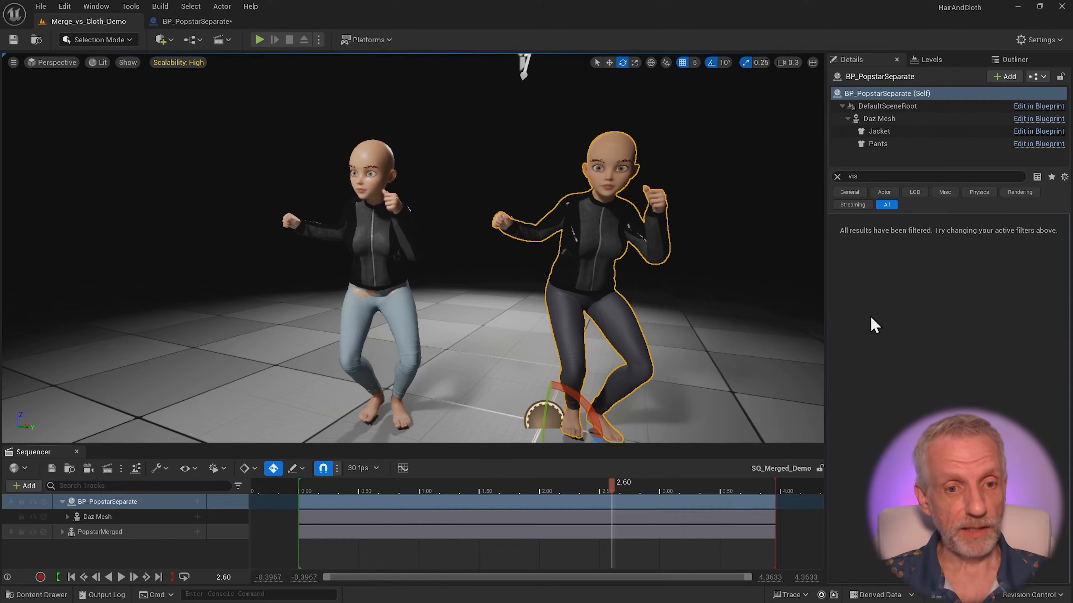
Switch to Adobe Premiere Pro and play the SQ_Olivia.0000 sequence from near its start in an enlarged view.
key("alt+Tab")
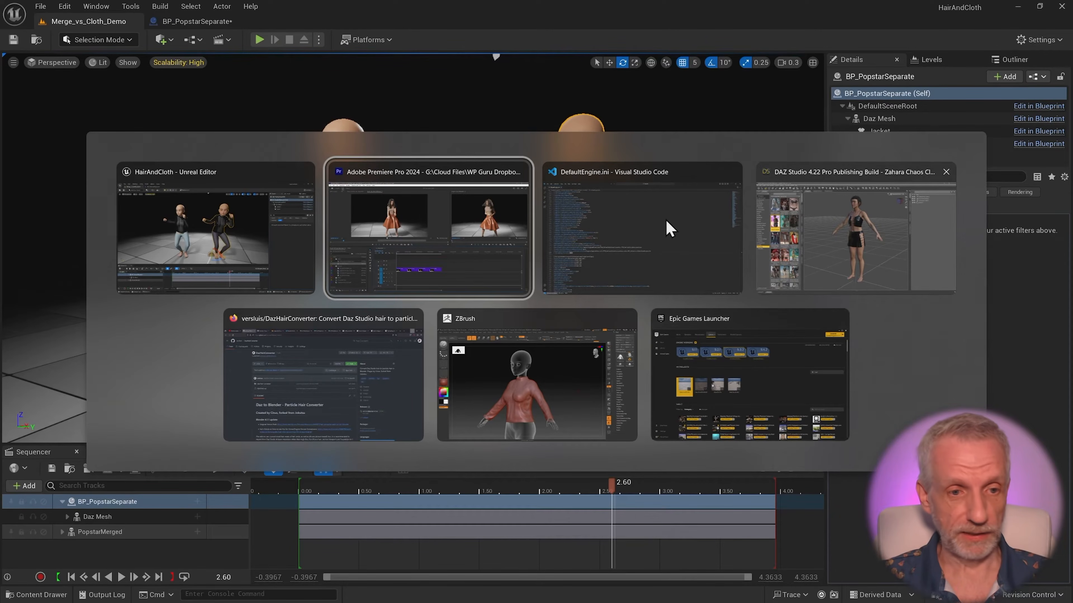
left_click(415, 220)
left_click_drag(377, 373, 370, 379)
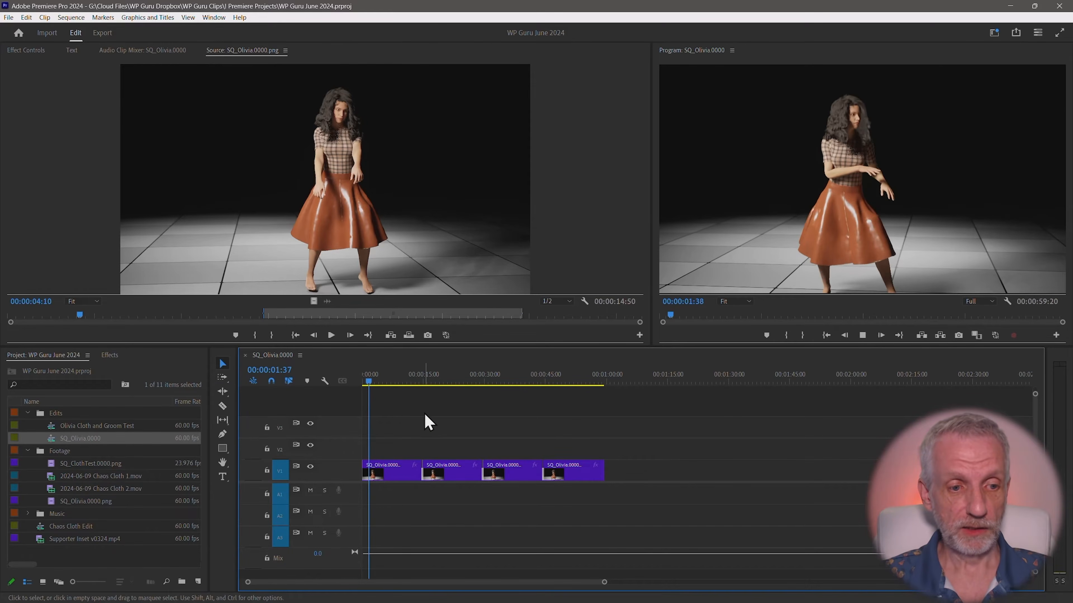
key("ctrl+grave")
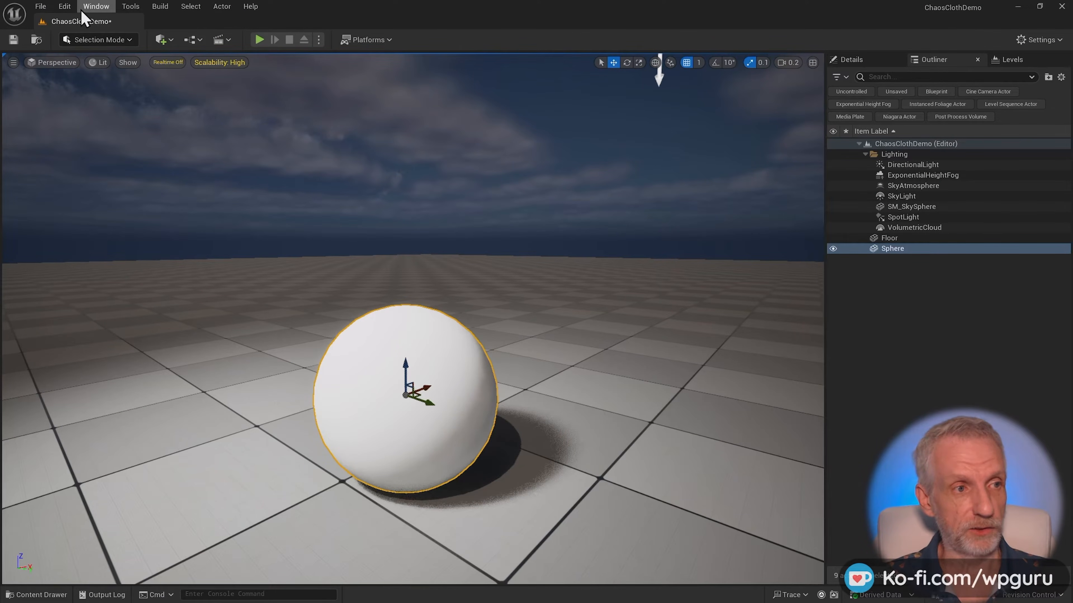
Check which Chaos Cloth plugins are enabled in the ChaosClothDemo project by filtering the plugins for "cloth".
left_click(67, 6)
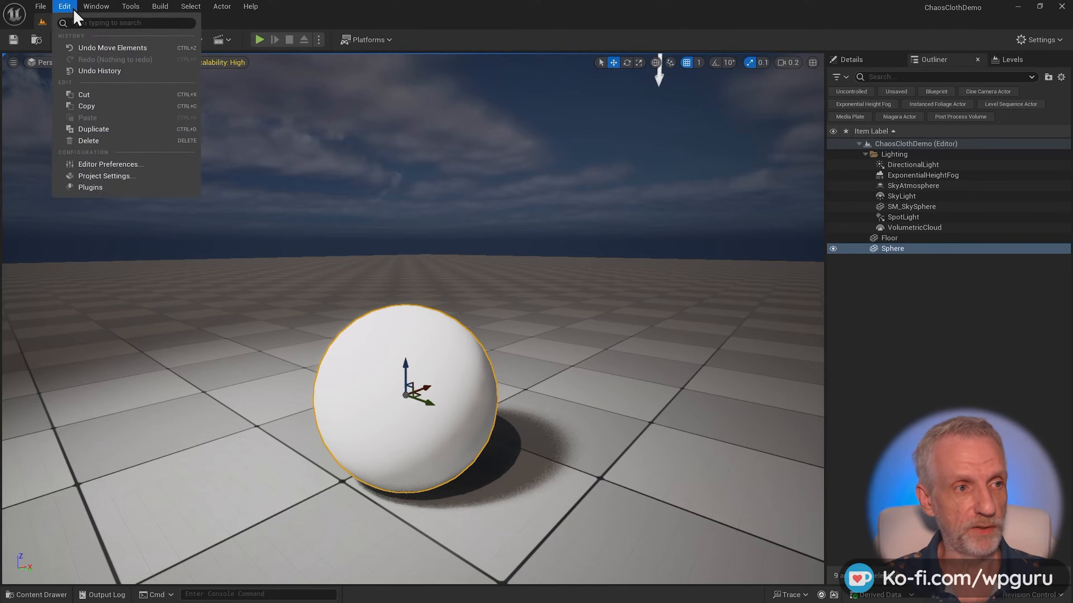
left_click(127, 190)
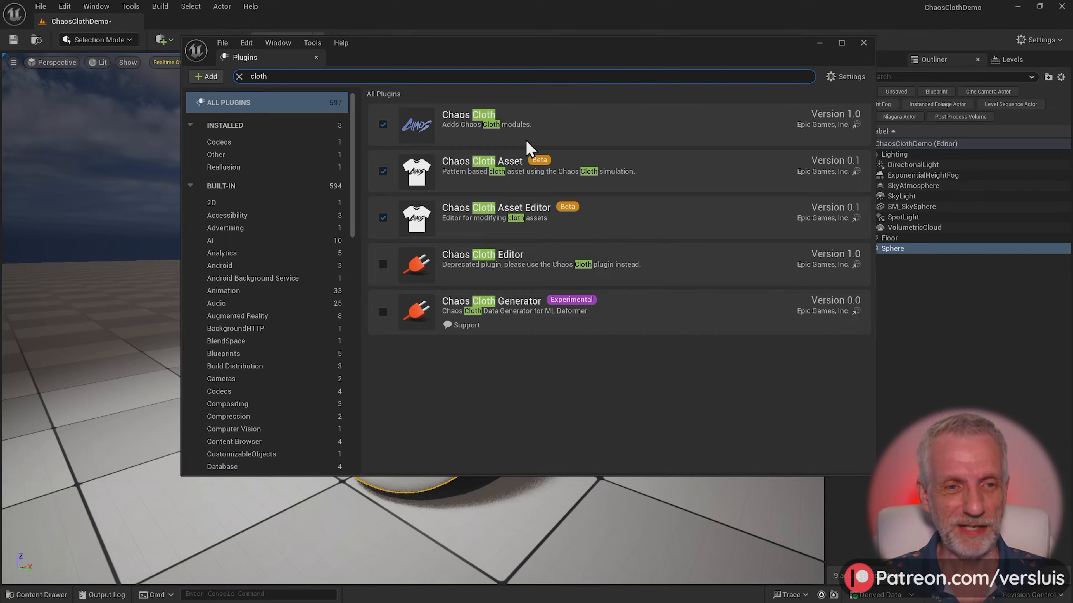
left_click(863, 44)
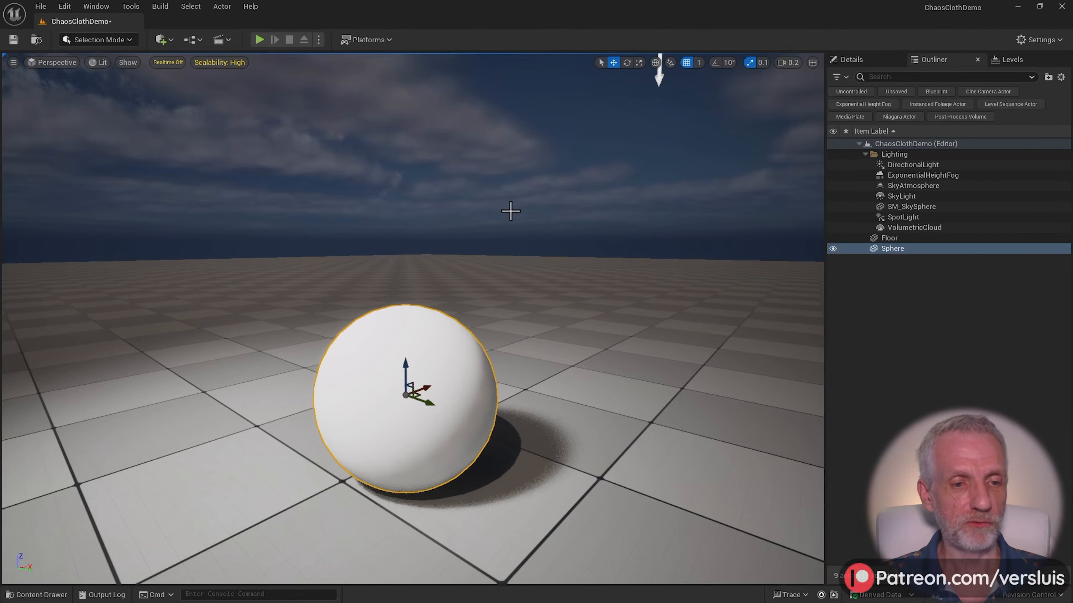
Switch to DAZ Studio to view the dressed figure, and consult the Venom dForce Outfit for G9 Feminine product page.
key("alt+Tab")
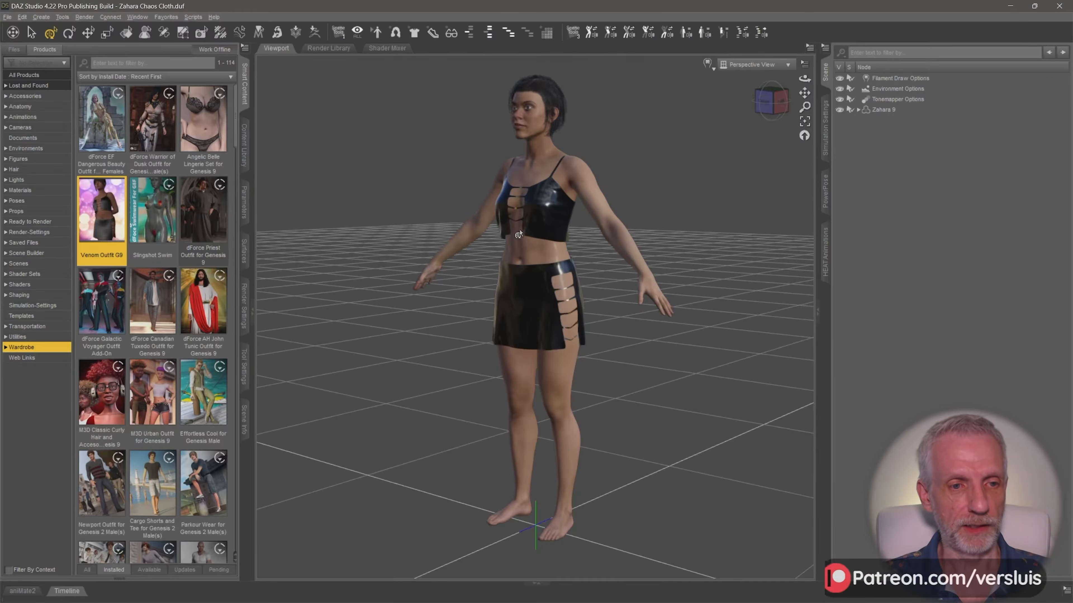
mouse_move(557, 309)
middle_mouse_down()
mouse_move(577, 294)
mouse_move(580, 311)
mouse_move(554, 311)
mouse_move(575, 310)
middle_mouse_up()
scroll(581, 311, "up", 1)
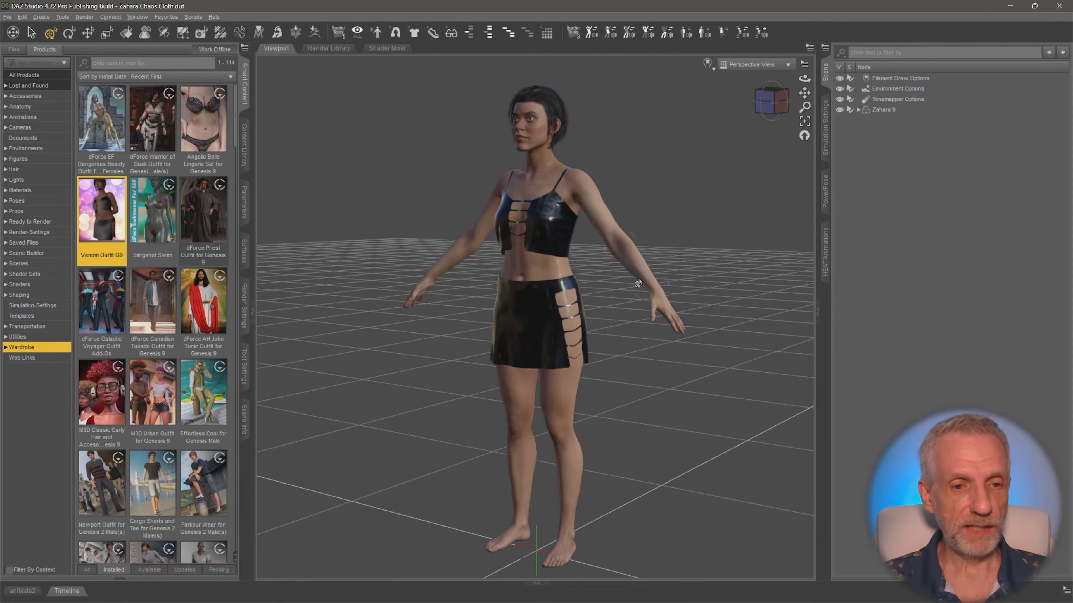
key("alt+Tab")
key("Tab")
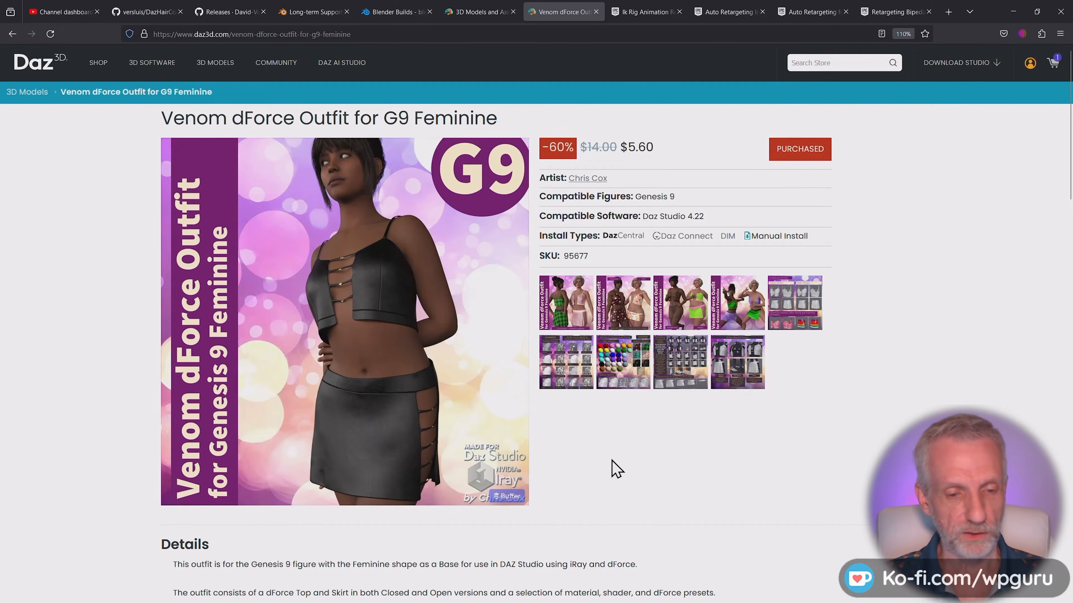
key("alt+Tab")
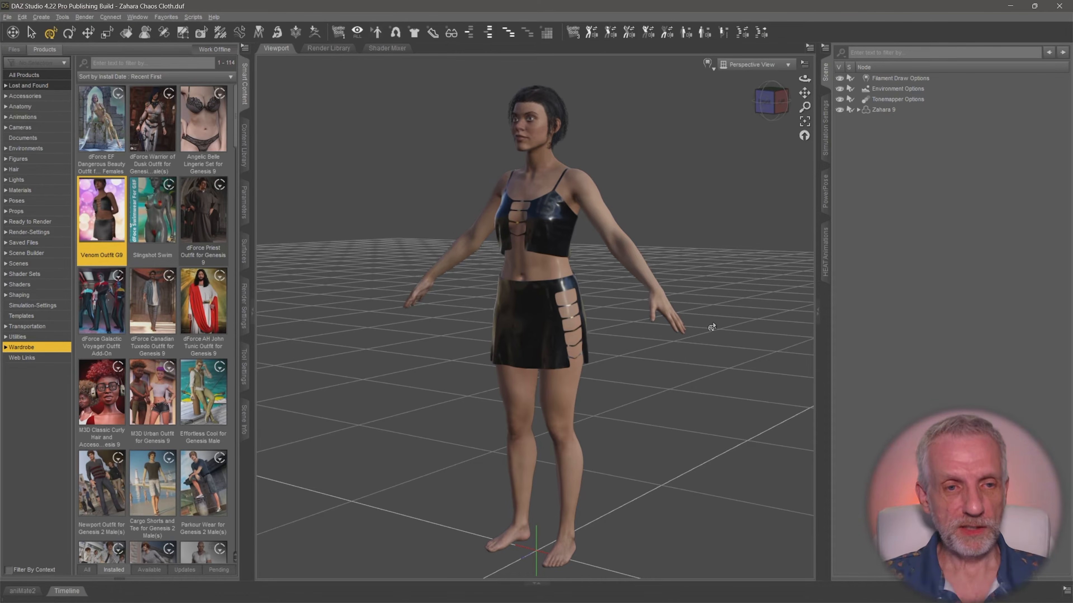
Open the Daz To Unreal transfer settings for Zahara 9, choose Skeletal Mesh as the asset type, and cancel the transfer.
left_click(887, 110)
left_click(7, 17)
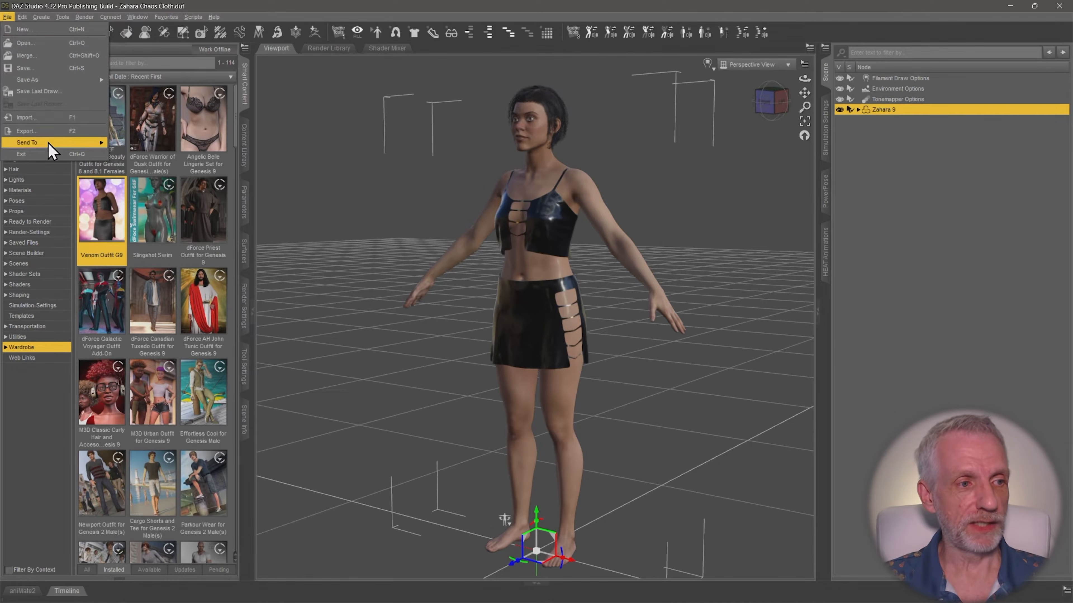
mouse_move(51, 146)
left_click(163, 197)
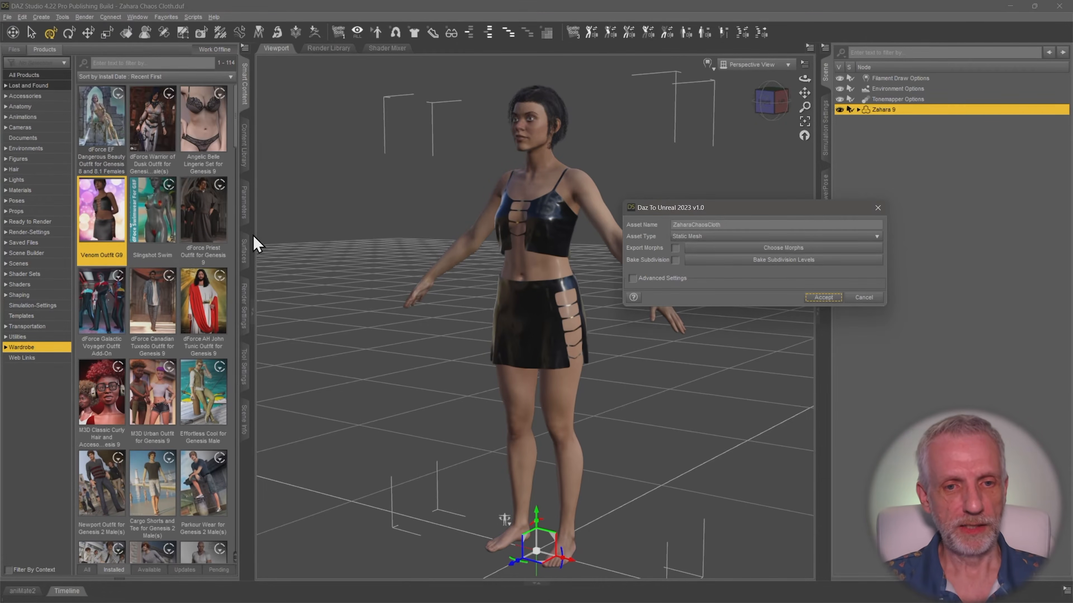
left_click(736, 237)
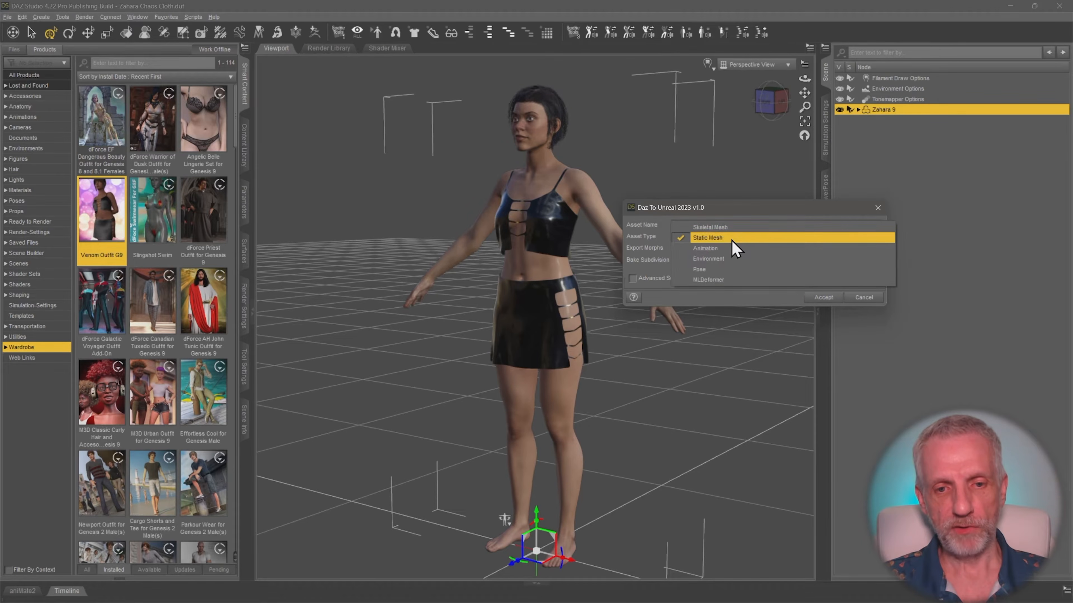
left_click(749, 235)
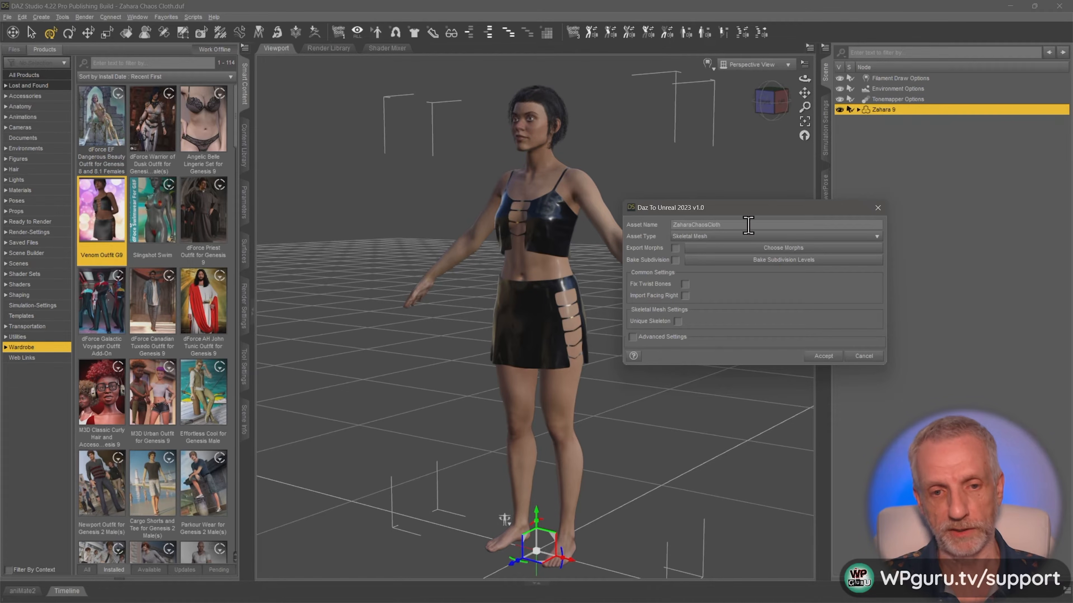
left_click(864, 356)
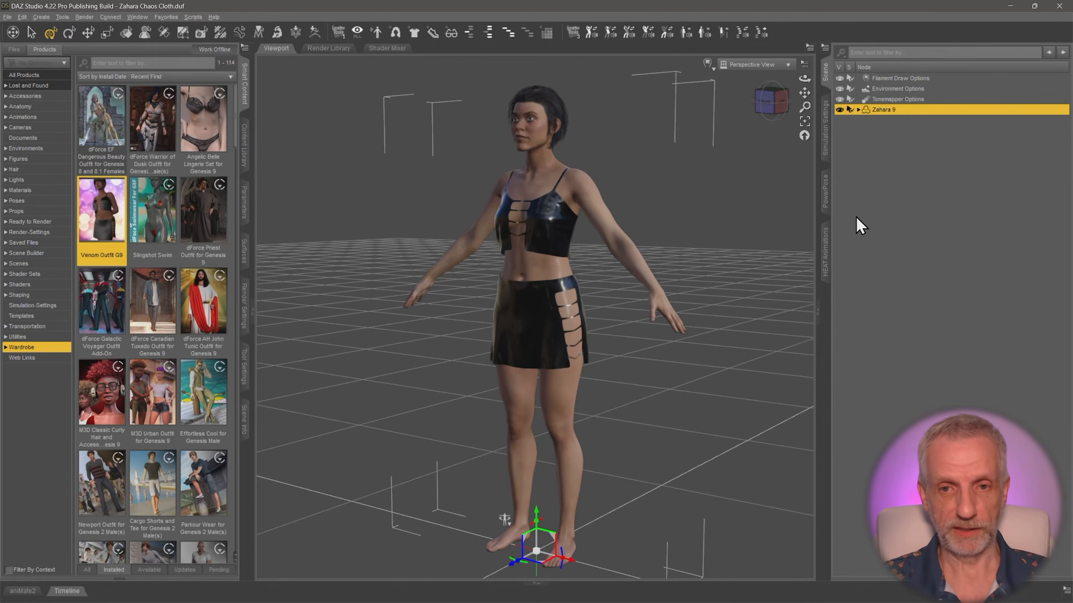
Inspect the Venom top and skirt under Zahara 9, check the skirt's Fit To options, and cancel the fitting.
left_click(858, 110)
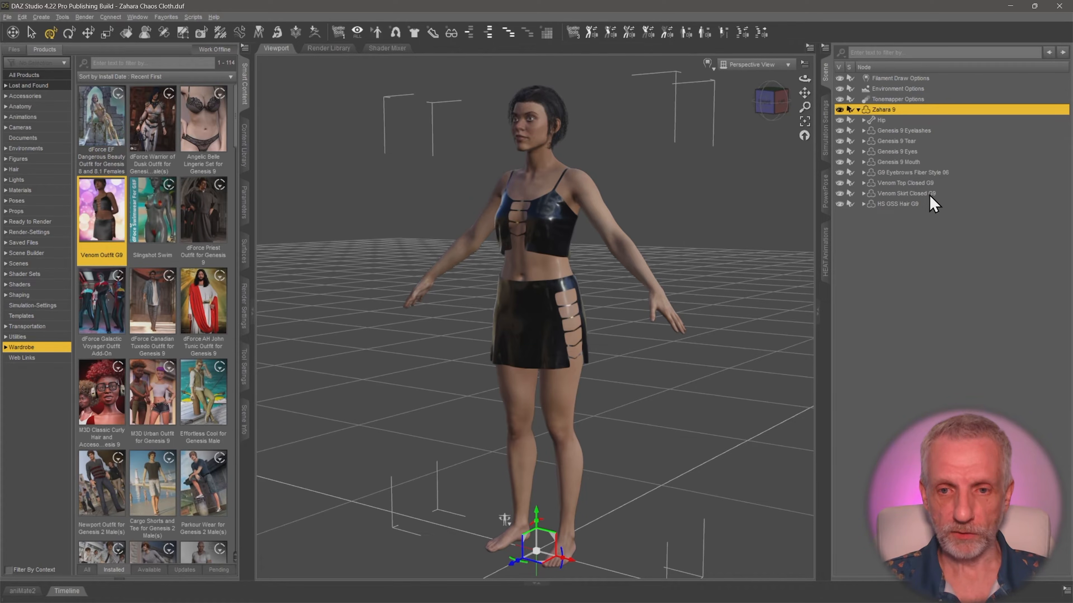
left_click(931, 183)
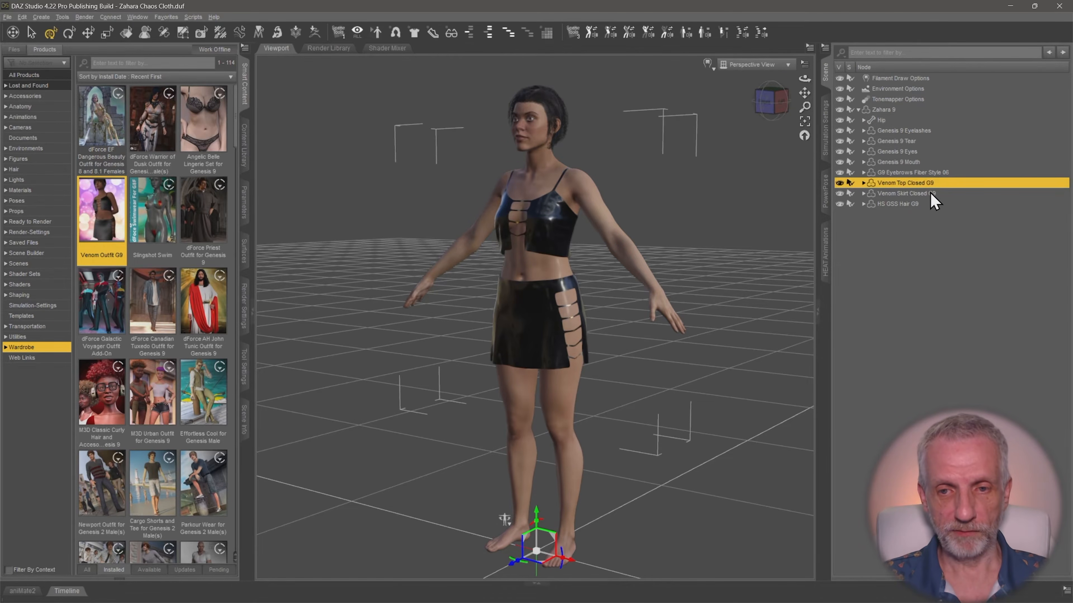
left_click(930, 194)
right_click(933, 202)
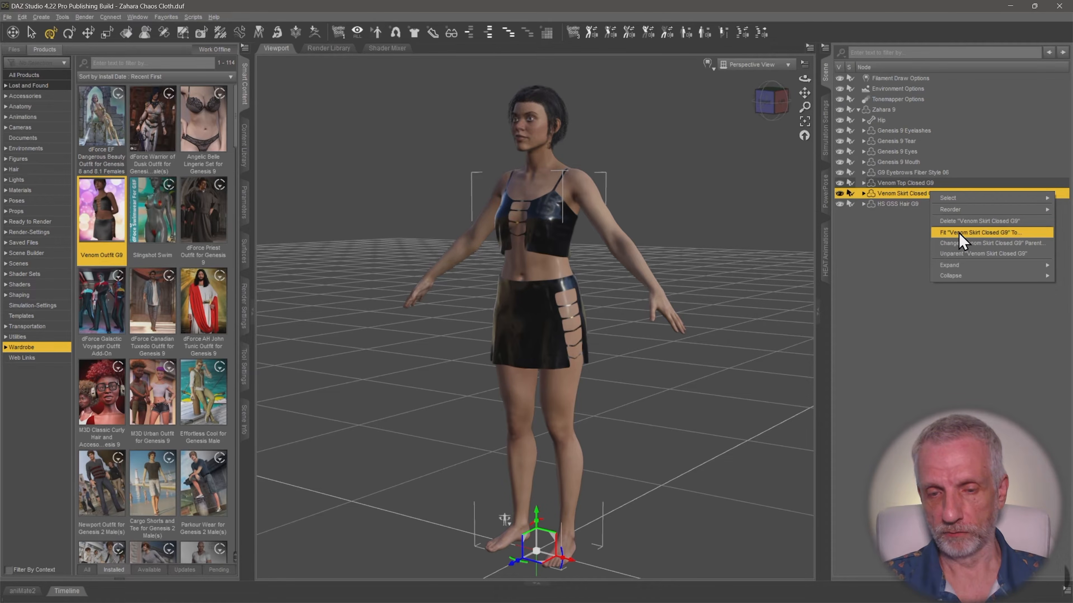
left_click(987, 233)
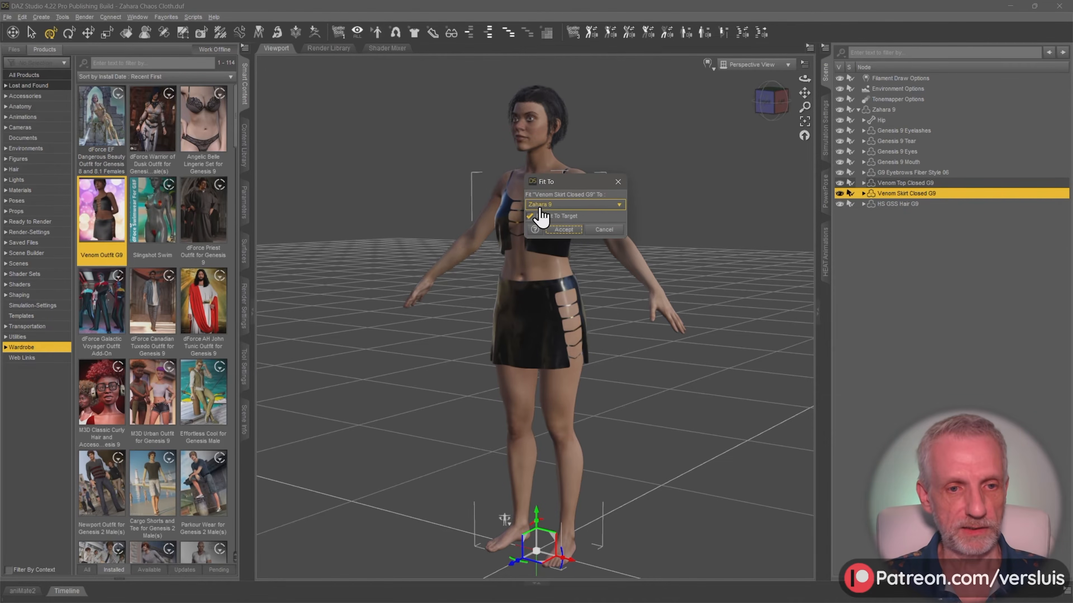
left_click(614, 232)
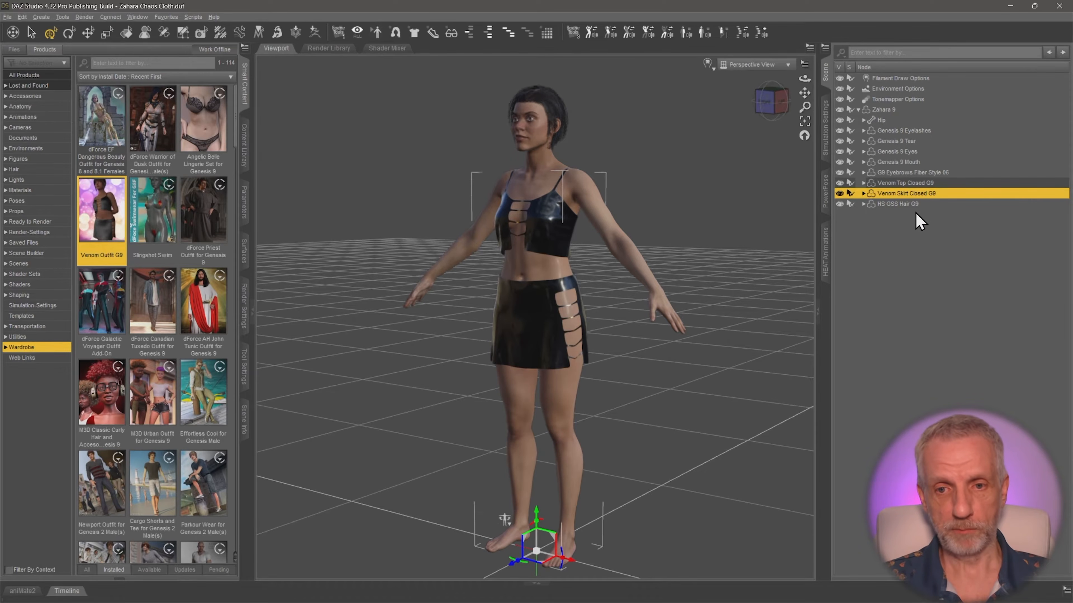
Move Venom Top Closed G9 and Venom Skirt Closed G9 out of the Zahara 9 hierarchy to the scene root, and collapse Zahara 9.
left_click(908, 183, "ctrl")
left_click_drag(908, 193, 891, 254)
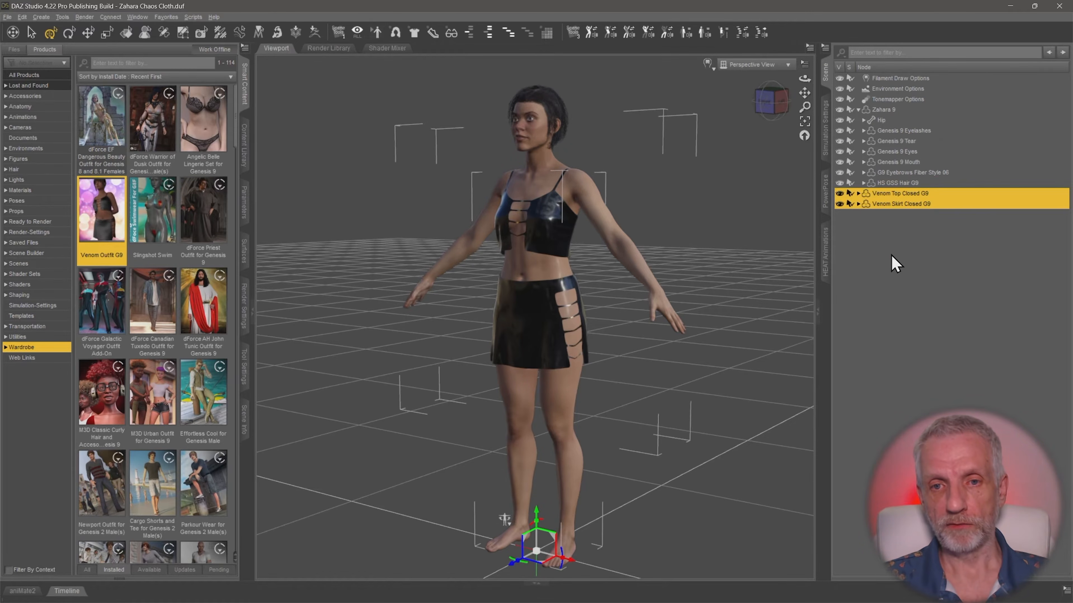
left_click(859, 110)
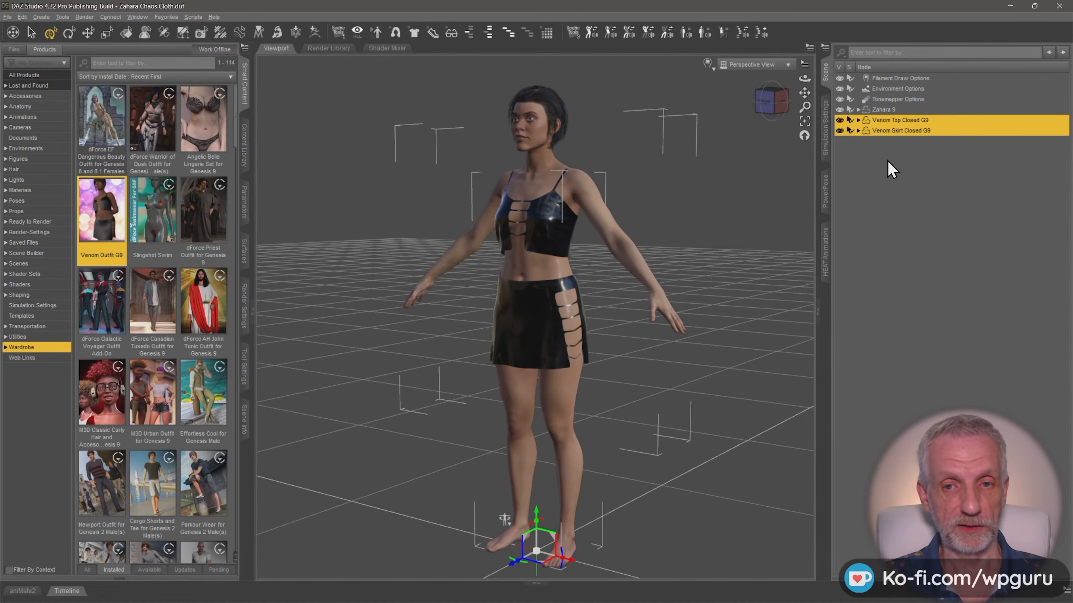
Review the Daz To Unreal asset name and Skeletal Mesh settings for Zahara 9 alone, and cancel the transfer.
left_click(900, 110)
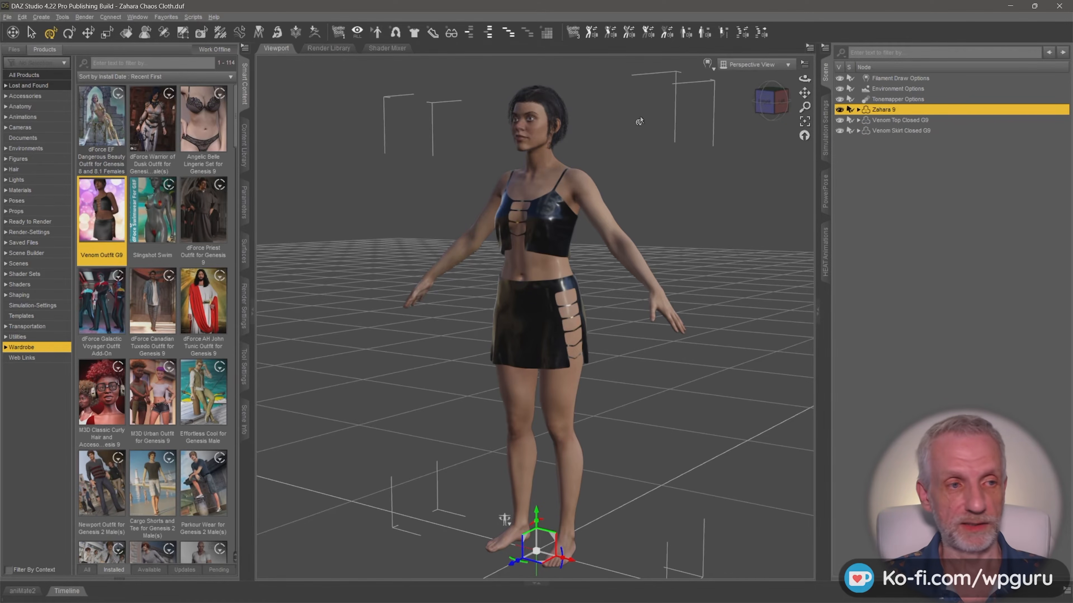
left_click(7, 18)
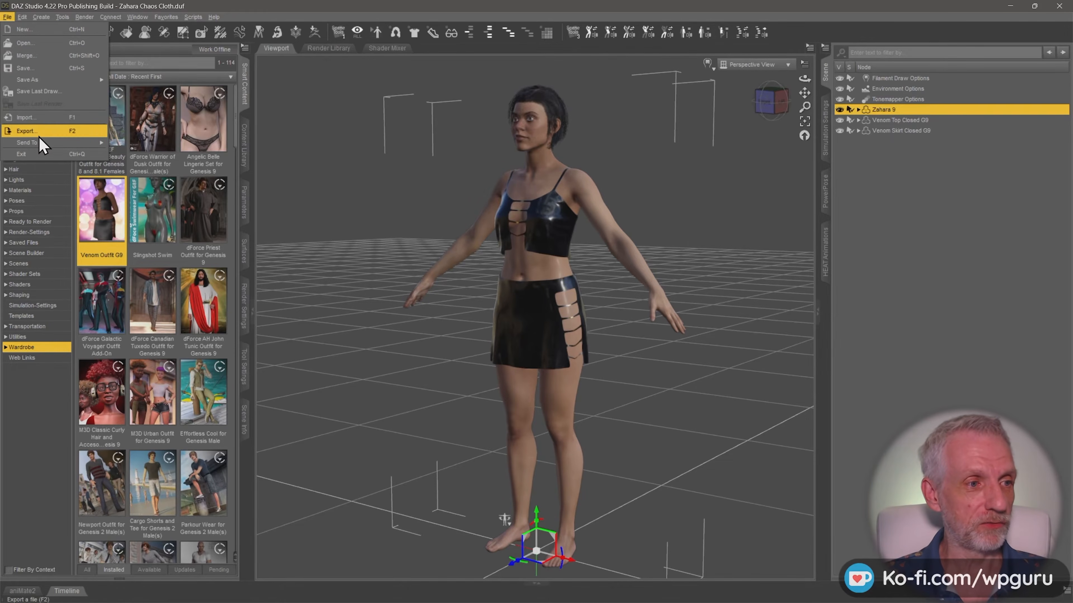
mouse_move(45, 144)
left_click(137, 194)
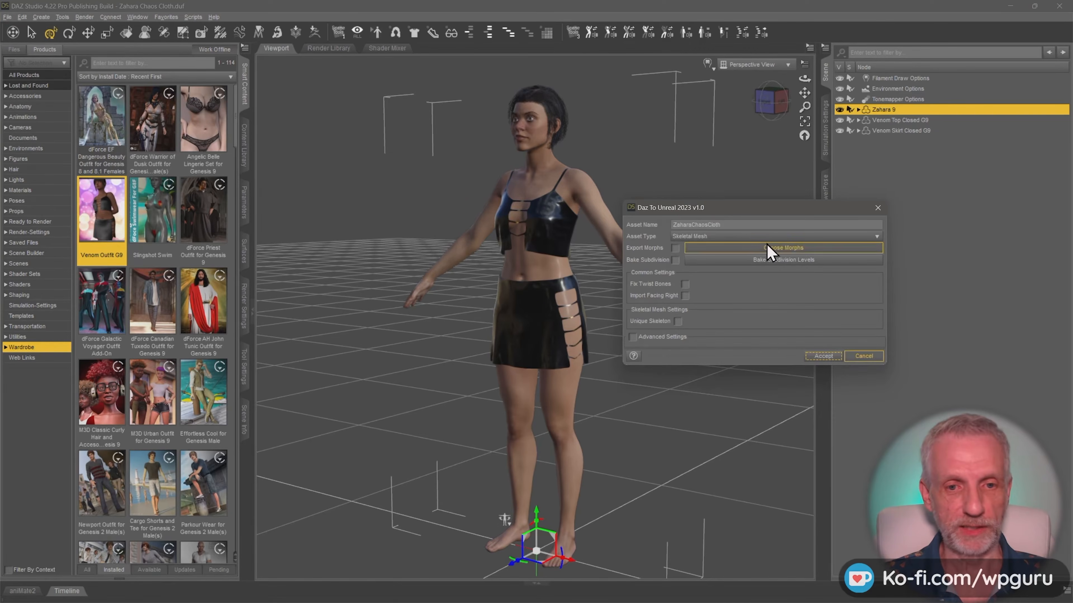
double_click(762, 224)
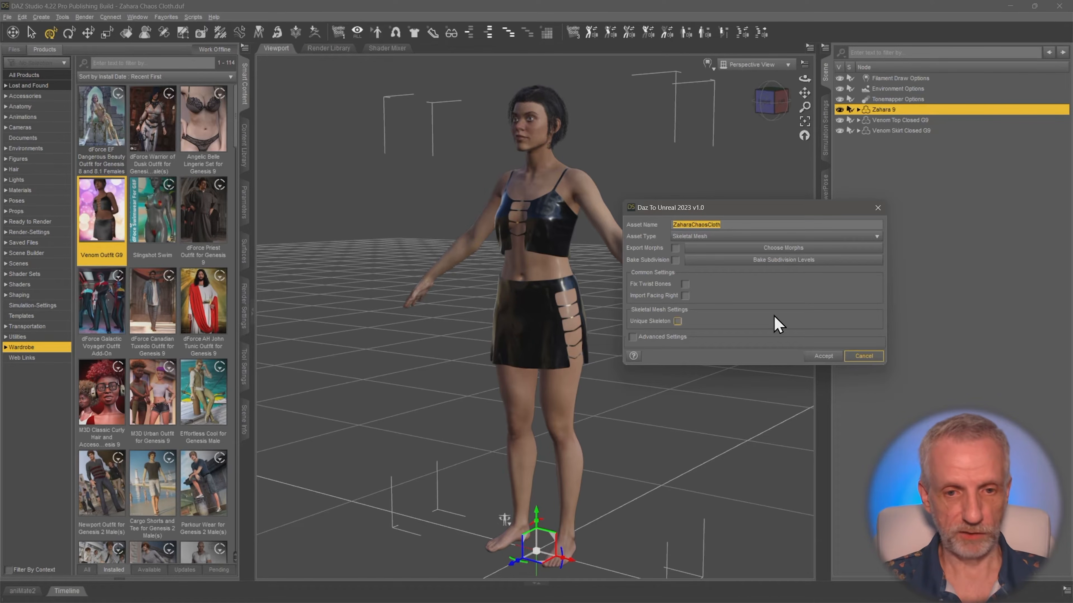
left_click(865, 357)
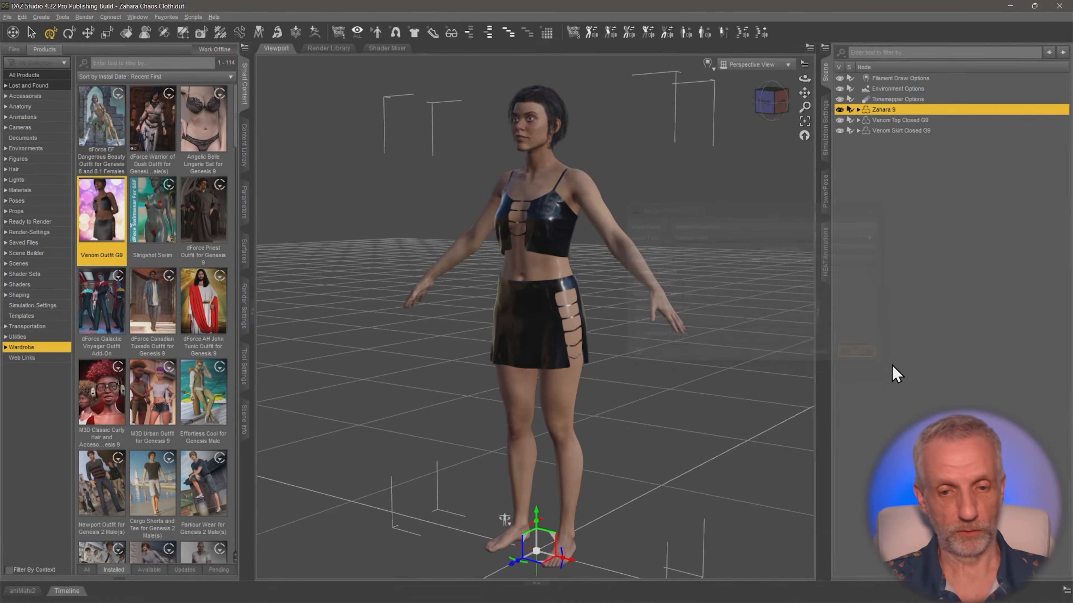
Switch to Unreal Engine, inspect the Zahara skeletal mesh from an angled view in its asset editor, and close the editor.
key("alt+Tab")
key("alt+Tab")
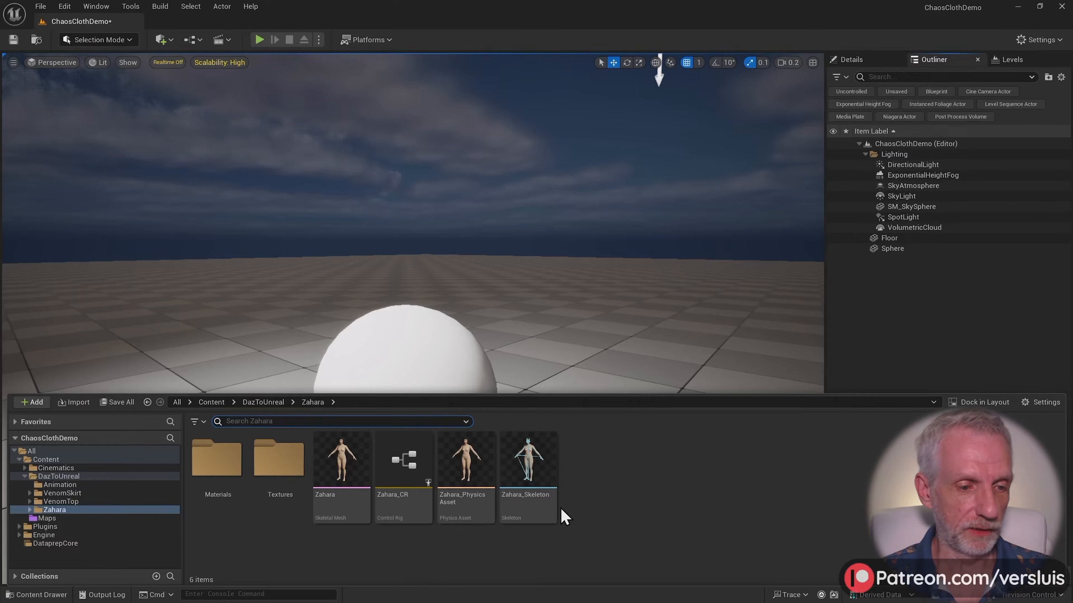
double_click(351, 474)
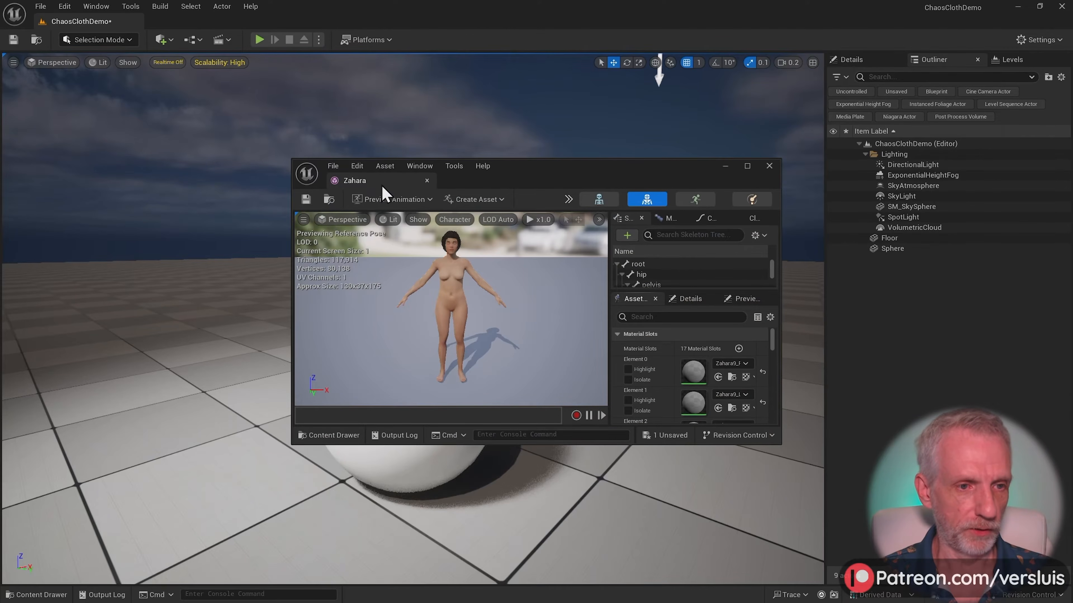
left_click_drag(382, 186, 182, 27)
left_click_drag(380, 262, 329, 267, "alt")
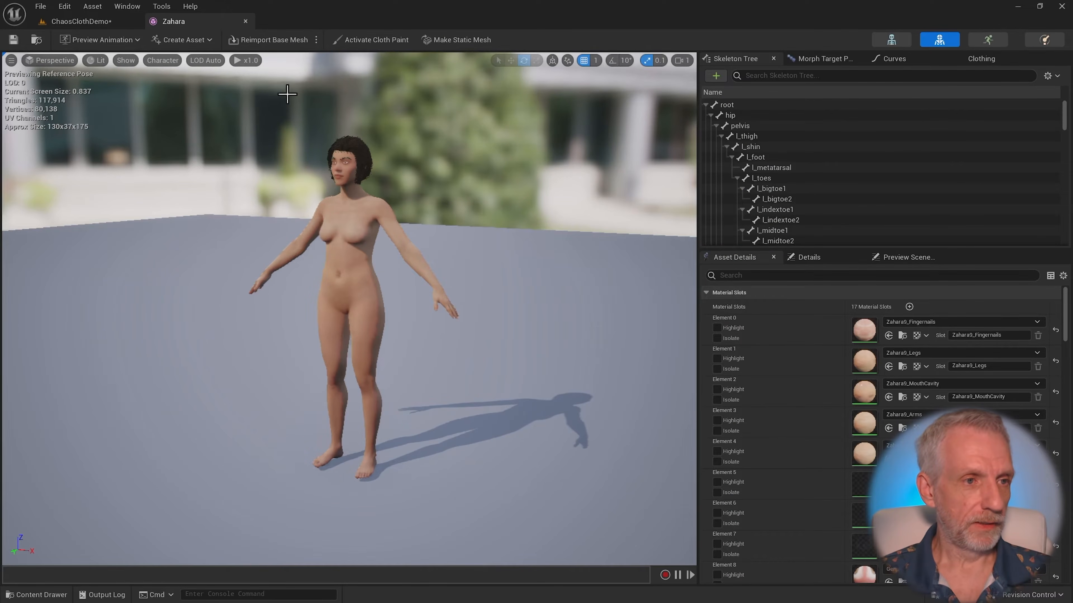
left_click(245, 21)
Switch to DAZ Studio and send Venom Top Closed G9 to Unreal as a Static Mesh named VenomTop.
key("alt+Tab")
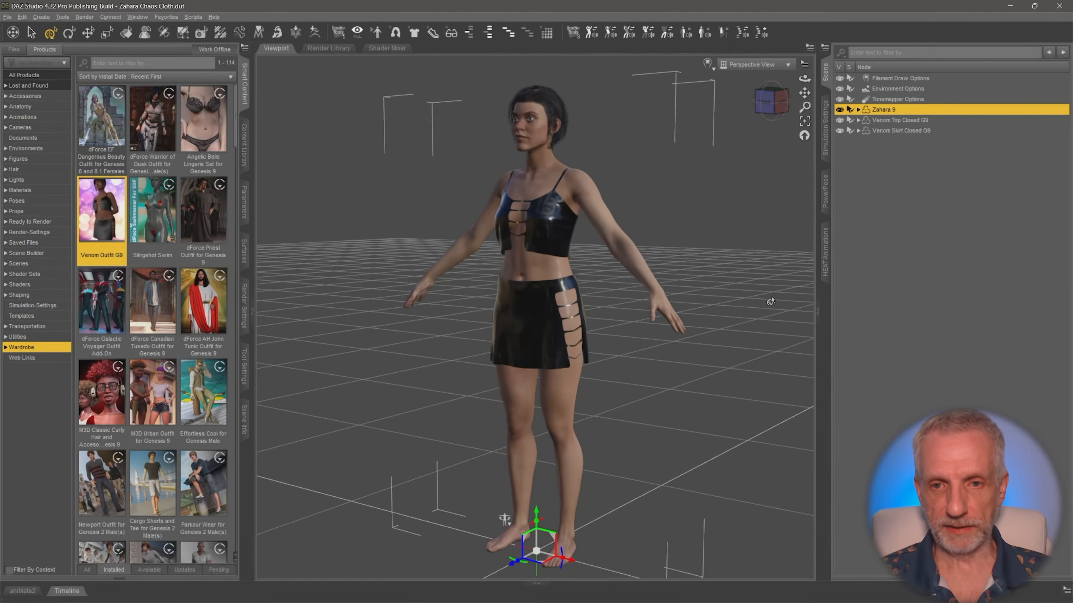
left_click(914, 121)
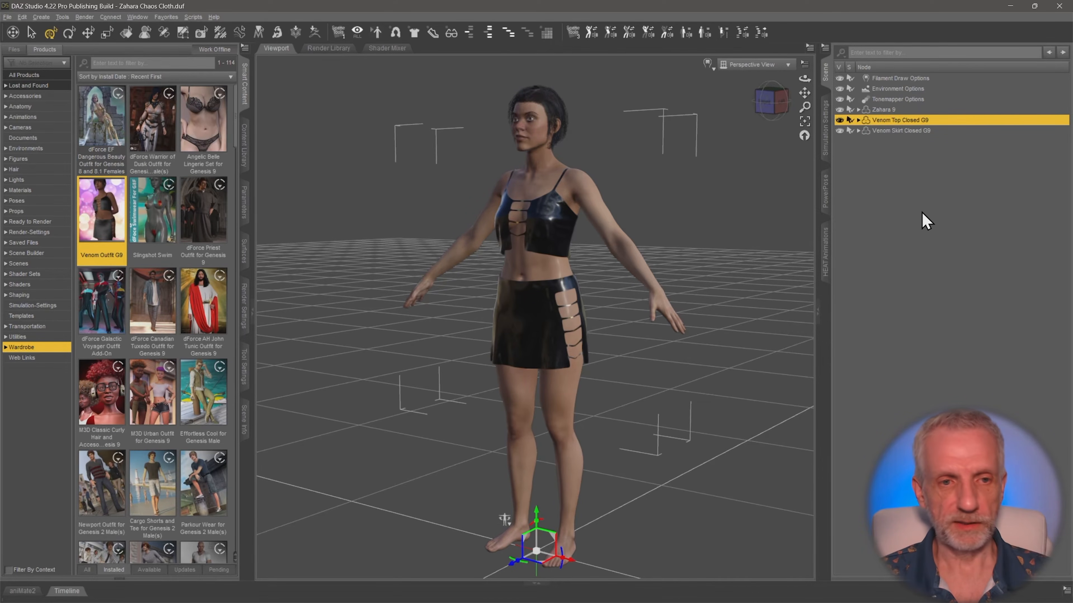
left_click(7, 17)
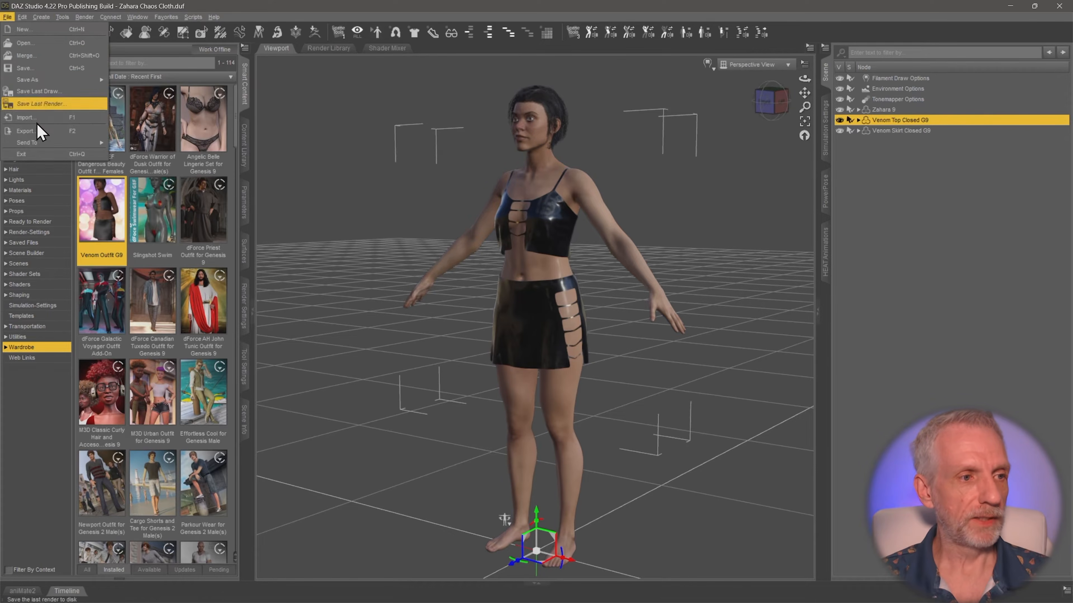
mouse_move(43, 143)
left_click(167, 195)
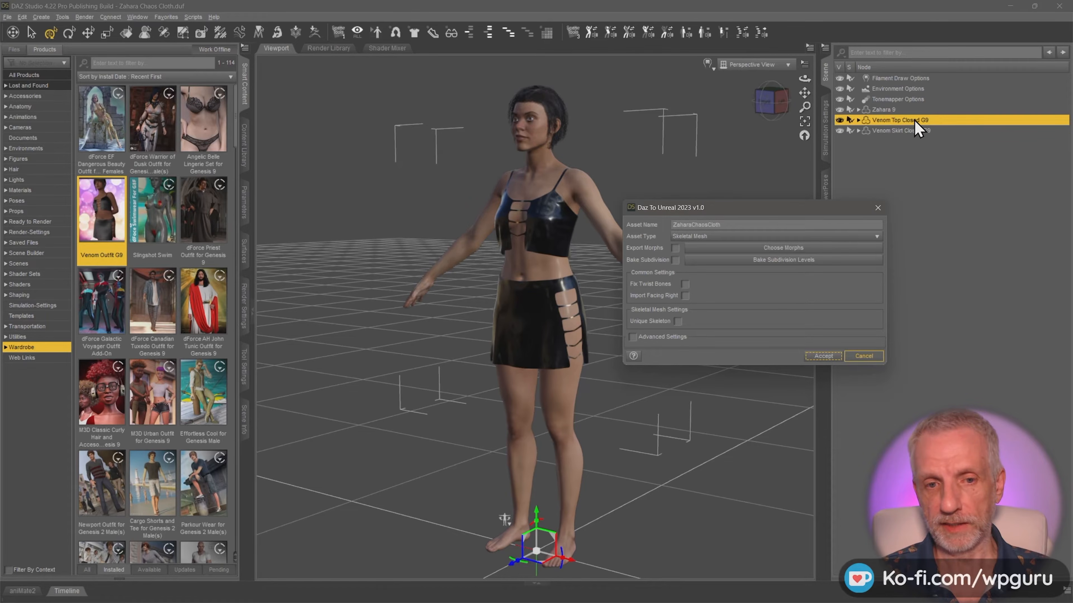
left_click(724, 237)
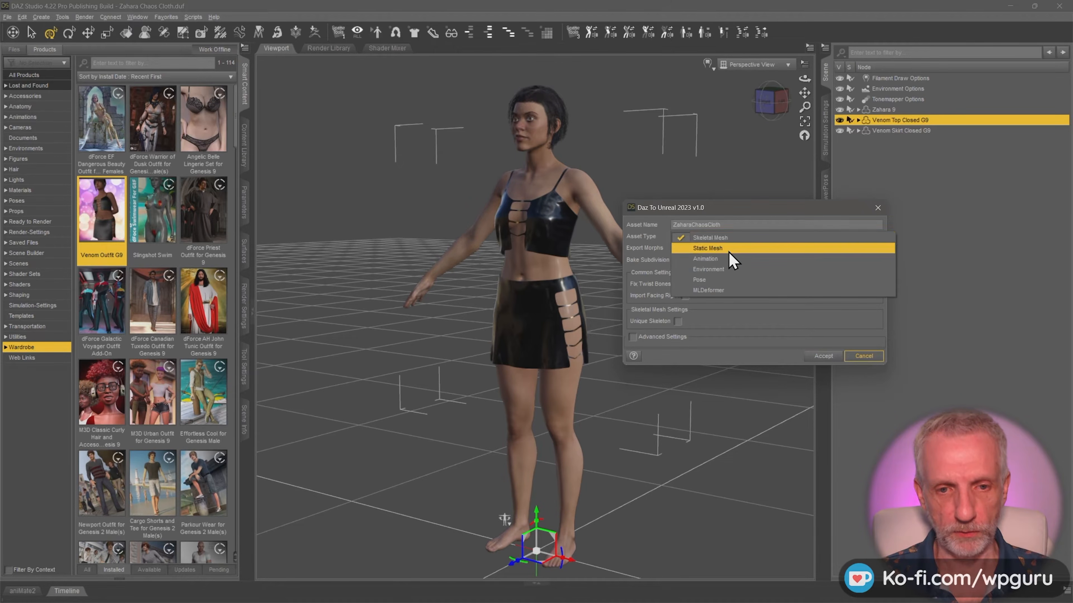
left_click(729, 249)
left_click_drag(735, 224, 660, 224)
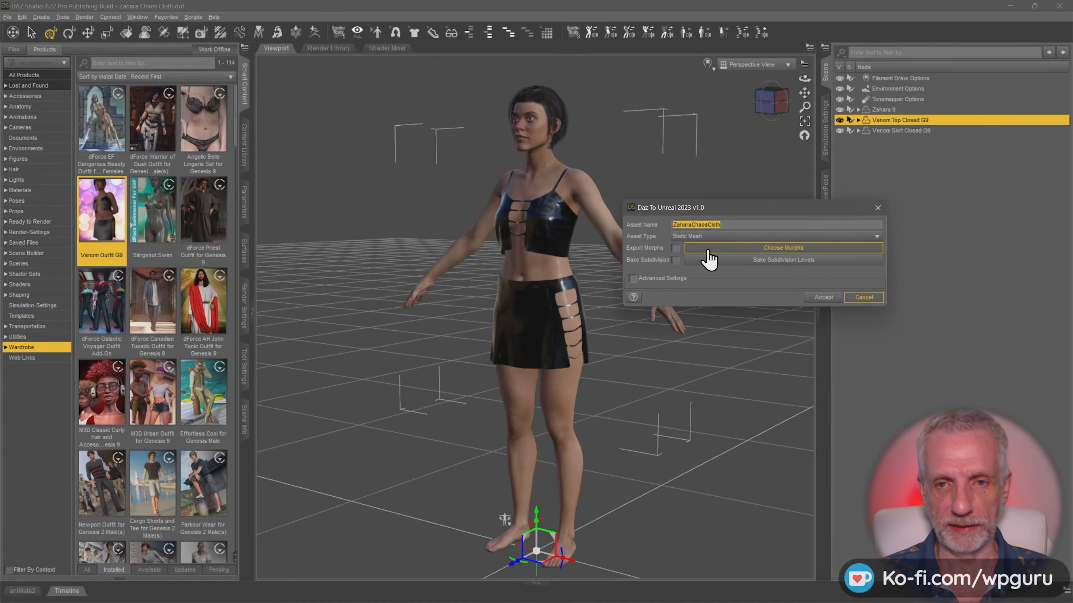
type("VenomTop")
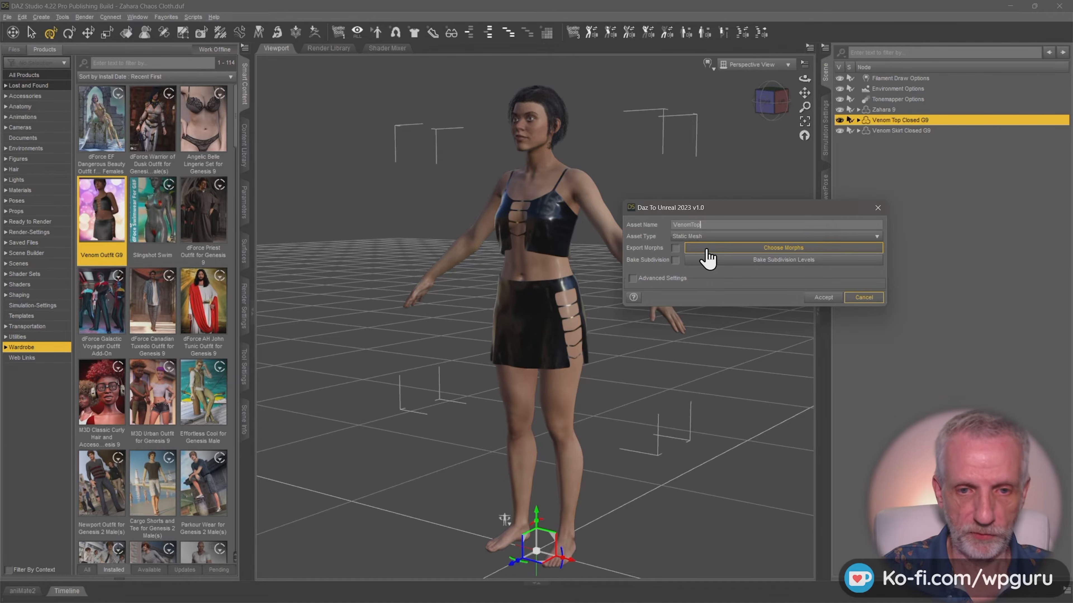
left_click(824, 297)
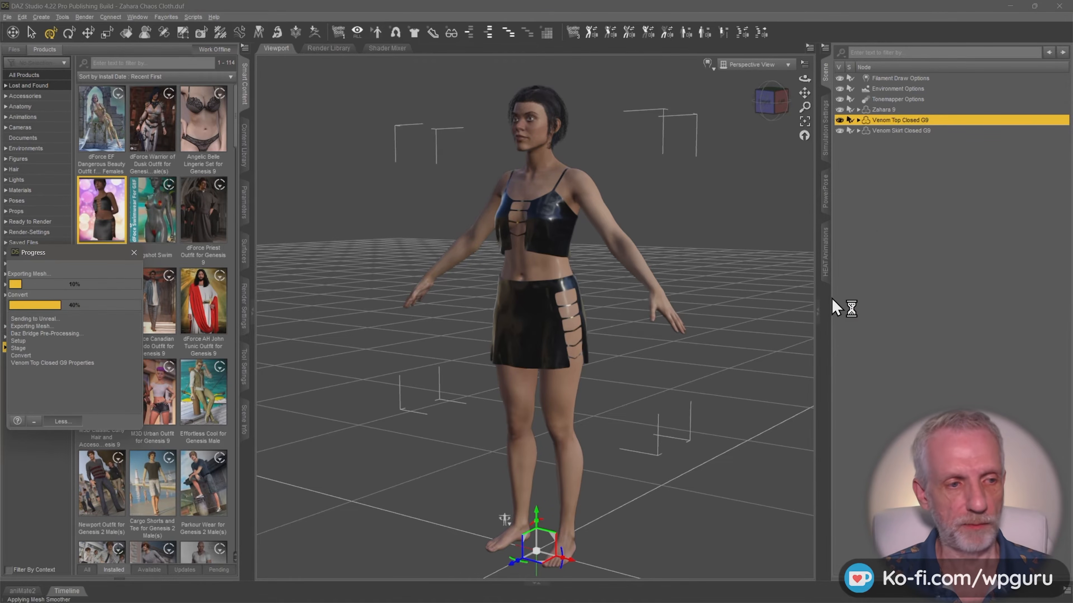
left_click(536, 314)
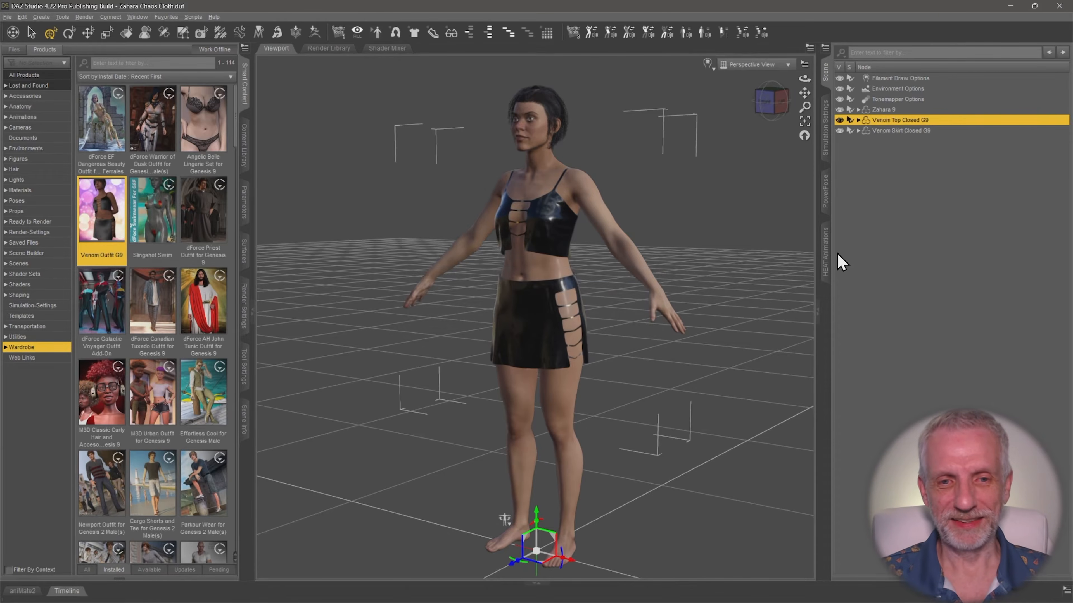
Send Venom Skirt Closed G9 to Unreal as a Static Mesh named VenomSkirt.
left_click(902, 131)
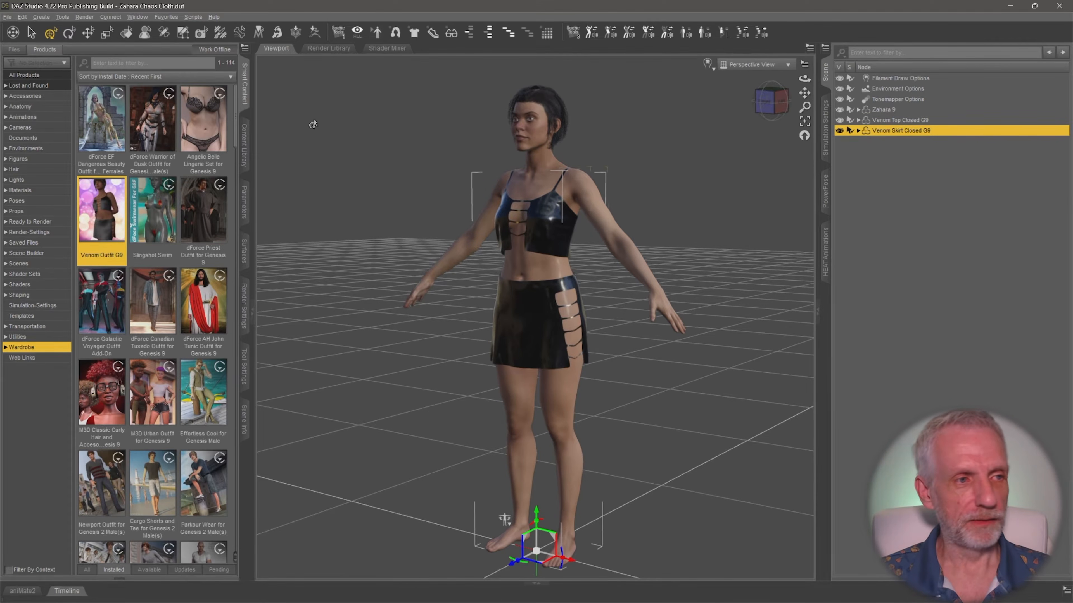
left_click(7, 17)
mouse_move(48, 142)
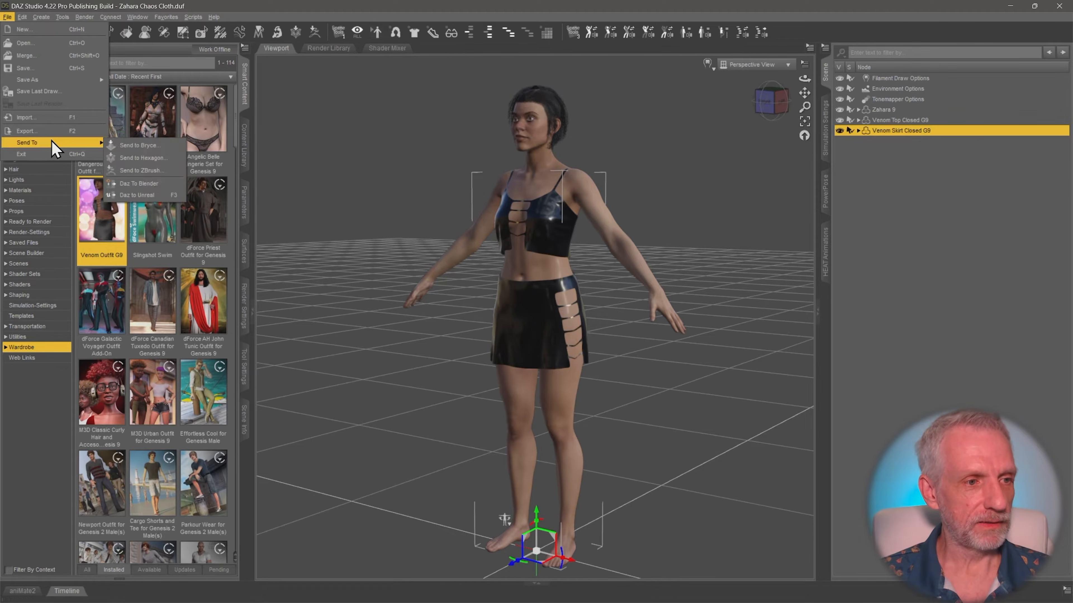
left_click(122, 195)
double_click(730, 225)
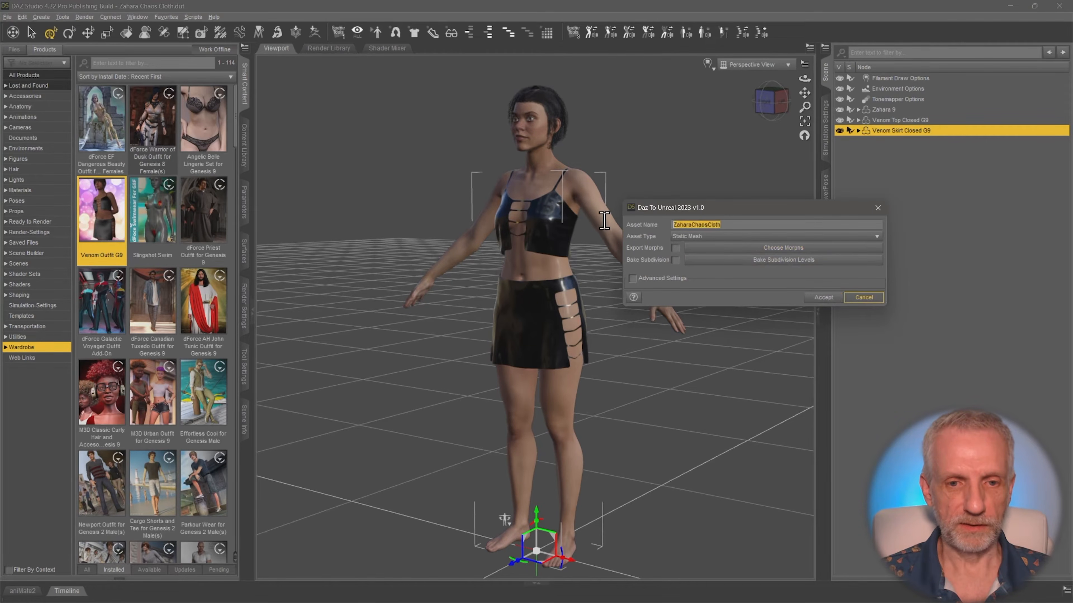
type("VenomSkirt")
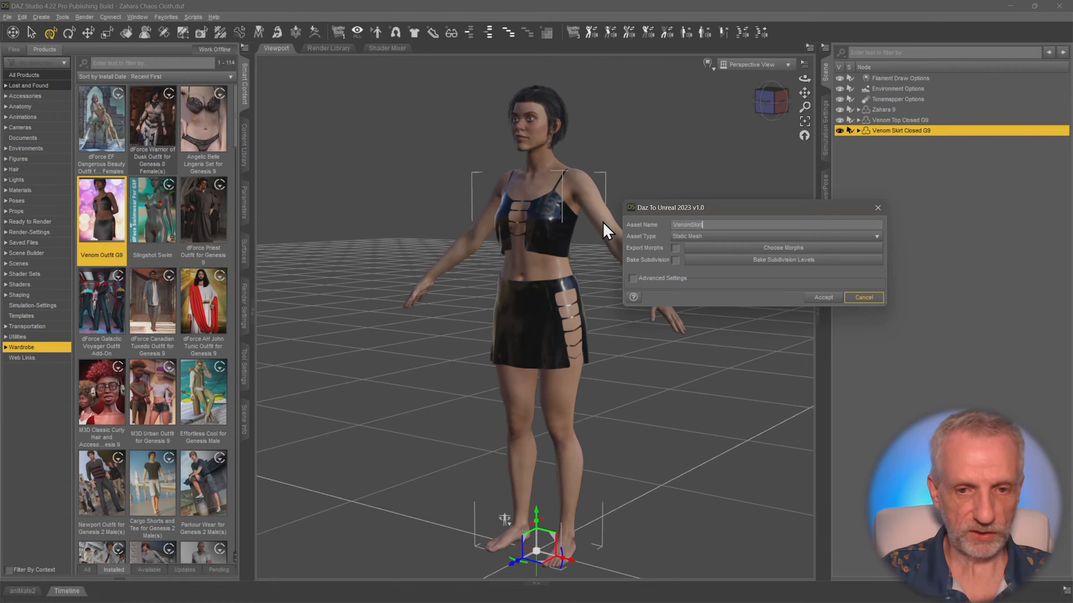
key("Return")
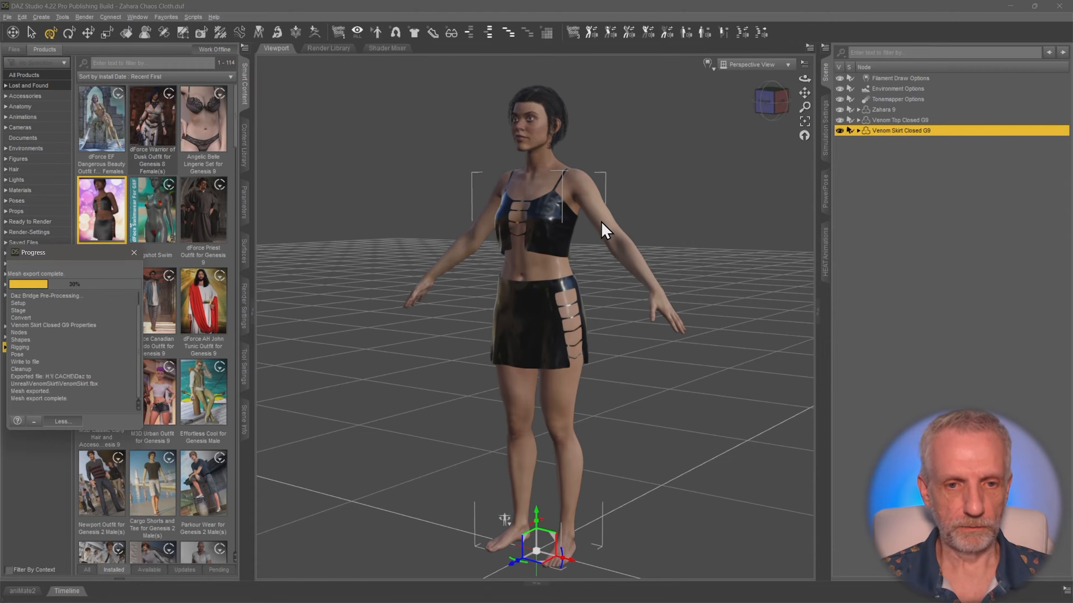
left_click(544, 313)
Switch to Unreal Engine, check the VenomSkirt and VenomTop folders under DazToUnreal, and save all assets.
key("alt+Tab")
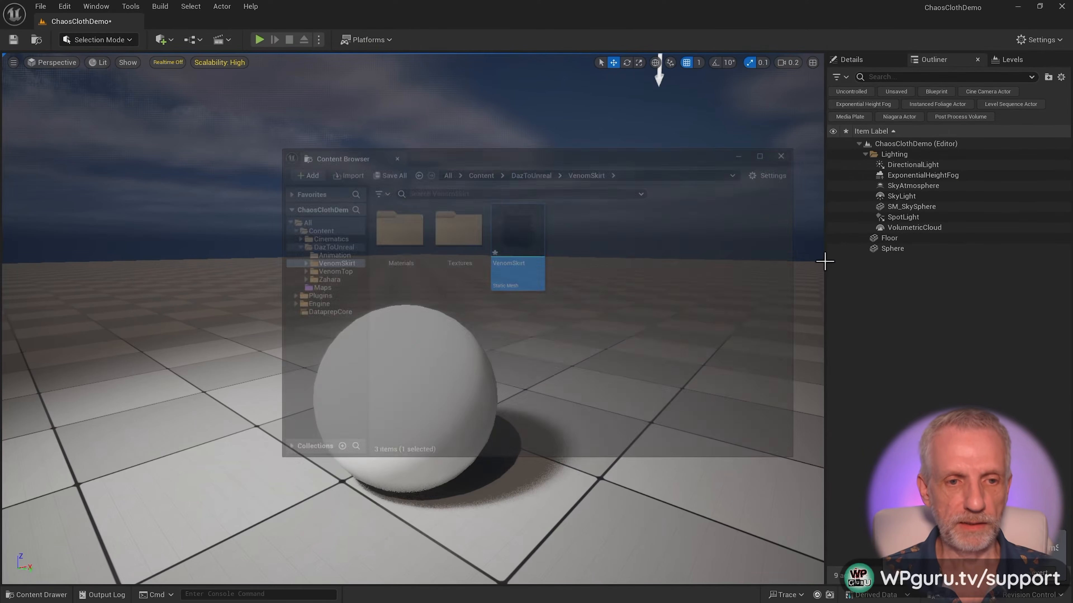
key("ctrl+space")
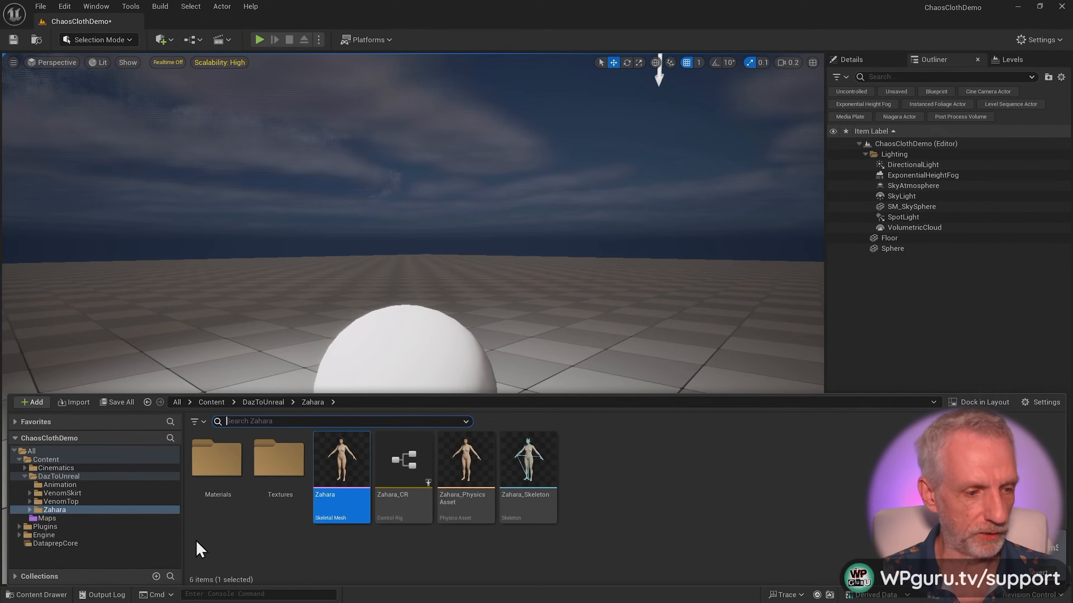
left_click(106, 493)
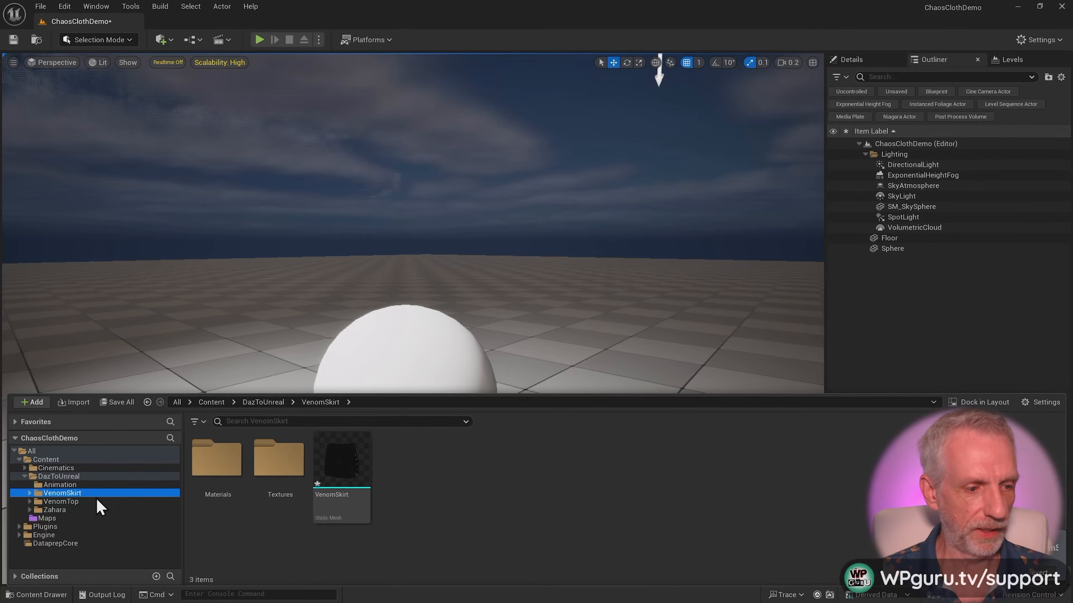
left_click(98, 503)
key("ctrl+shift+s")
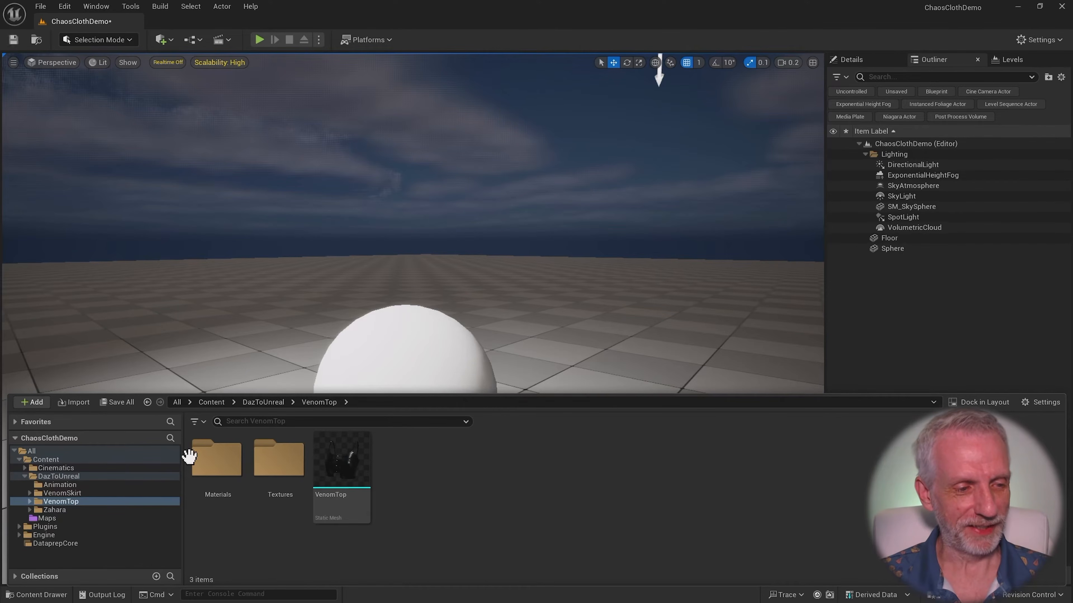
Create a Physics ClothAsset named CA_VenomTop in the VenomTop folder.
right_click(405, 492)
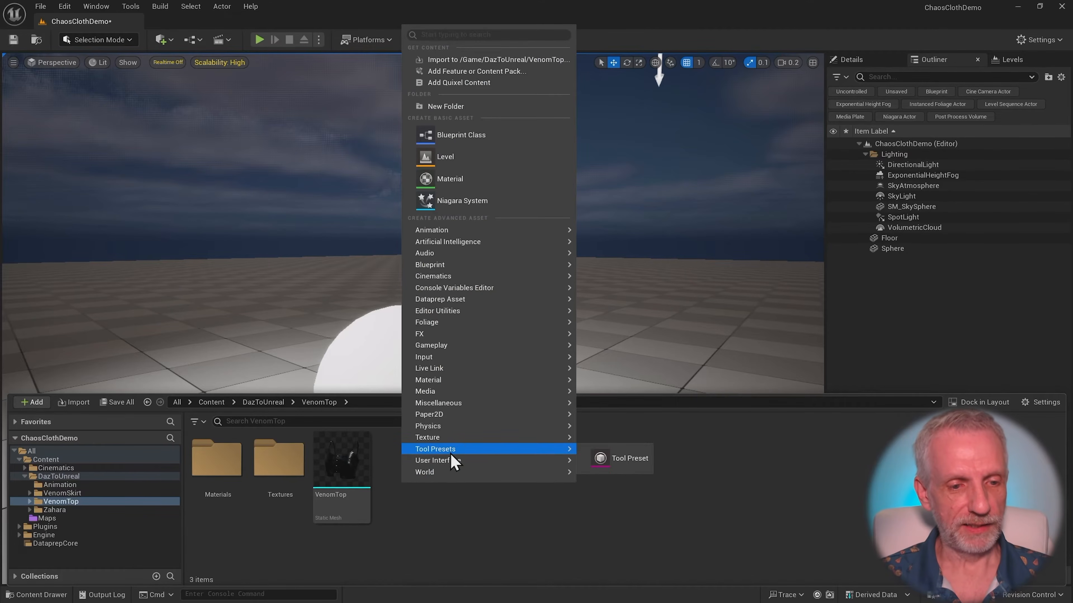
mouse_move(481, 428)
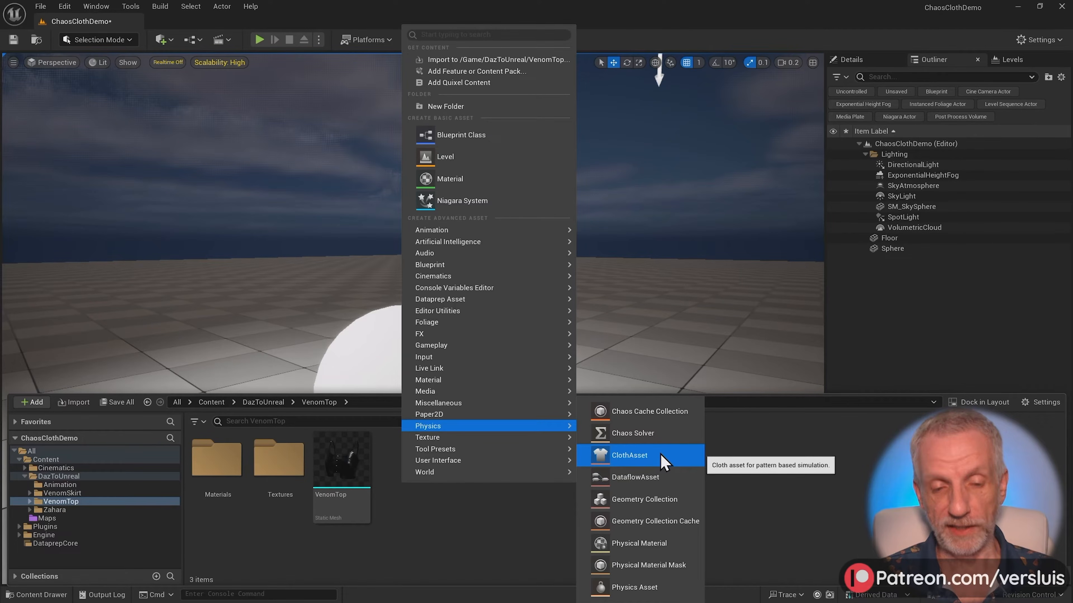
left_click(662, 462)
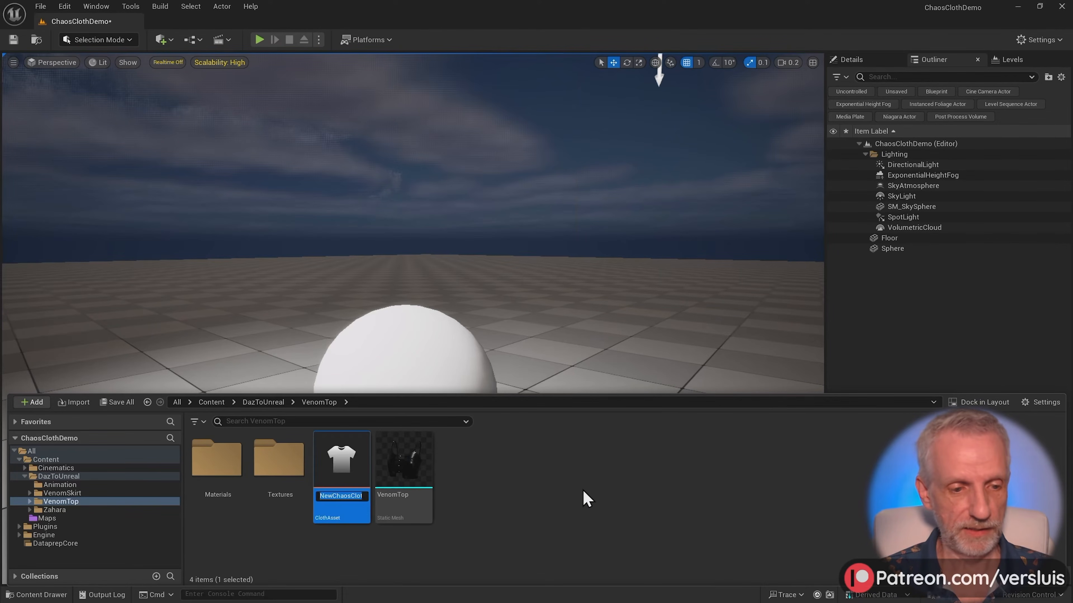
type("C")
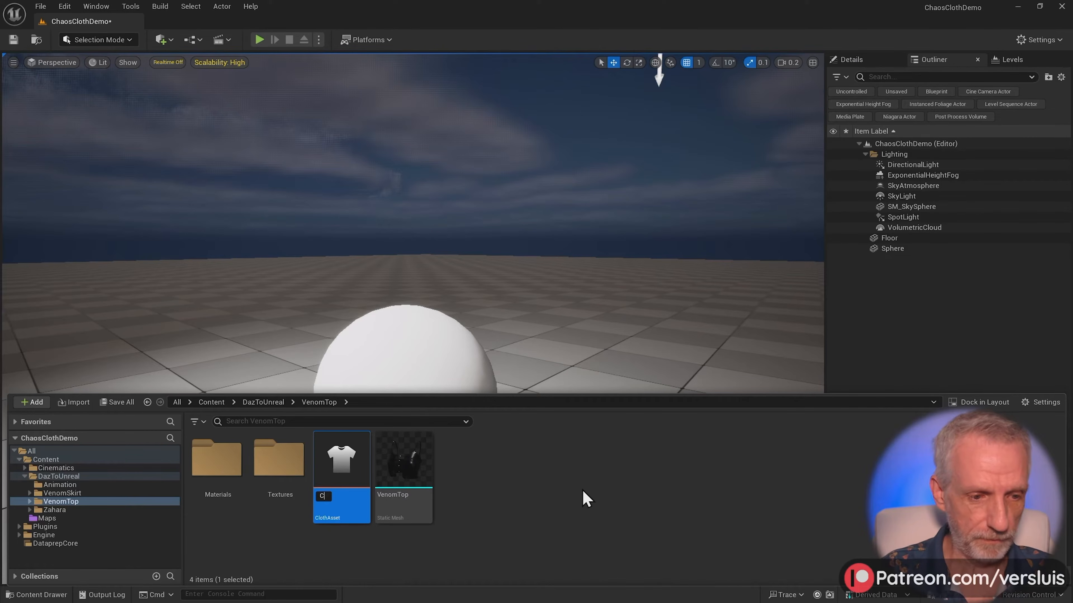
type("A_VenomTop")
key("Return")
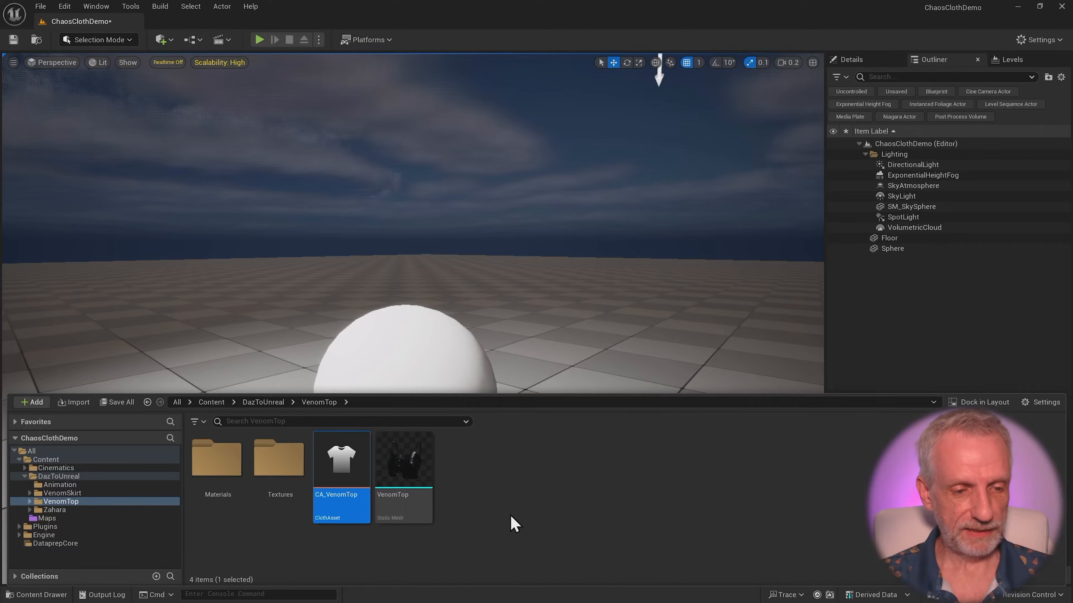
Open CA_VenomTop for editing, dock its editor into the main window, and look over its Dataflow graph and folder assets.
double_click(344, 463)
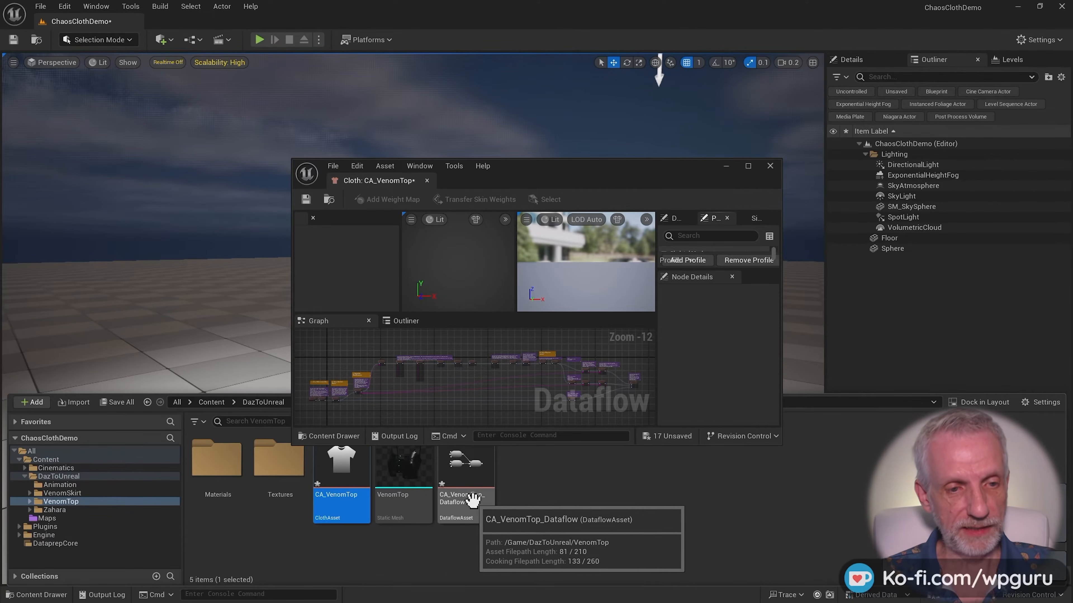
left_click(371, 180)
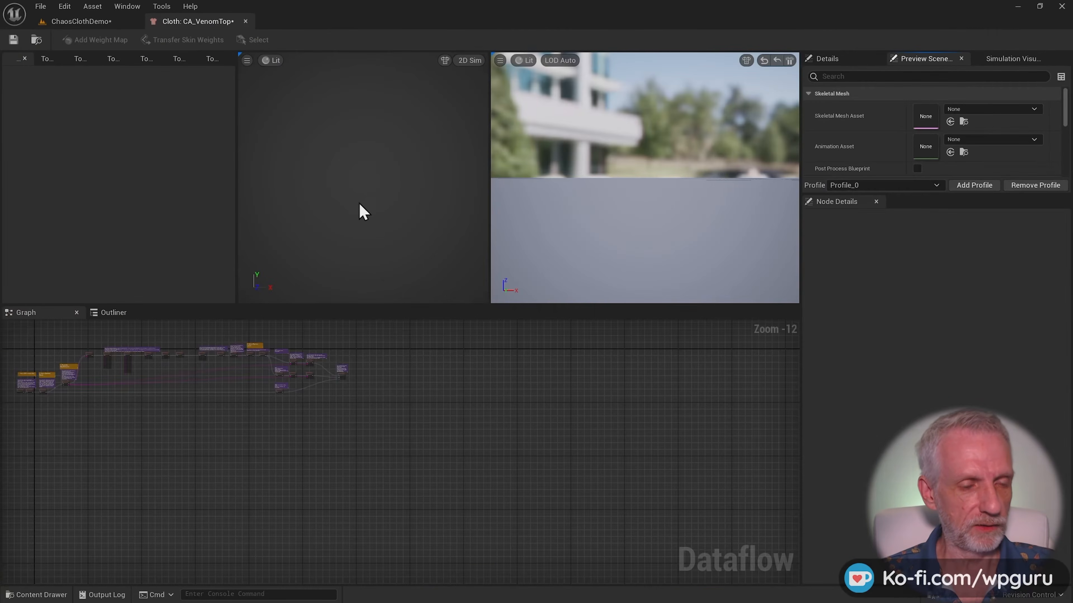
scroll(466, 481, "up", 4)
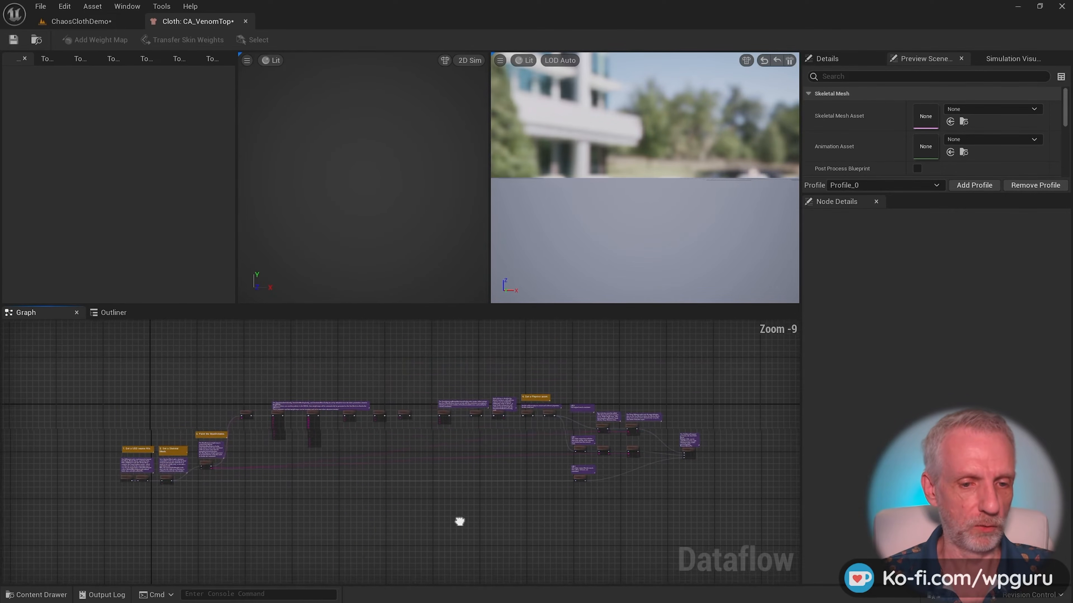
mouse_move(452, 513)
right_mouse_down()
mouse_move(472, 525)
mouse_move(456, 521)
right_mouse_up()
scroll(470, 527, "up", 1)
scroll(470, 527, "down", 1)
key("ctrl+space")
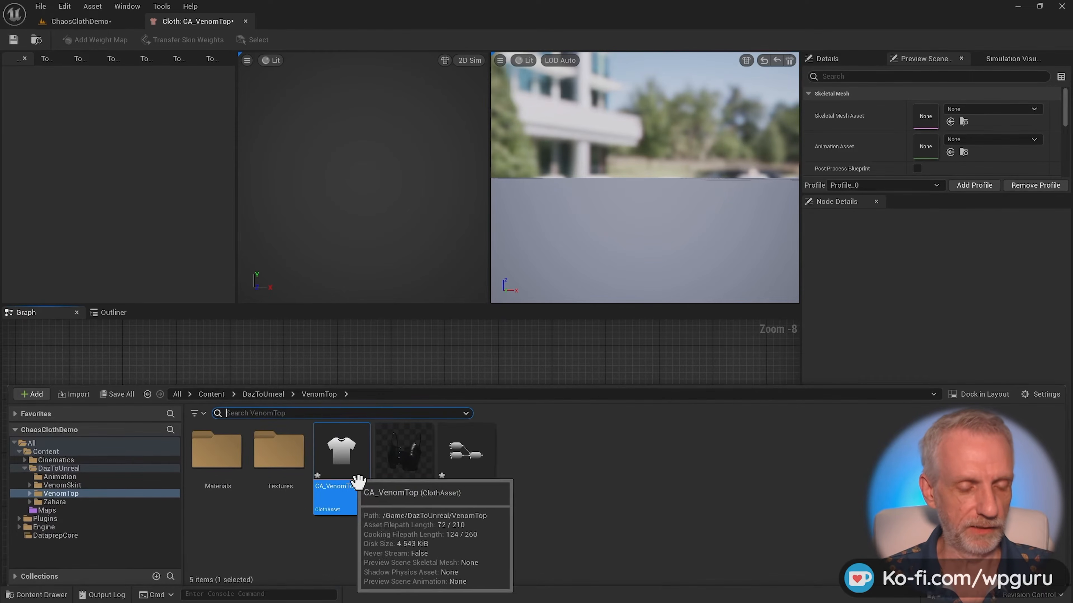
left_click(610, 367)
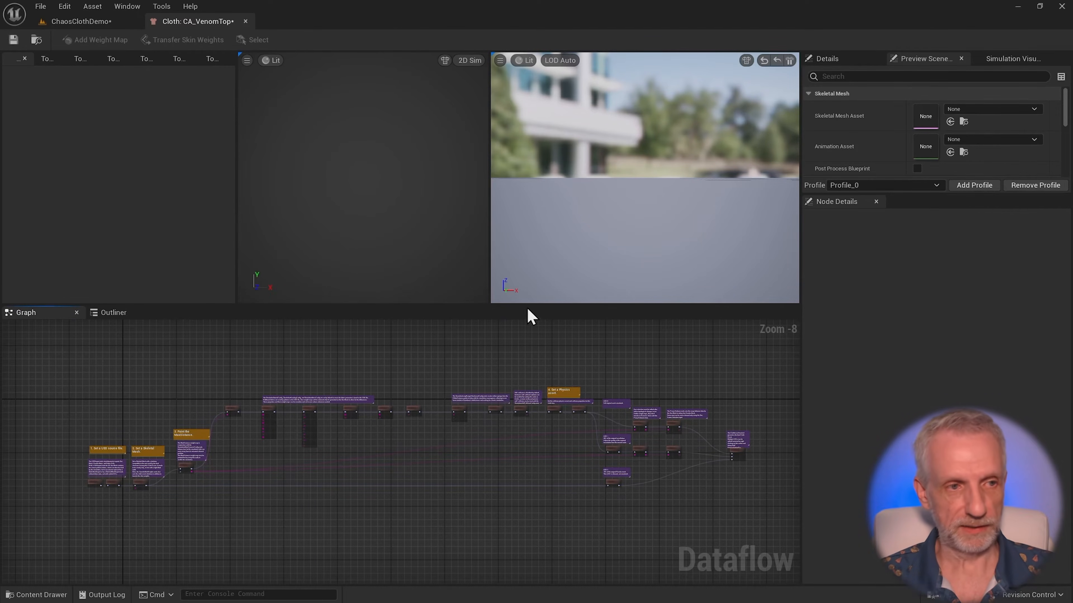
Close the surplus TopLeftModeTab panels in the cloth editor so that only the Cloth panel stays open.
left_click(58, 58)
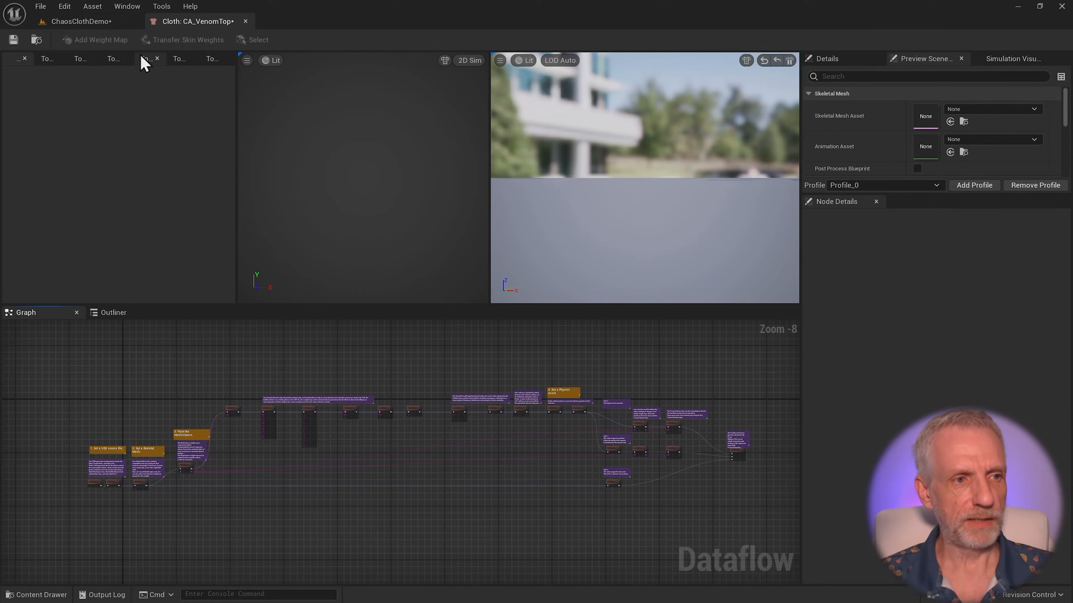
left_click(224, 58)
left_click(223, 59)
left_click(222, 59)
left_click(222, 58)
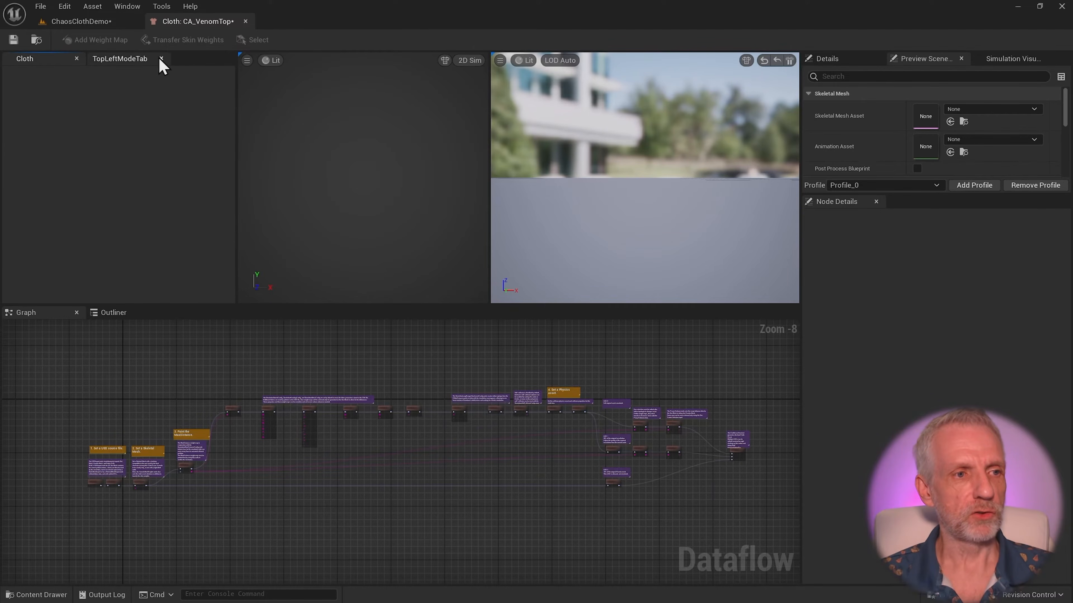
left_click(161, 59)
right_click_drag(322, 356, 335, 359)
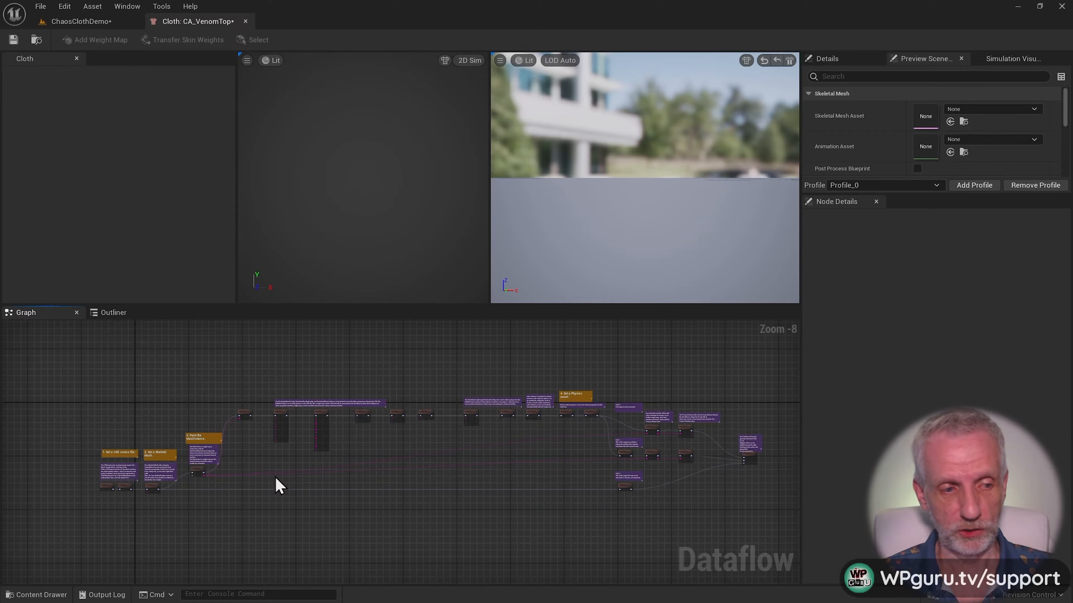
Enlarge the preview scene settings area and delete the USDImport node from the Dataflow graph.
scroll(266, 487, "up", 6)
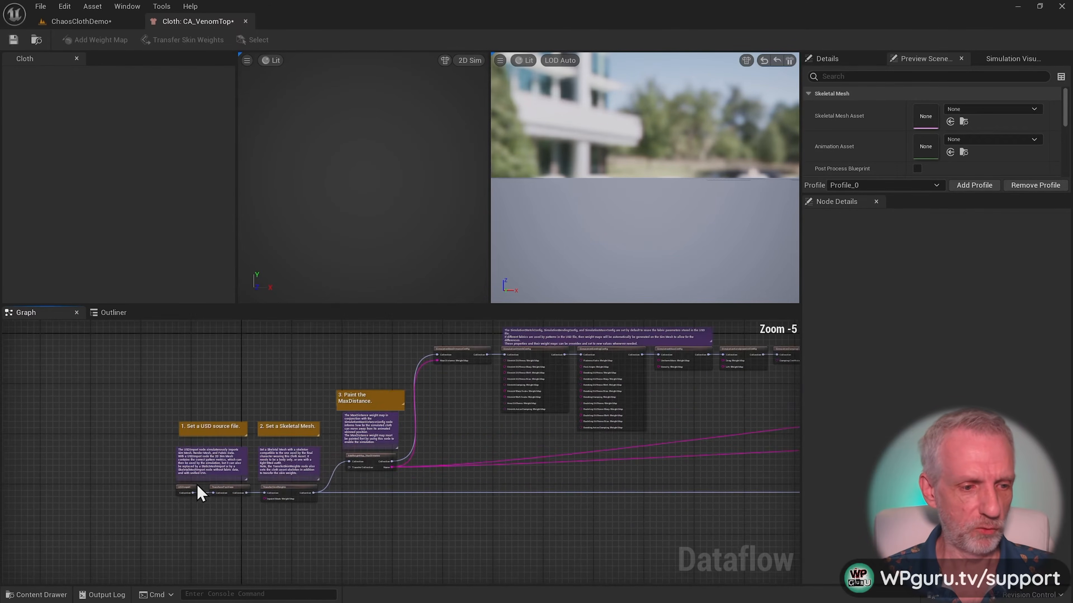
right_click_drag(199, 492, 393, 505)
scroll(363, 501, "up", 1)
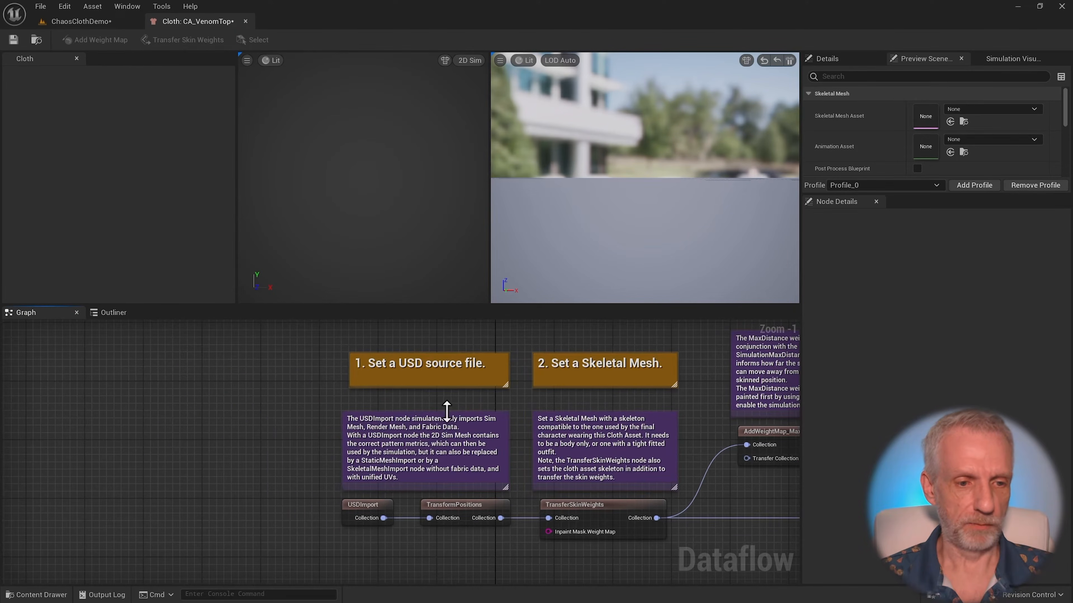
right_click_drag(446, 411, 391, 417)
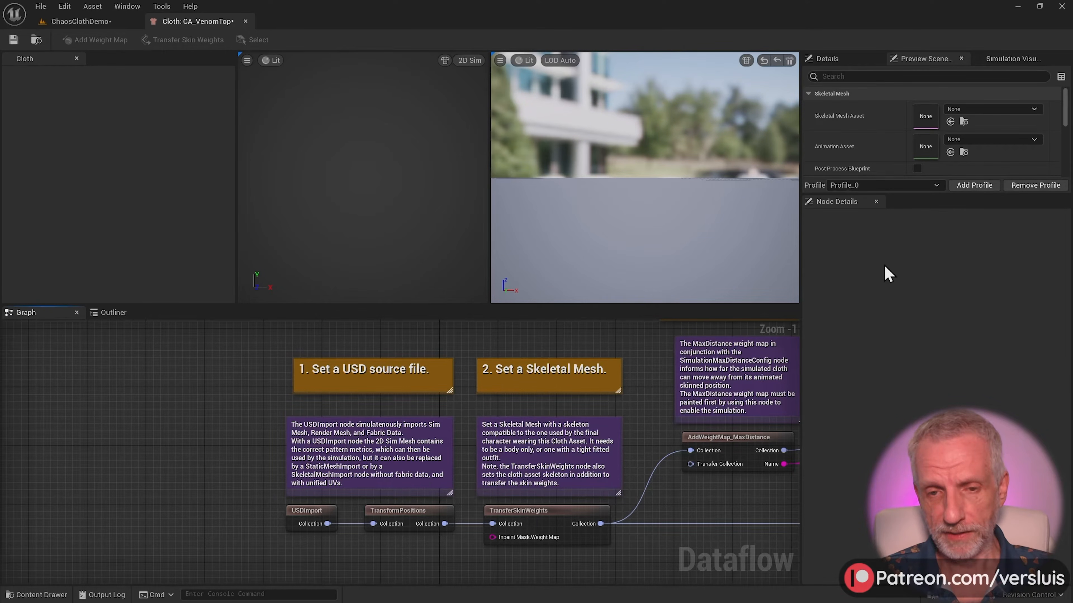
left_click_drag(852, 193, 852, 228)
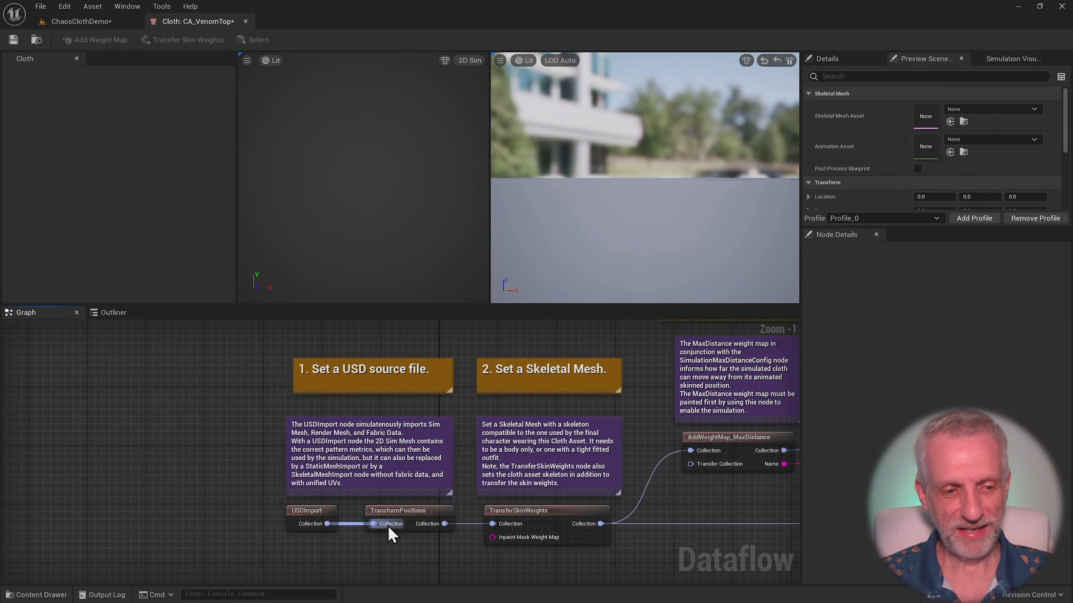
left_click(330, 516)
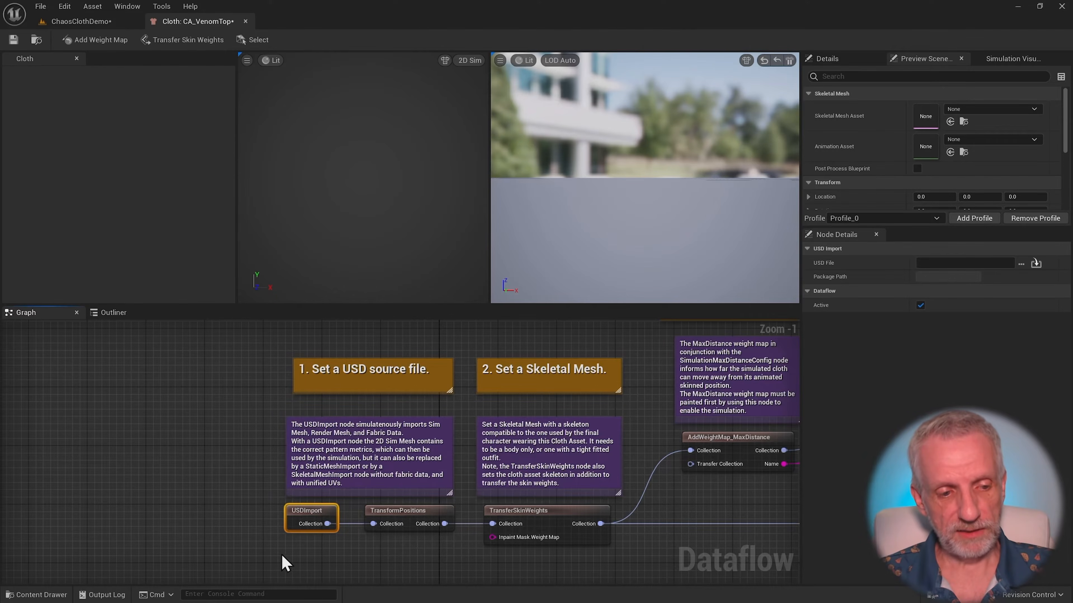
scroll(301, 557, "up", 1)
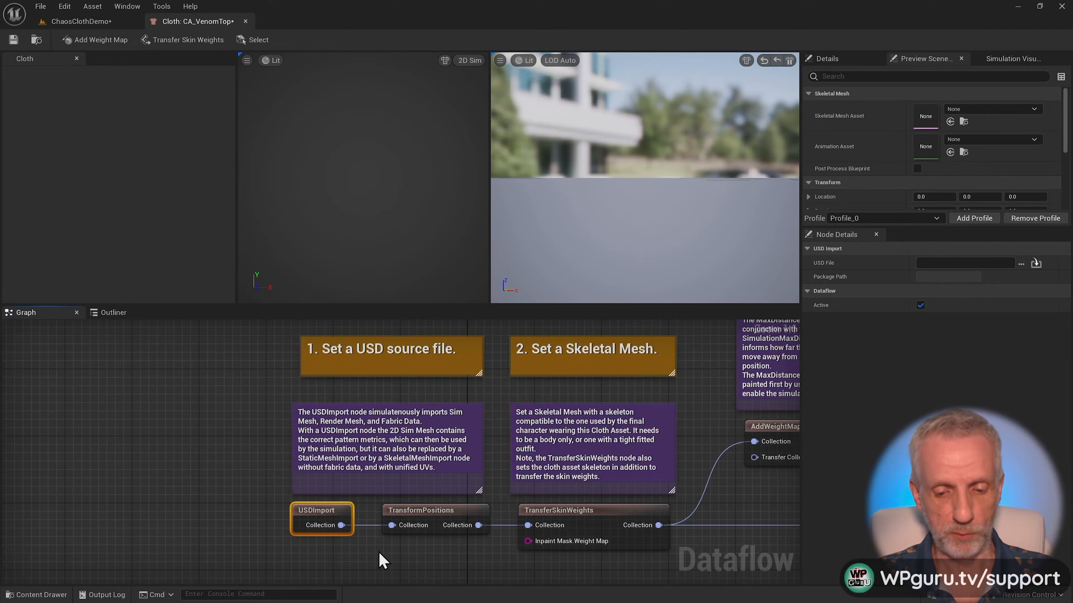
key("Delete")
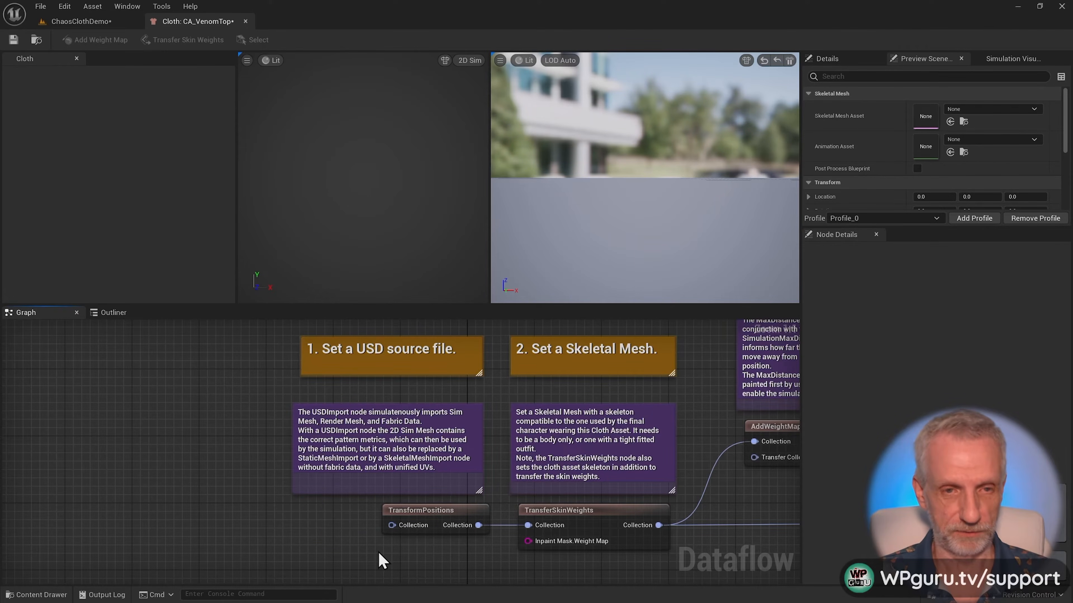
Add a StaticMeshImport node and connect its Collection output to the TransformPositions Collection input.
right_click(298, 542)
type("static")
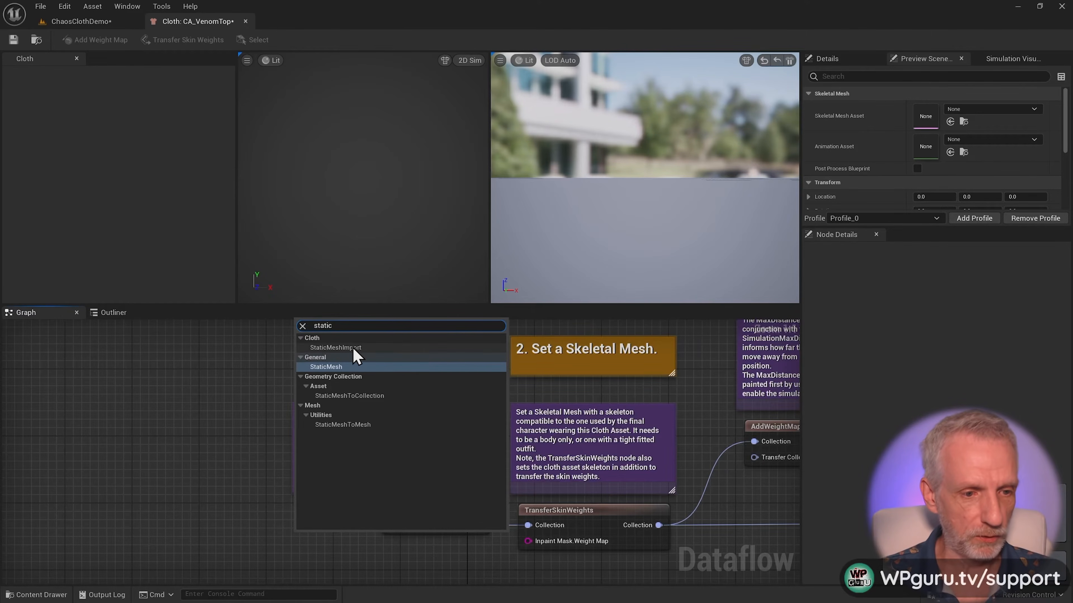
left_click(362, 348)
left_click_drag(343, 549, 389, 528)
right_click_drag(395, 554, 351, 555)
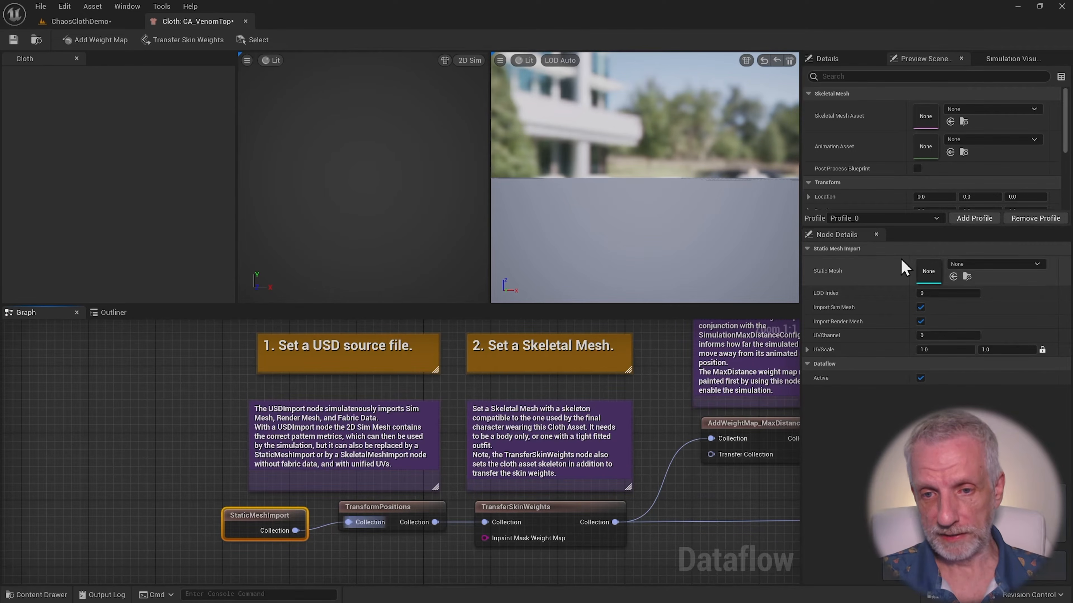
Assign VenomSkirt as the static mesh of the StaticMeshImport node.
left_click(1035, 265)
type("ski")
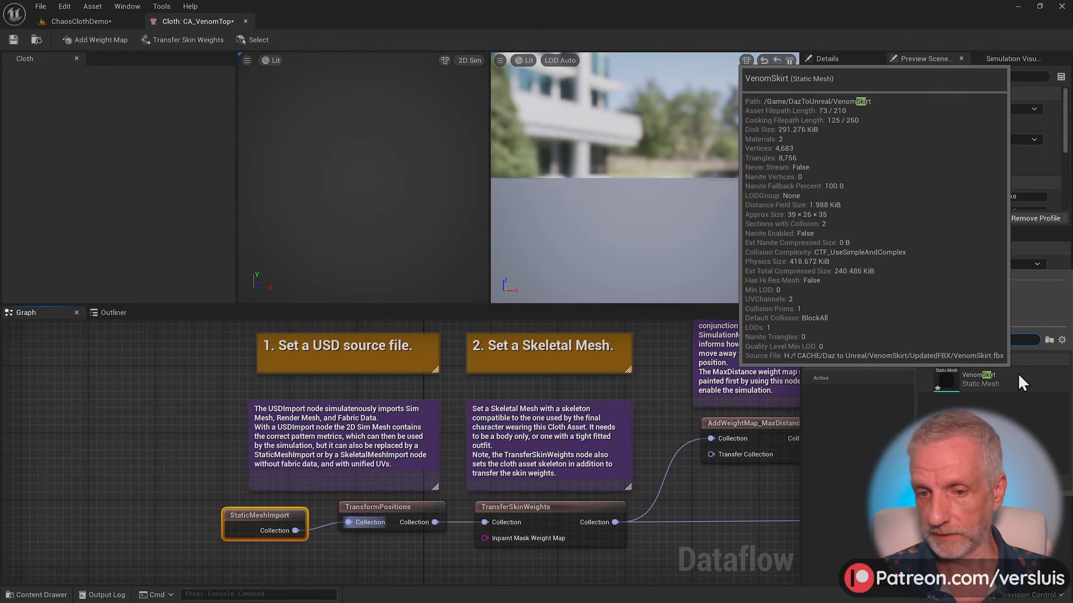
left_click(1019, 375)
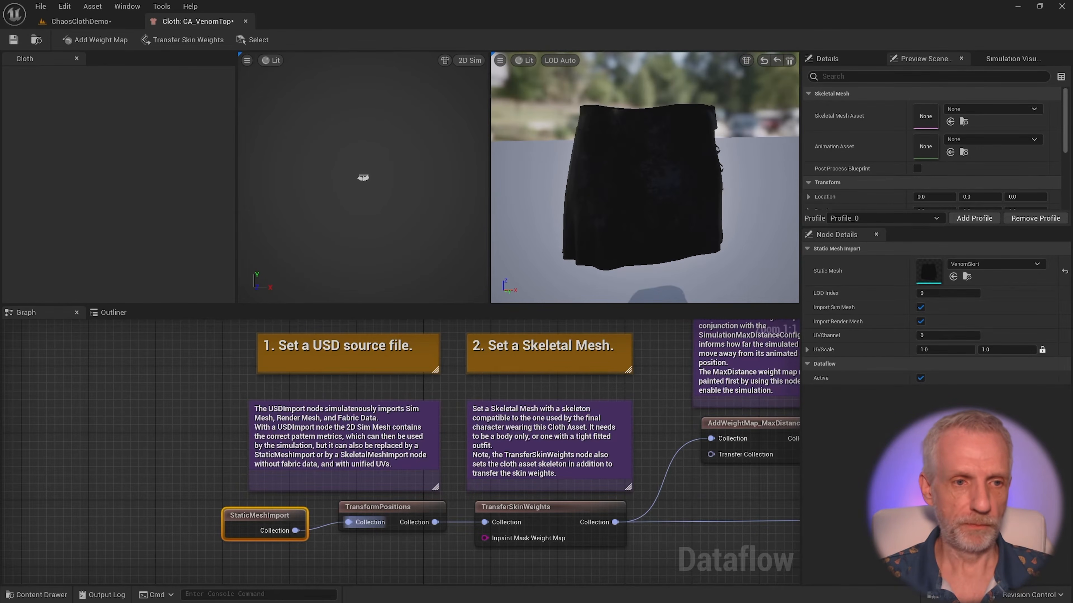
Inspect the skirt's 2D Sim pattern, switch the cloth construction view to 3D Sim, and frame the skirt from an angle.
scroll(364, 176, "up", 3)
scroll(372, 178, "up", 5)
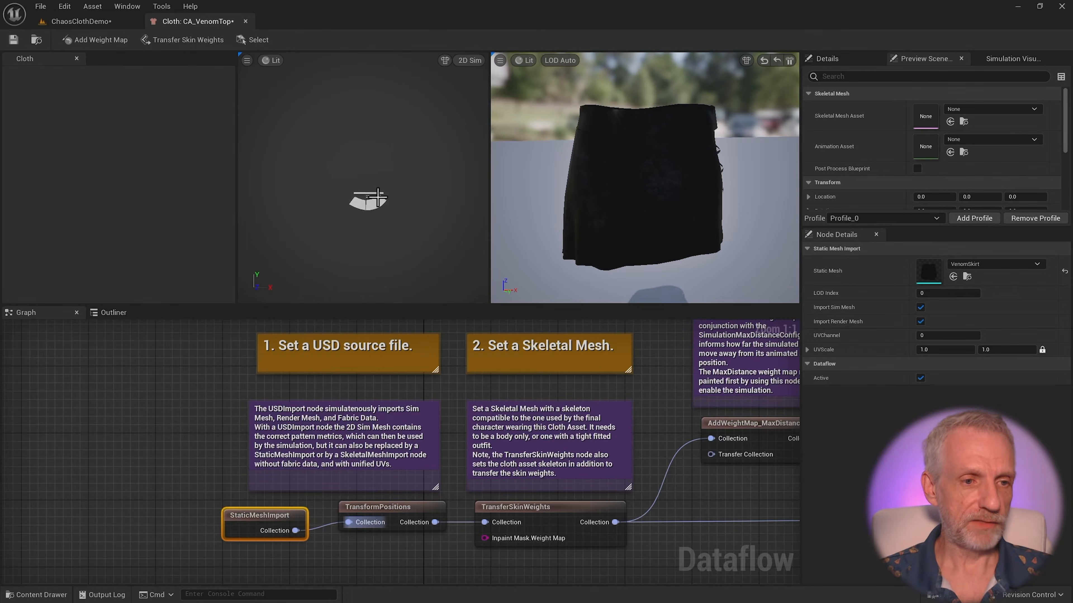
right_click_drag(386, 181, 425, 175)
scroll(402, 173, "up", 2)
scroll(421, 178, "down", 2)
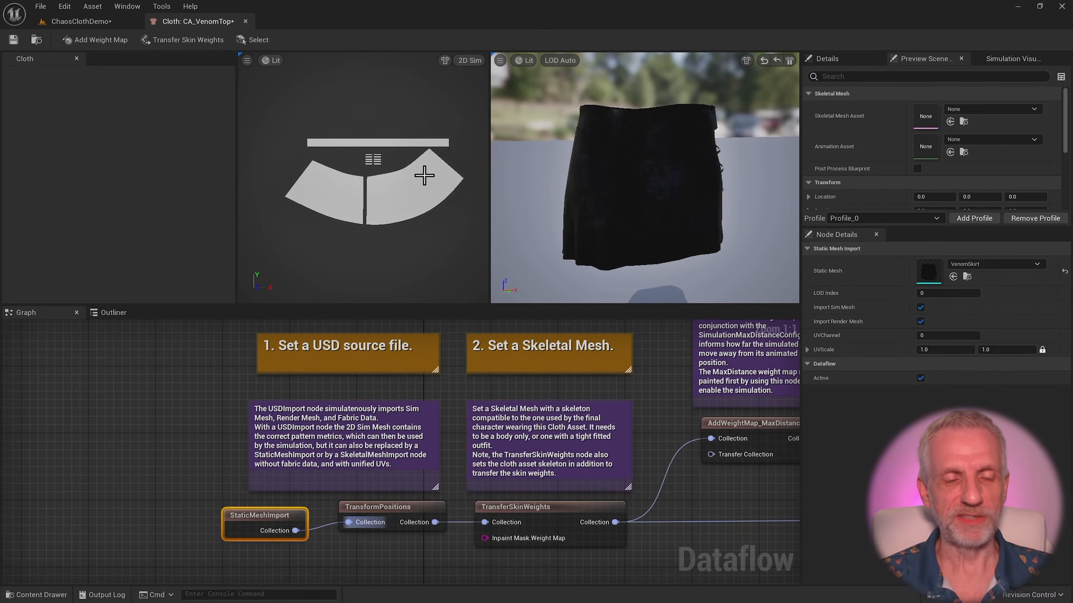
left_click(470, 60)
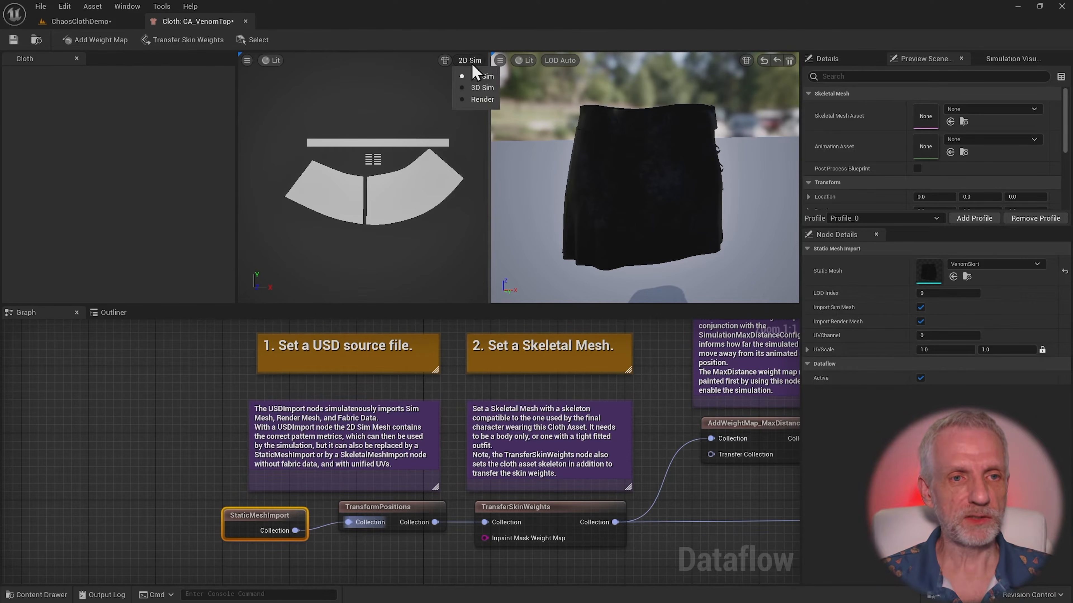
left_click(488, 88)
left_click_drag(429, 194, 329, 171, "alt")
middle_click_drag(431, 184, 440, 185)
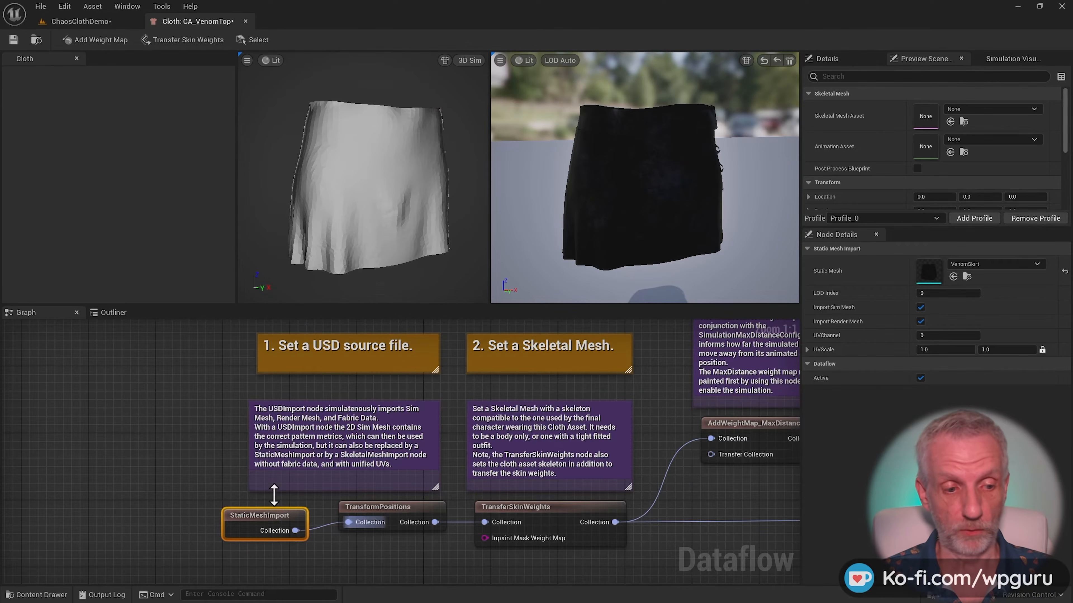
Align the StaticMeshImport node with TransformPositions and show the TransformPositions node's settings.
left_click_drag(282, 521, 284, 512)
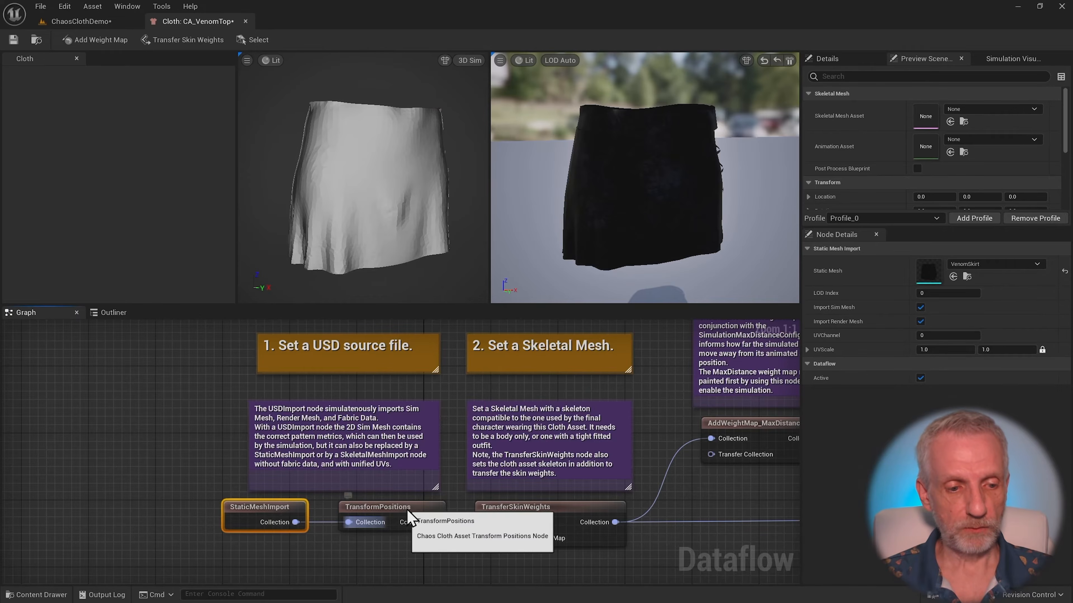
left_click(409, 523)
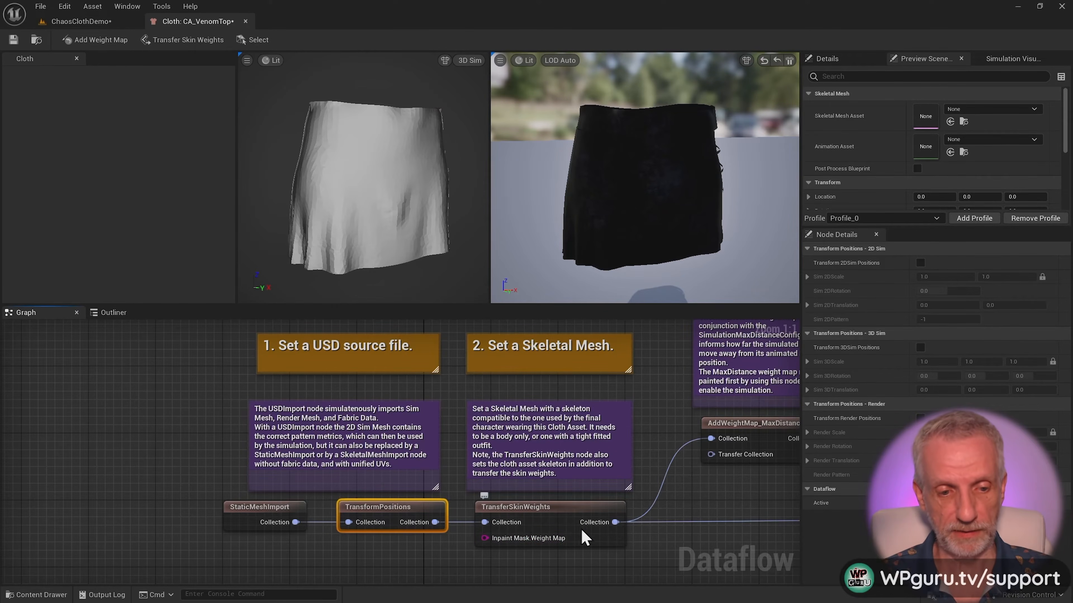
Set the TransferSkinWeights node's skeletal mesh to Zahara and open its Cloth Transfer Skin Weights tool.
left_click(581, 541)
right_click_drag(707, 508, 503, 521)
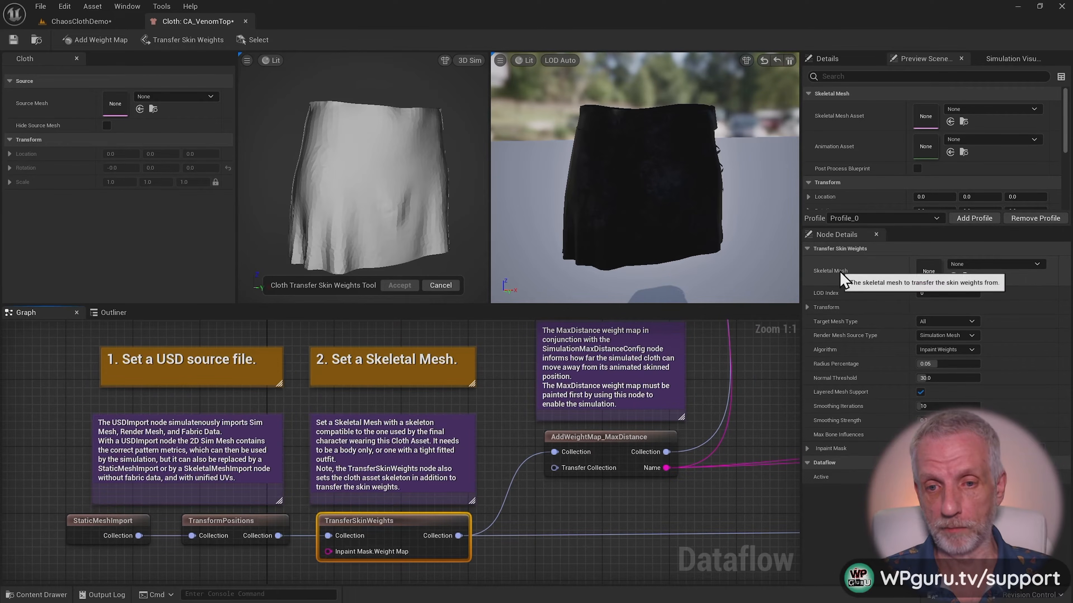
left_click(1007, 264)
type("z")
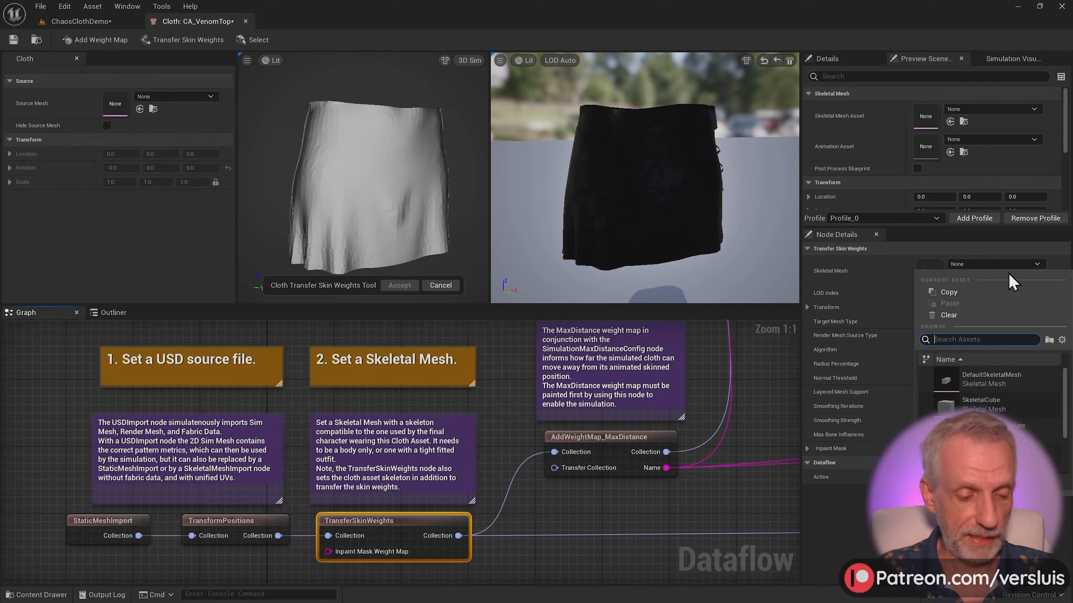
type("aha")
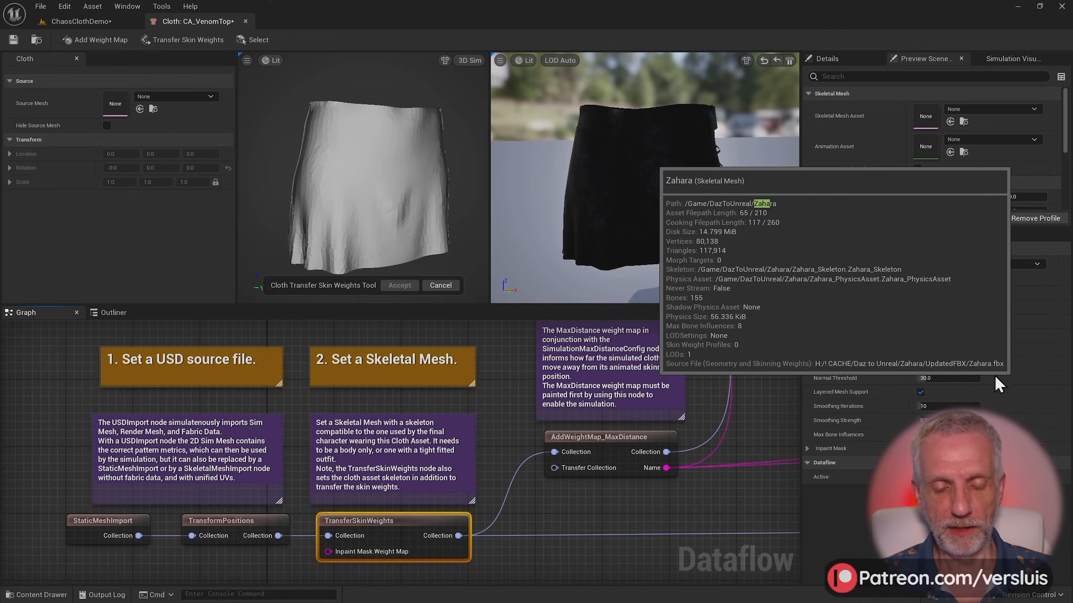
left_click(1016, 382)
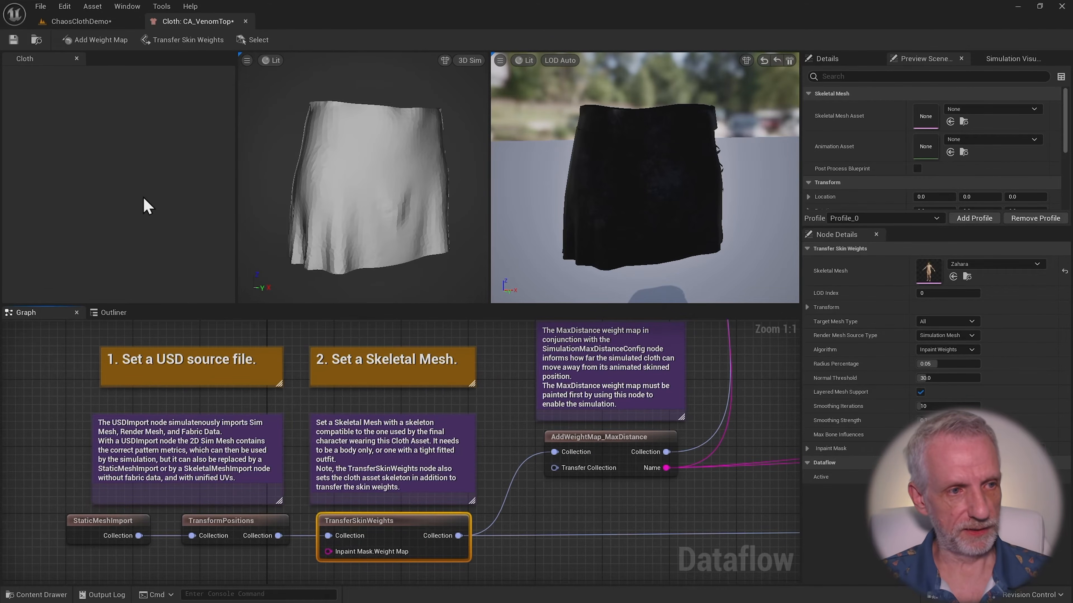
double_click(402, 522)
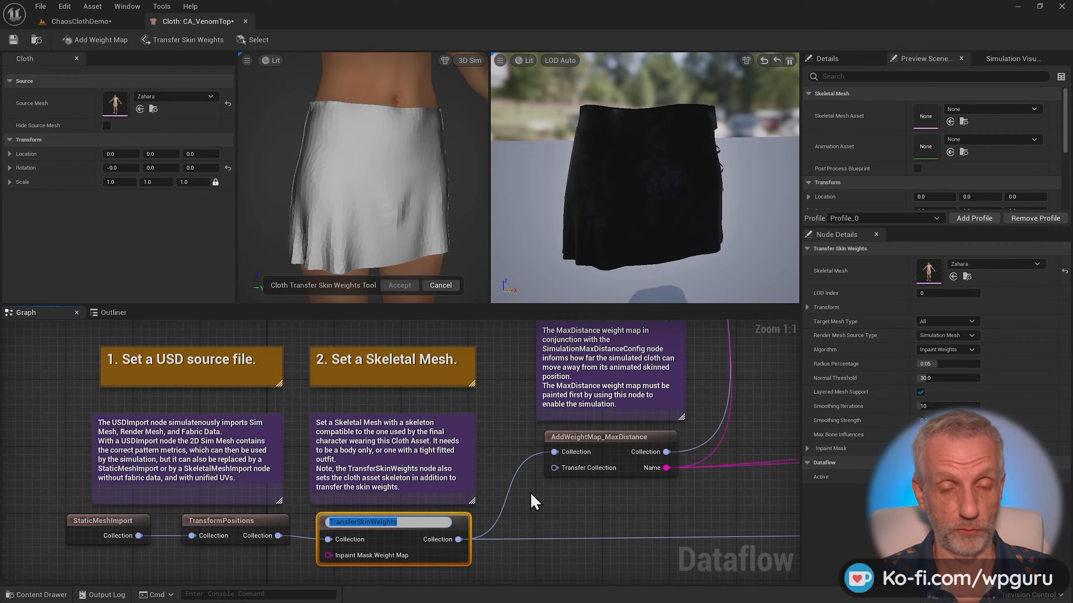
Set the preview scene's skeletal mesh asset to Zahara and frame the full figure in a taller preview.
left_click(558, 241)
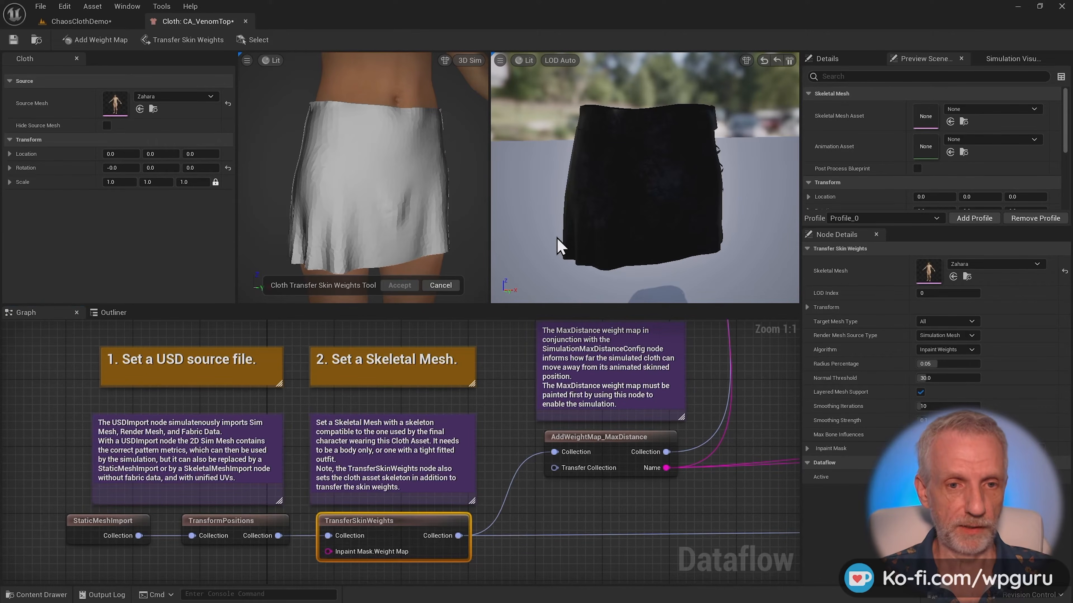
left_click_drag(669, 229, 587, 230, "alt")
scroll(668, 230, "down", 5)
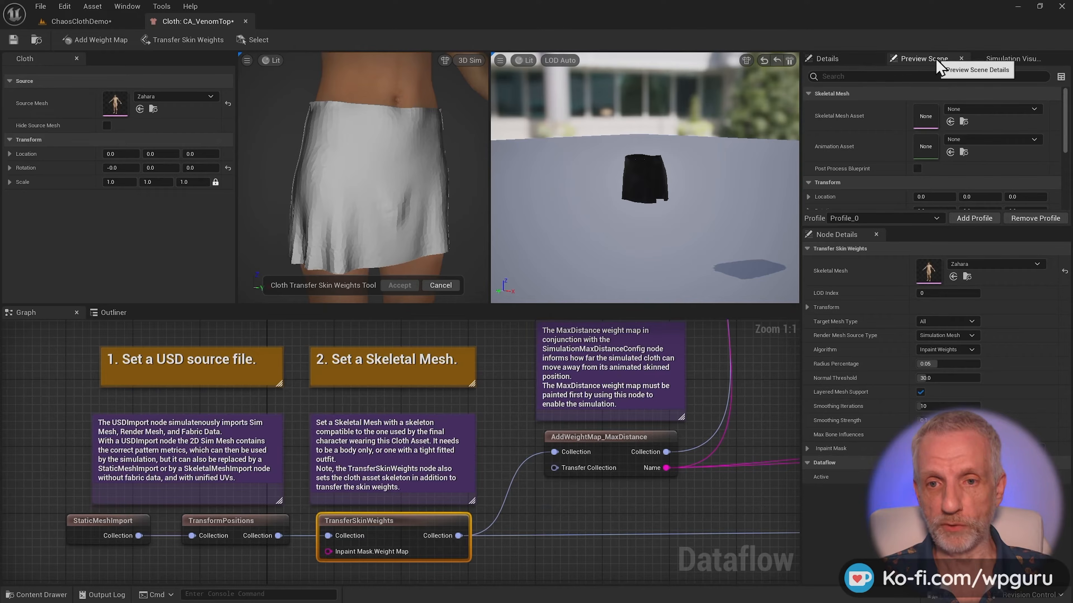
left_click(1010, 111)
type("zah")
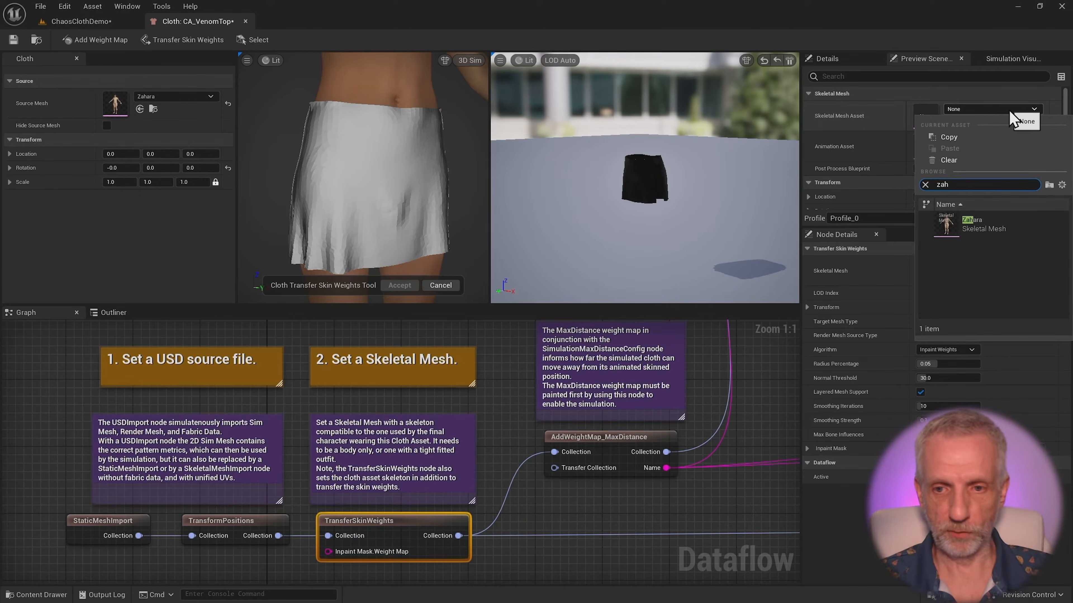
left_click(1000, 225)
left_click_drag(776, 210, 735, 220, "alt")
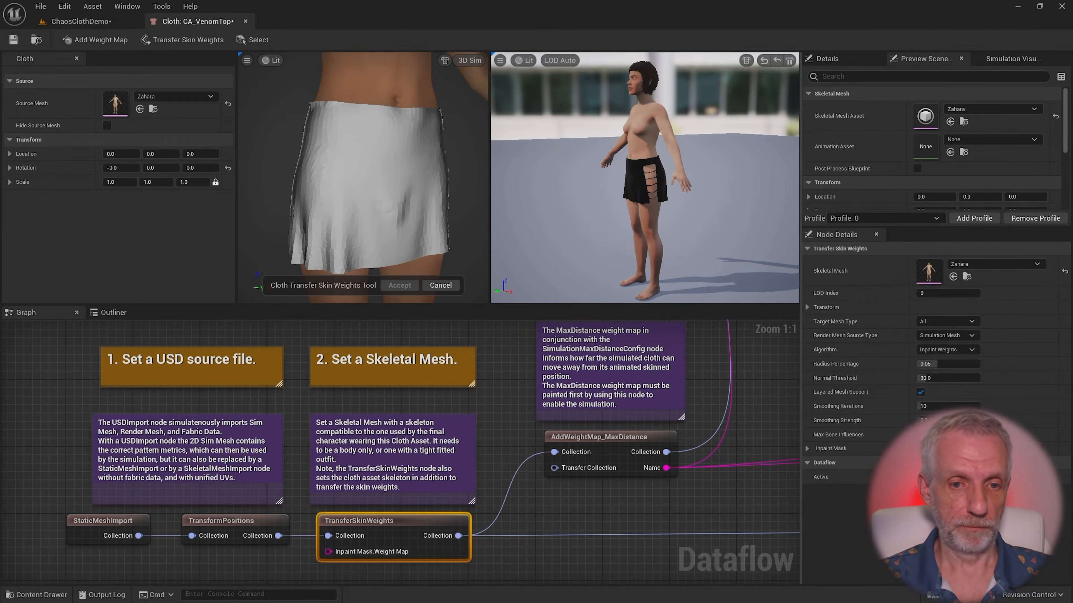
left_click_drag(705, 311, 697, 384)
left_click_drag(697, 287, 672, 289, "alt")
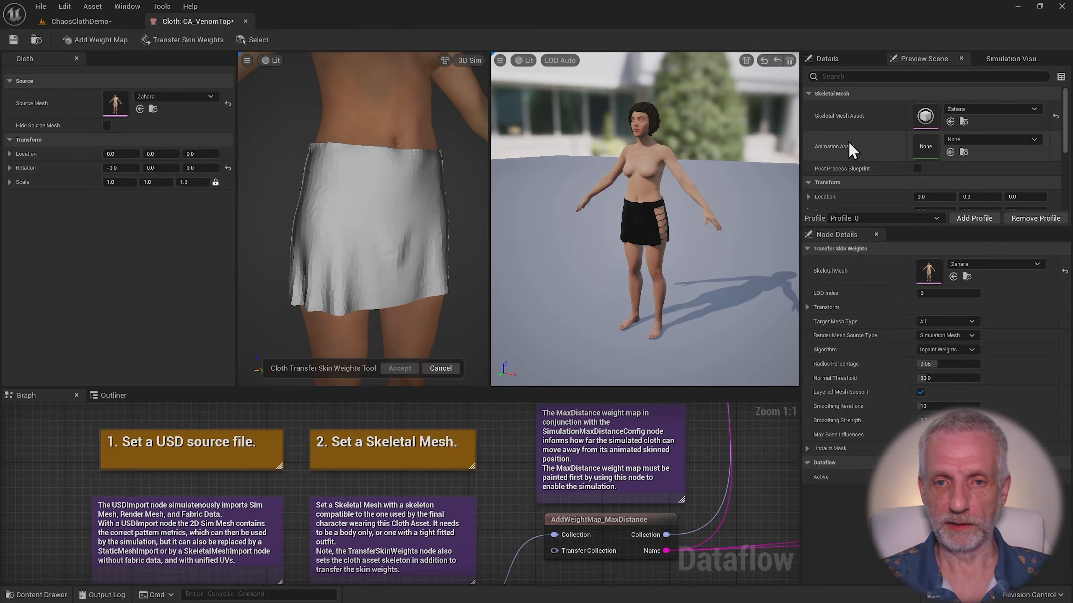
Assign the RaiseTheRoof animation to the preview character, play it to watch the skirt move, and pause playback.
left_click(1030, 140)
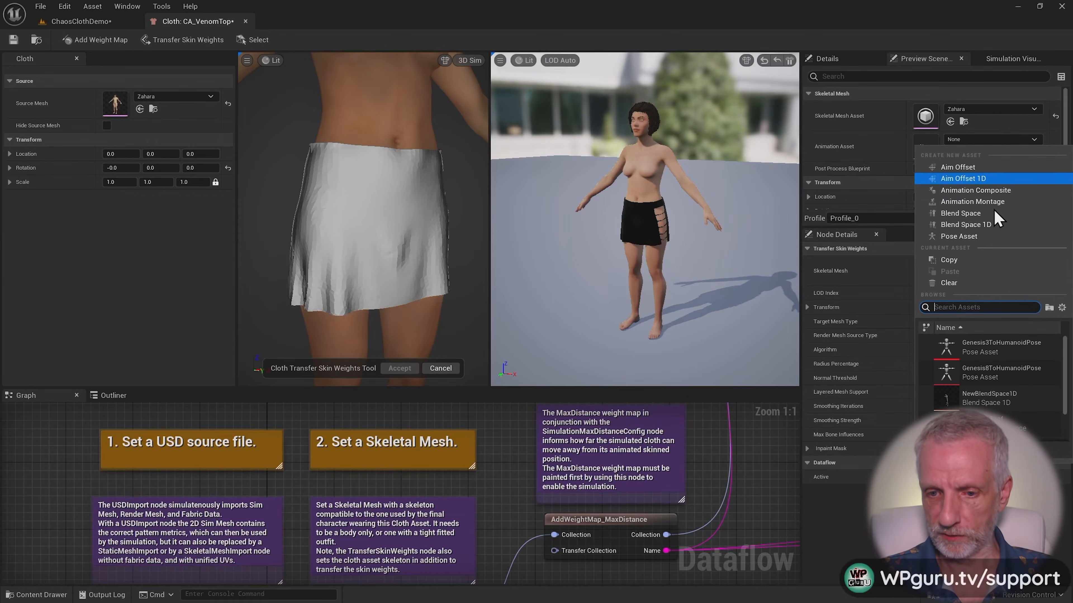
left_click(991, 423)
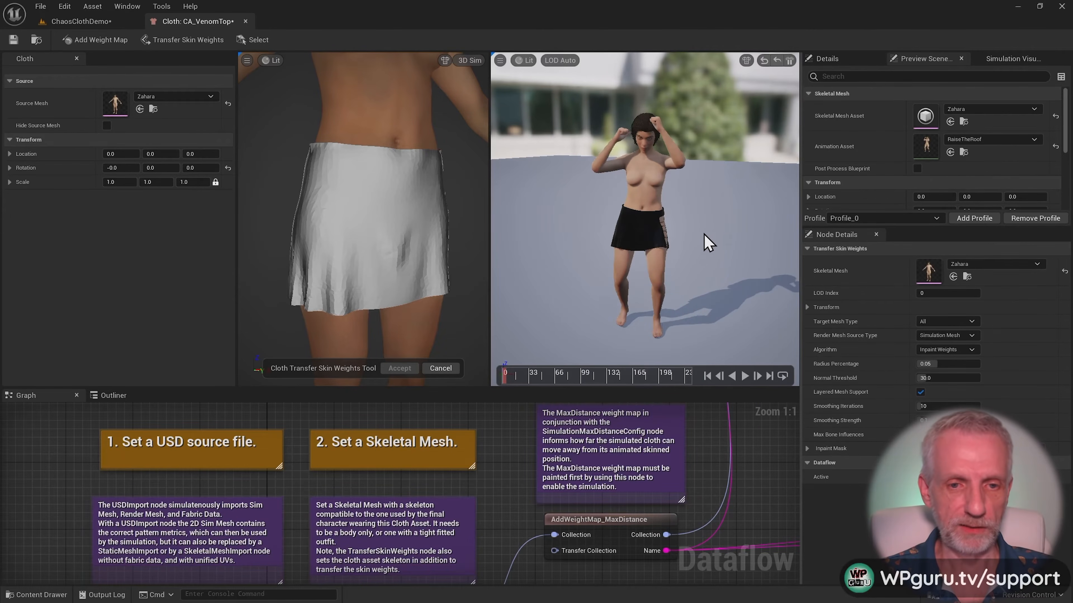
left_click(745, 376)
mouse_move(714, 269)
right_mouse_down()
mouse_move(729, 277)
mouse_move(713, 279)
right_mouse_up()
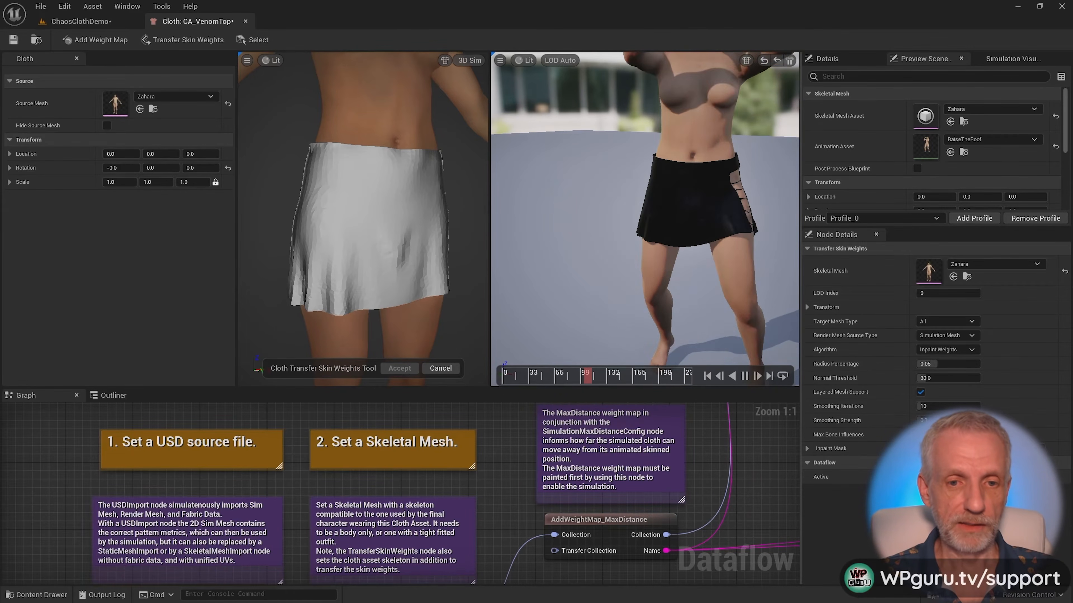
scroll(714, 275, "down", 4)
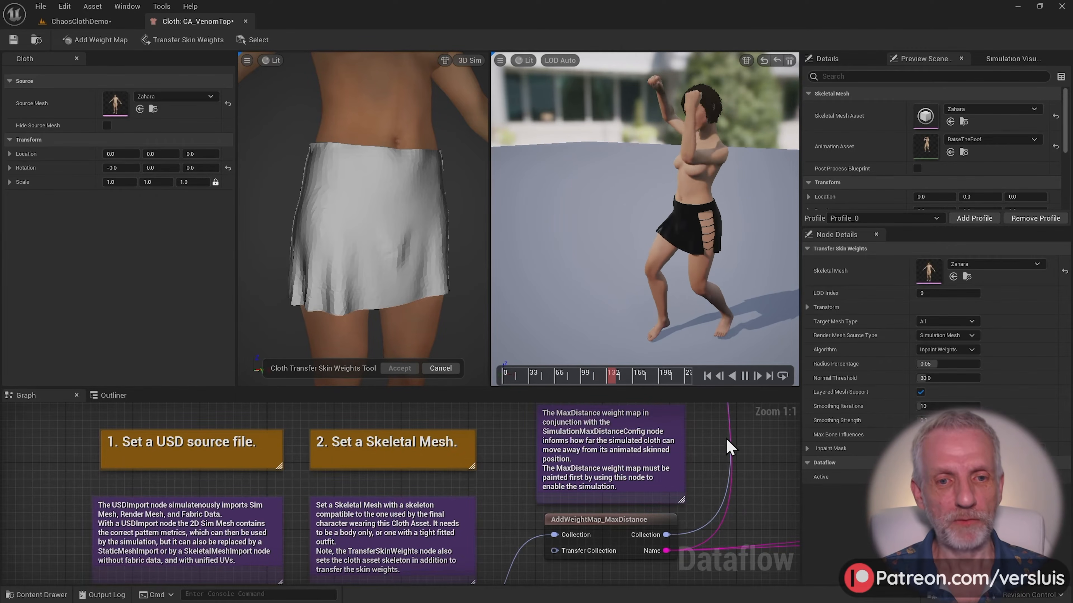
left_click(745, 375)
Open Zahara_PhysicsAsset from the Zahara folder, examine the collision capsules around the body, and close the asset.
left_click_drag(712, 389, 712, 329)
right_click_drag(699, 493, 679, 508)
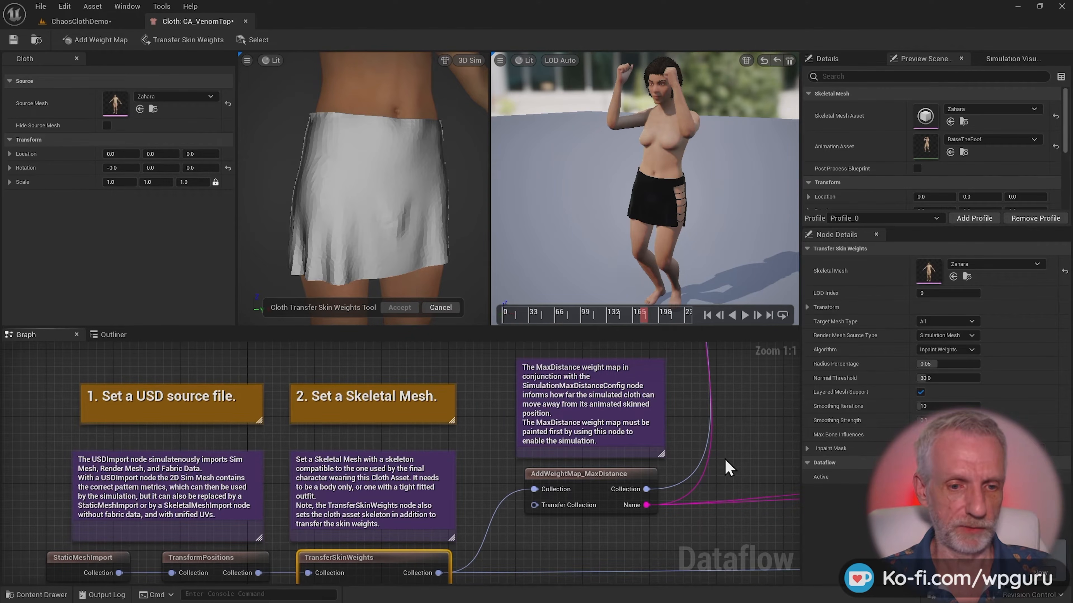
key("ctrl+space")
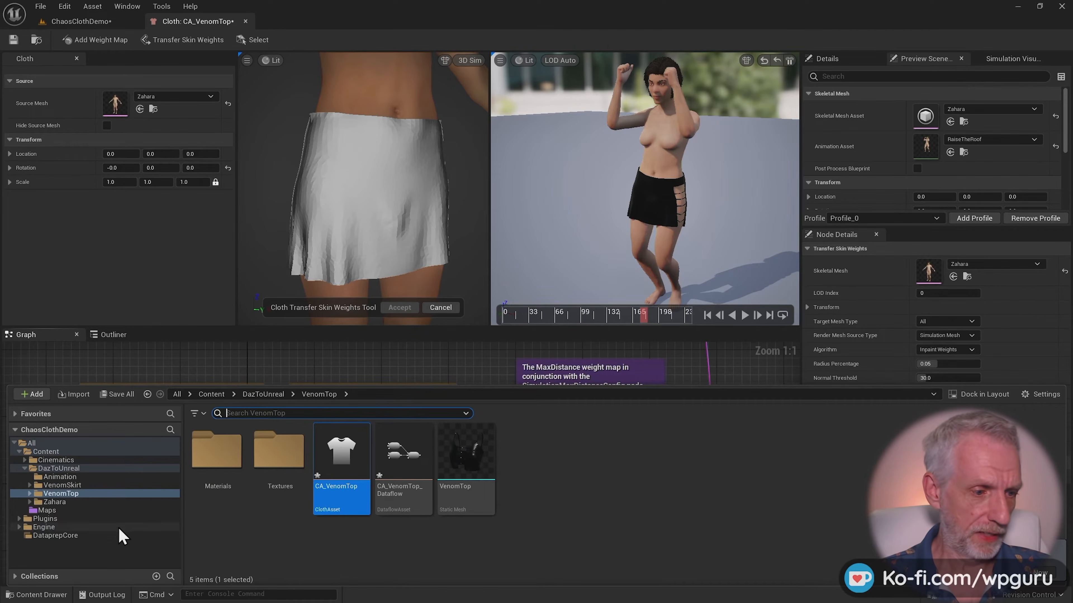
left_click(87, 503)
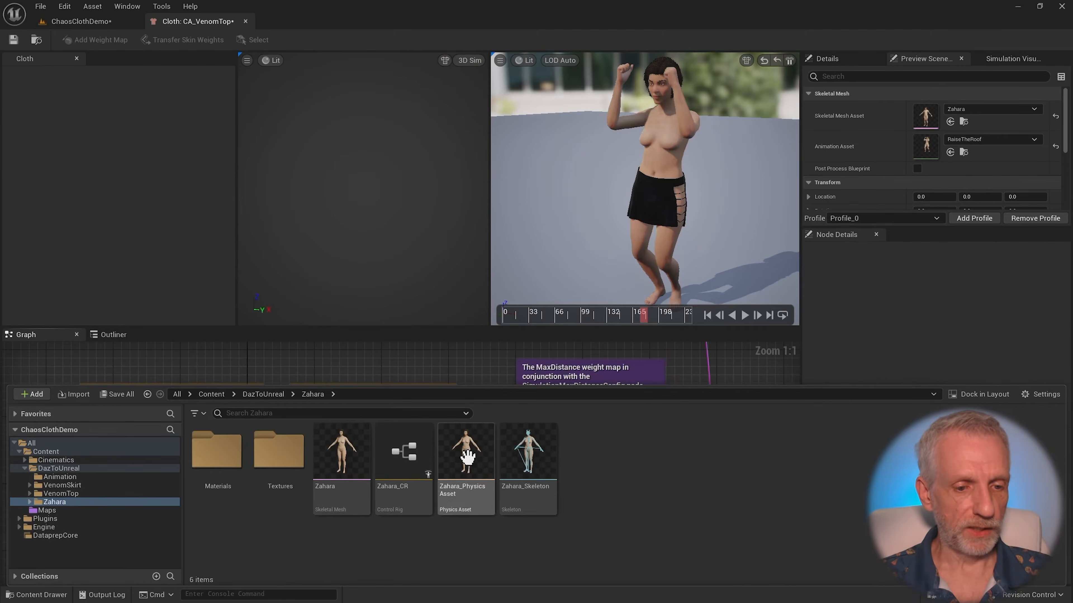
left_click(467, 465)
double_click(465, 456)
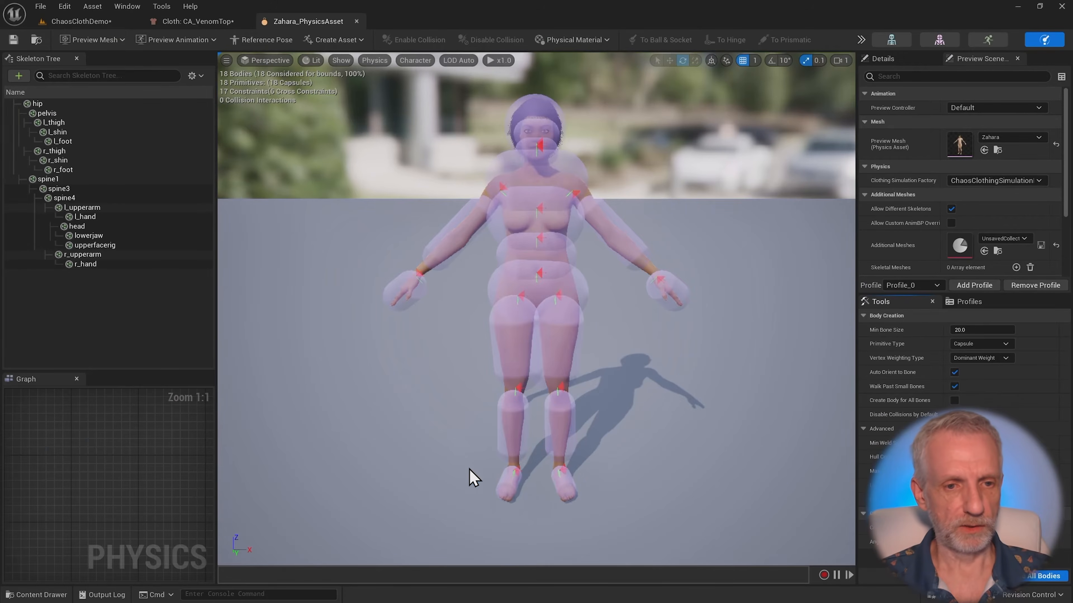
mouse_move(599, 326)
left_mouse_down("alt")
mouse_move(543, 363)
mouse_move(430, 370)
mouse_move(516, 355)
mouse_move(612, 427)
mouse_move(494, 376)
mouse_move(435, 388)
mouse_move(358, 385)
mouse_move(601, 346)
left_mouse_up("alt")
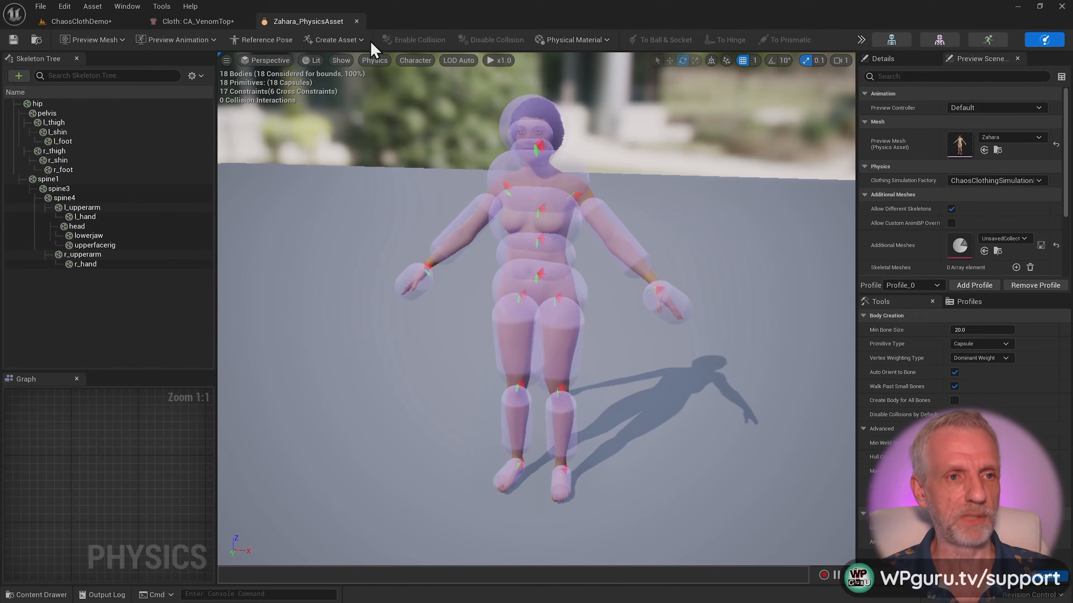
left_click(356, 21)
Open weight painting for the AddWeightMap_MaxDistance node and paint the skirt's lower hem all around with value 1.0.
right_click_drag(691, 418, 545, 469)
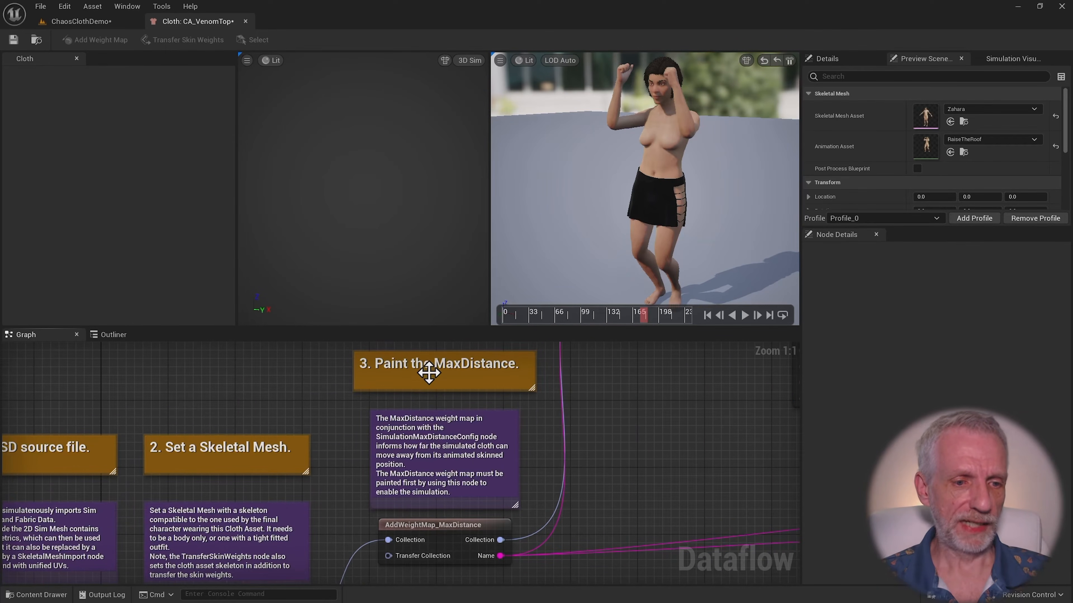
left_click(450, 533)
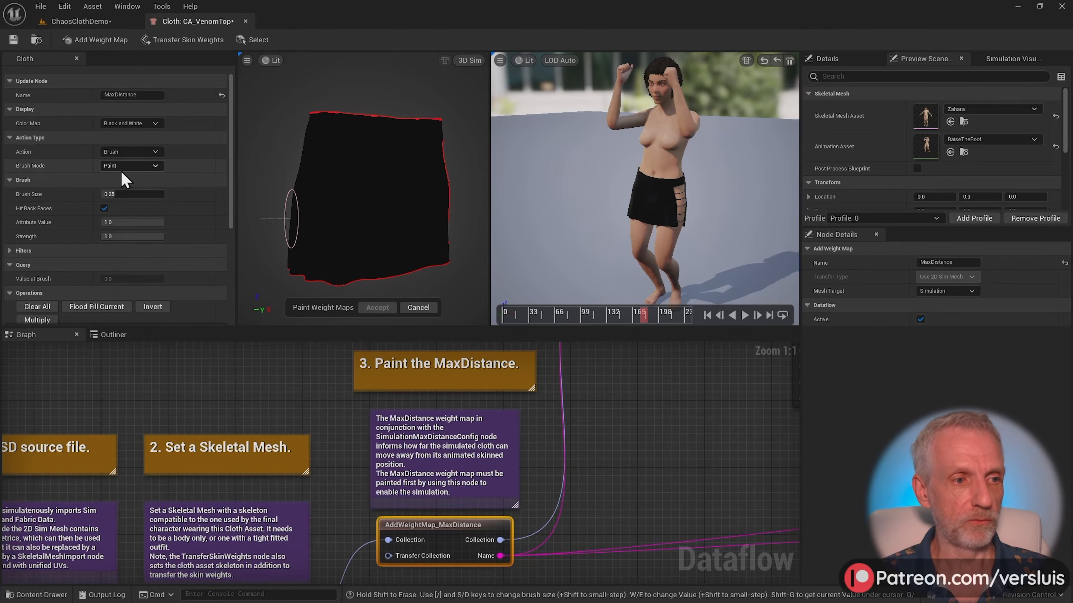
mouse_move(304, 268)
left_mouse_down()
mouse_move(315, 258)
mouse_move(424, 271)
mouse_move(448, 245)
mouse_move(398, 264)
mouse_move(338, 264)
mouse_move(299, 249)
left_mouse_up()
left_click_drag(257, 200, 396, 202, "alt")
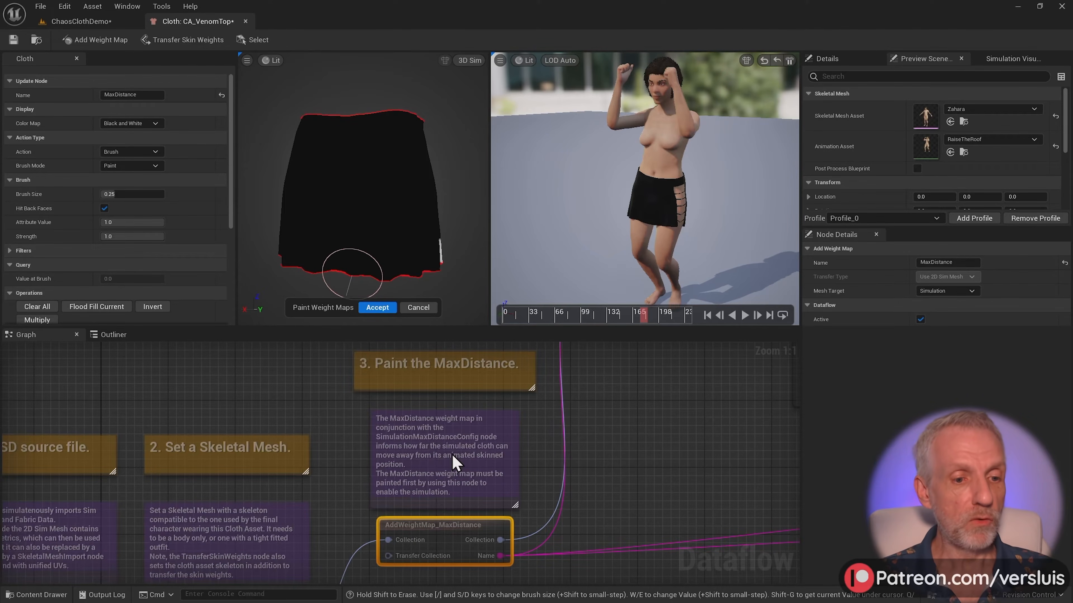
mouse_move(438, 246)
left_mouse_down()
mouse_move(342, 272)
mouse_move(294, 262)
mouse_move(374, 281)
mouse_move(403, 279)
mouse_move(354, 263)
mouse_move(413, 261)
mouse_move(336, 259)
left_mouse_up()
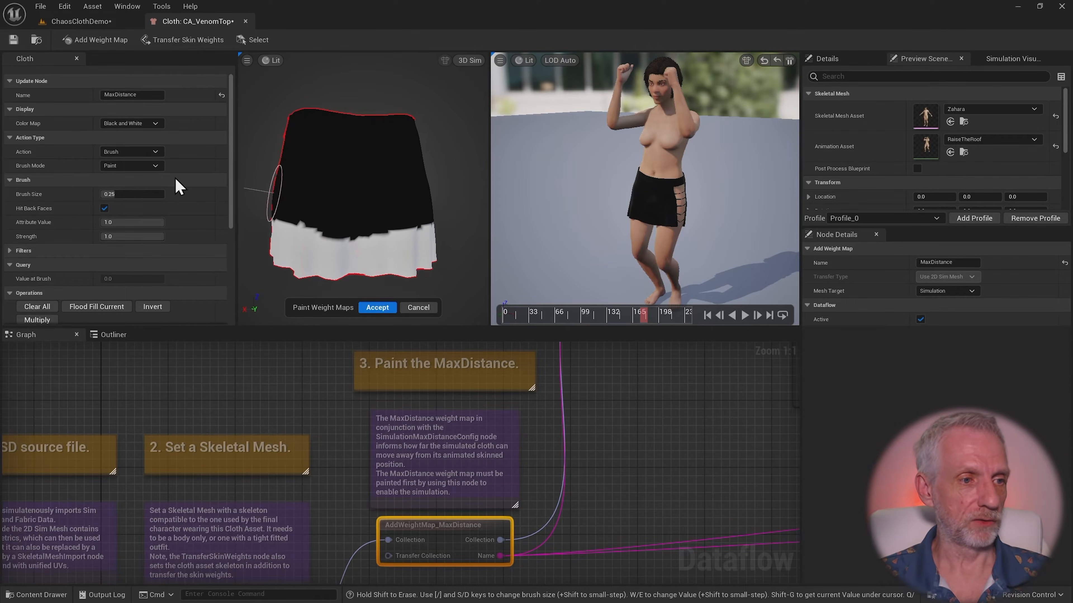
Set the brush mode to Smooth and soften the upper edge of the painted hem around the skirt.
left_click(144, 165)
left_click(139, 183)
mouse_move(293, 232)
left_mouse_down()
mouse_move(291, 211)
mouse_move(363, 237)
mouse_move(427, 228)
mouse_move(354, 221)
mouse_move(394, 228)
mouse_move(287, 232)
mouse_move(426, 233)
mouse_move(398, 232)
mouse_move(420, 263)
left_mouse_up()
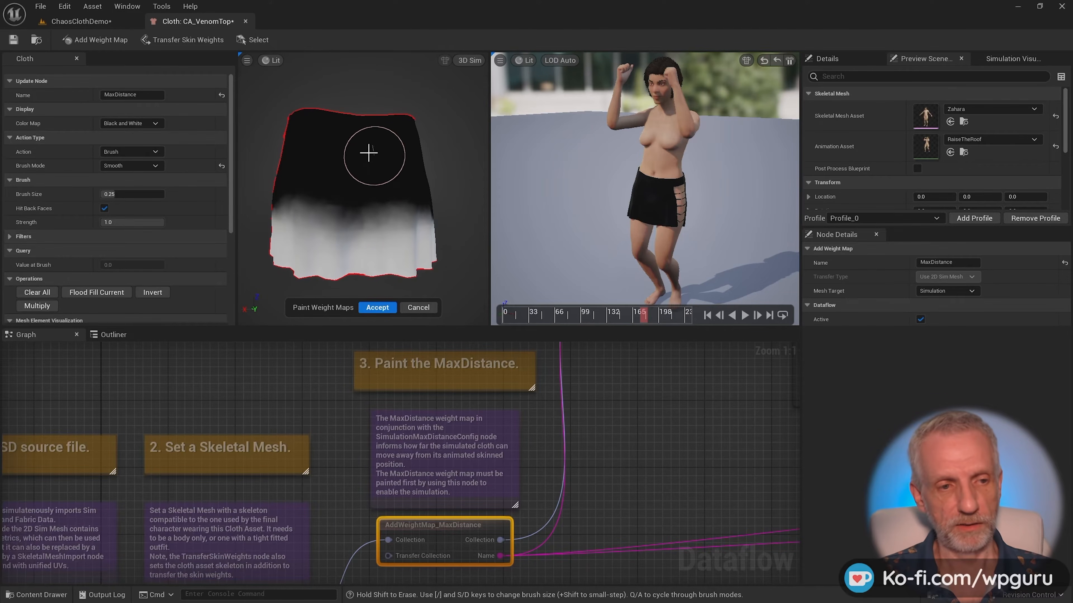
mouse_move(320, 249)
left_mouse_down("alt")
mouse_move(439, 253)
mouse_move(301, 219)
mouse_move(409, 243)
left_mouse_up("alt")
mouse_move(374, 246)
left_mouse_down("alt")
mouse_move(435, 247)
mouse_move(359, 247)
left_mouse_up("alt")
Set the weight map's color map to White and Red and inspect the painted skirt from the laced side.
left_click(152, 151)
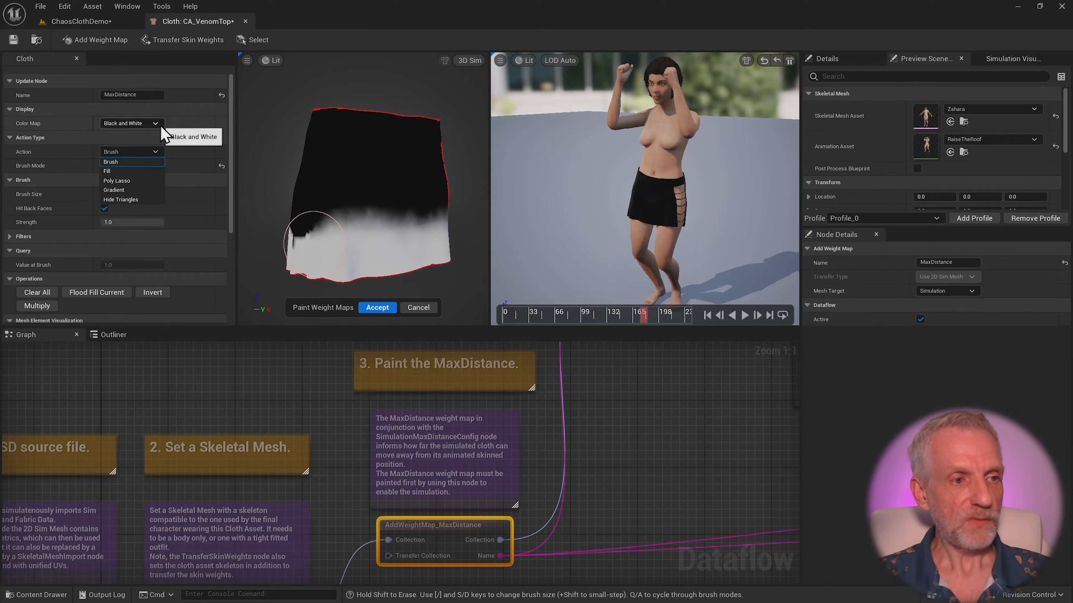
left_click(144, 124)
left_click(143, 123)
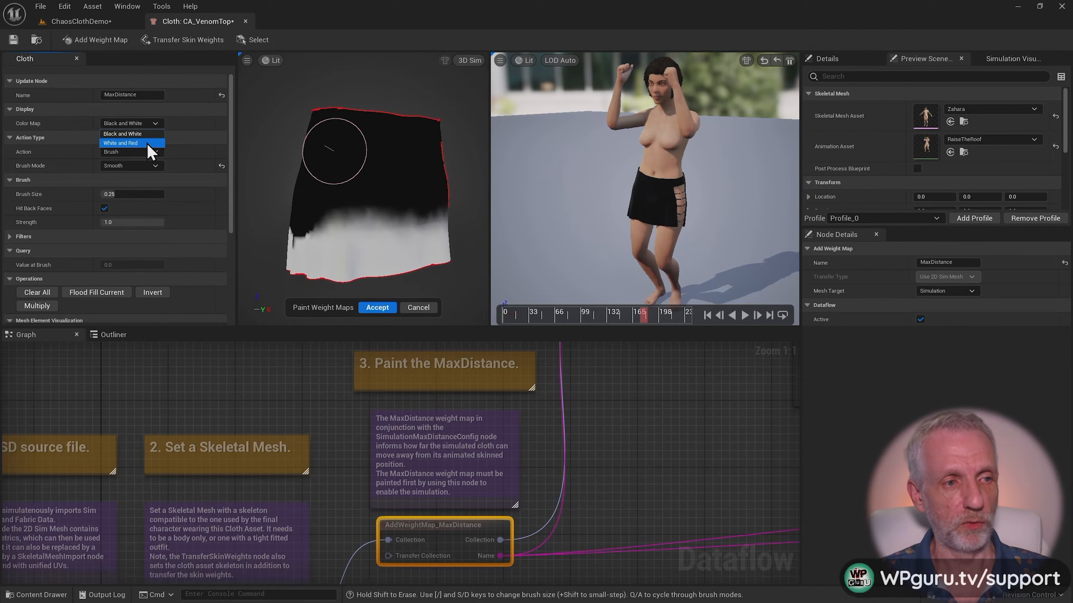
left_click(127, 143)
left_click_drag(407, 216, 482, 217, "alt")
mouse_move(412, 230)
left_mouse_down("alt")
mouse_move(307, 218)
mouse_move(360, 241)
left_mouse_up("alt")
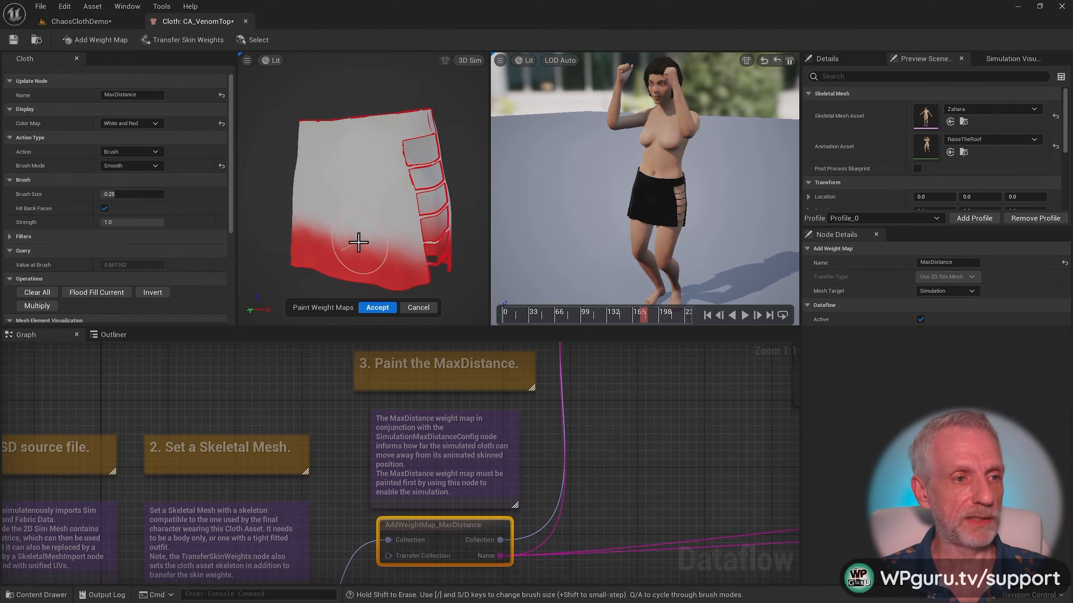
In the 2D Sim view, paint both large skirt panels with value 1.0 in Paint mode, and return to 3D Sim.
left_click(468, 61)
left_click(482, 76)
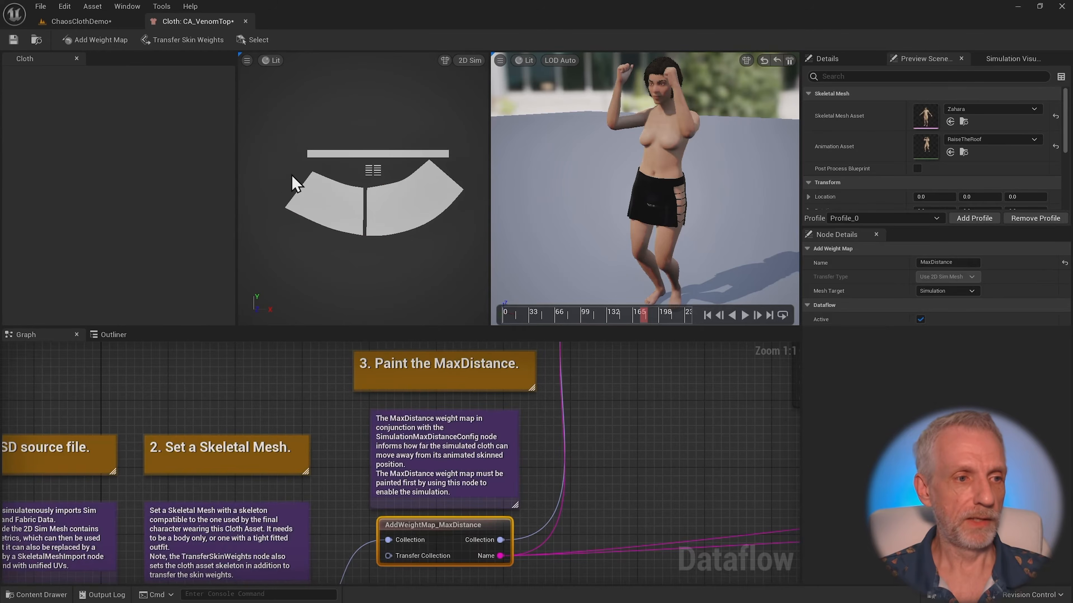
left_click(156, 166)
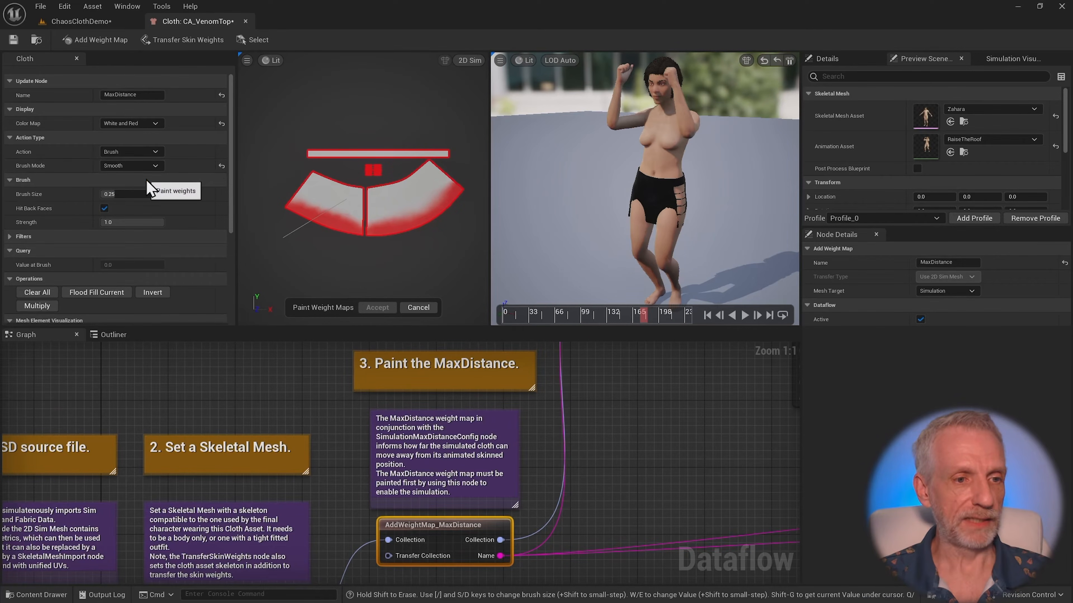
left_click(150, 182)
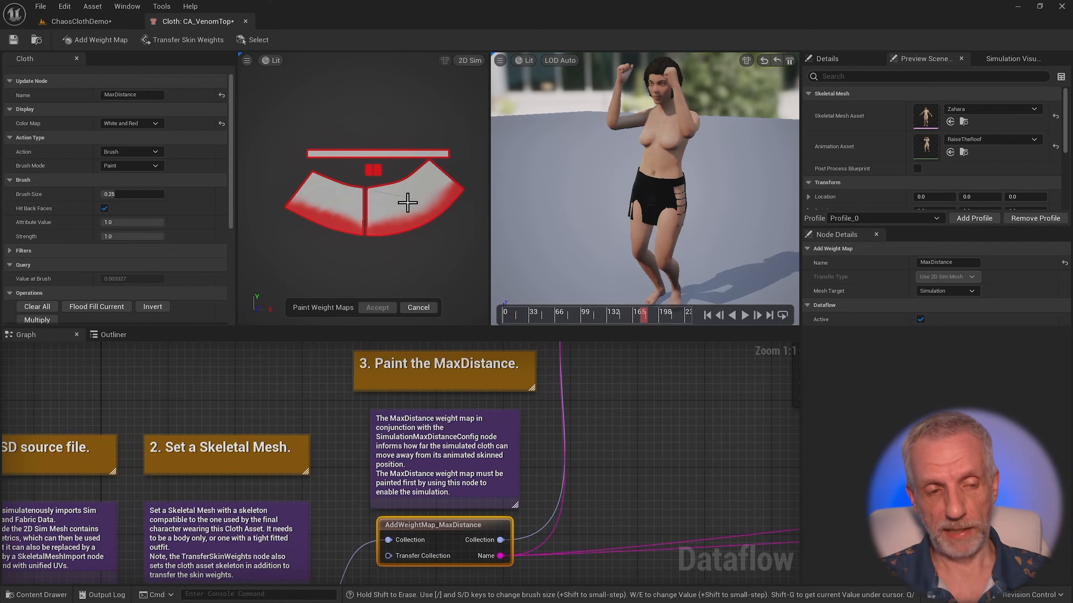
left_click_drag(405, 210, 414, 202)
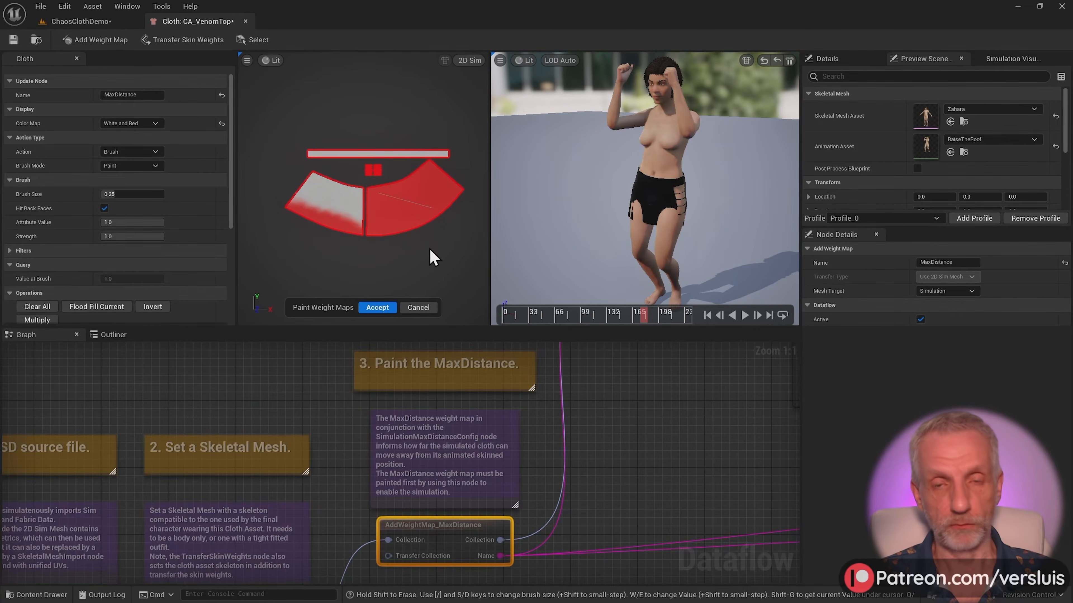
left_click_drag(343, 207, 384, 266)
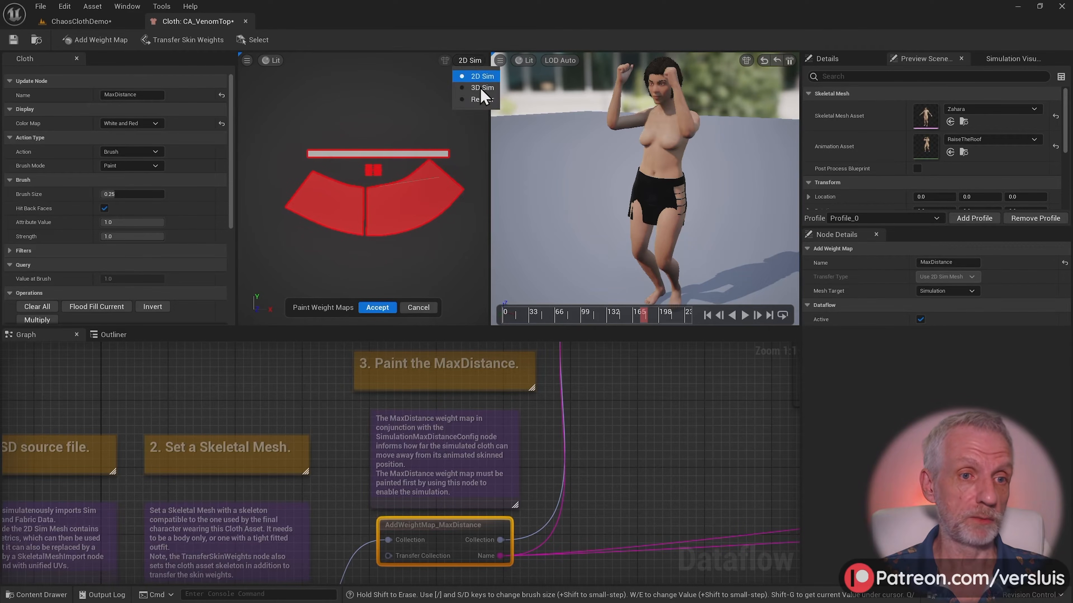
mouse_move(358, 168)
left_mouse_down("alt")
mouse_move(431, 168)
mouse_move(426, 191)
mouse_move(366, 193)
left_mouse_up("alt")
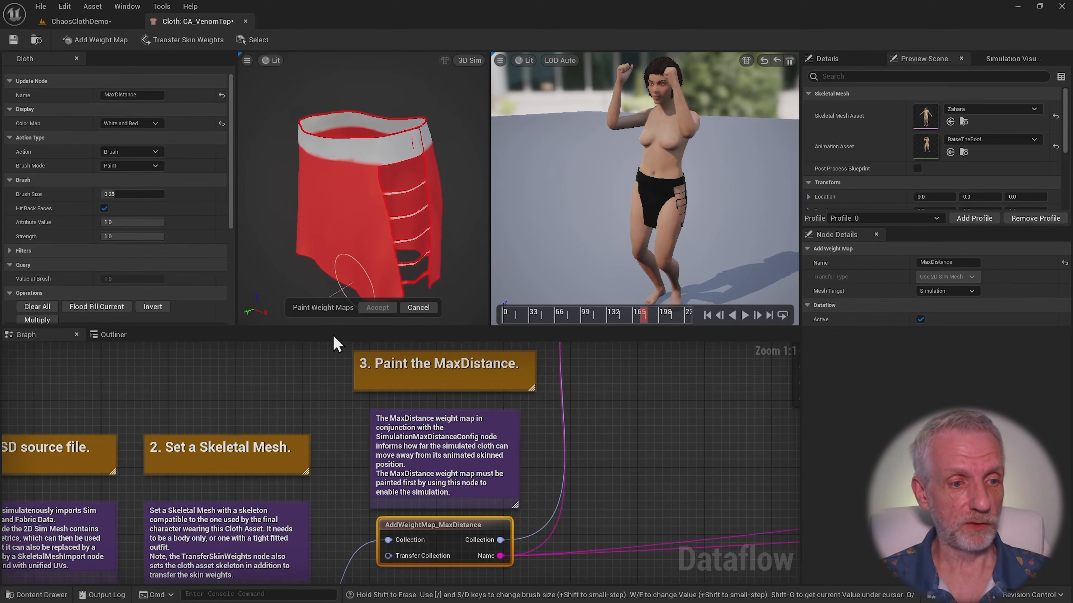
Smooth the weight transition below the waistband all around the skirt with the brush size set to 0.1.
left_click_drag(334, 326, 334, 412)
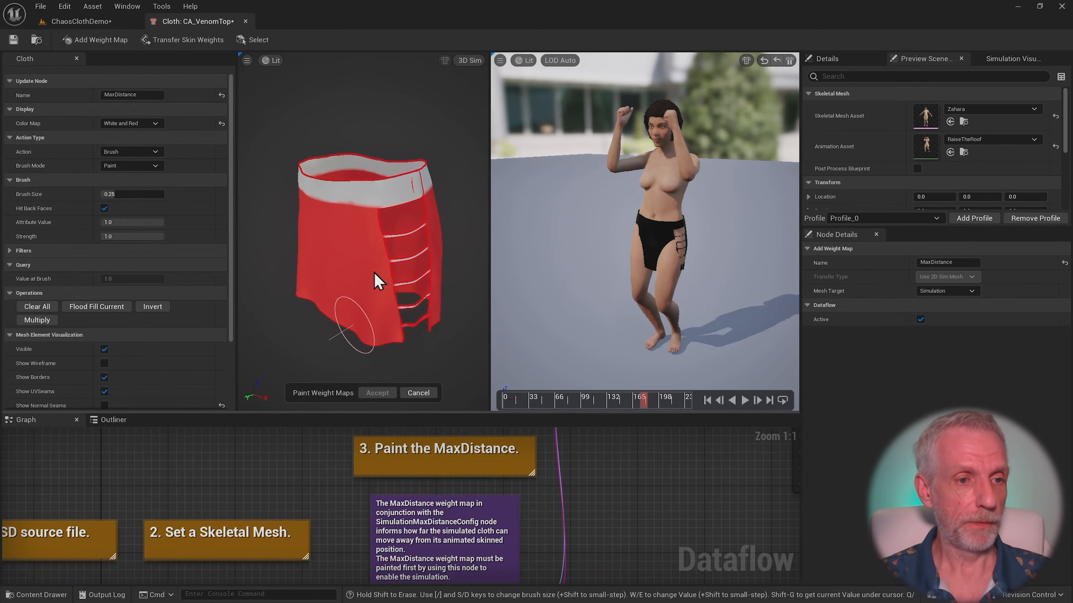
left_click(156, 165)
left_click(149, 193)
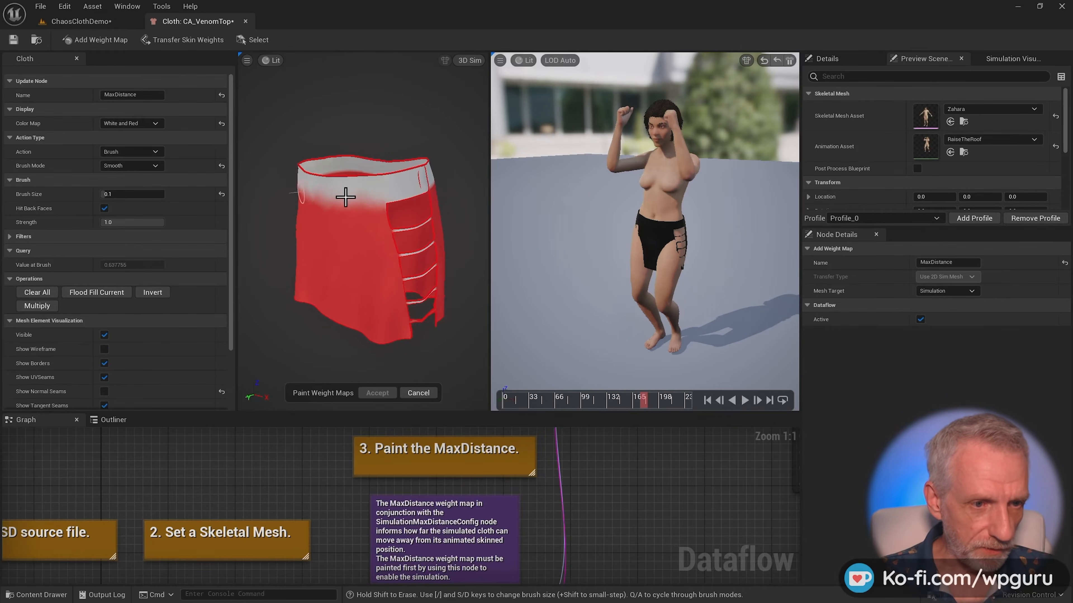
left_click_drag(342, 199, 380, 207)
left_click_drag(380, 206, 473, 205, "alt")
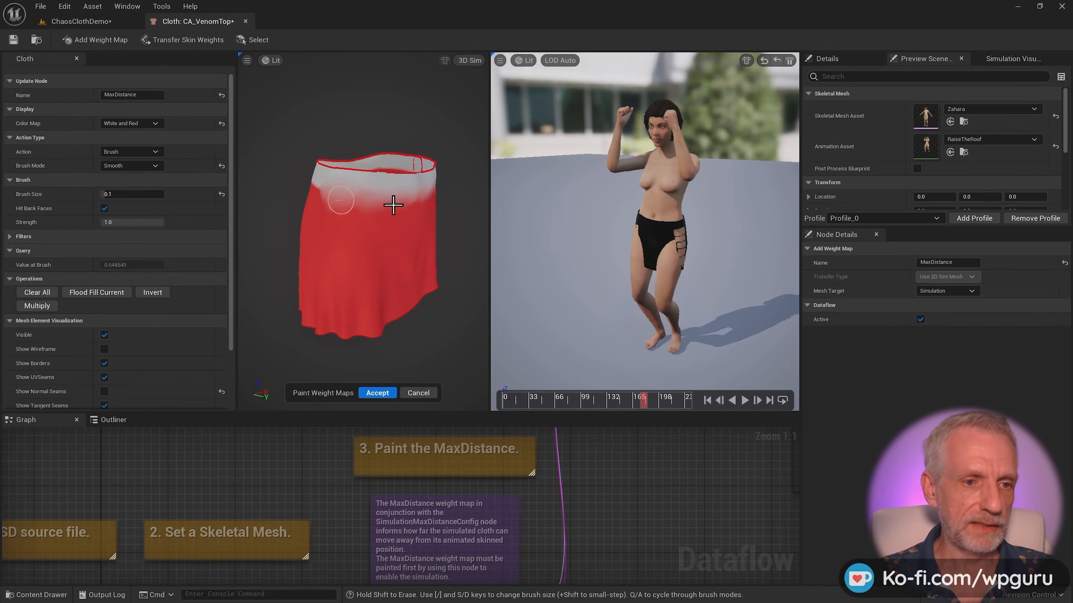
left_click_drag(339, 203, 395, 207, "alt")
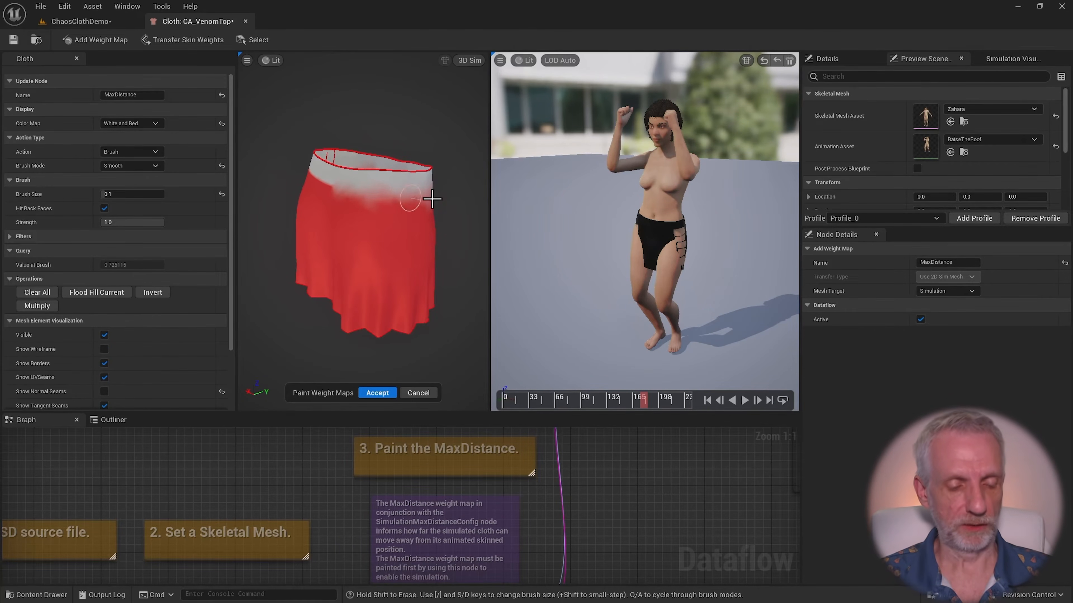
left_click_drag(371, 184, 376, 211, "alt")
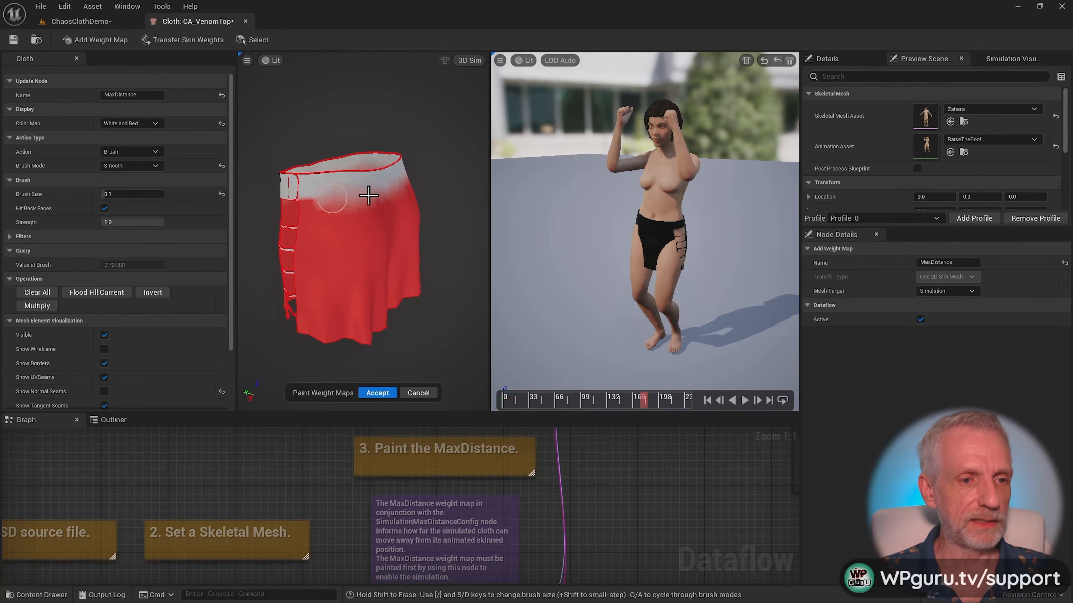
left_click_drag(317, 206, 417, 194, "alt")
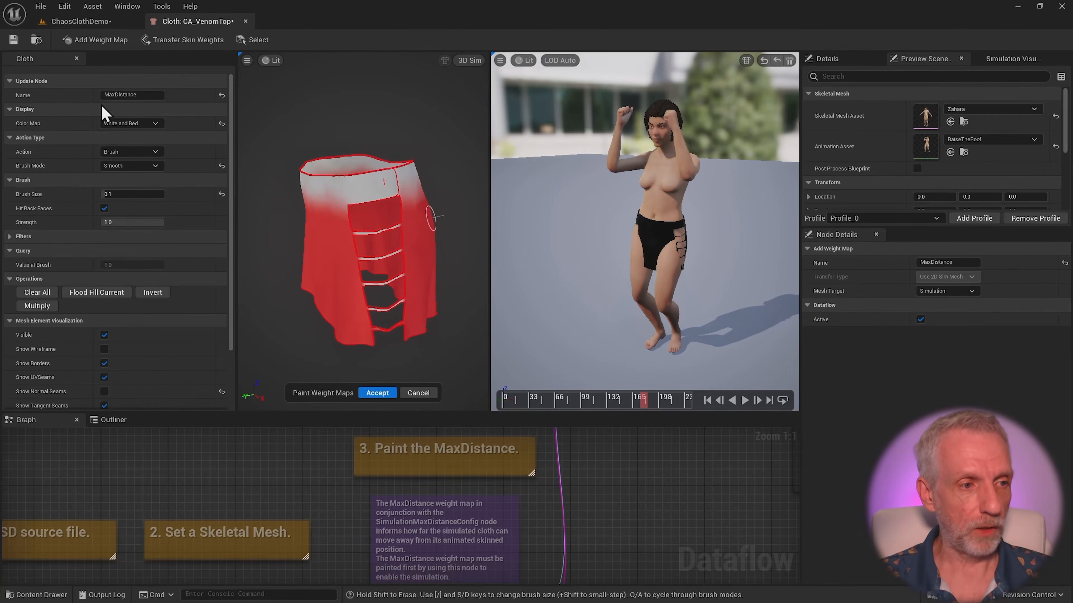
Switch the brush mode to Paint, paint the skirt's side lacing straps with value 1.0, and accept the MaxDistance weight map.
mouse_move(294, 269)
middle_mouse_down()
mouse_move(230, 306)
mouse_move(385, 232)
mouse_move(374, 233)
middle_mouse_up()
key("q")
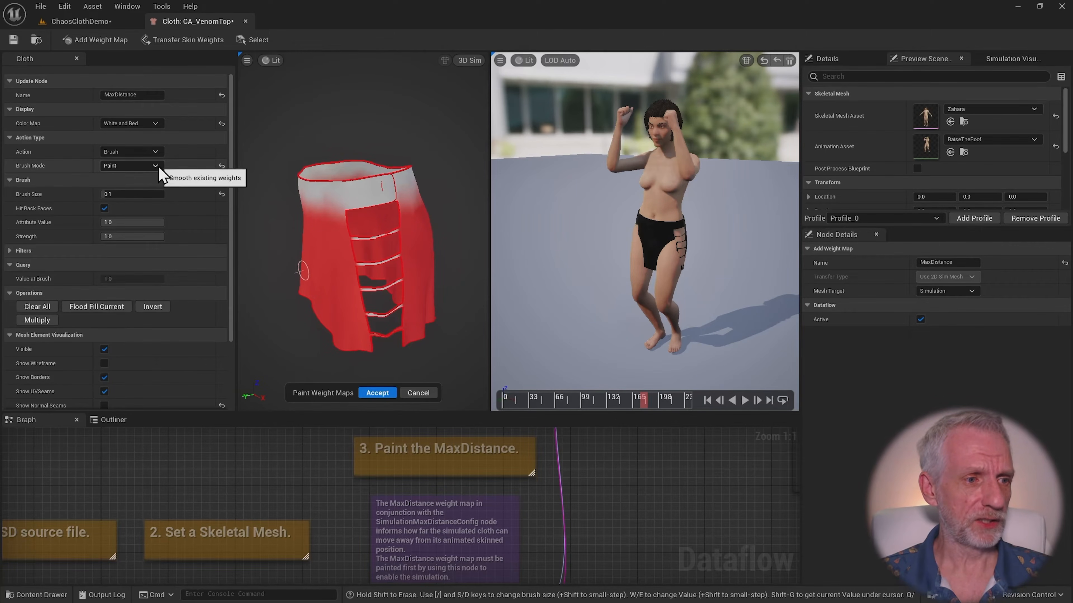
mouse_move(284, 253)
middle_mouse_down()
mouse_move(187, 260)
mouse_move(297, 237)
middle_mouse_up()
mouse_move(381, 250)
left_mouse_down("alt")
mouse_move(416, 244)
mouse_move(403, 248)
mouse_move(440, 216)
mouse_move(396, 286)
mouse_move(414, 266)
left_mouse_up("alt")
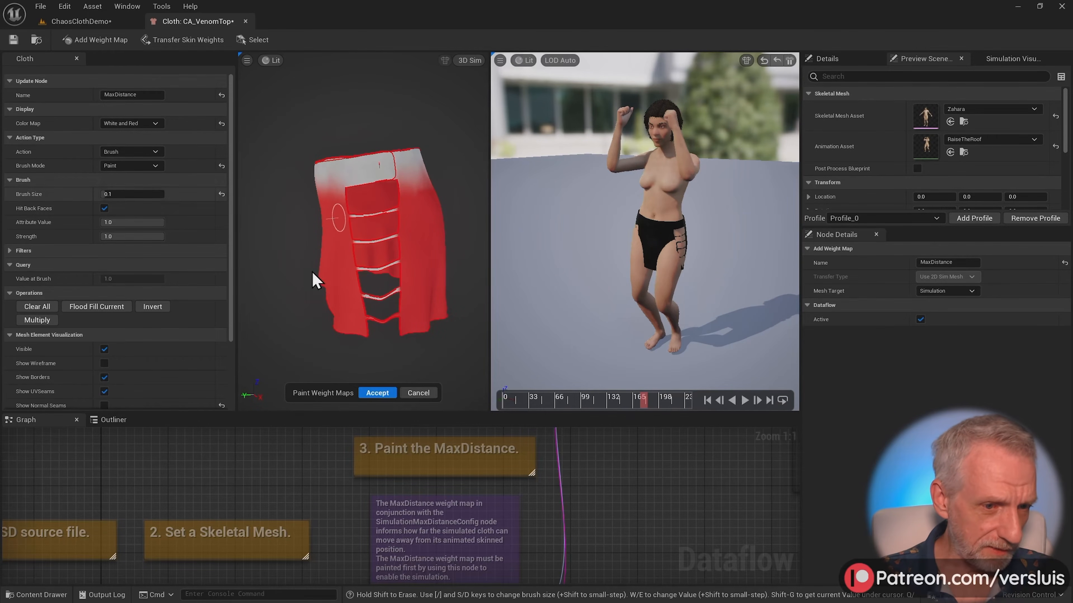
left_click(389, 268)
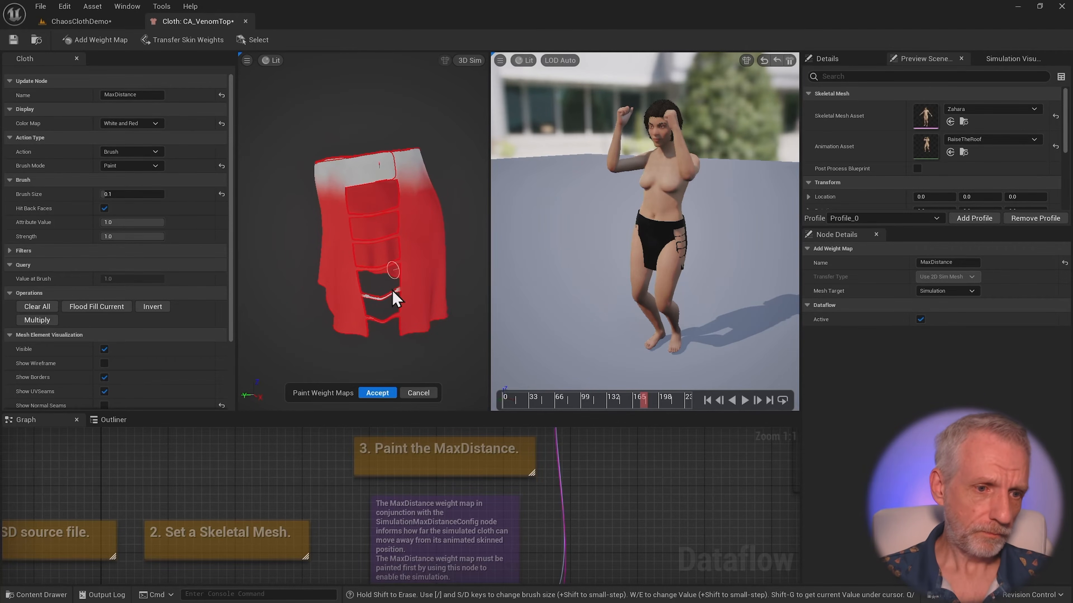
mouse_move(374, 298)
left_mouse_down("alt")
mouse_move(375, 329)
mouse_move(343, 381)
left_mouse_up("alt")
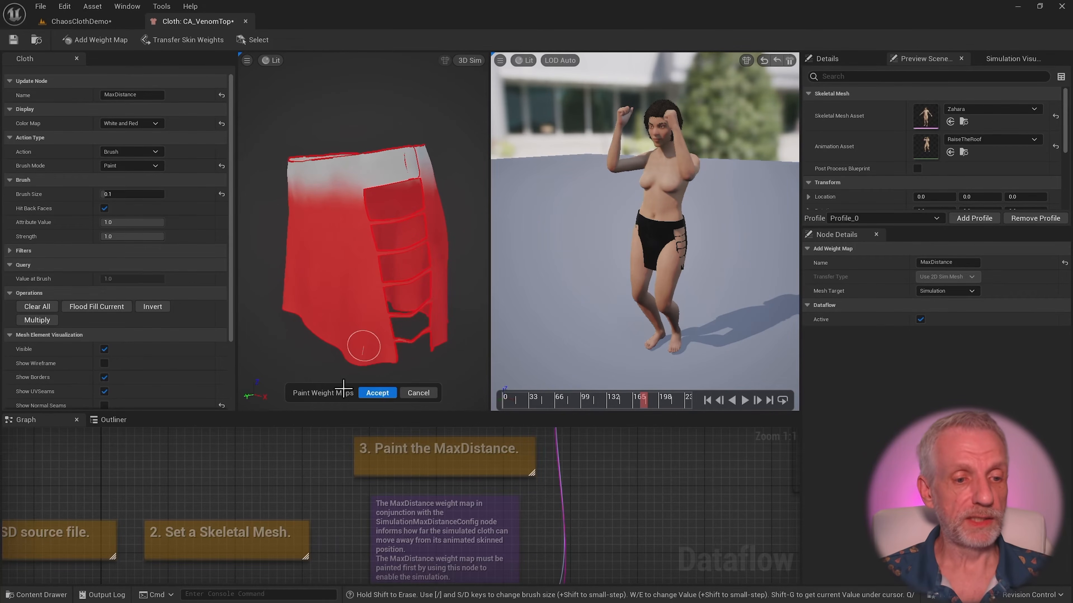
left_click(377, 393)
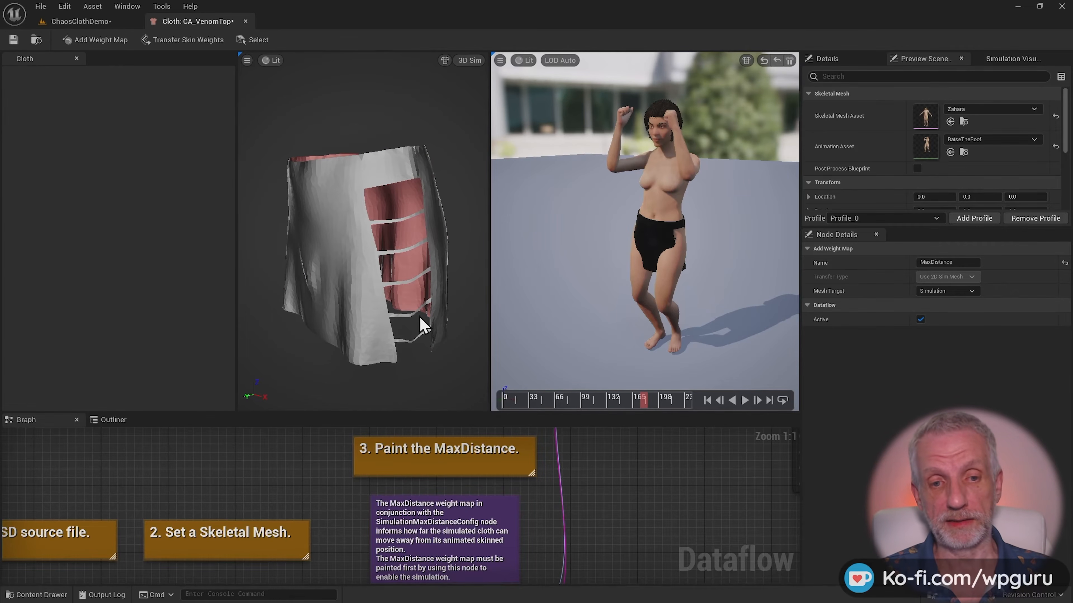
Pause the cloth simulation in the preview and enlarge the Dataflow graph area.
left_click_drag(668, 320, 685, 275, "alt")
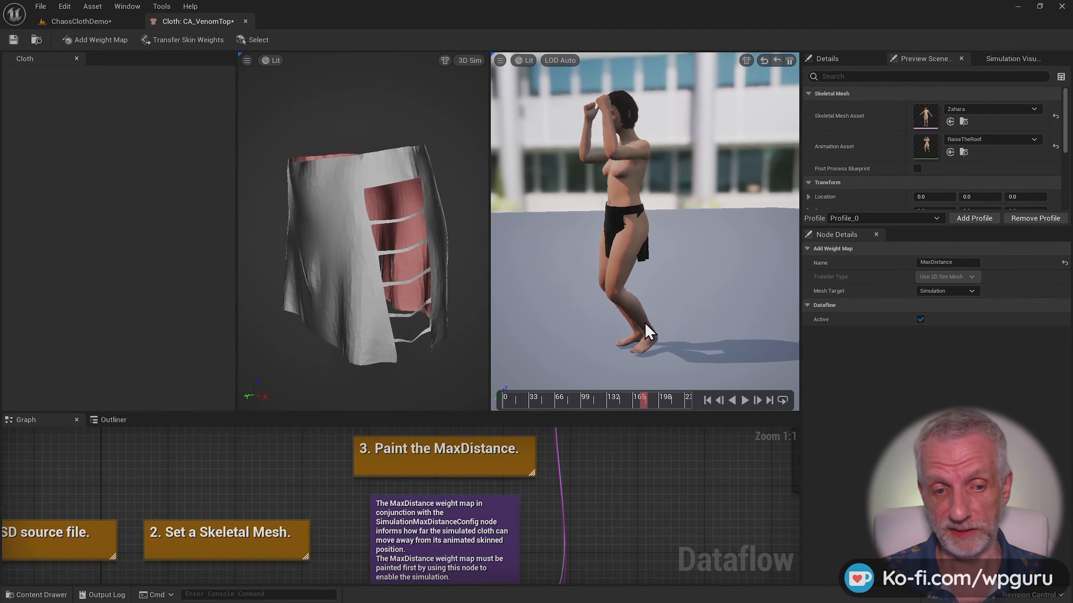
left_click_drag(629, 413, 639, 316)
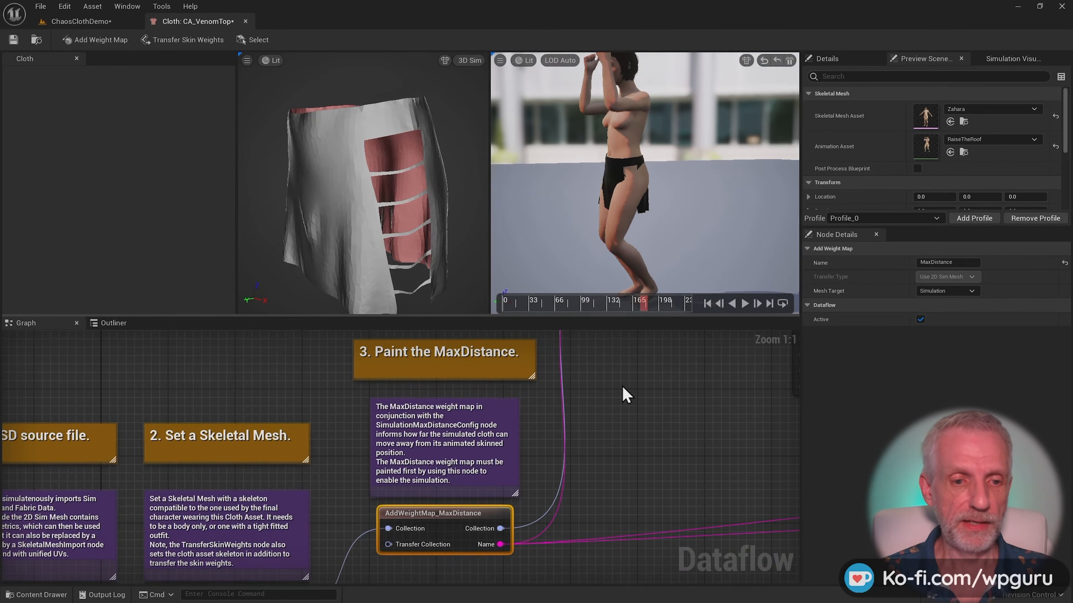
right_click_drag(631, 409, 621, 425)
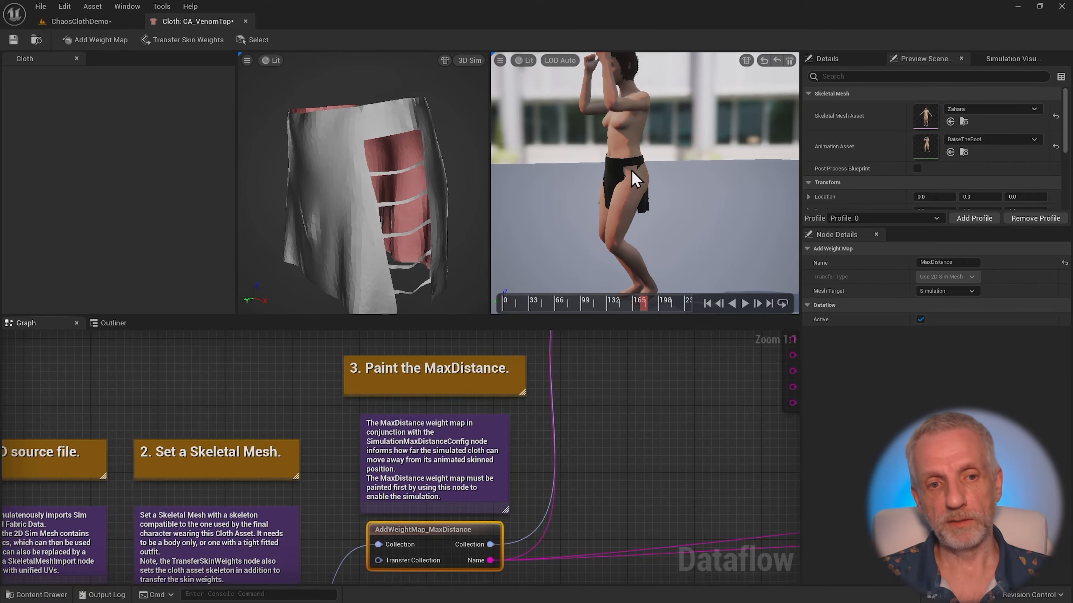
left_click(789, 60)
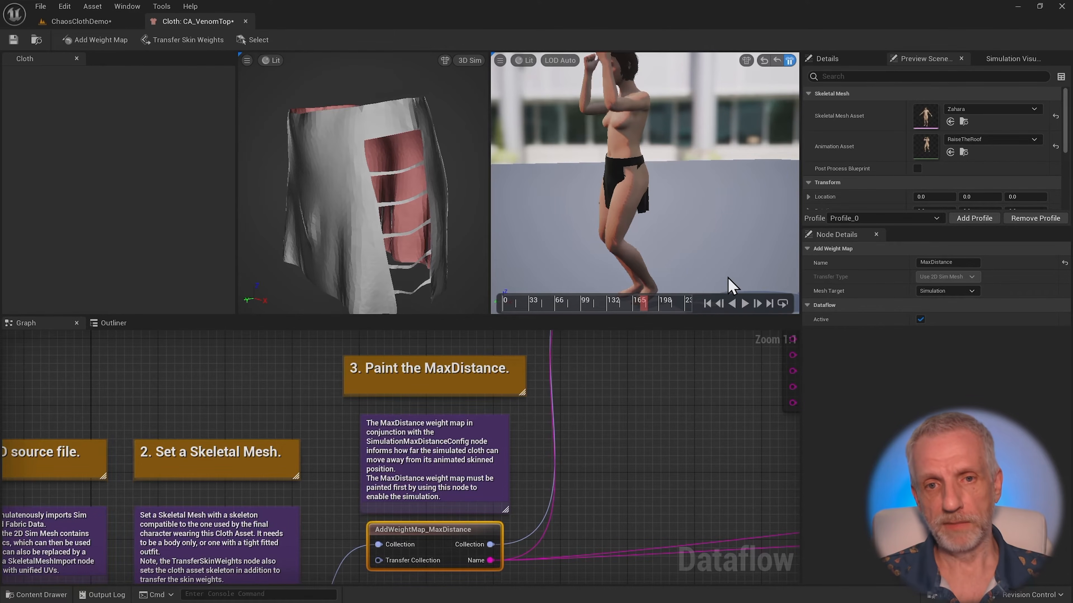
right_click_drag(624, 441, 588, 443)
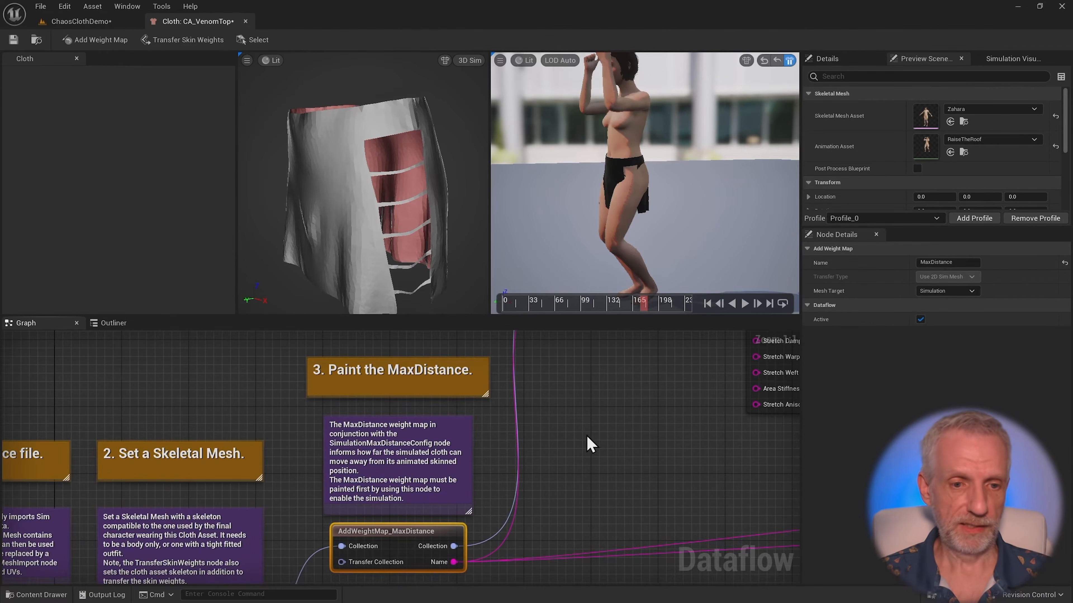
left_click_drag(579, 316, 579, 242)
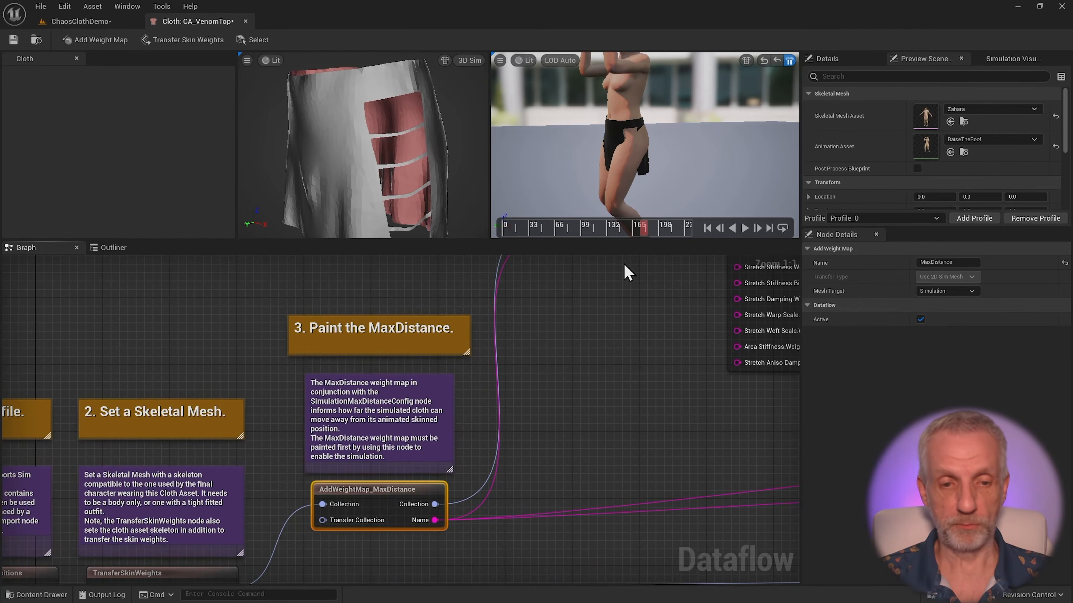
right_click_drag(642, 384, 546, 391)
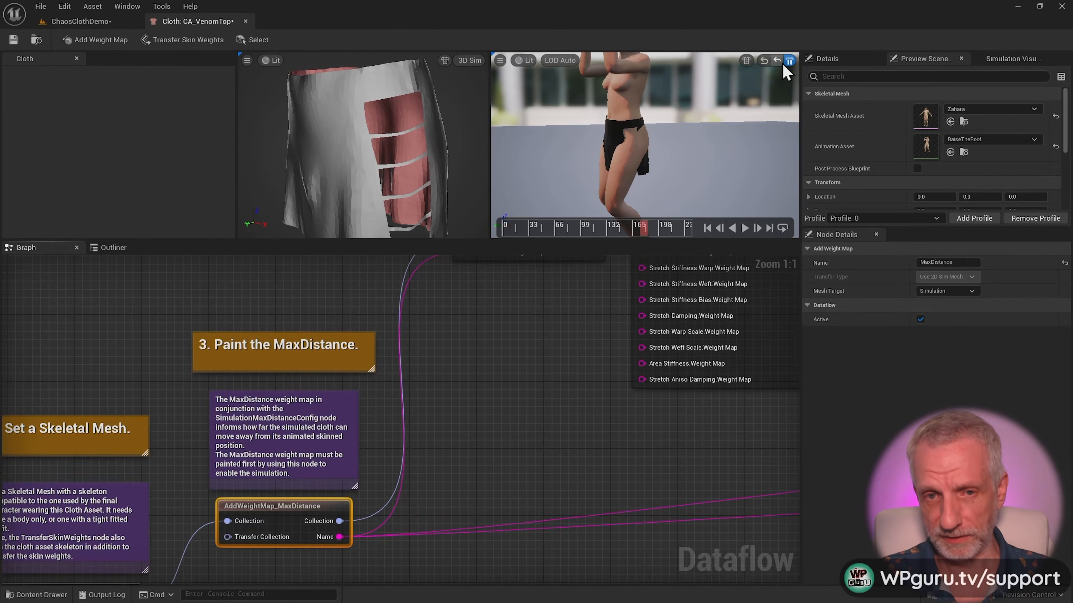
Examine the simulation config nodes from SimulationMaxDistanceConfig to SimulationCollisionConfig, including the properties of SimulationStretchConfig.
right_click_drag(593, 317, 289, 419)
right_click_drag(775, 441, 690, 410)
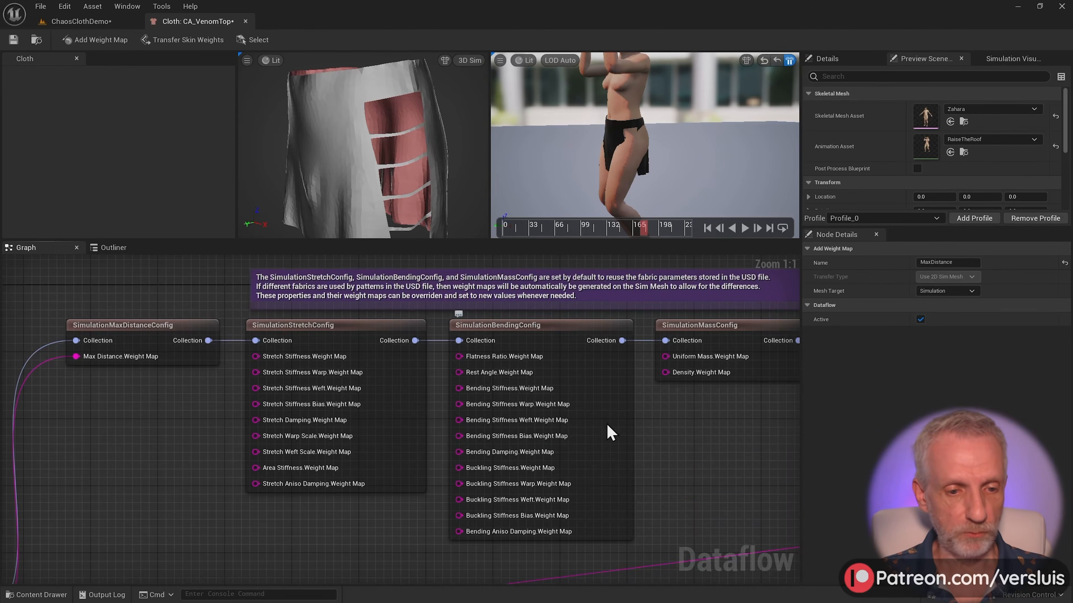
right_click_drag(675, 522, 429, 505)
right_click_drag(584, 470, 716, 476)
right_click_drag(617, 423, 580, 428)
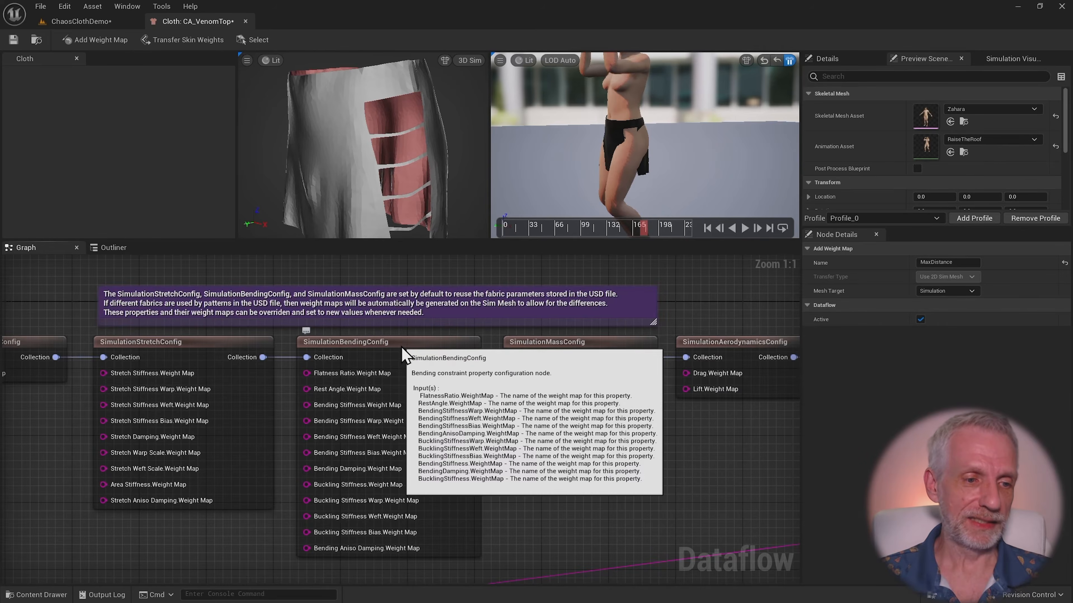
left_click(211, 356)
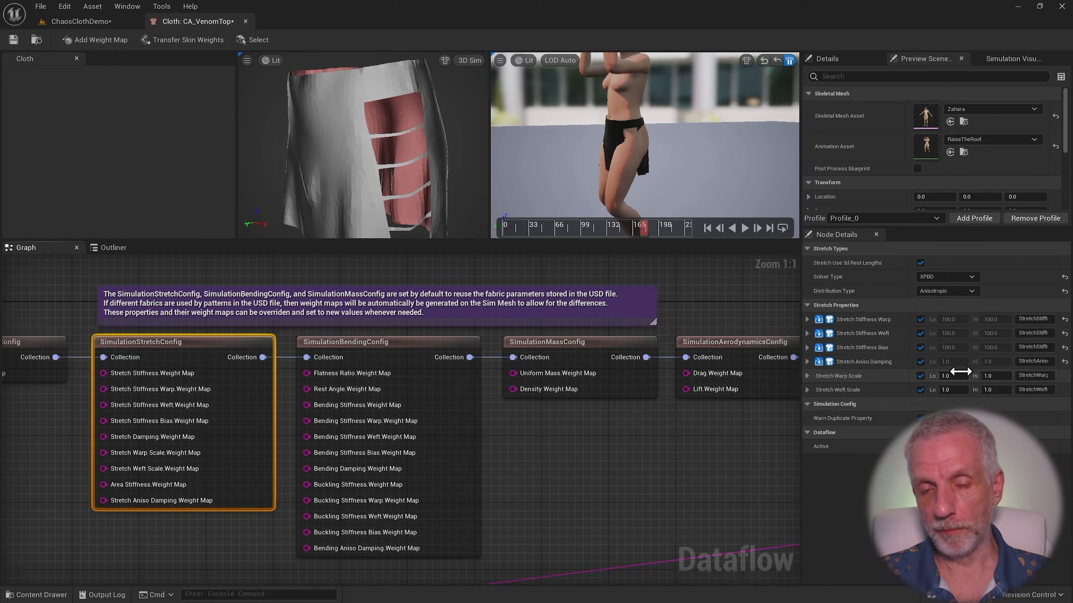
right_click_drag(752, 482, 462, 488)
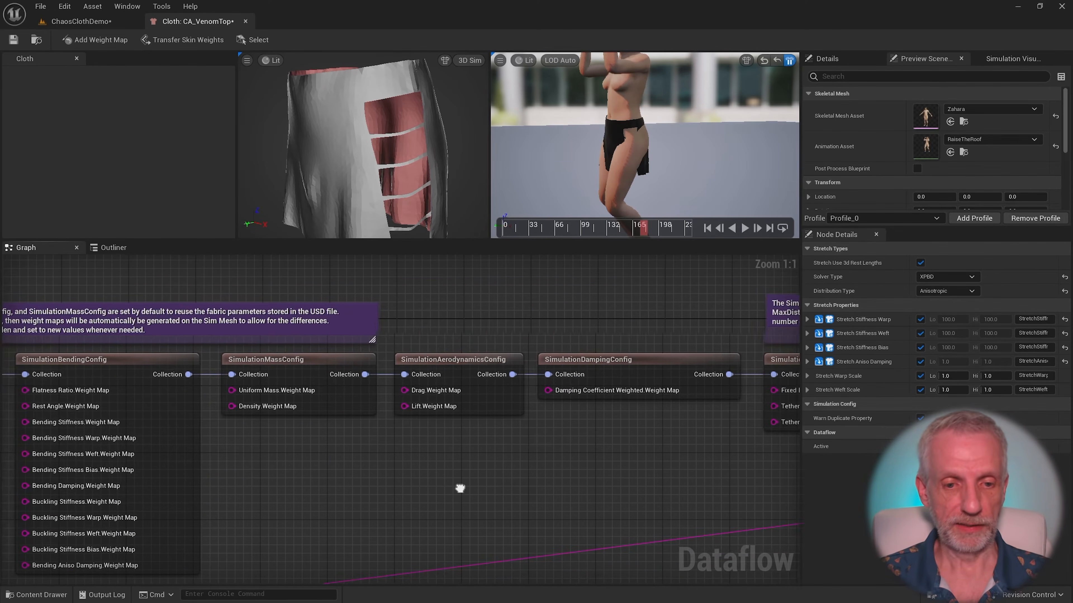
right_click_drag(650, 477, 335, 503)
right_click_drag(621, 490, 475, 486)
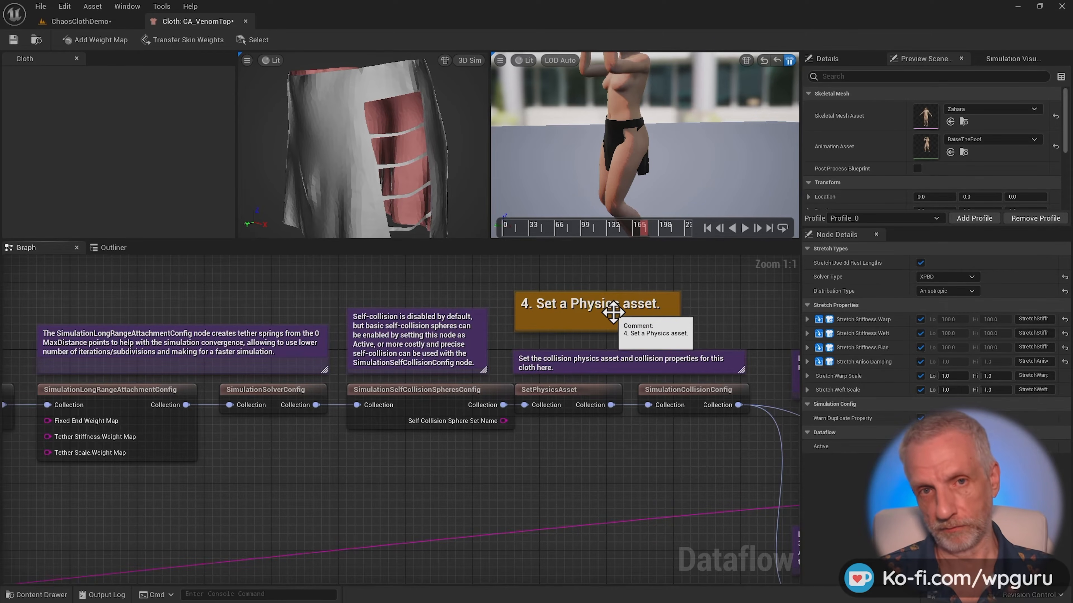
Inspect the SimulationSelfCollisionSpheresConfig node's properties and its Active option.
left_click(427, 407)
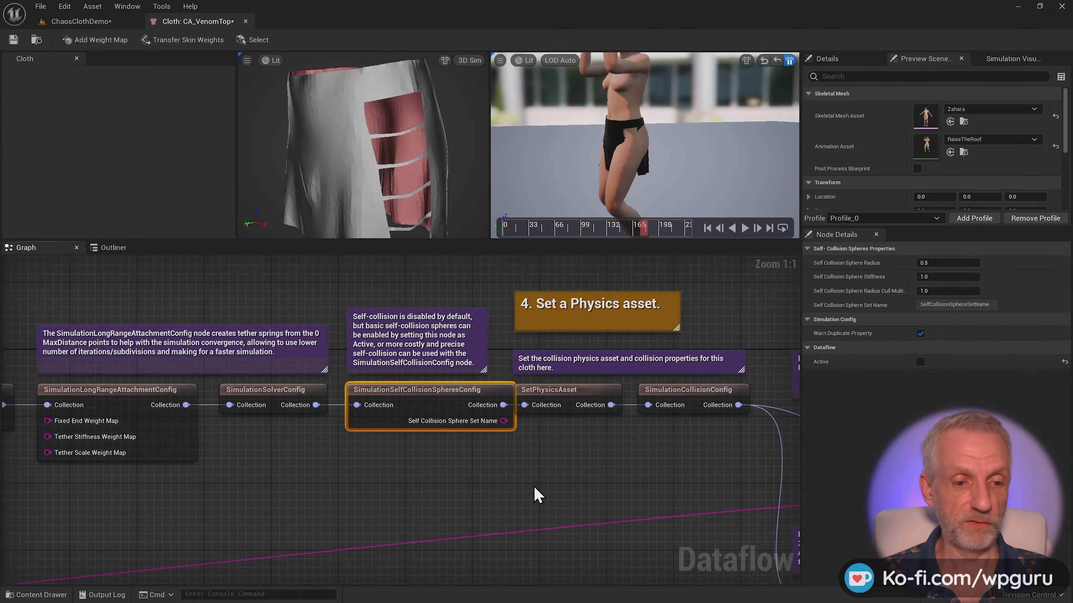
right_click_drag(534, 482, 510, 483)
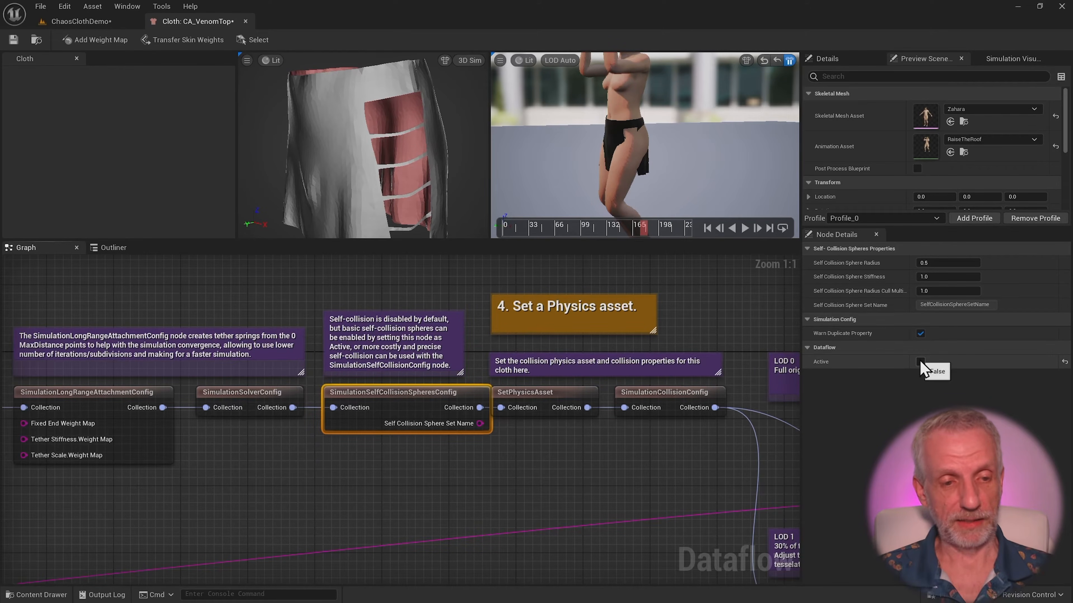
right_click_drag(595, 485, 586, 486)
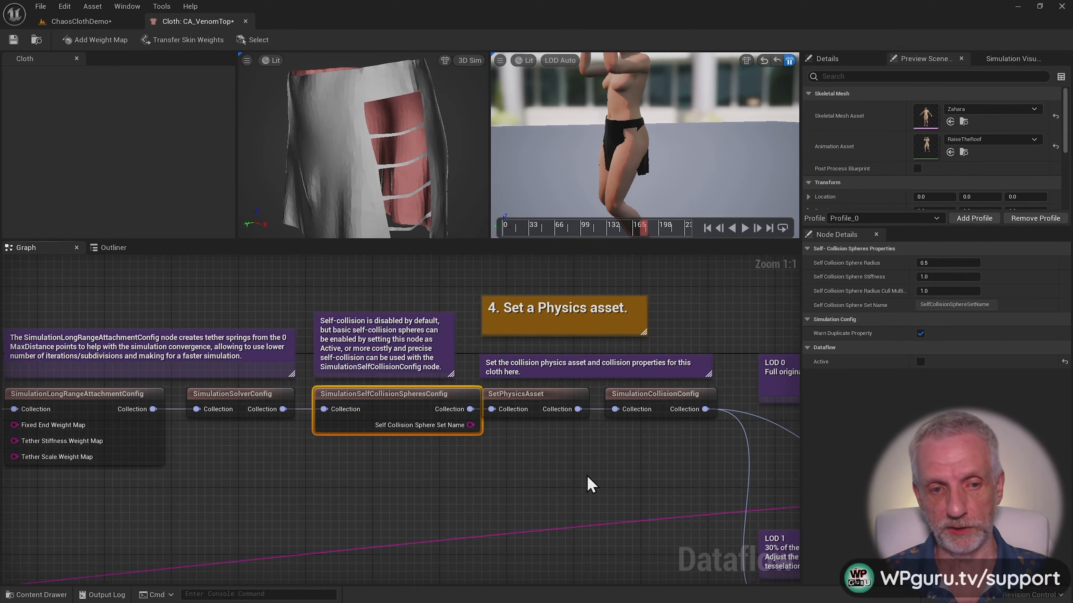
Assign Zahara_PhysicsAsset as the physics asset of the SetPhysicsAsset node.
left_click(536, 400)
left_click_drag(608, 241, 592, 342)
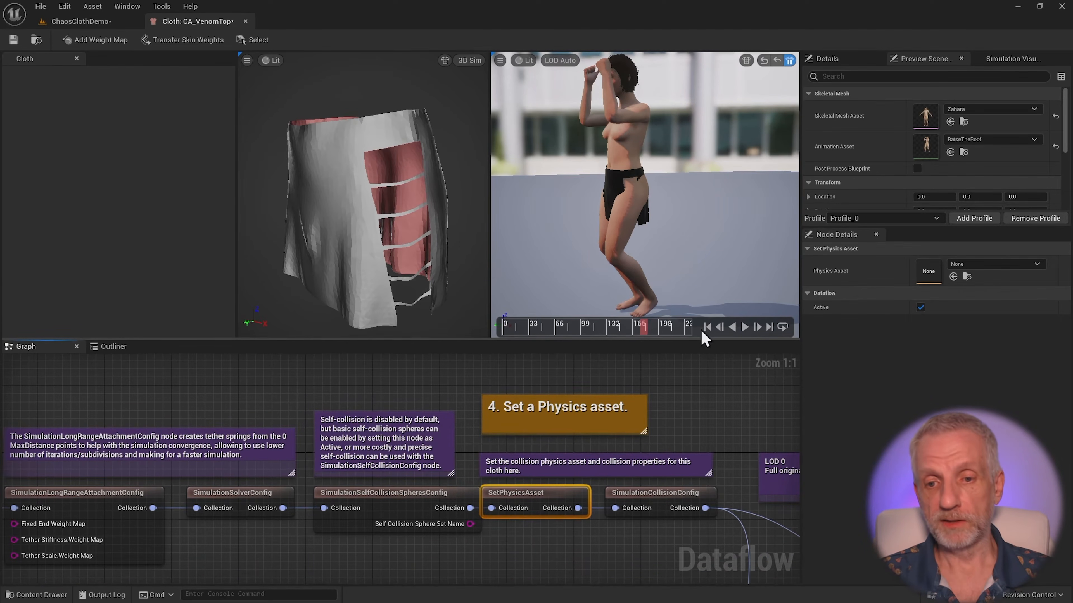
left_click(1012, 266)
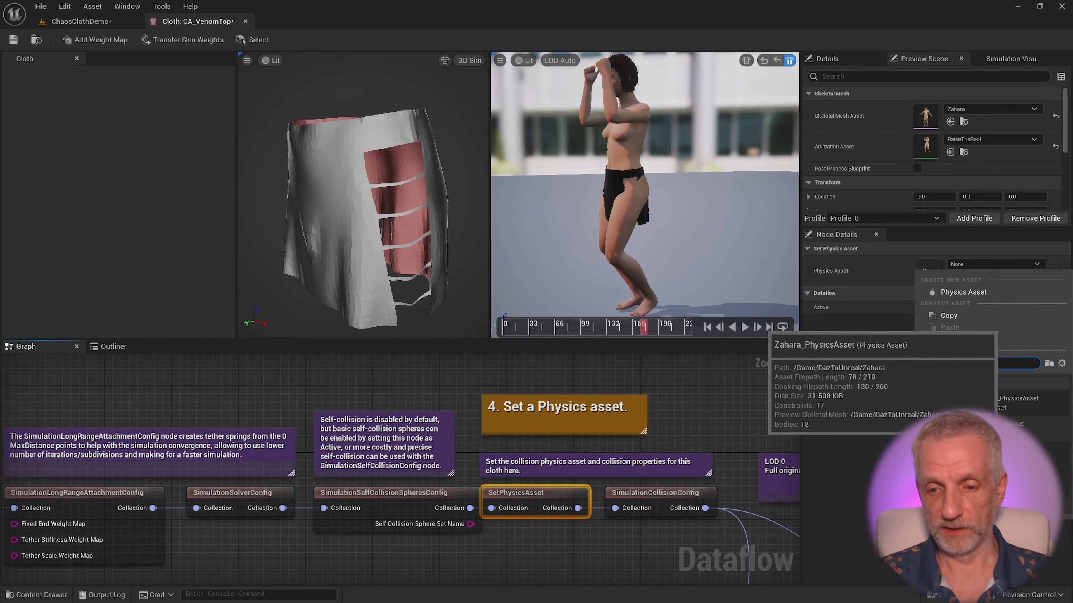
left_click(1027, 424)
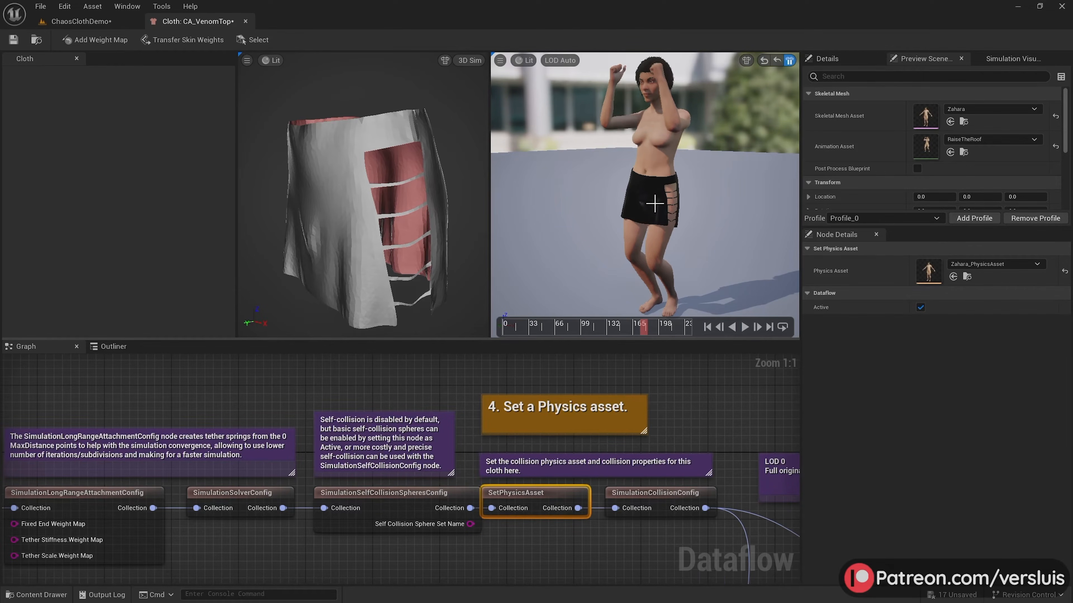
Resume the cloth simulation, play the animation to examine how the skirt collides with the body from several angles, and stop playback.
left_click(790, 61)
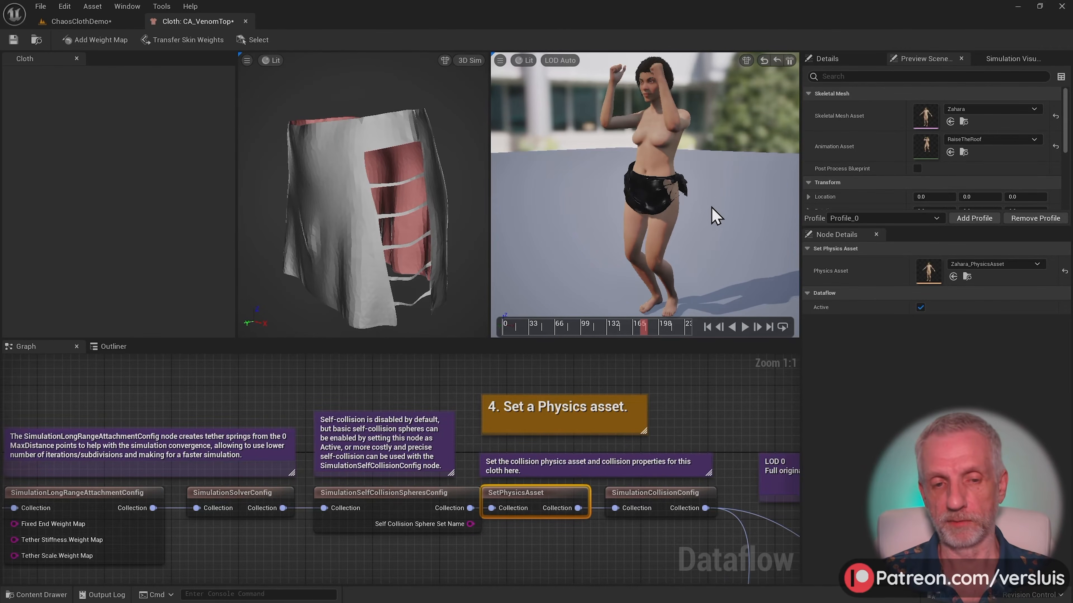
left_click_drag(720, 214, 732, 285, "alt")
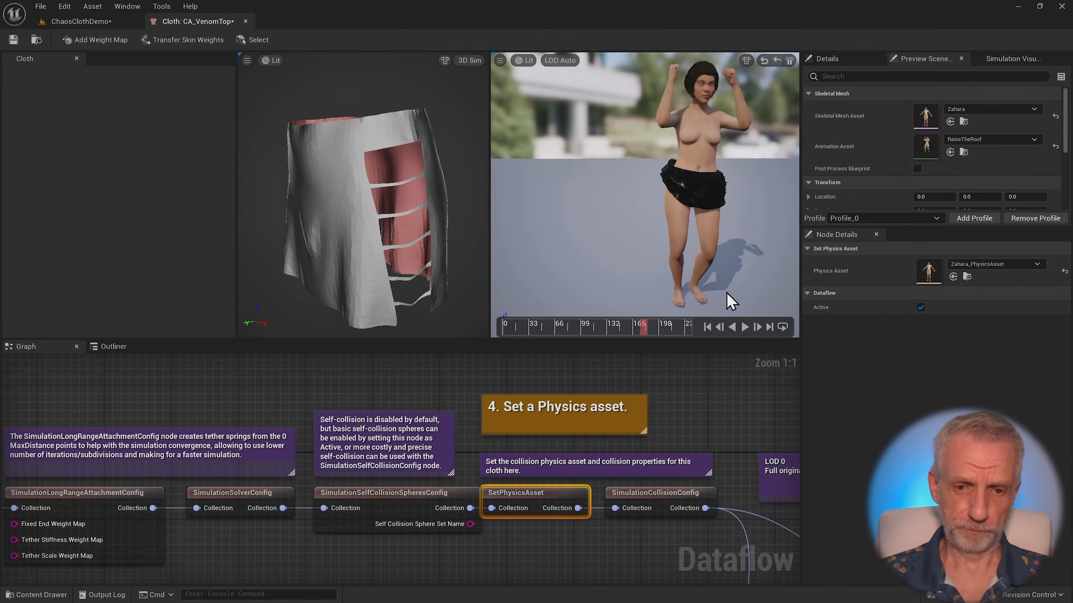
left_click_drag(673, 215, 616, 219, "alt")
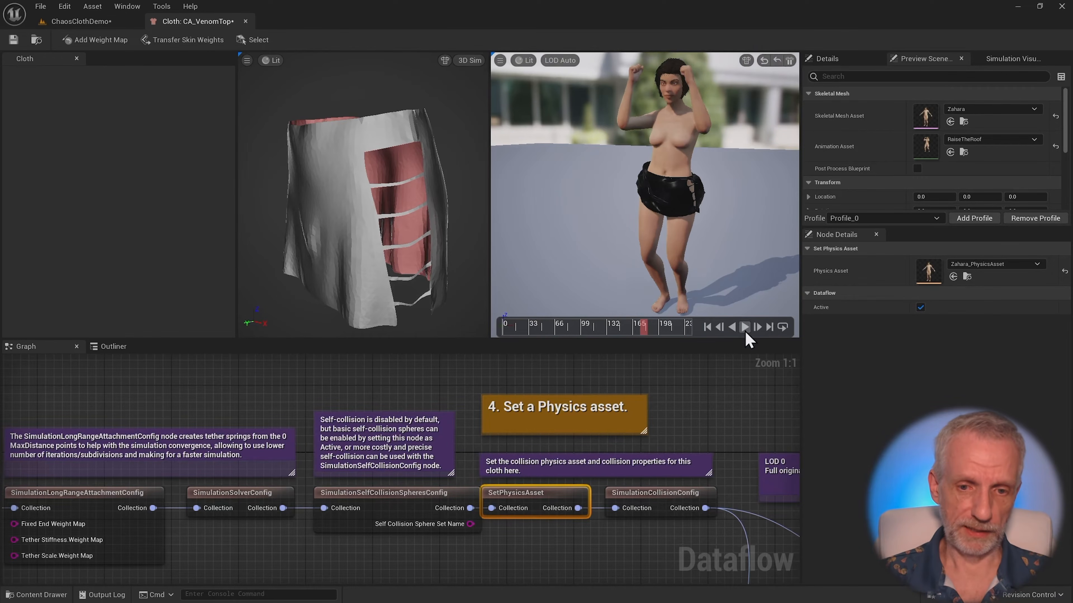
left_click(744, 327)
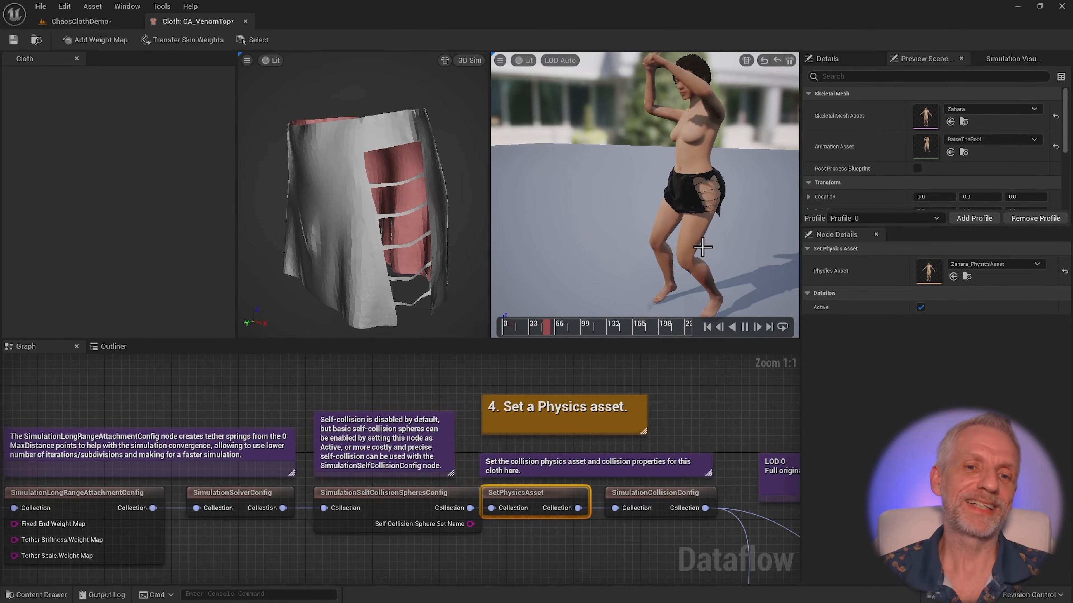
left_click_drag(675, 232, 724, 264, "alt")
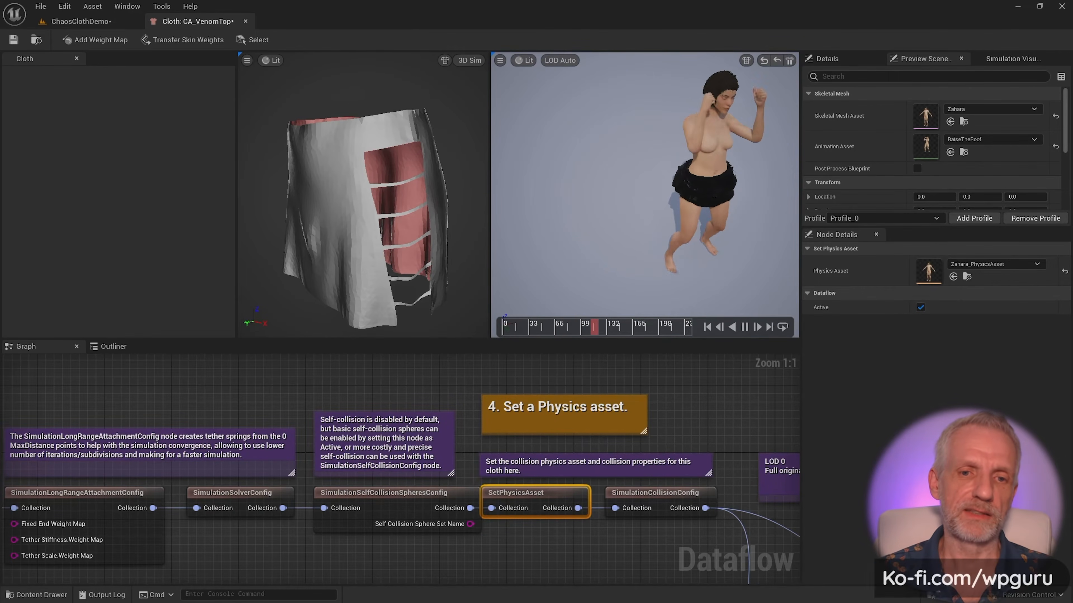
left_click_drag(638, 202, 646, 180, "alt")
left_click_drag(731, 260, 663, 226, "alt")
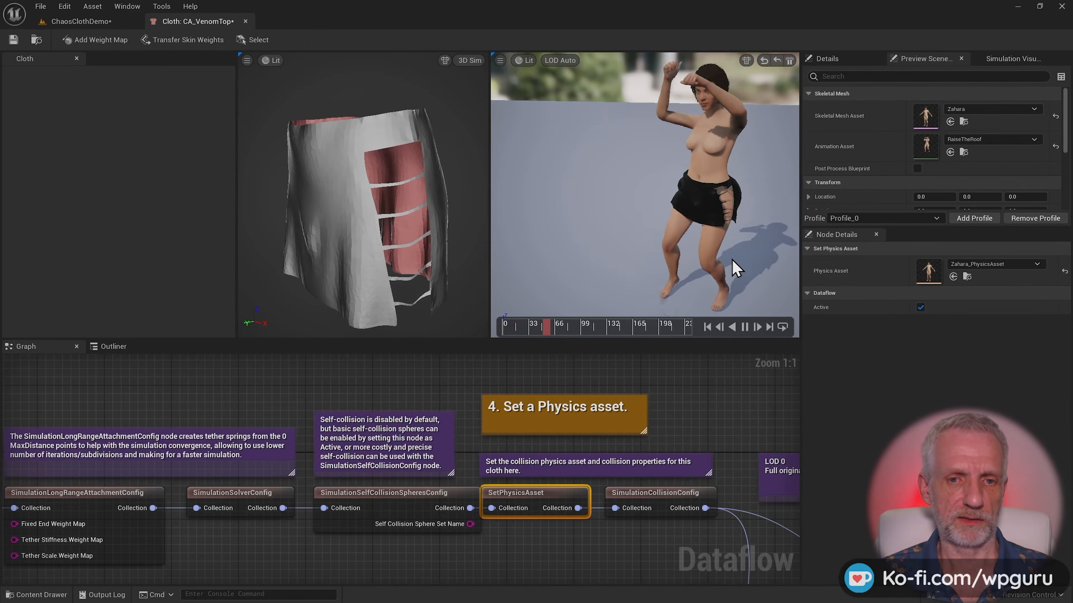
left_click_drag(721, 256, 704, 234, "alt")
left_click(744, 328)
Clear the physics asset from the SetPhysicsAsset node and pause the cloth simulation.
left_click(1017, 266)
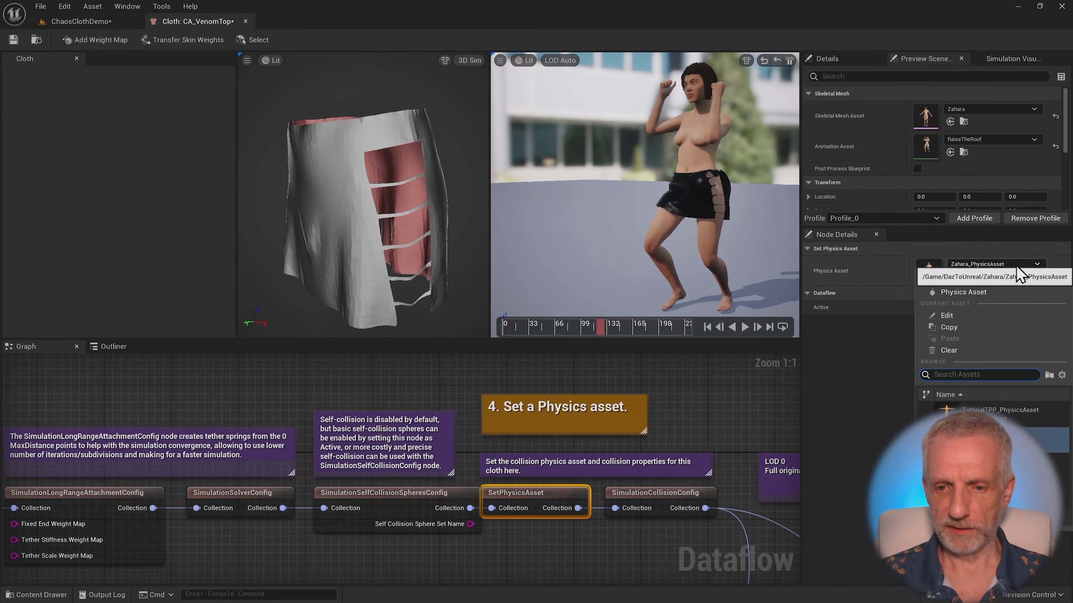
left_click(931, 351)
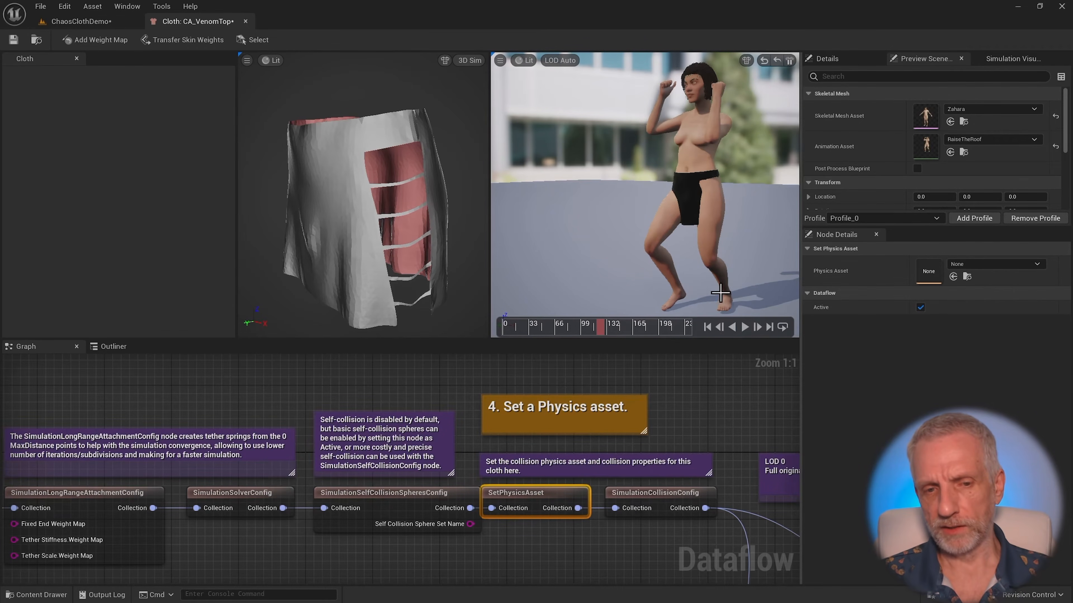
left_click(789, 60)
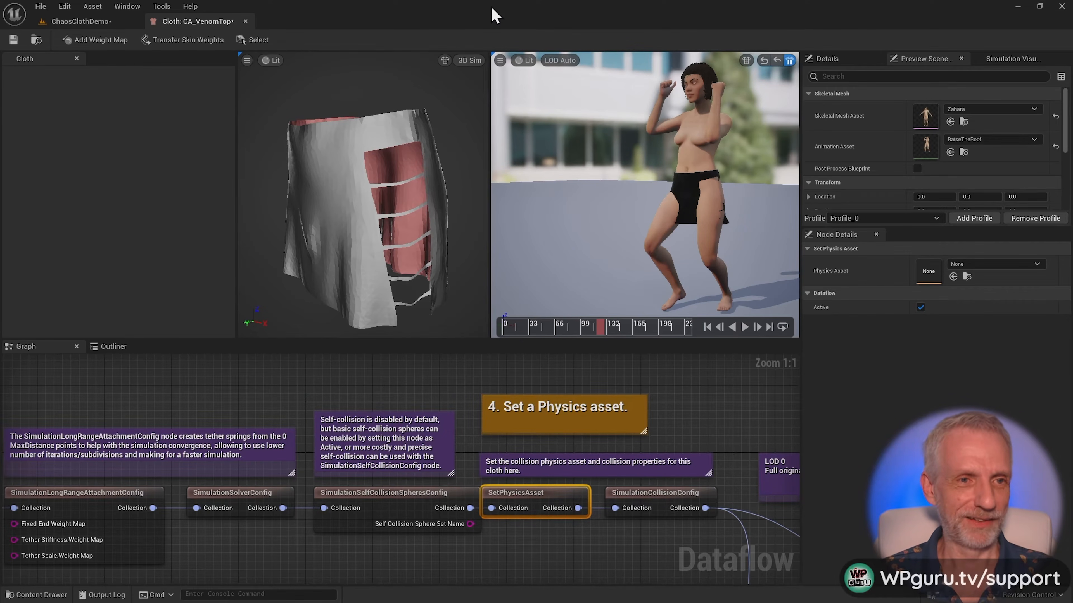
Start creating a new physics asset from the Zahara skeletal mesh without assigning it to the mesh.
key("ctrl+space")
left_click(344, 475)
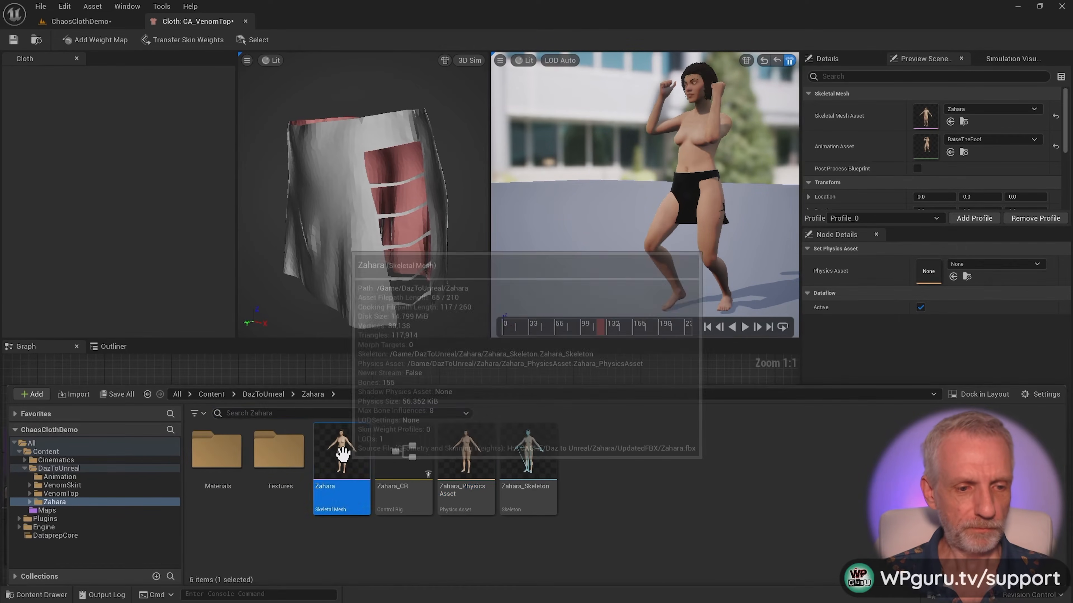
right_click(342, 469)
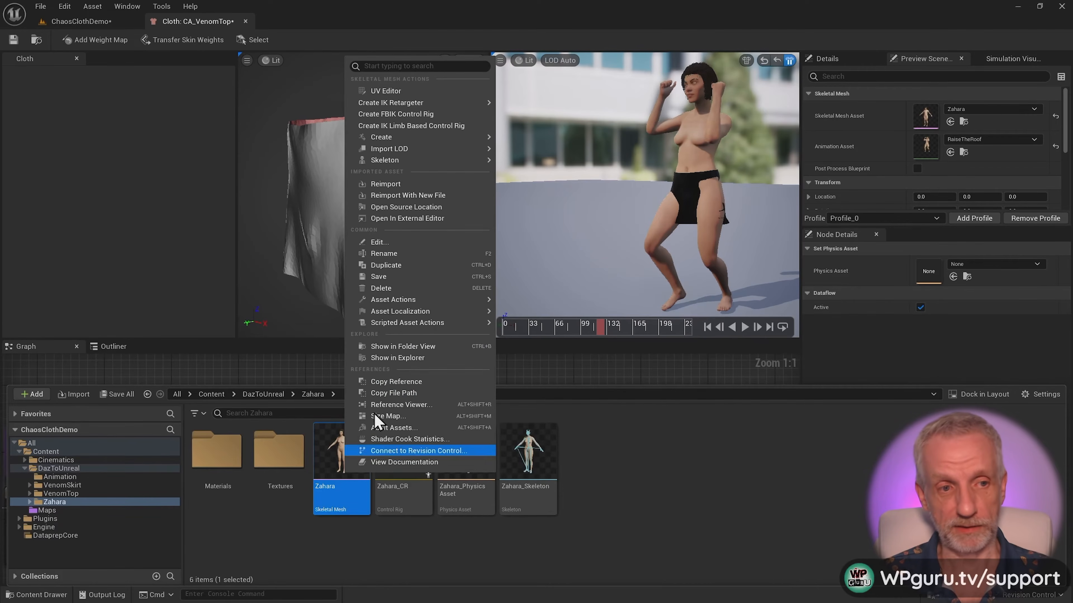
mouse_move(433, 139)
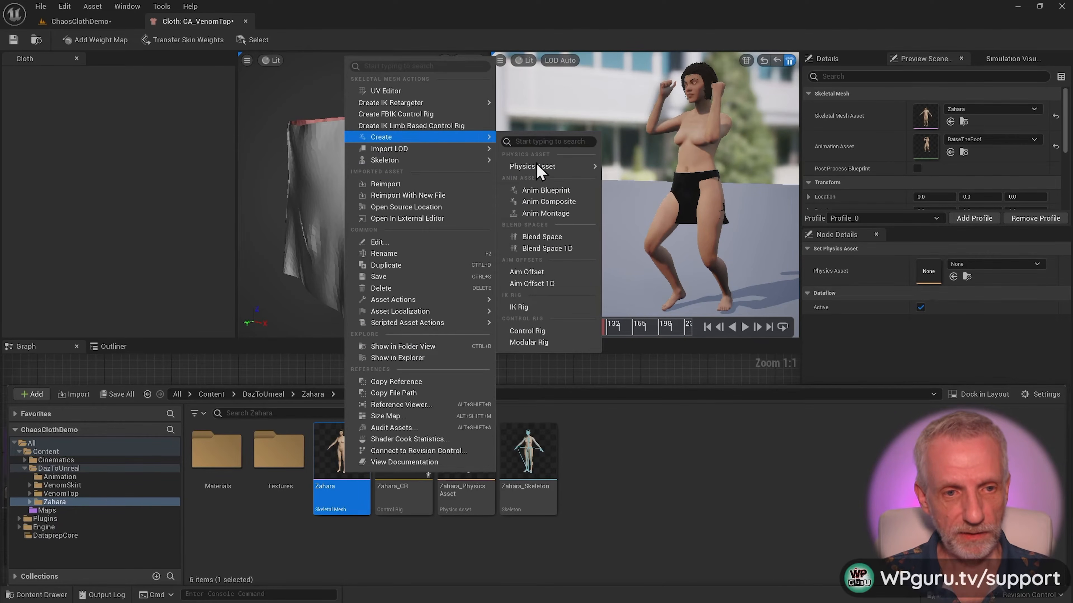
mouse_move(546, 173)
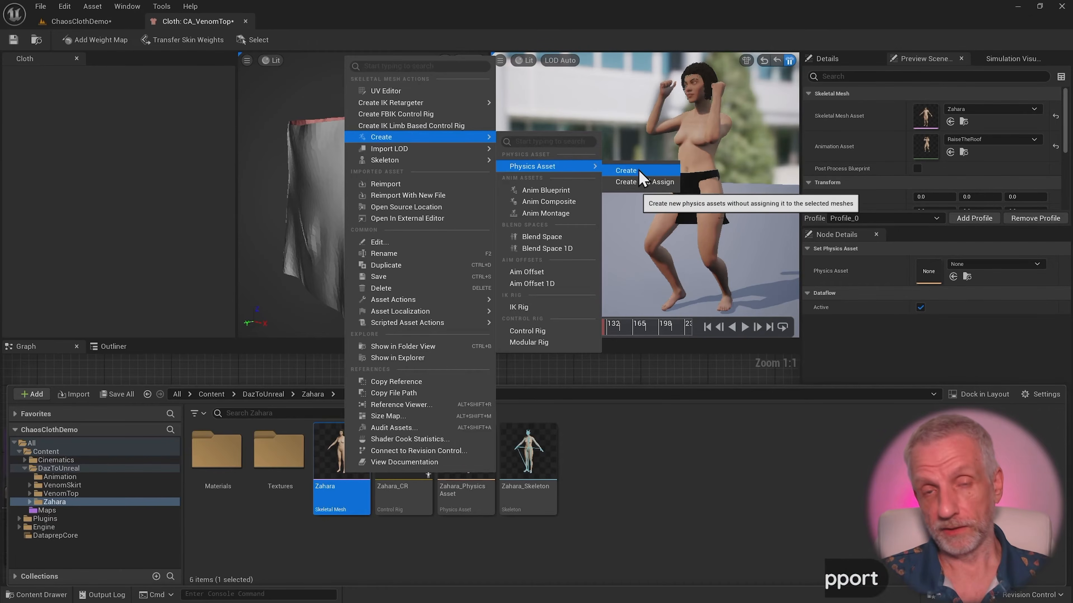
left_click(648, 173)
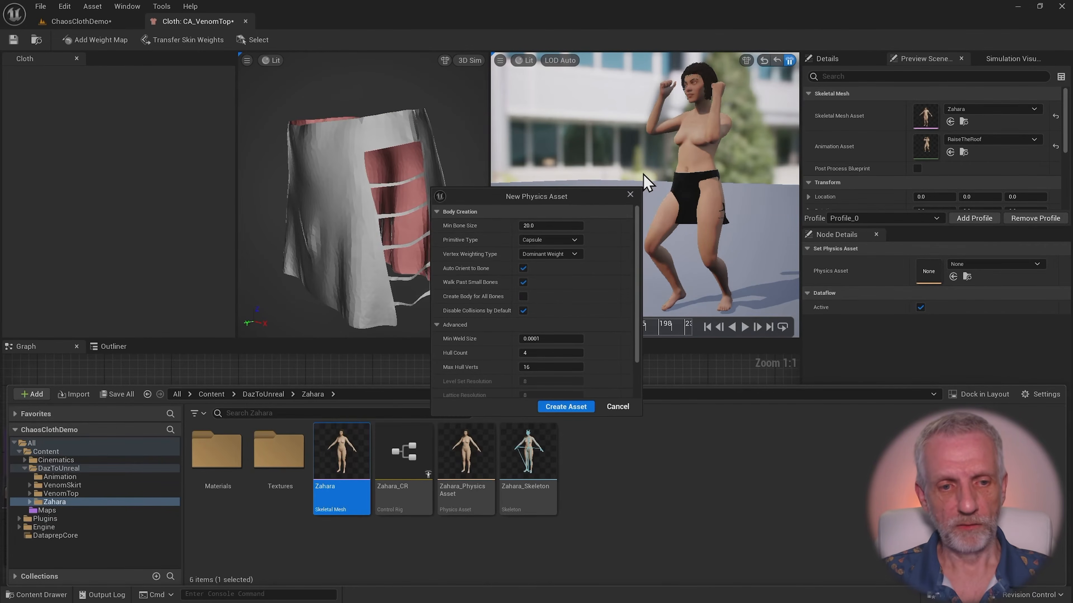
left_click_drag(579, 205, 596, 119)
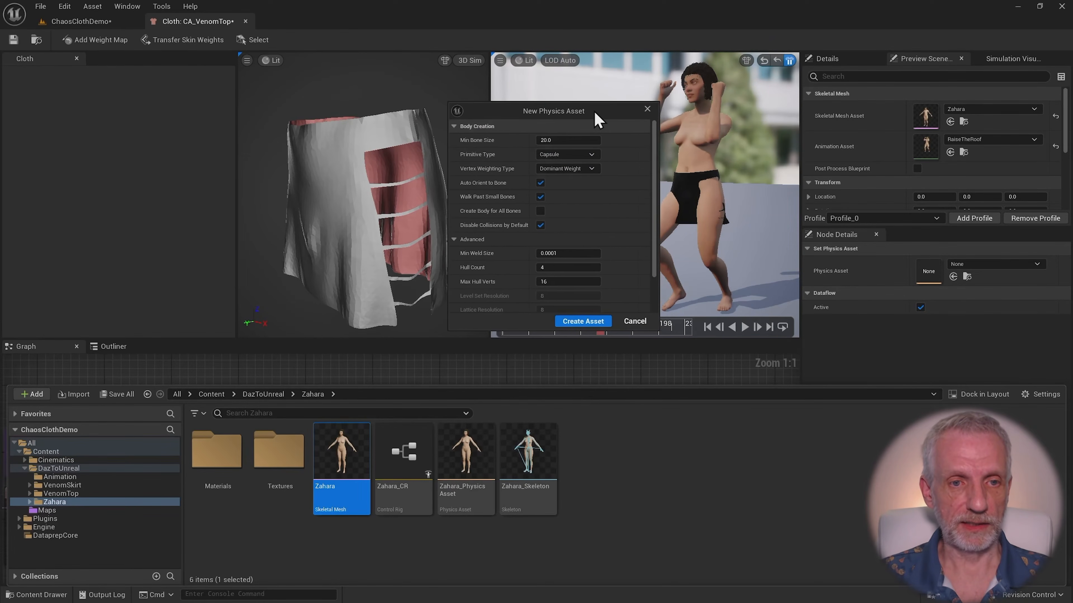
Create the physics asset with a minimum bone size of 5, Single Convex Hull primitives and a hull count of 16.
left_click(577, 140)
type("5")
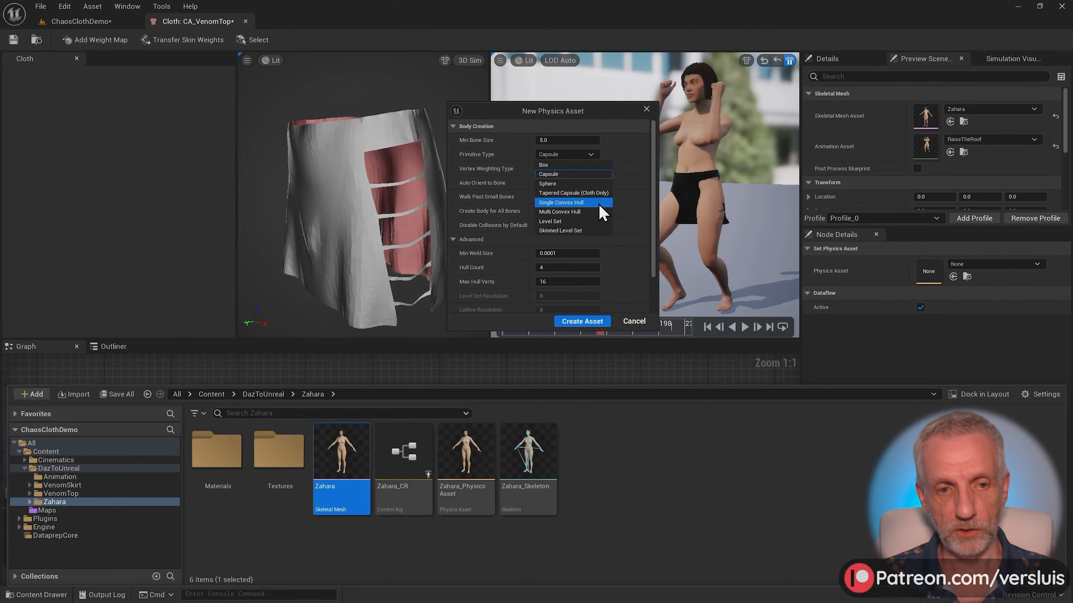
left_click(599, 202)
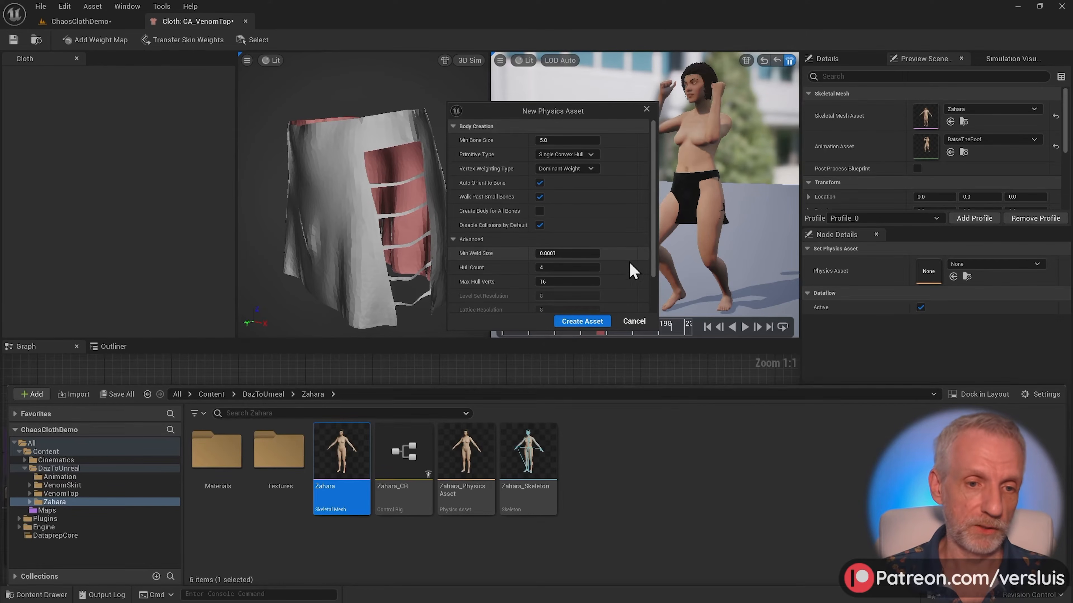
left_click(543, 268)
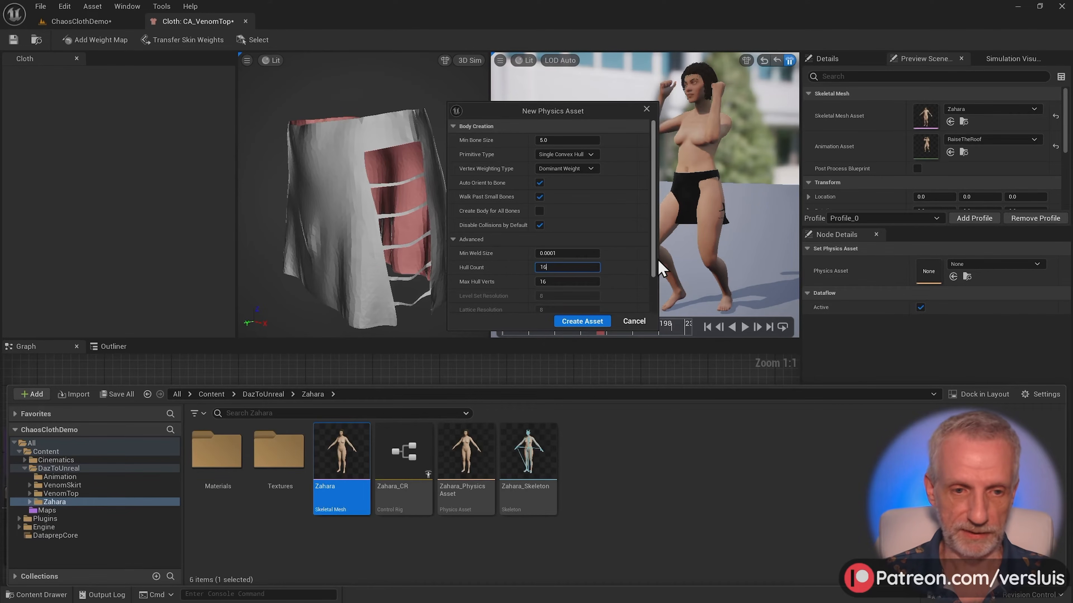
left_click(603, 325)
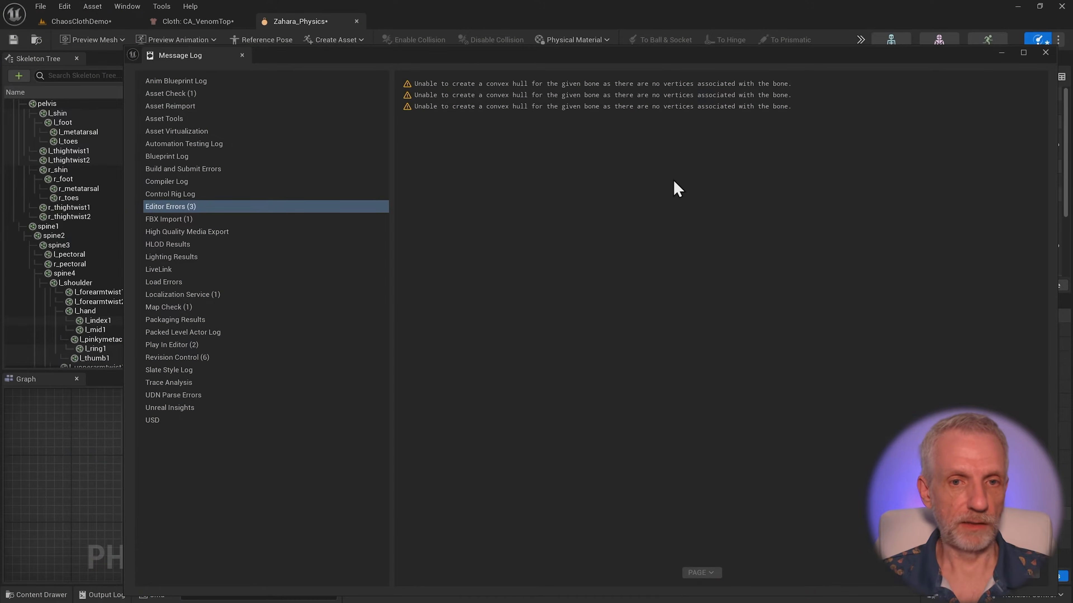
Dismiss the message log and examine the convex hull bodies around the character.
left_click(1046, 53)
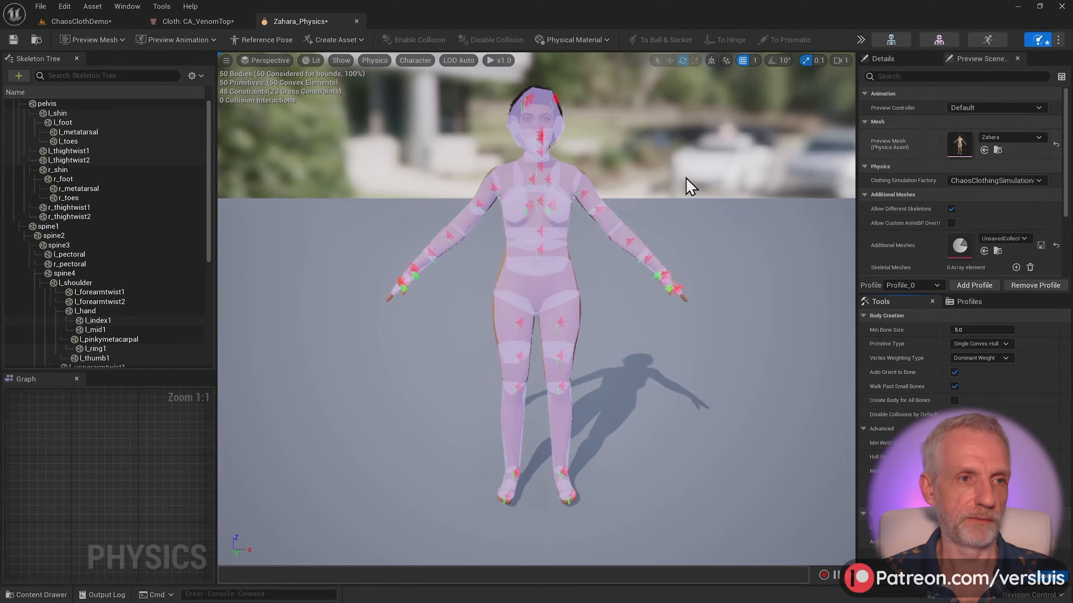
left_click_drag(614, 275, 631, 289, "alt")
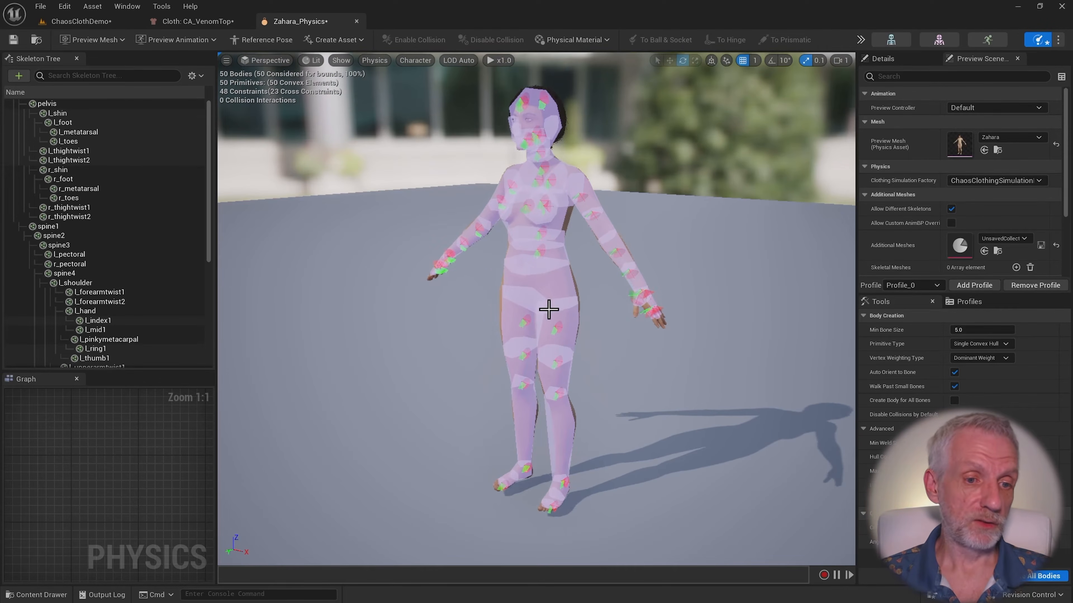
left_click_drag(558, 342, 612, 323, "alt")
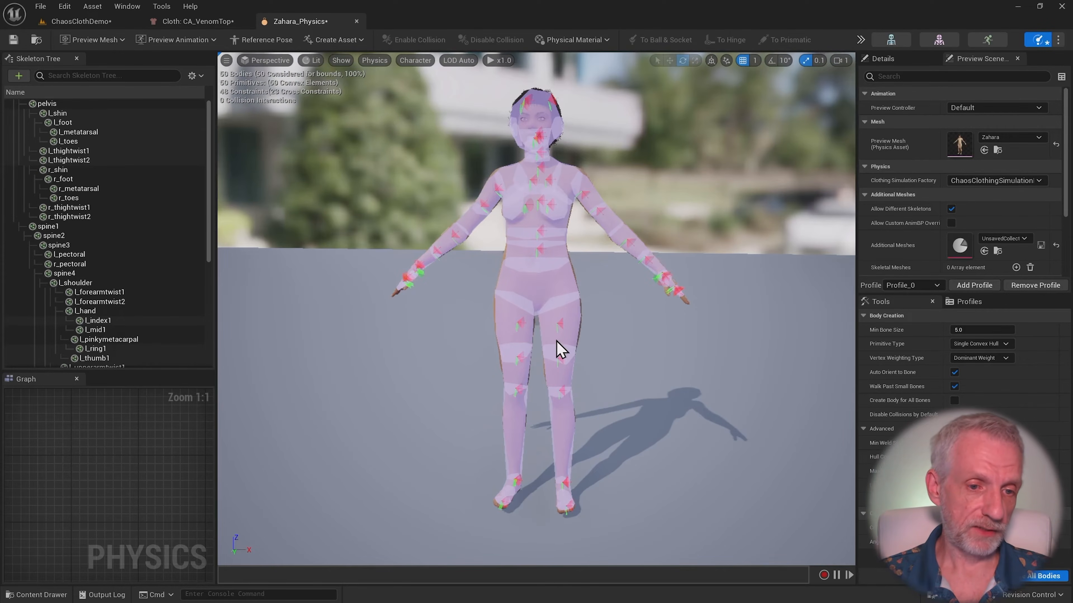
Set the scale snap to 0.0625 and scale the r_thightwist1 body wider than the thigh mesh.
left_click(508, 317)
left_click_drag(535, 332, 536, 333)
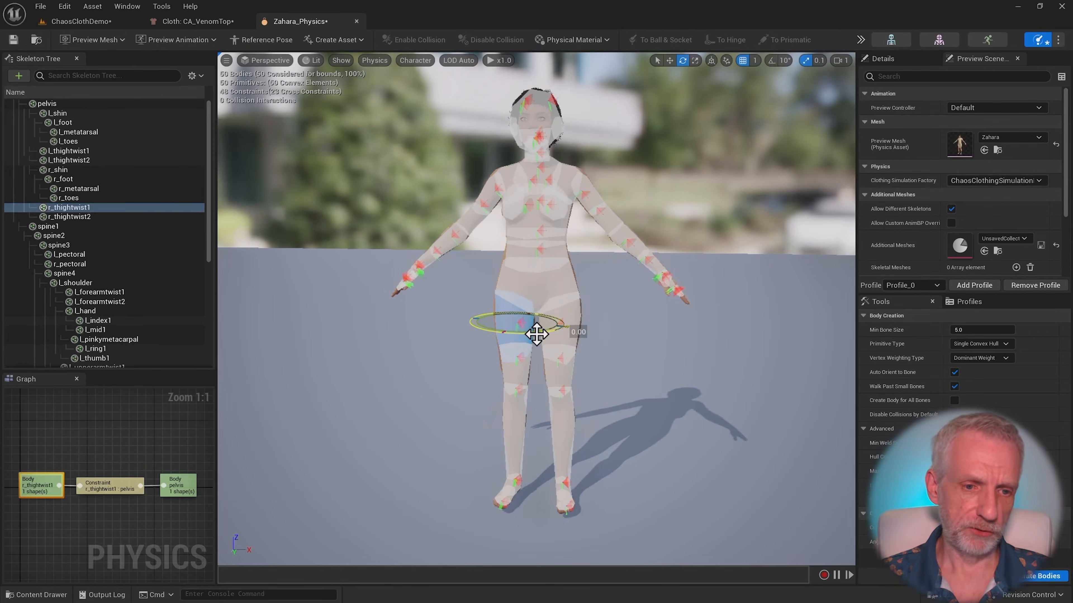
right_click(541, 340)
right_click_drag(491, 373, 500, 383)
key("w")
scroll(500, 382, "down", 1)
scroll(486, 371, "down", 2)
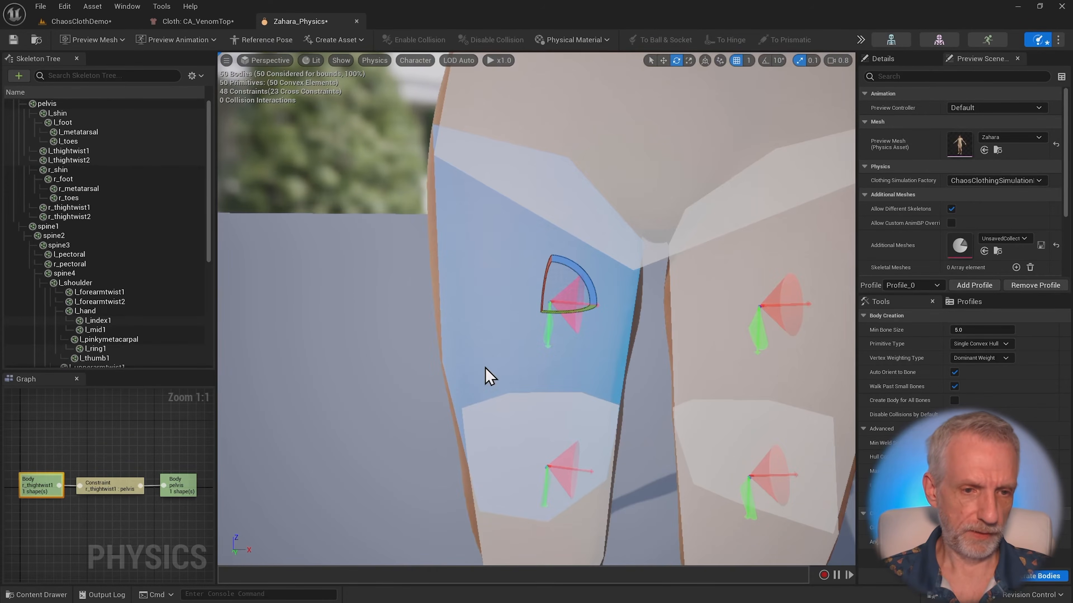
scroll(486, 372, "down", 3)
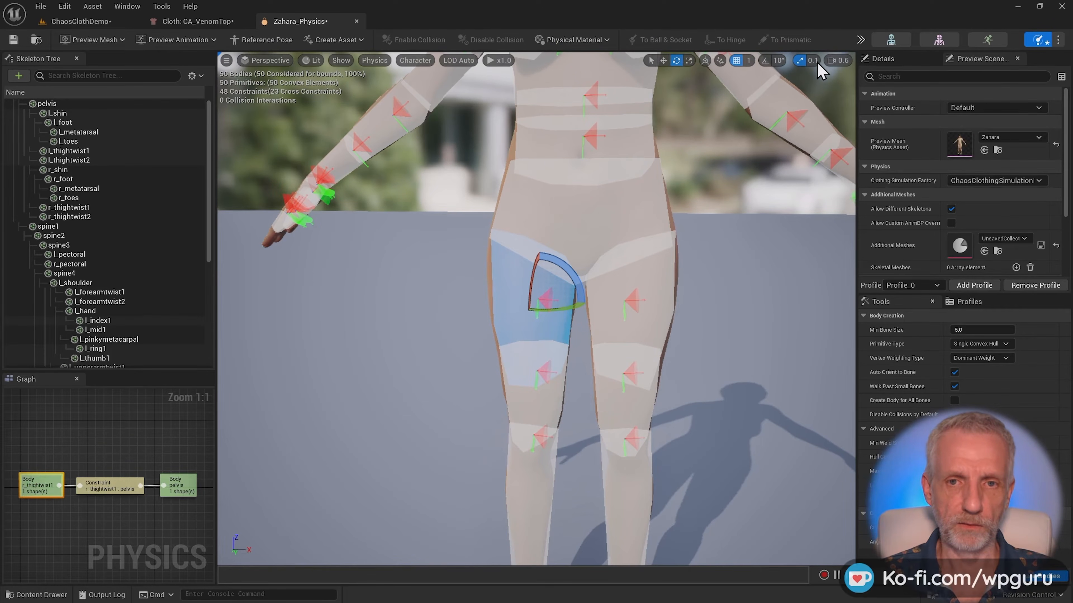
left_click(816, 63)
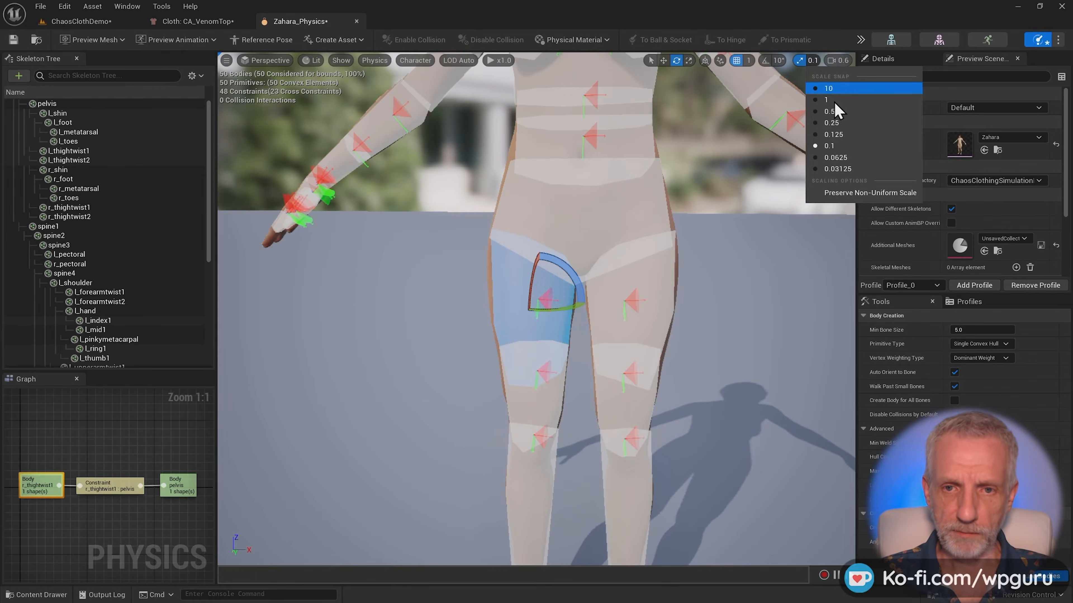
left_click(839, 161)
key("r")
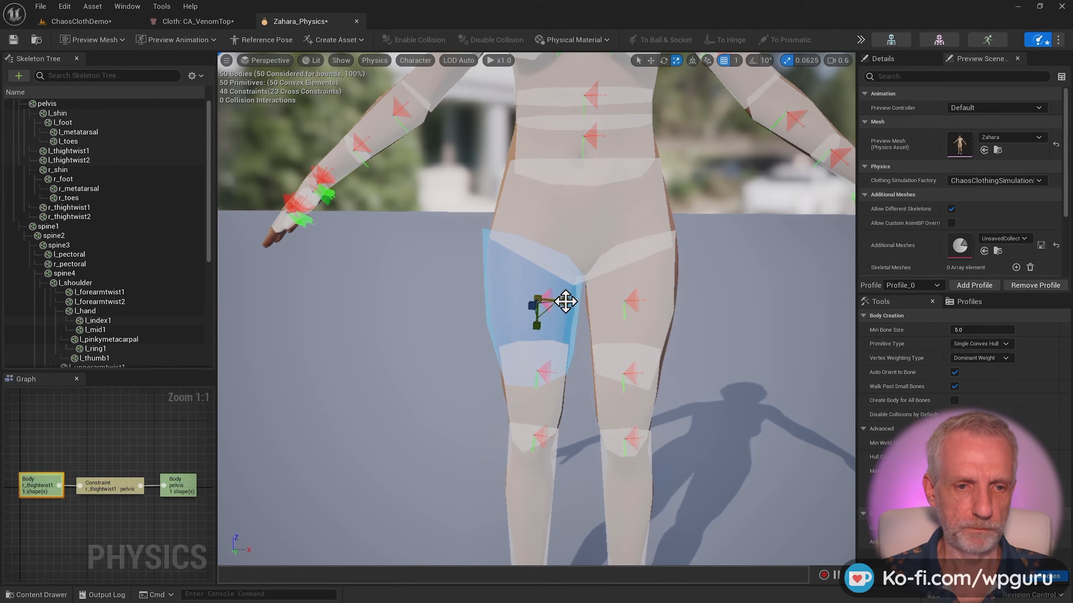
Scale the l_thightwist1 body so that it extends slightly beyond the thigh mesh.
left_click(650, 299)
key("f")
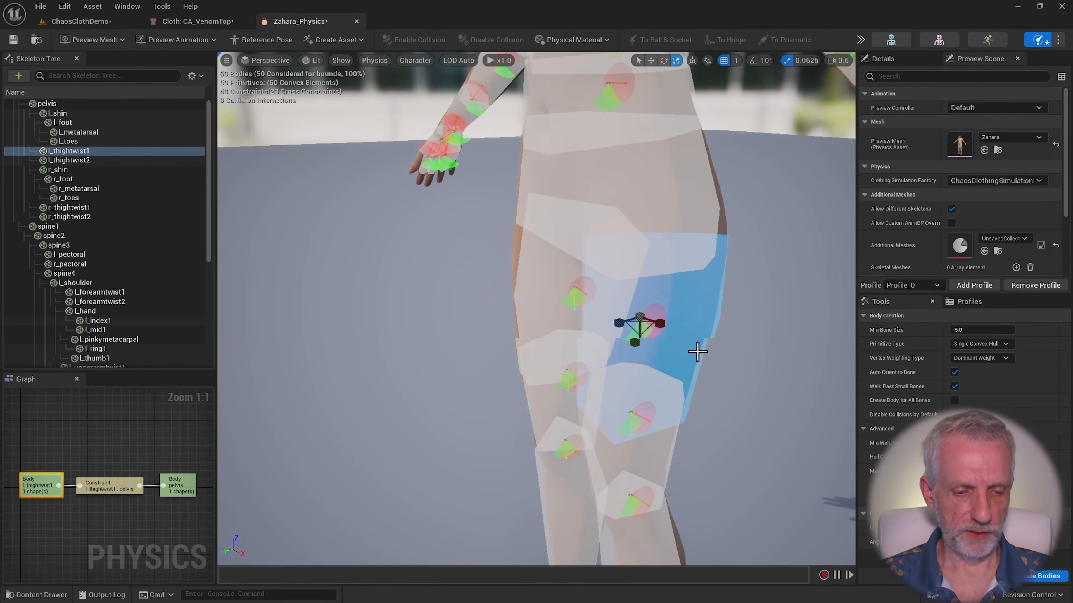
left_click_drag(697, 352, 635, 354, "alt")
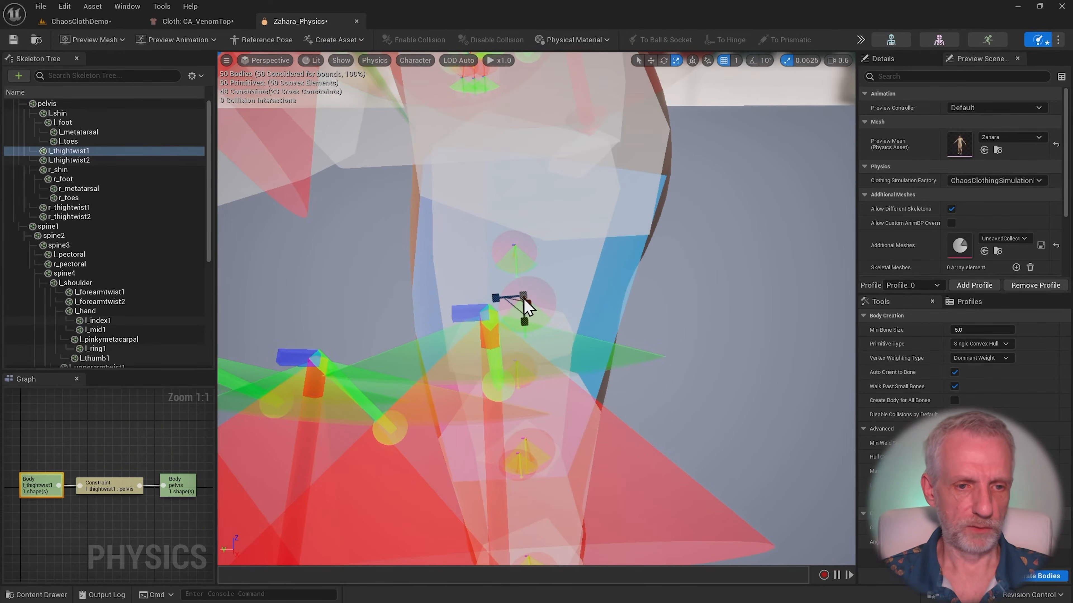
left_click_drag(491, 297, 591, 298, "alt")
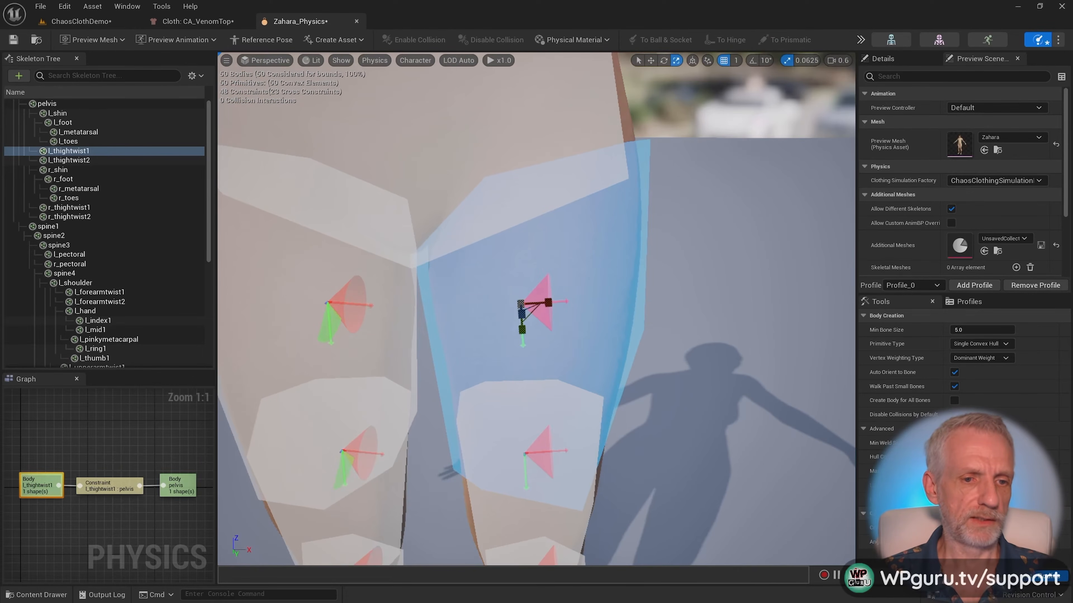
Adjust the front-to-back scale of the r_thightwist1 body to cover the thigh mesh.
left_click(273, 318)
key("f")
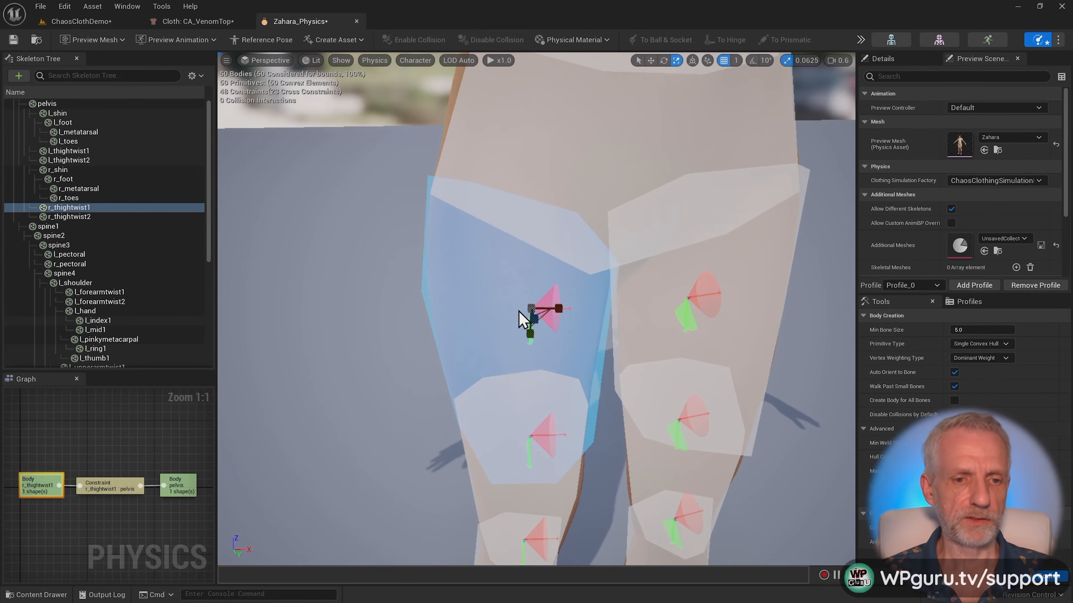
left_click(556, 308)
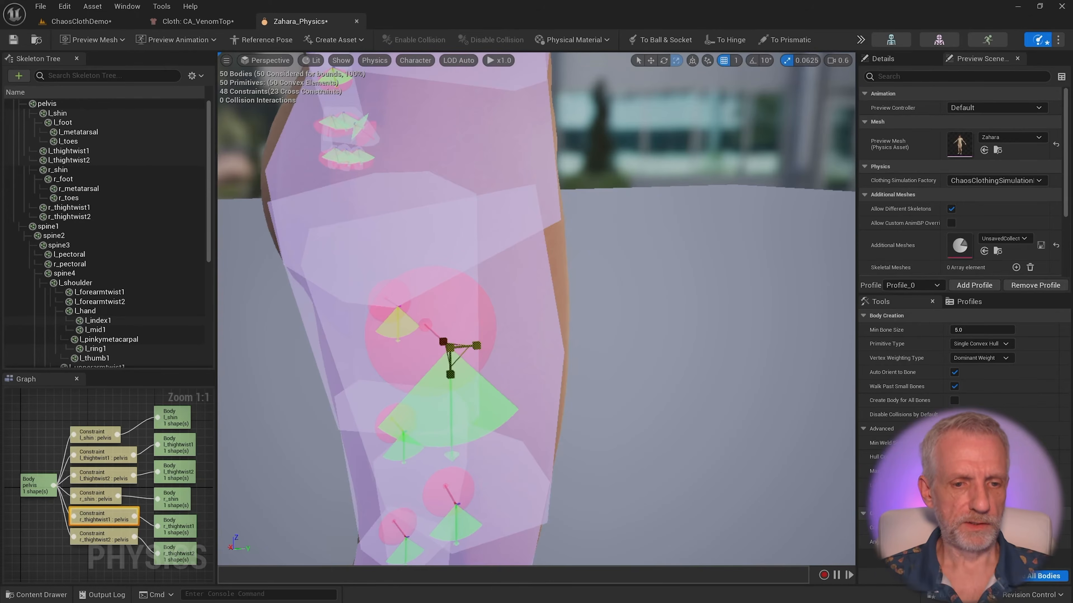
left_click(486, 350)
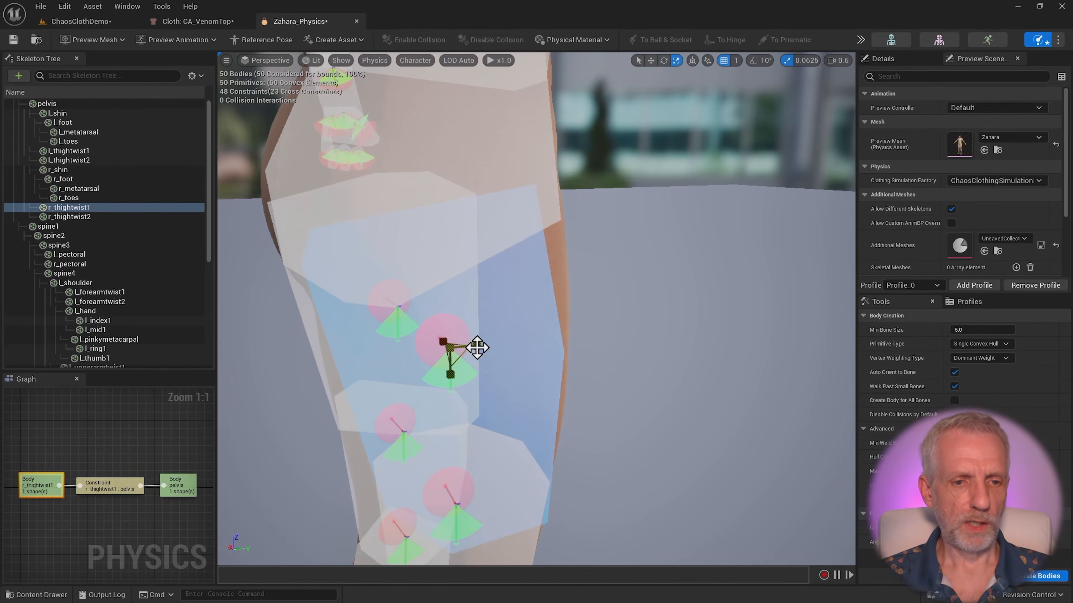
left_click_drag(480, 349, 325, 345)
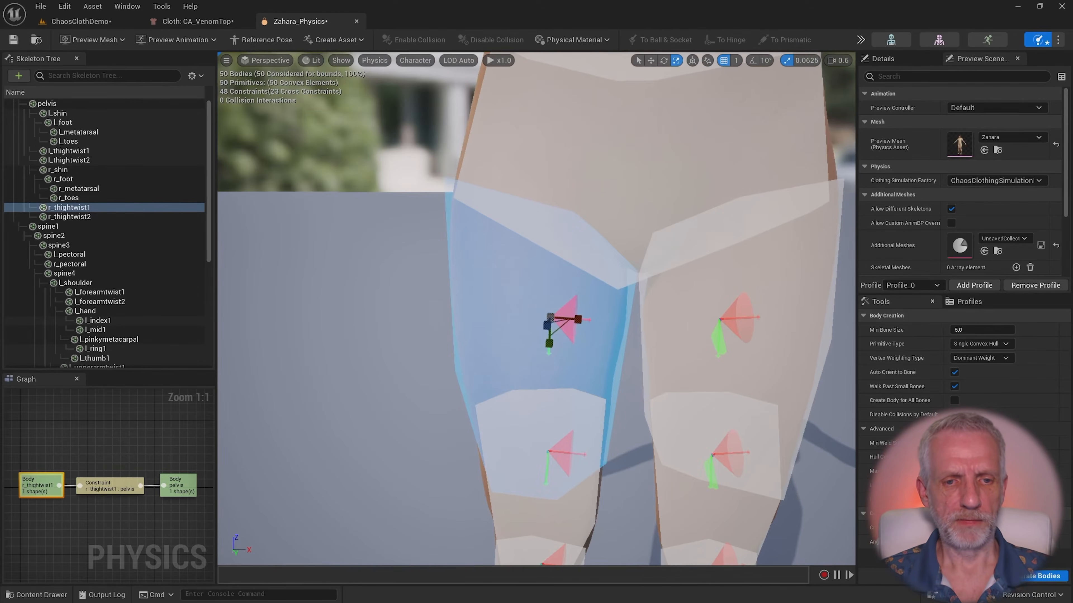
Check the scaled thigh bodies on the whole figure, save all assets and close the physics asset editor.
scroll(536, 309, "down", 5)
left_click_drag(654, 385, 643, 408)
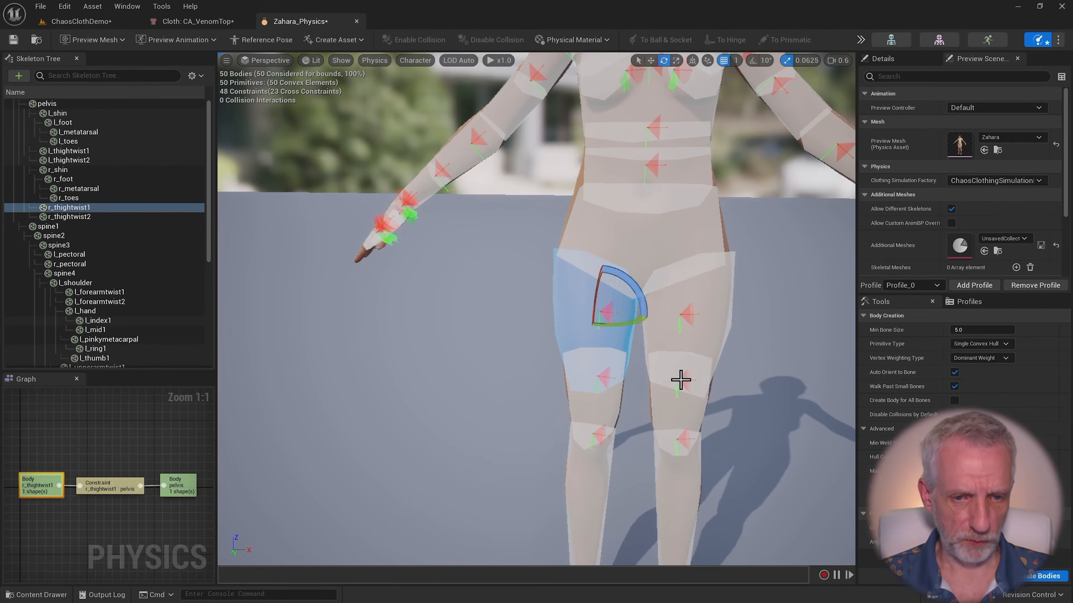
left_click(669, 281)
left_click_drag(665, 279, 708, 352)
mouse_move(709, 352)
right_mouse_down()
mouse_move(667, 353)
mouse_move(723, 367)
right_mouse_up()
scroll(675, 355, "down", 1)
key("s")
scroll(723, 366, "down", 3)
key("ctrl+shift+s")
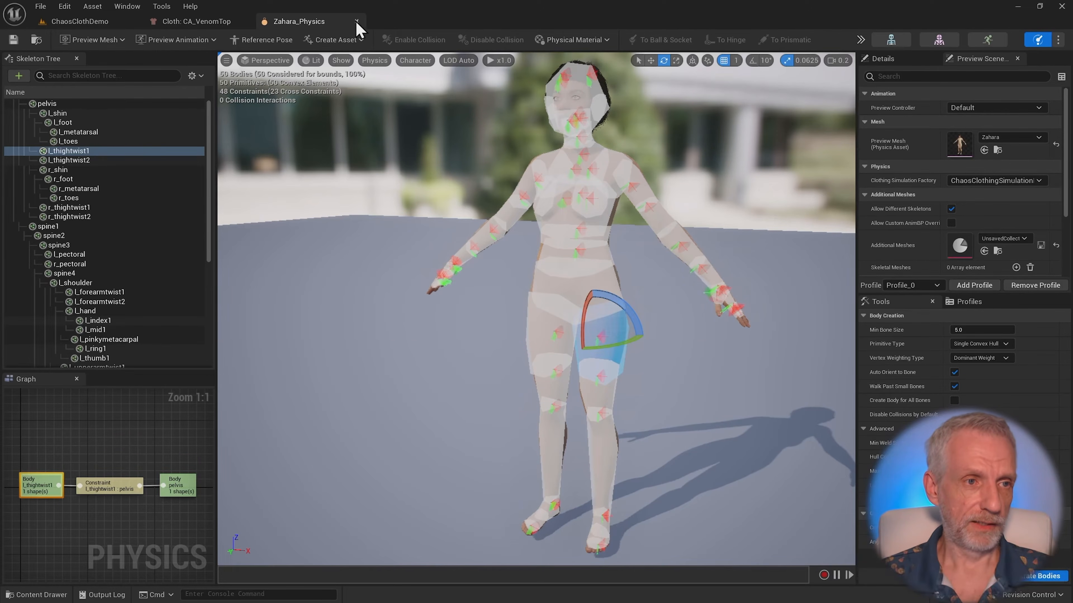
left_click(356, 21)
Rename the new physics asset in the Zahara folder as PA_Zahara.
key("ctrl+space")
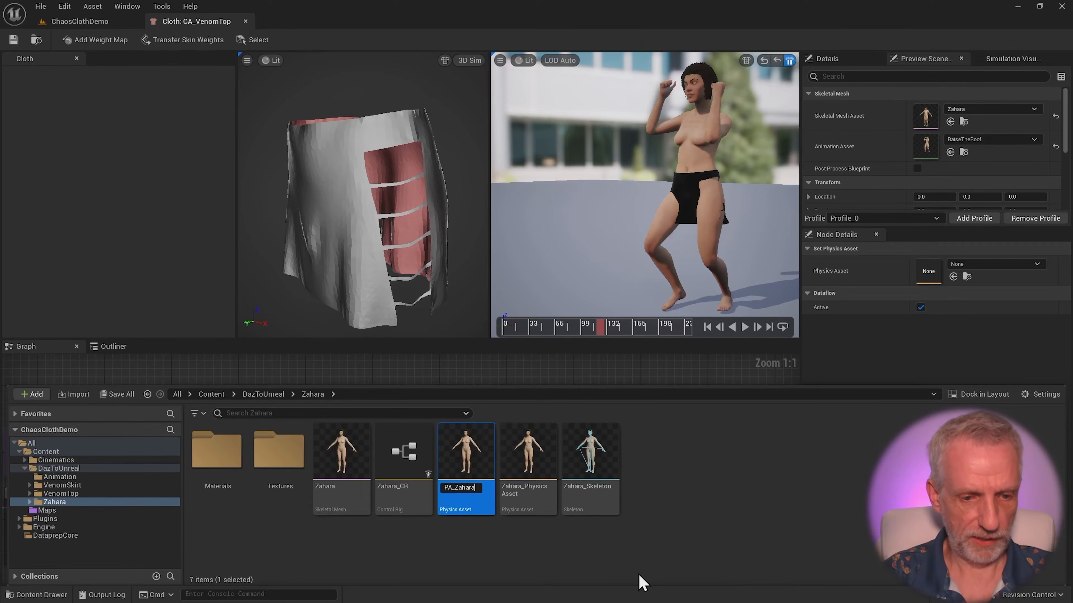
key("Return")
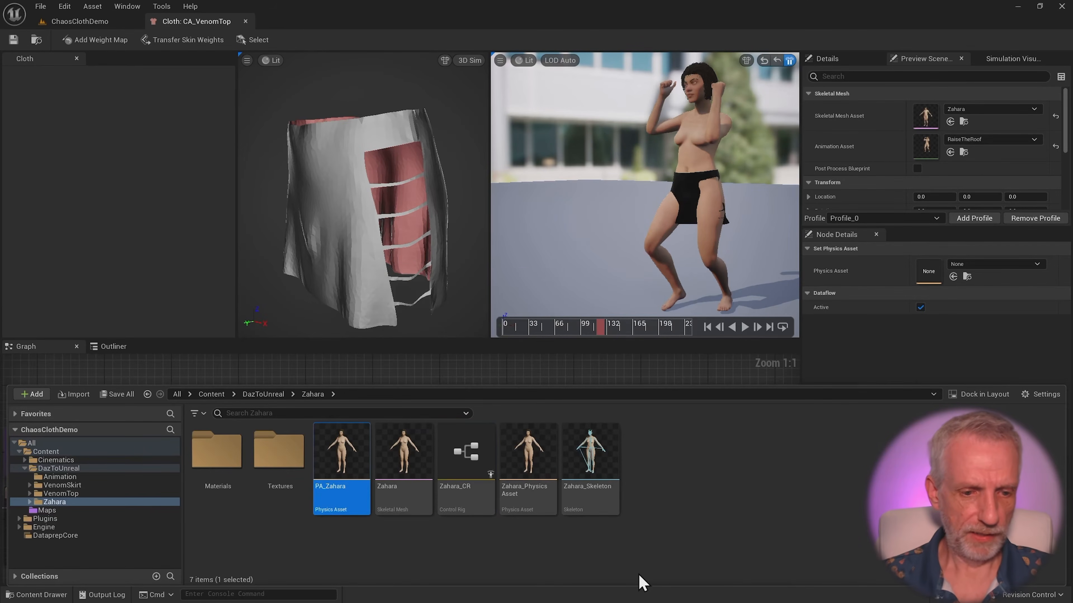
left_click(851, 376)
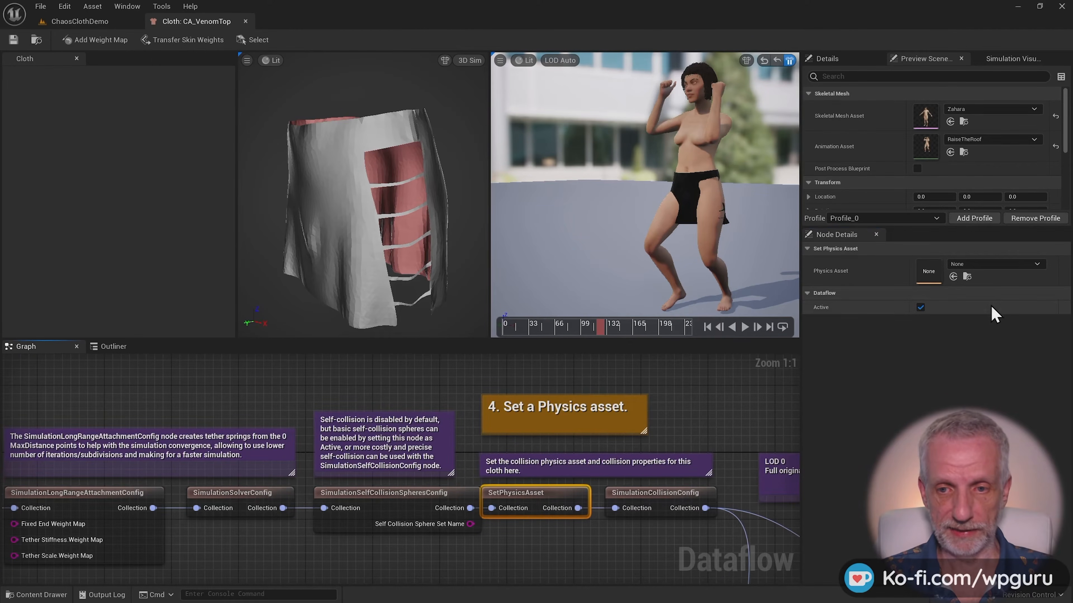
Try to assign PA_Zahara to the SetPhysicsAsset node, then send the crash report and restart Unreal Engine.
left_click(1007, 263)
left_click(993, 405)
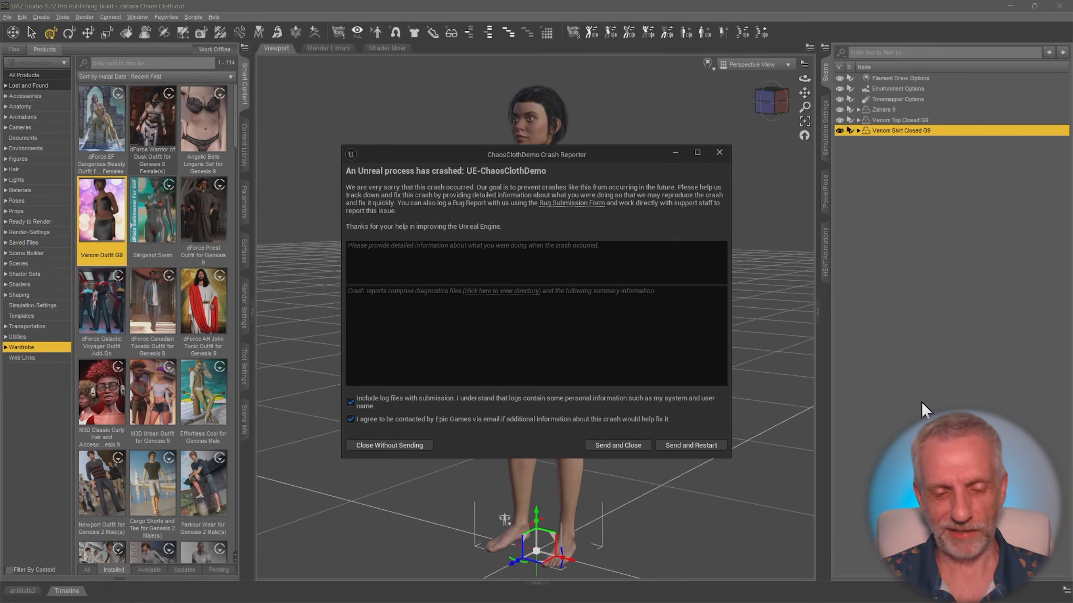
left_click(692, 446)
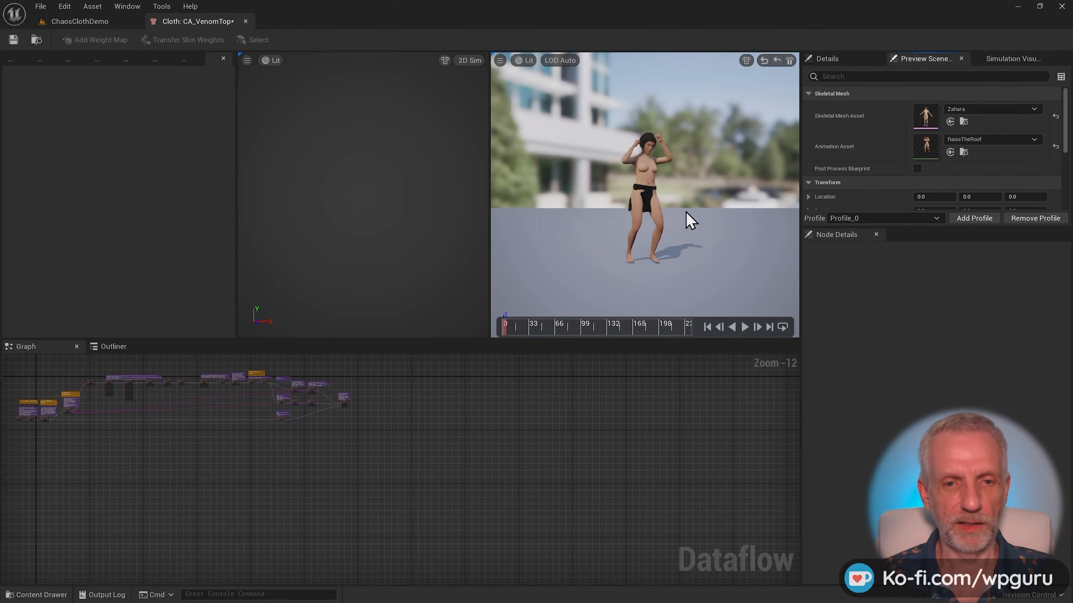
Assign PA_Zahara as the physics asset of the SetPhysicsAsset node in the cloth graph.
scroll(280, 420, "up", 10)
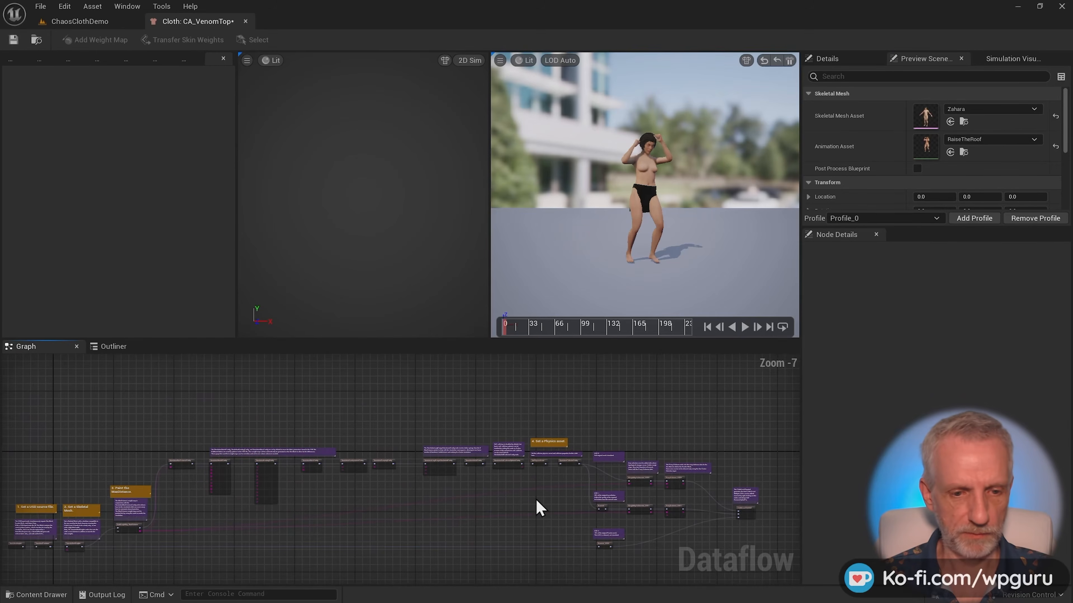
right_click_drag(540, 495, 524, 578)
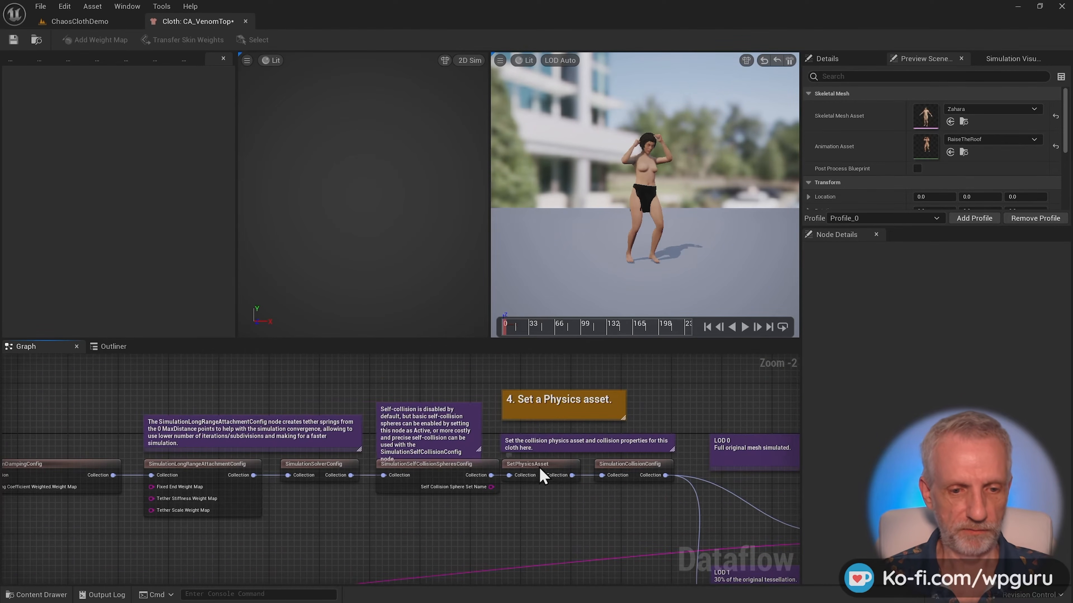
left_click(544, 476)
left_click(996, 264)
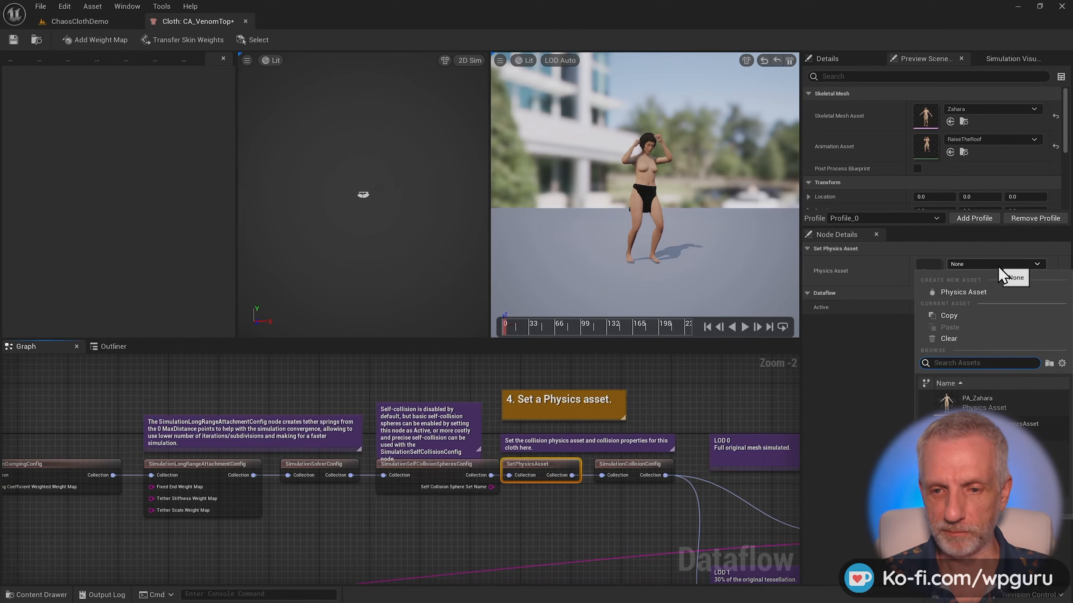
left_click(997, 410)
Inspect the skirt up close on the figure and play the animation to check its collisions.
left_click_drag(688, 233, 611, 253, "alt")
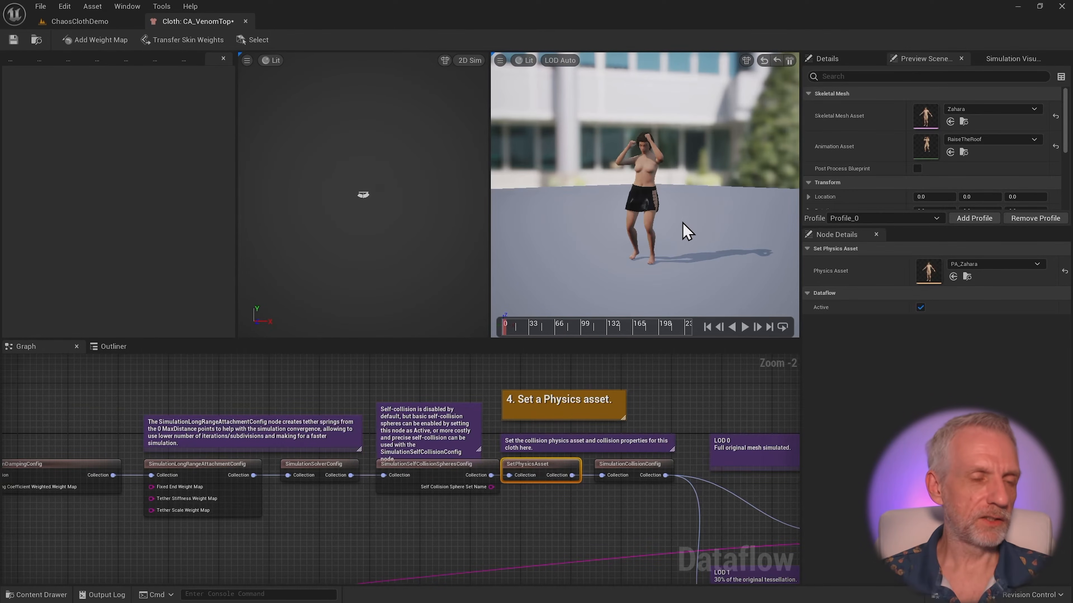
right_click_drag(660, 233, 706, 227, "alt")
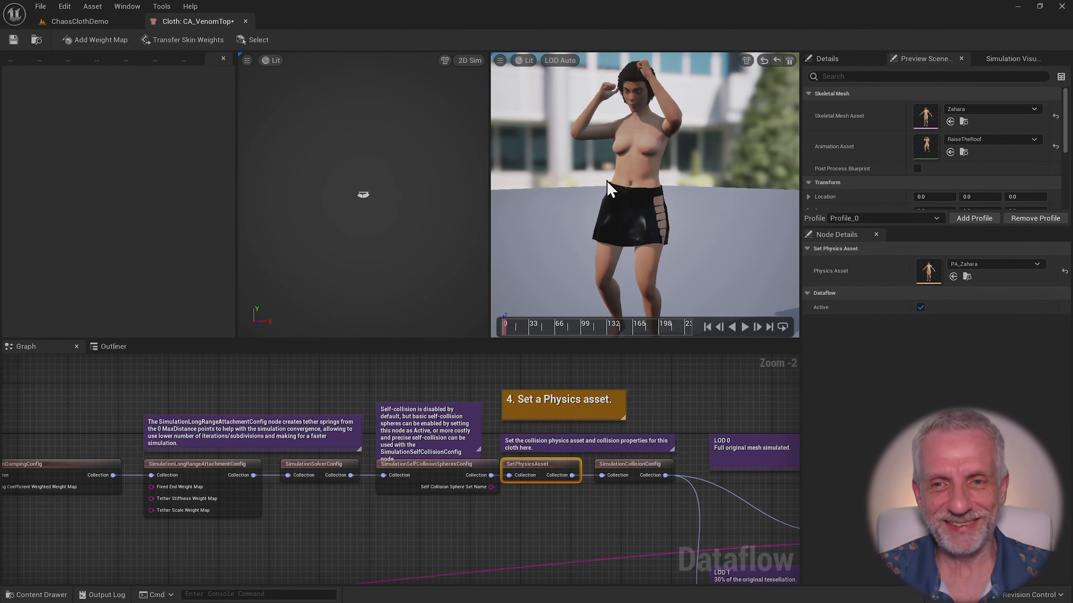
right_click_drag(676, 237, 697, 239, "alt")
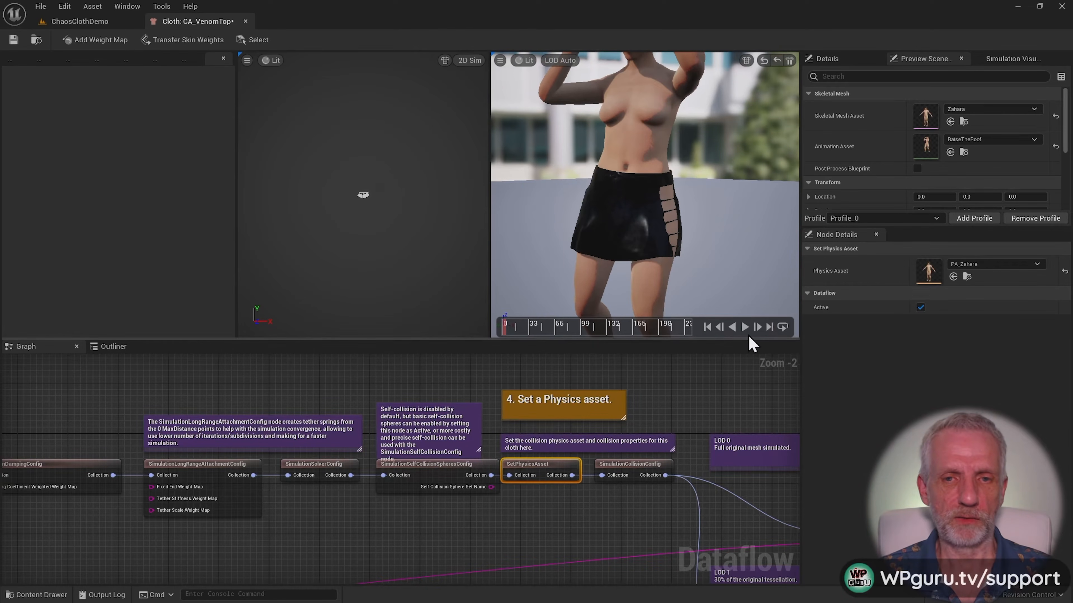
left_click(746, 328)
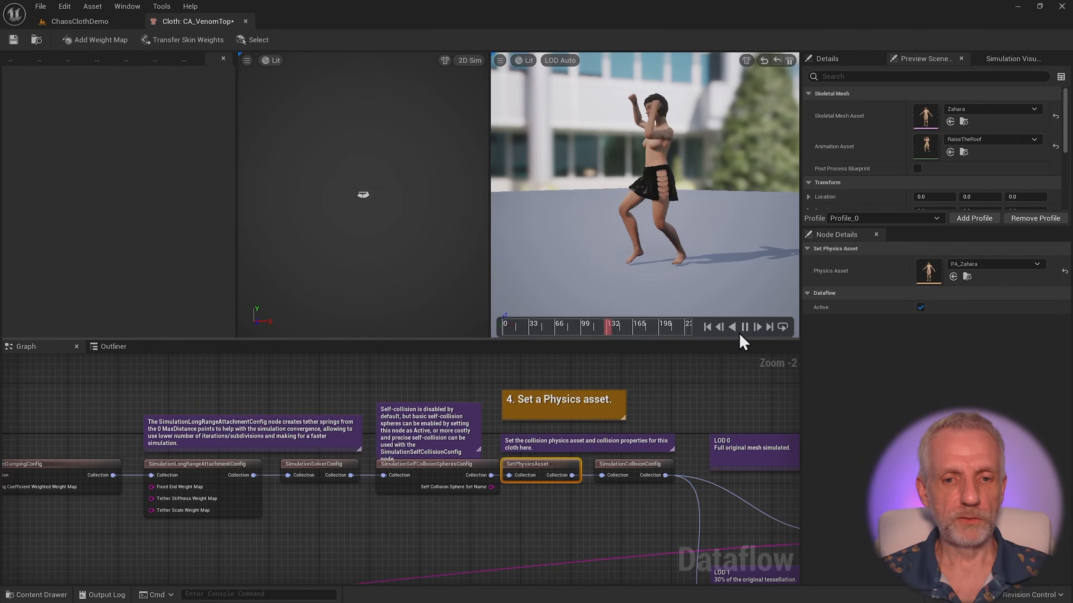
left_click(744, 328)
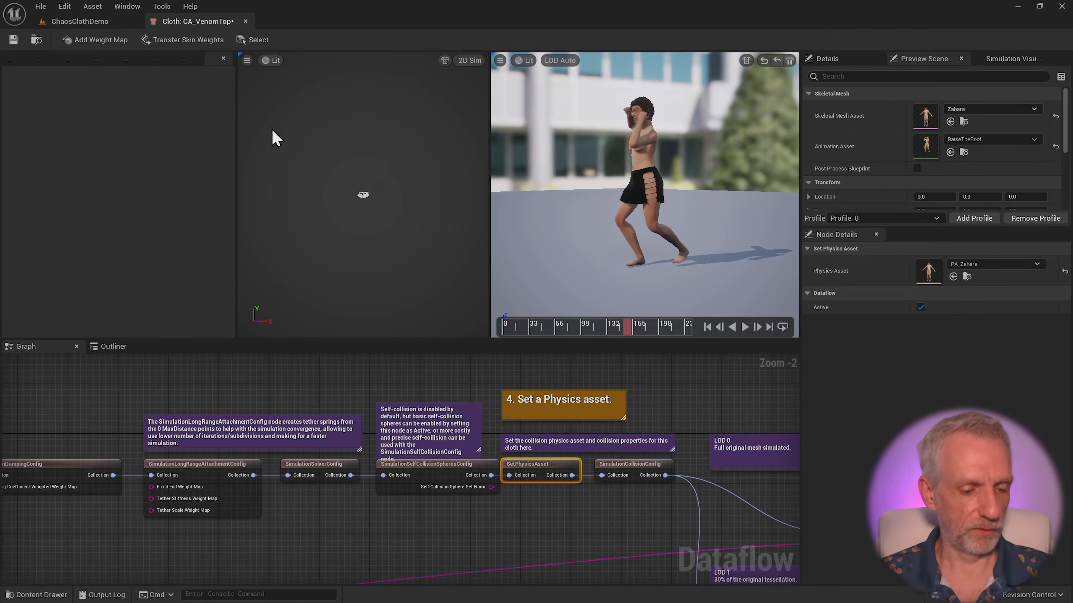
Close the cloth editor, rename the cloth asset in the VenomTop folder as CA_VenomSkirt, and check it in the cloth editor.
left_click(245, 22)
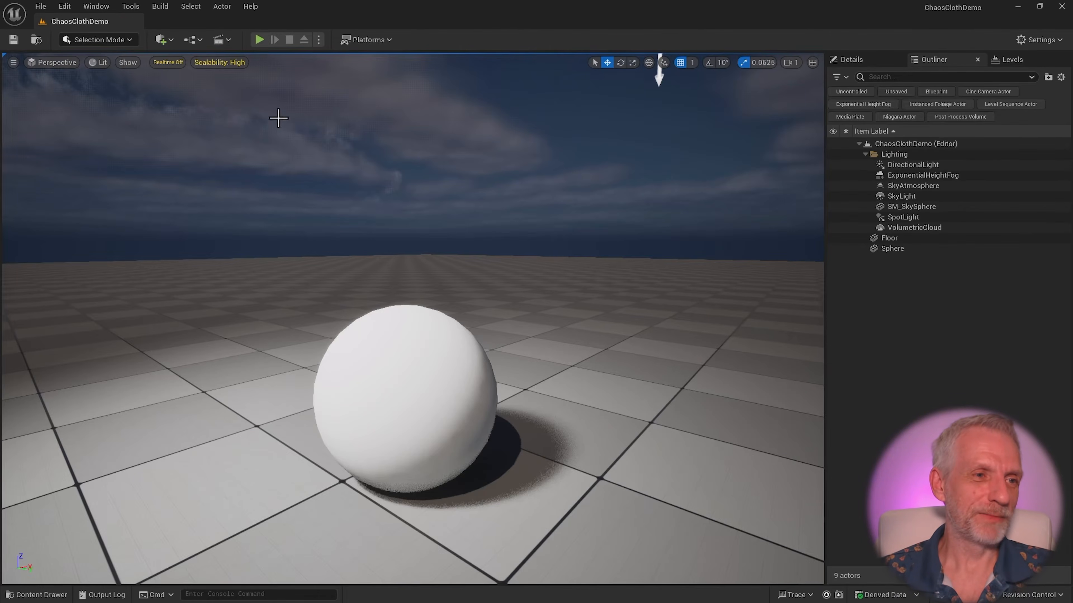
key("ctrl+space")
left_click(338, 482)
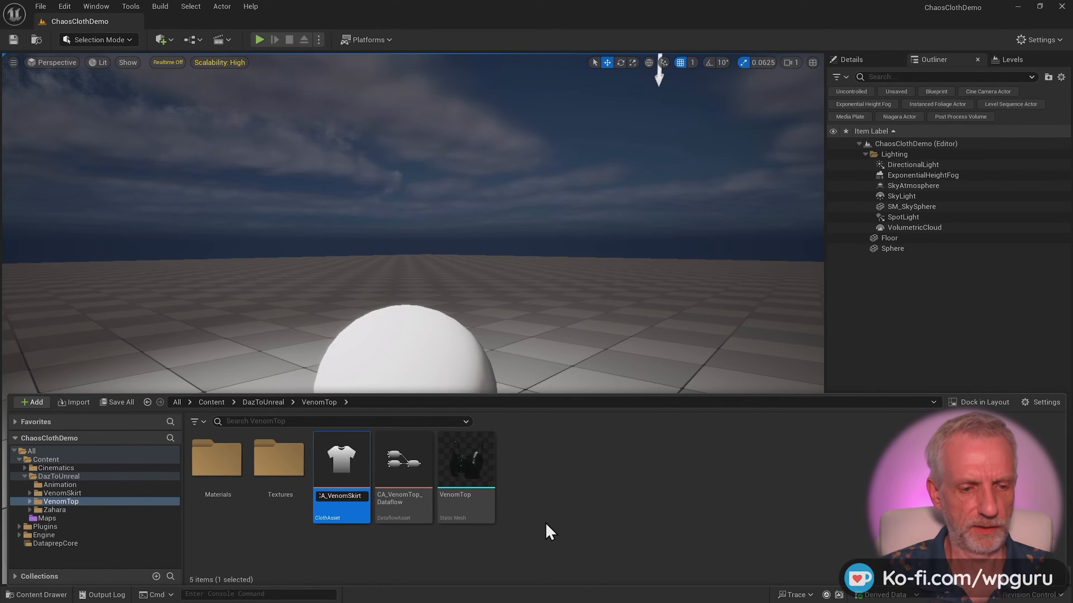
key("Return")
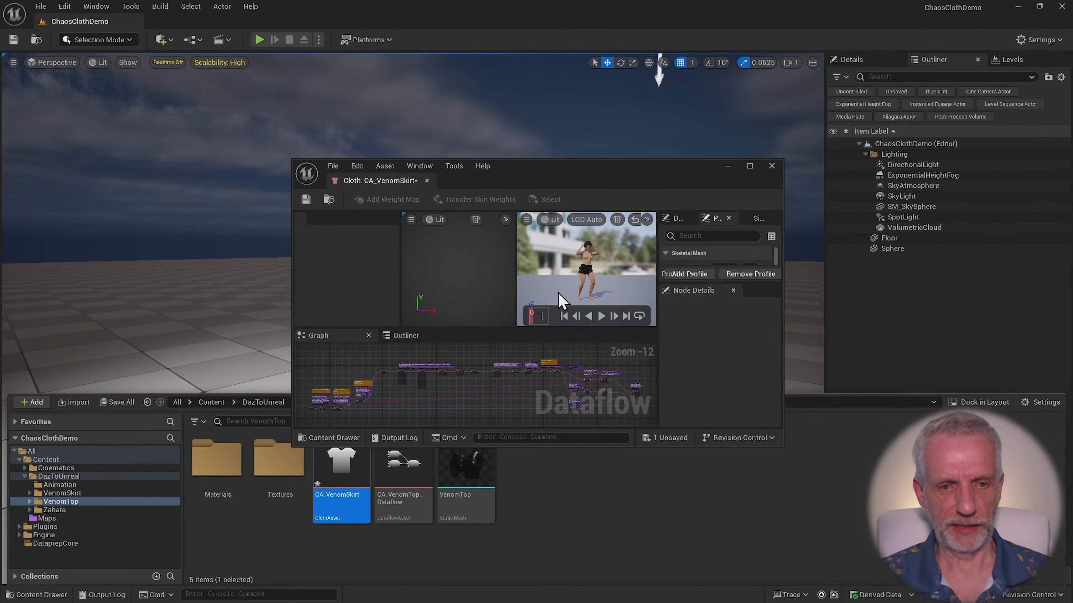
left_click(771, 166)
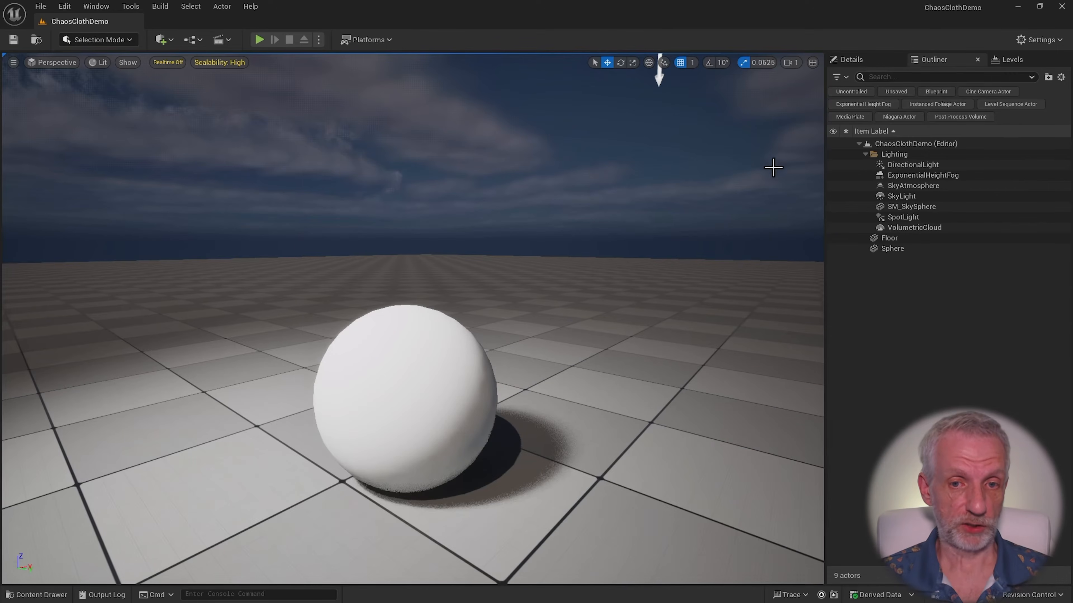
Move the CA_VenomSkirt cloth asset into the VenomSkirt folder and check it there.
key("ctrl+space")
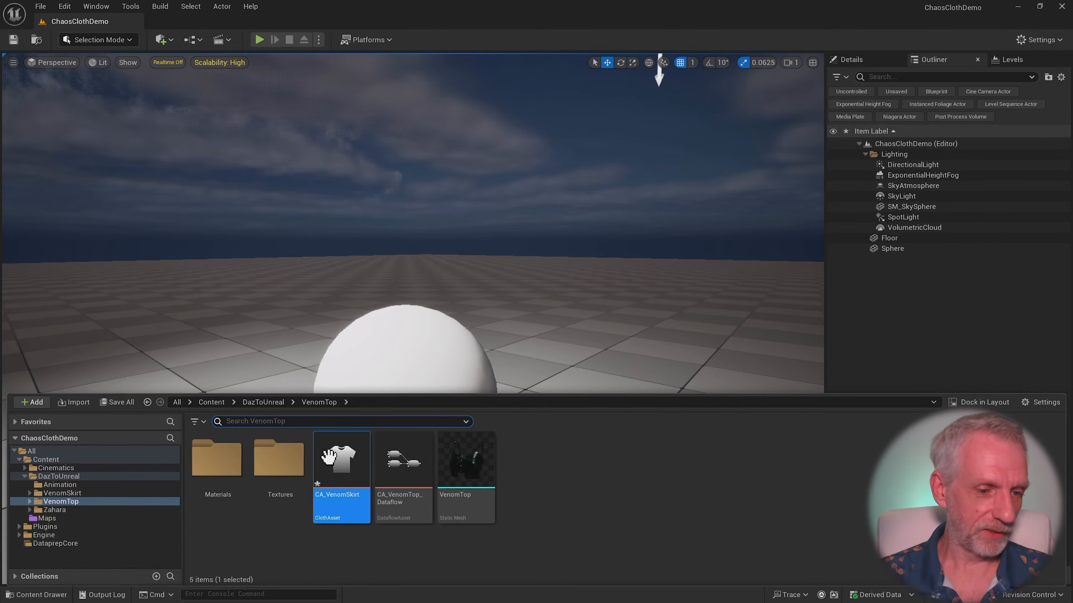
left_click_drag(337, 500, 114, 492)
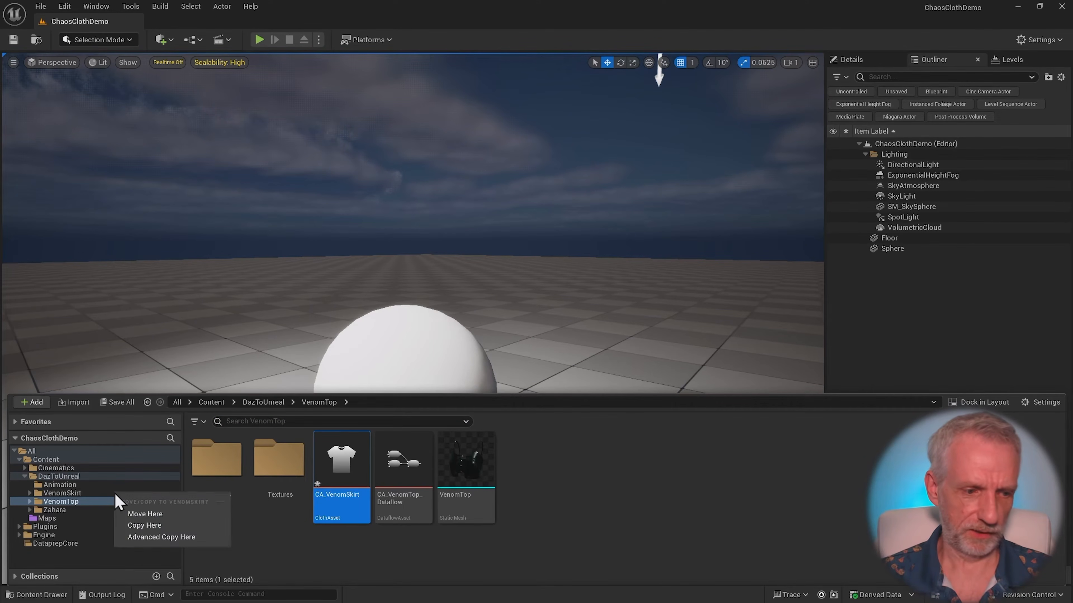
left_click(177, 512)
left_click(112, 492)
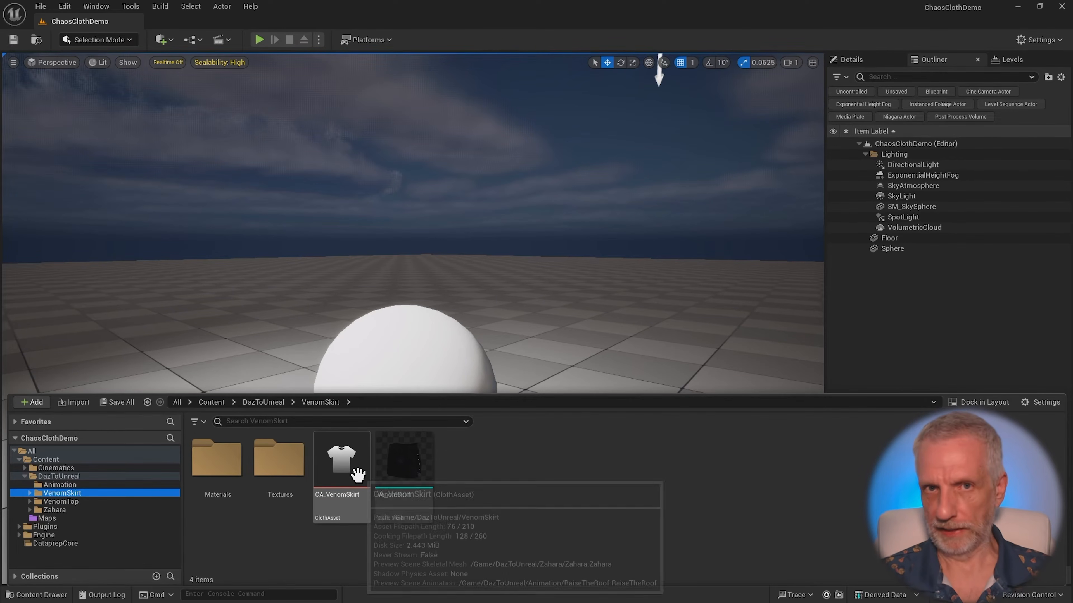
Create a new cloth asset named CA_VenomTop2 in the VenomTop folder.
left_click(68, 501)
right_click(546, 537)
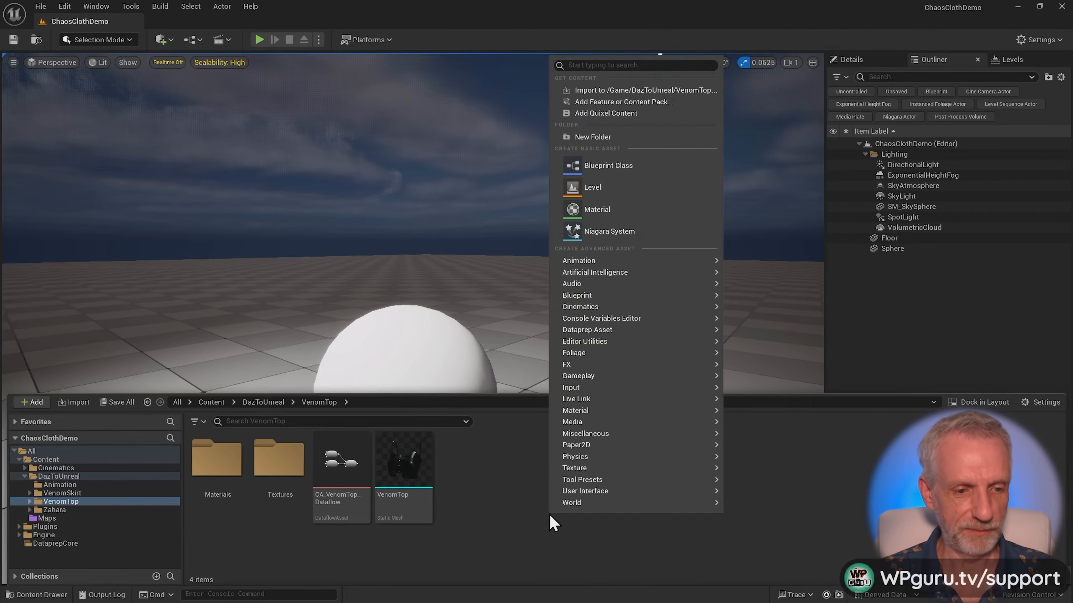
mouse_move(604, 456)
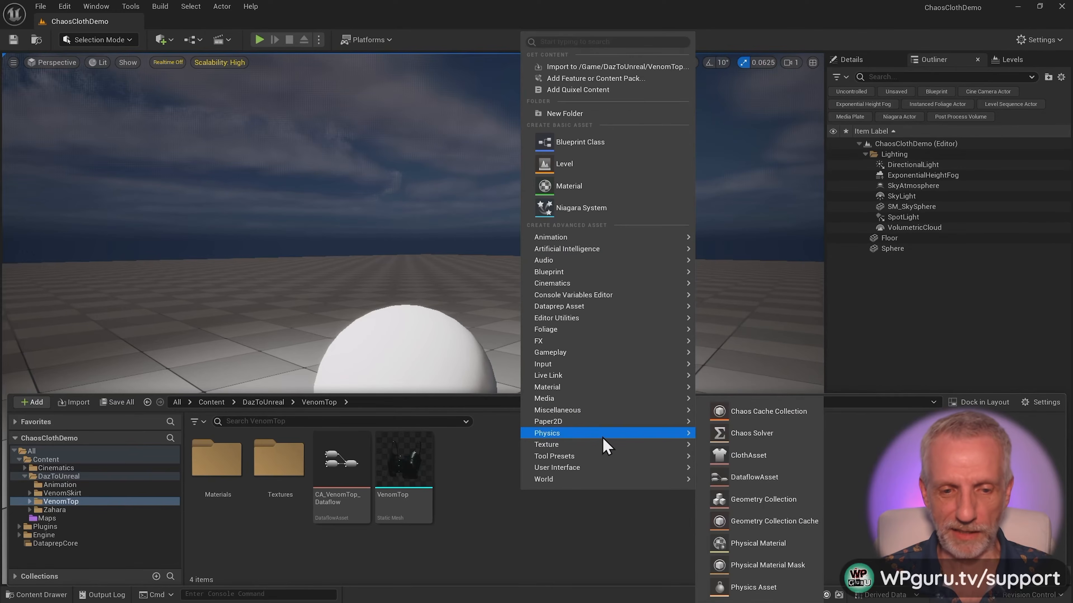
left_click(788, 461)
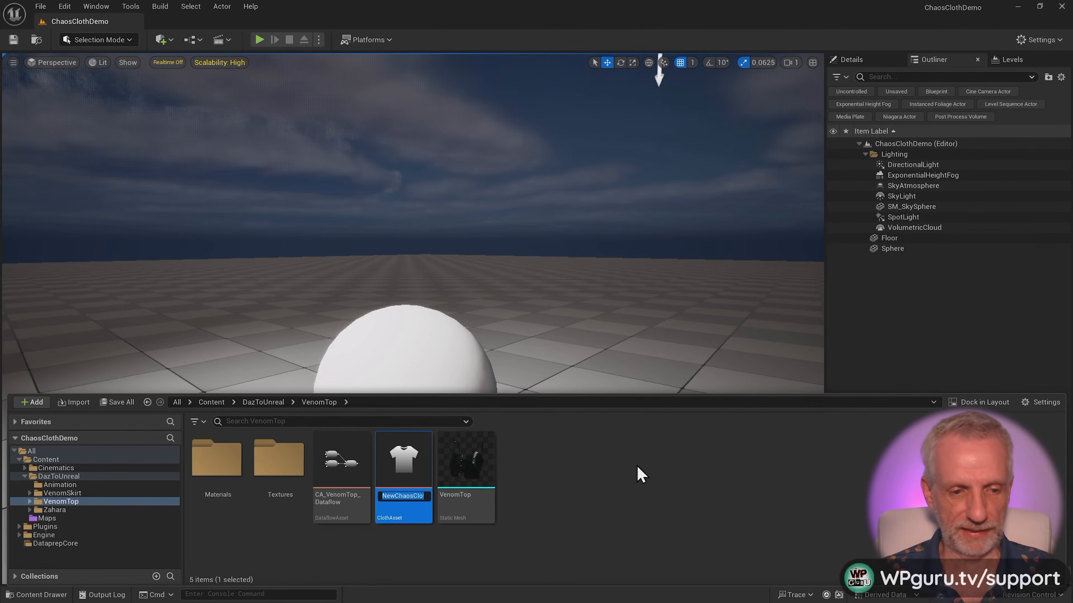
type("CA_")
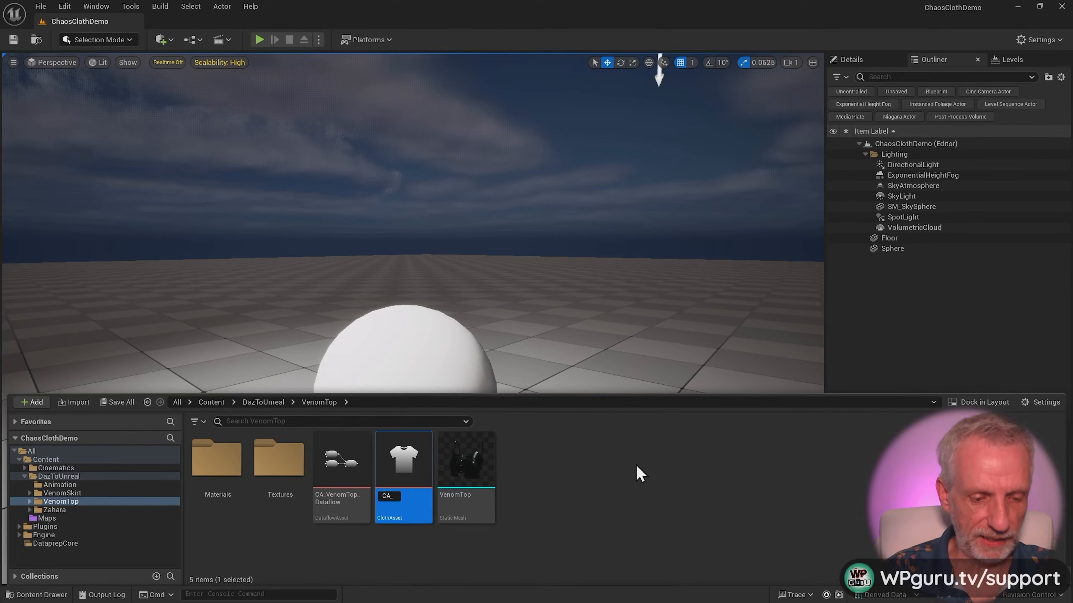
type("Venom")
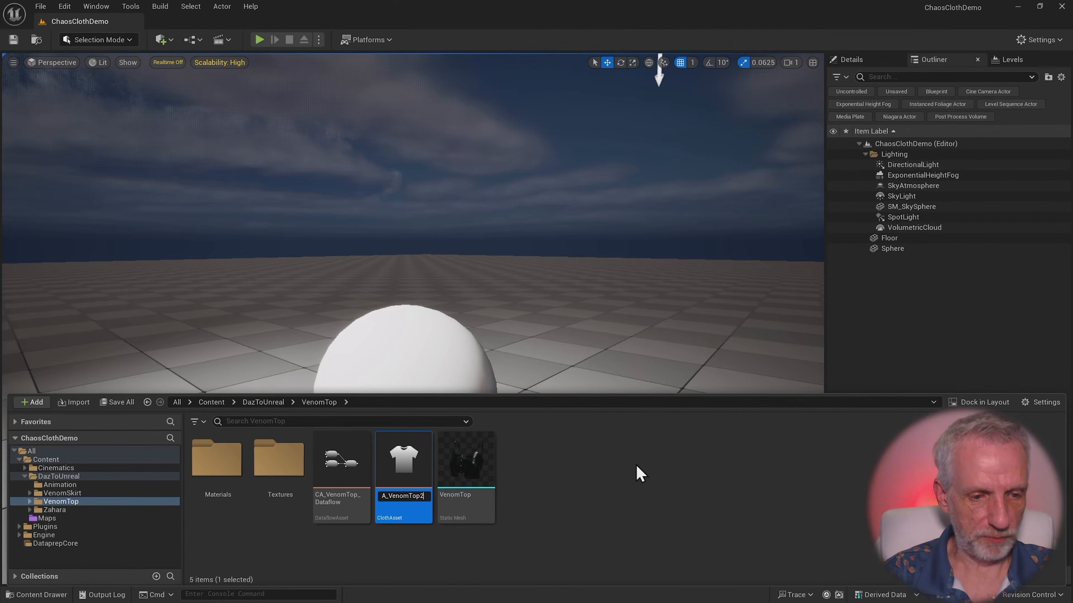
type("Top2")
key("Return")
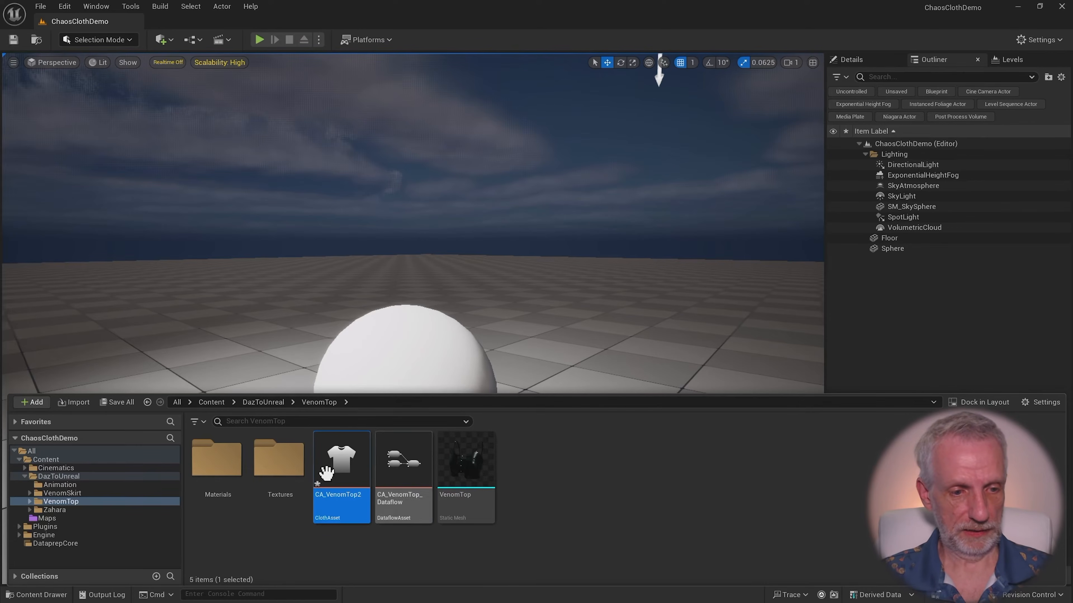
Open CA_VenomTop2, dock its editor in the main window and delete the USDImport node from its graph.
double_click(342, 459)
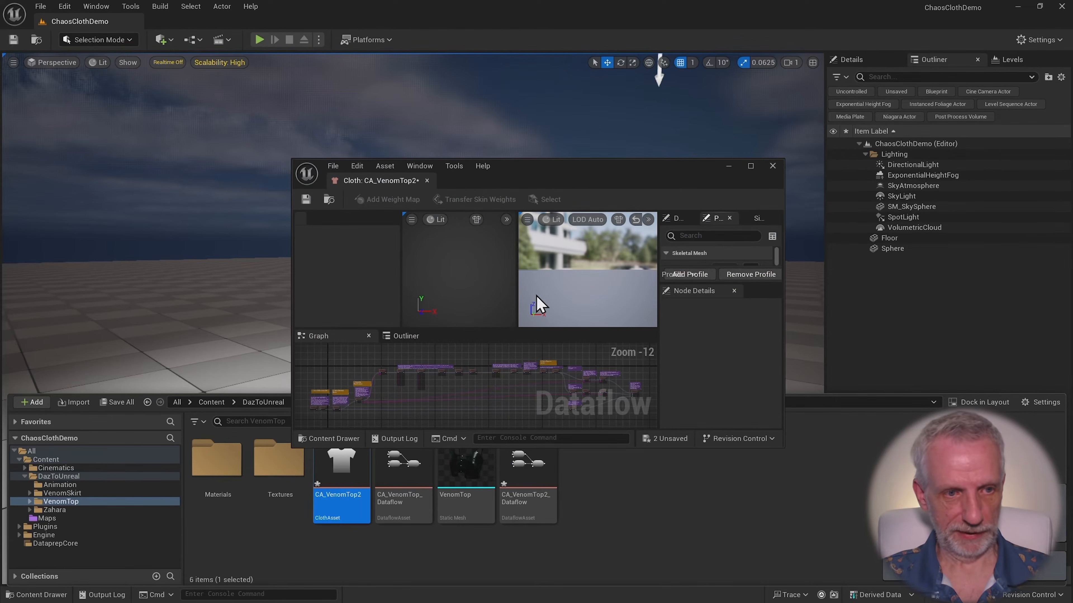
left_click_drag(384, 190, 204, 36)
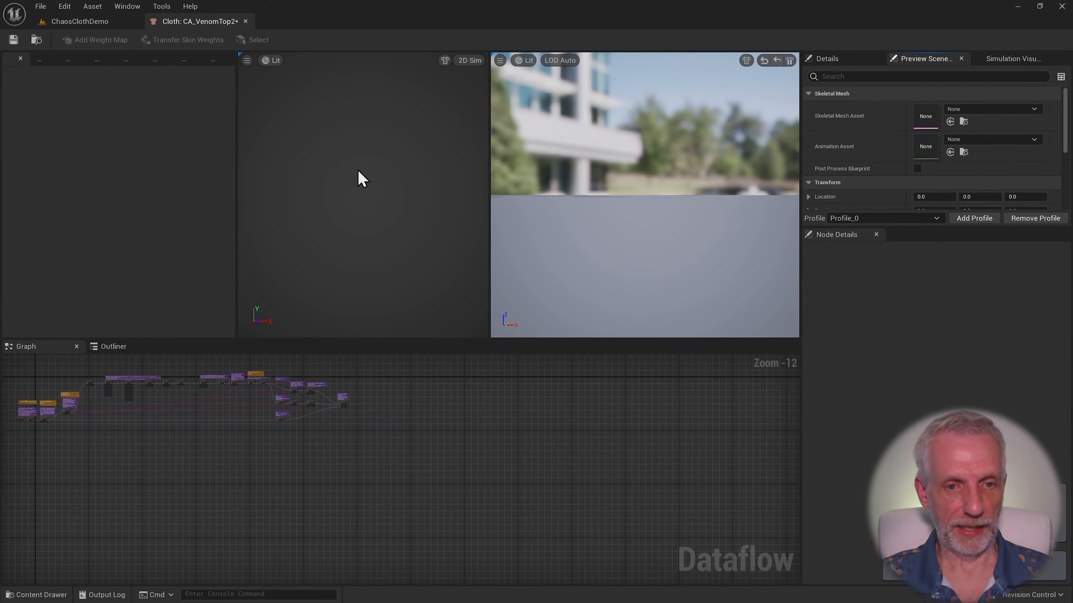
scroll(414, 498, "up", 5)
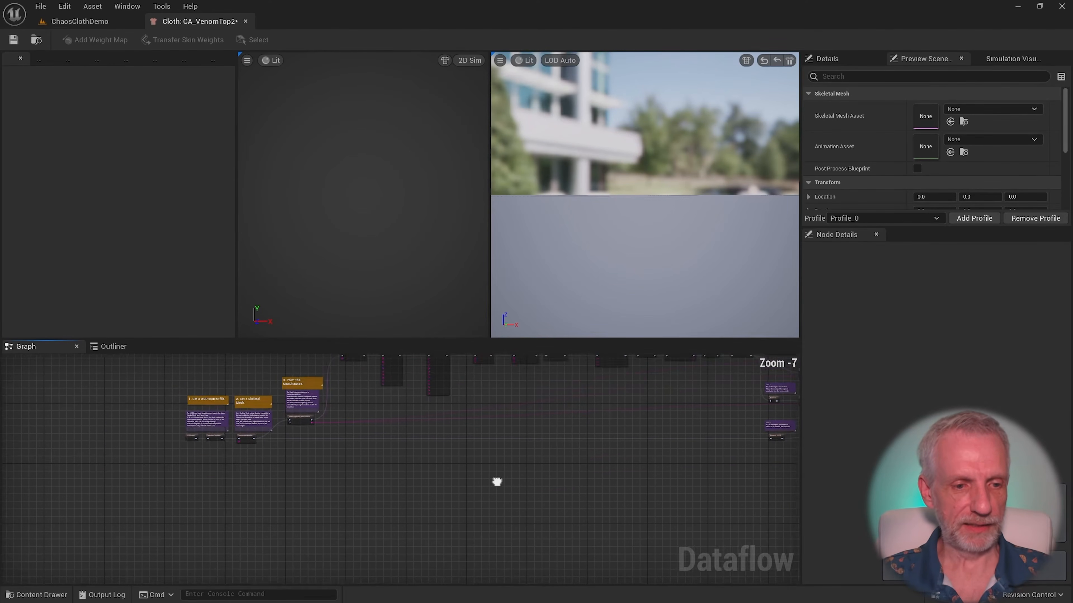
scroll(431, 525, "up", 3)
right_click_drag(338, 411, 537, 399)
scroll(505, 407, "up", 4)
right_click_drag(253, 527, 256, 446)
left_click(435, 544)
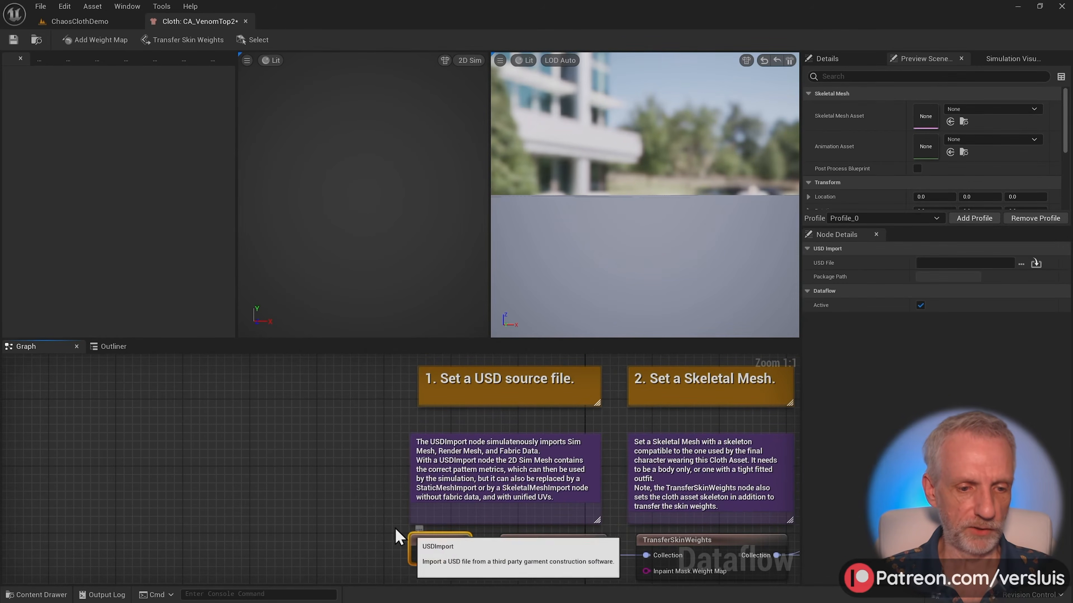
key("Delete")
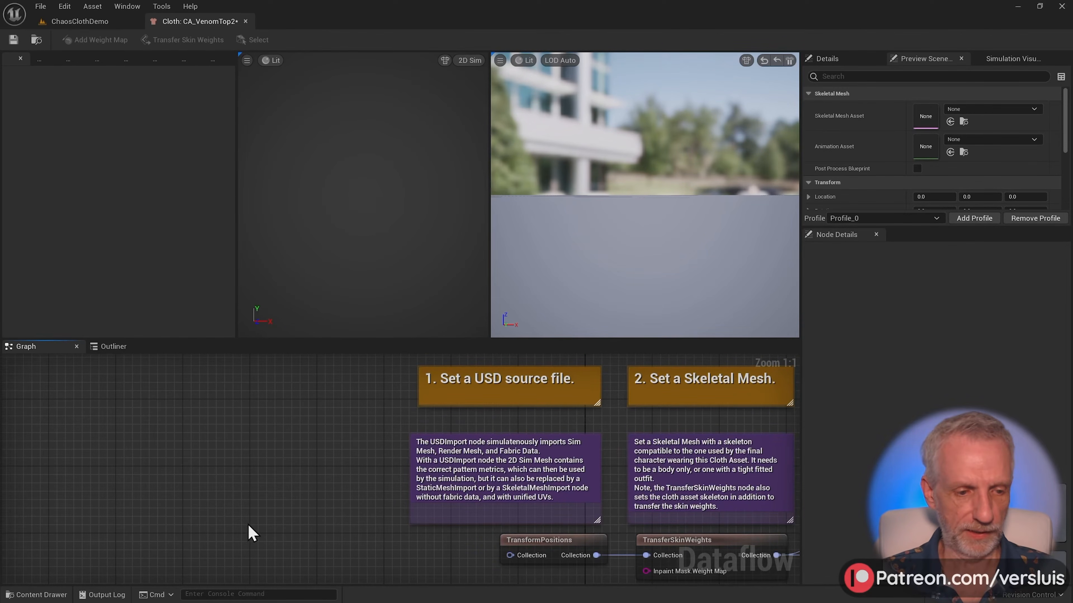
Add a StaticMeshImport node to the graph and connect its Collection output to the TransformPositions node.
right_click(253, 533)
type("static")
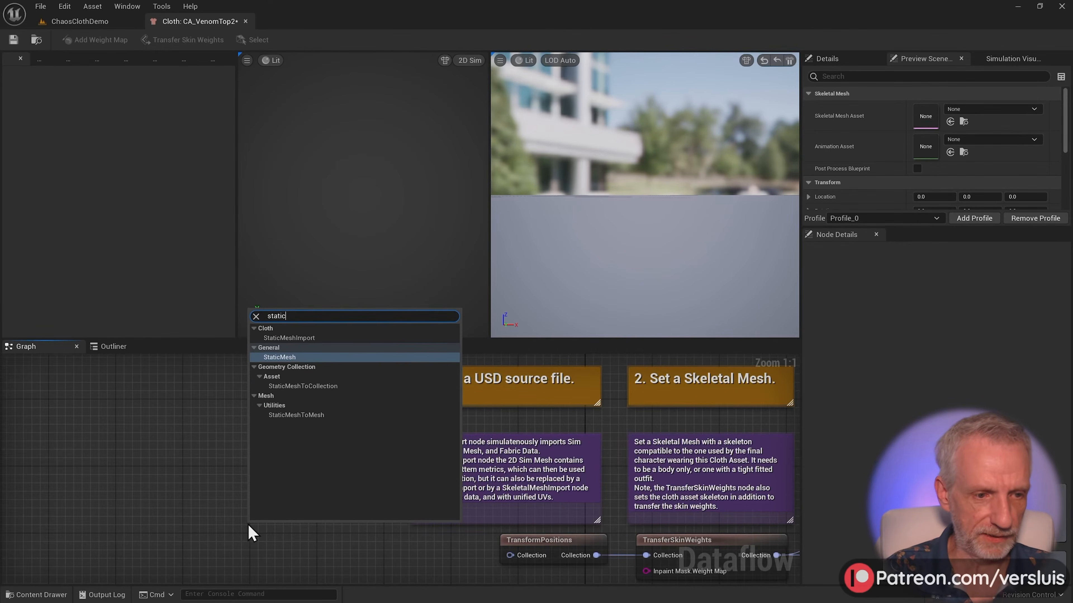
left_click(315, 338)
left_click(358, 515)
left_click_drag(320, 545, 512, 564)
Set VenomTop as the static mesh of the StaticMeshImport node.
left_click(286, 551)
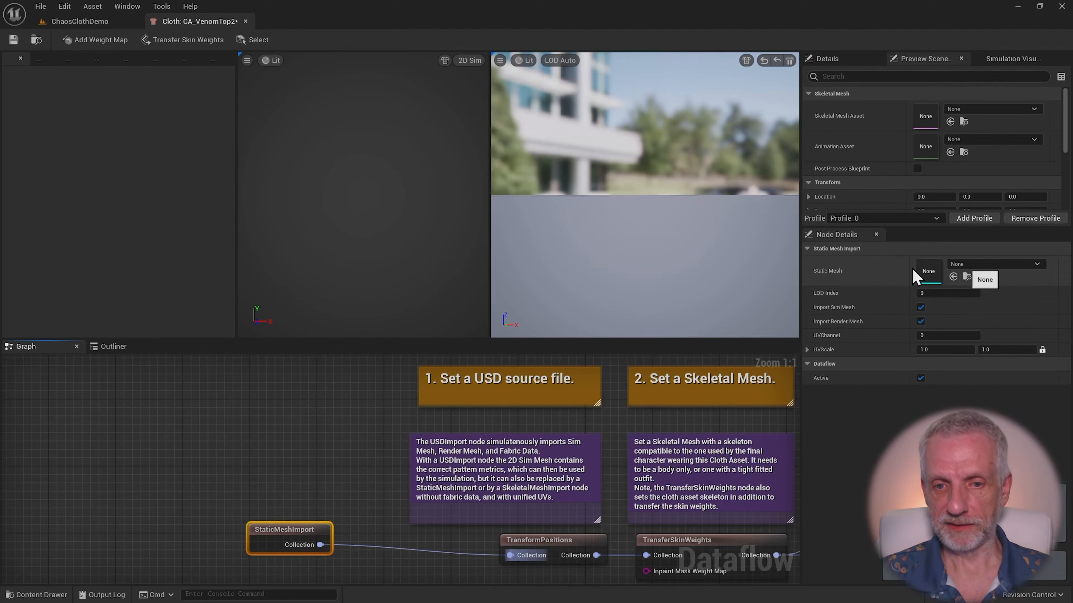
left_click(1031, 266)
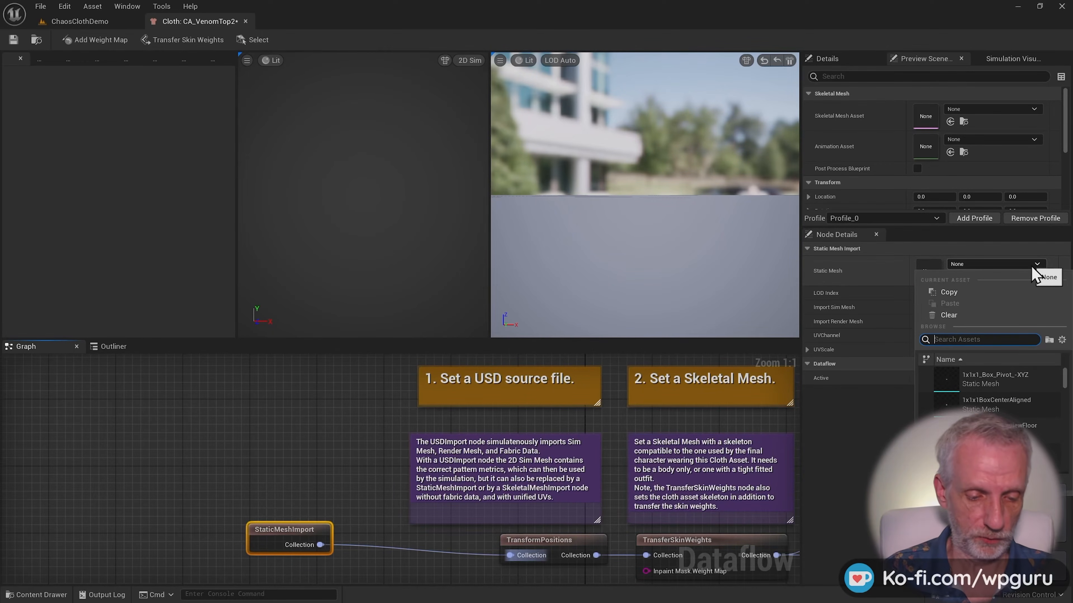
type("top")
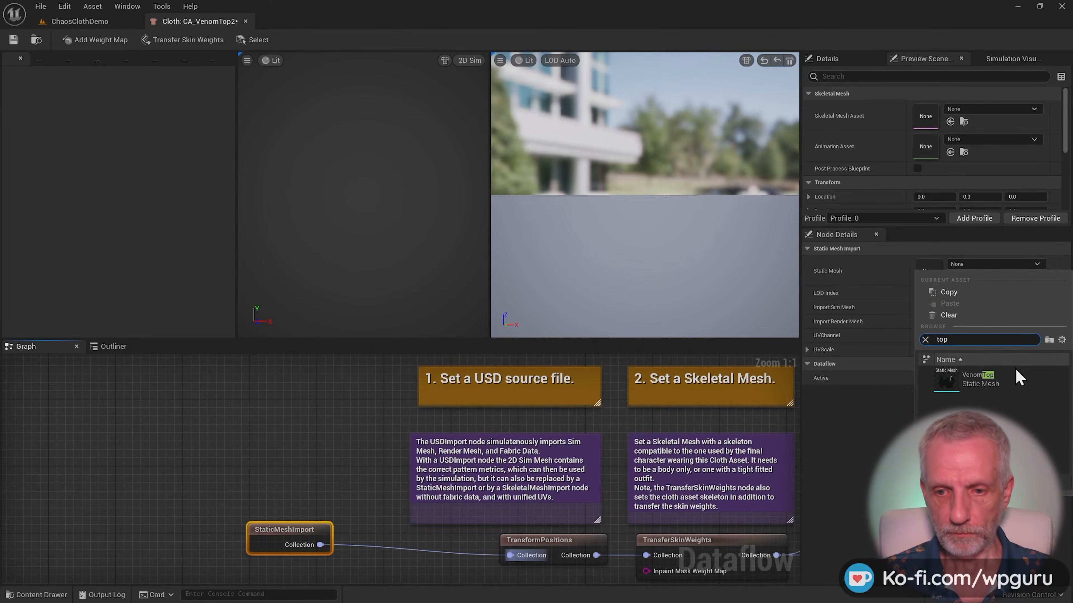
left_click(1004, 378)
Set Zahara as the skeletal mesh of the TransferSkinWeights node.
right_click_drag(282, 488, 24, 467)
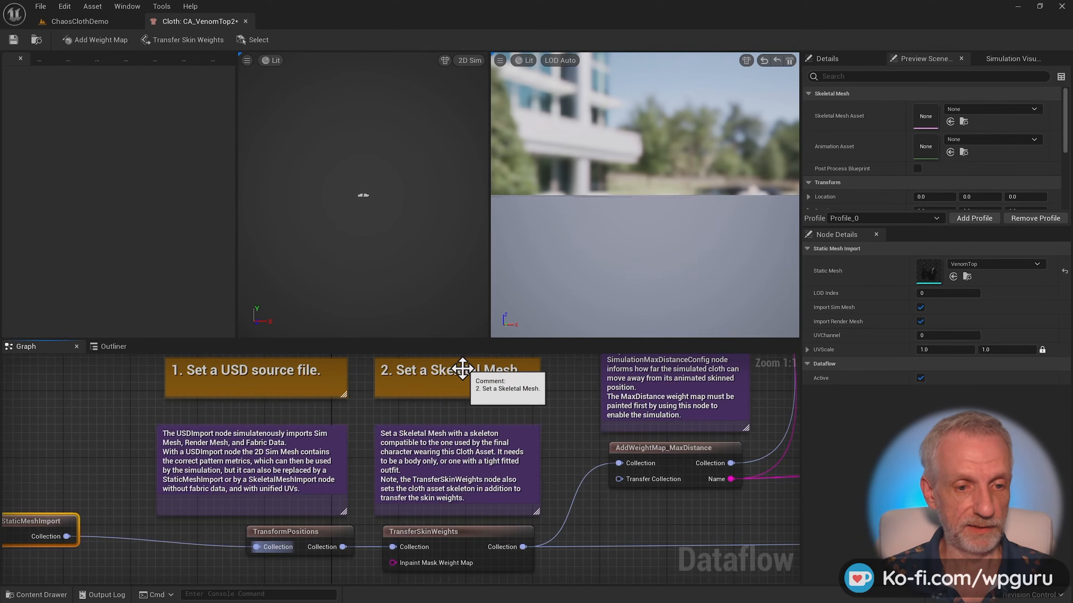
left_click(468, 545)
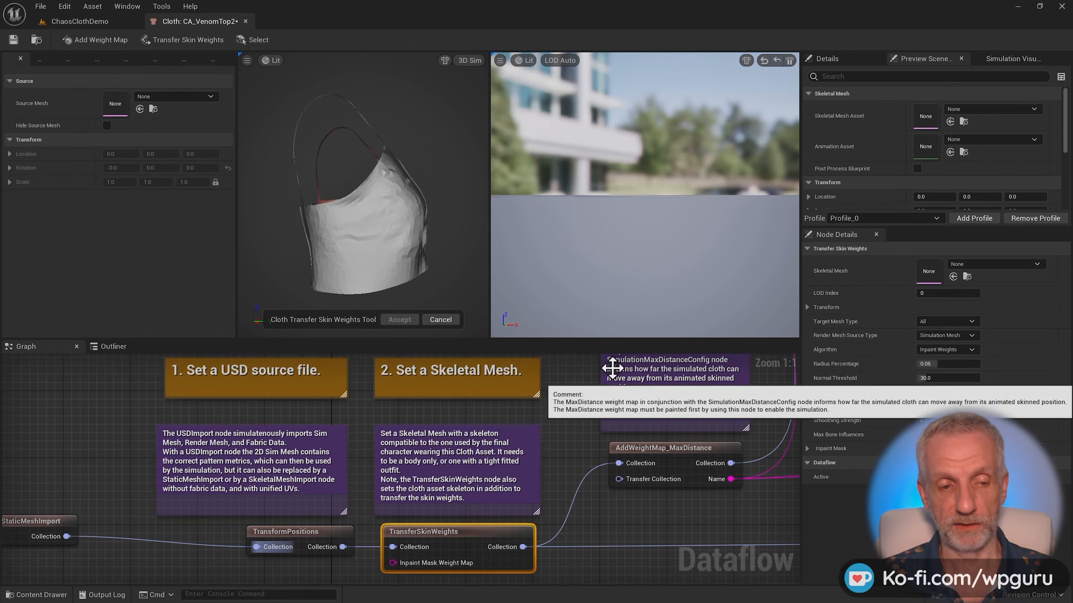
left_click_drag(423, 231, 368, 229, "alt")
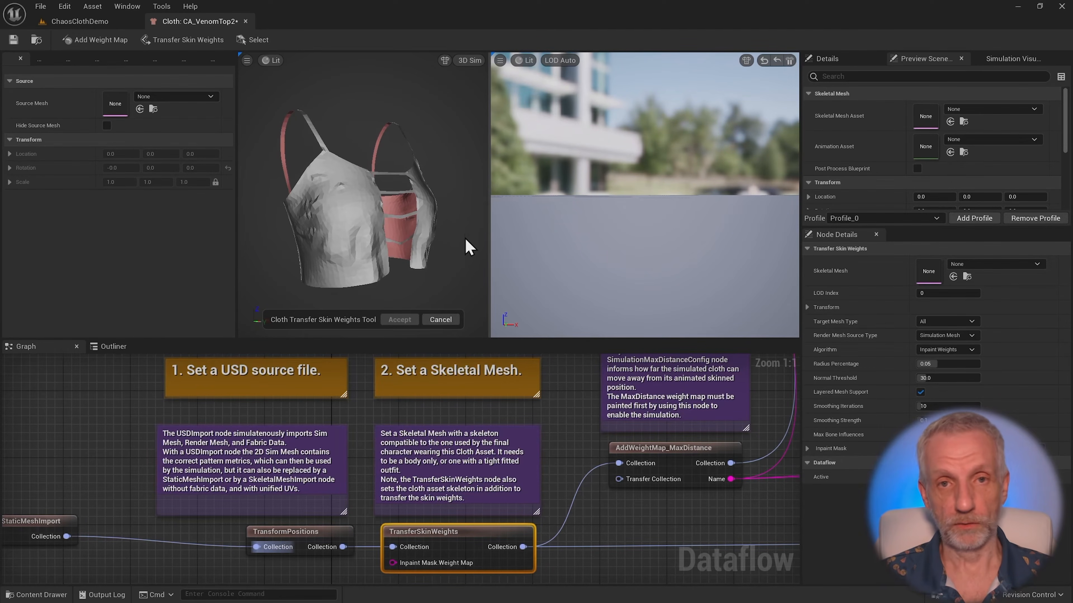
left_click(1022, 265)
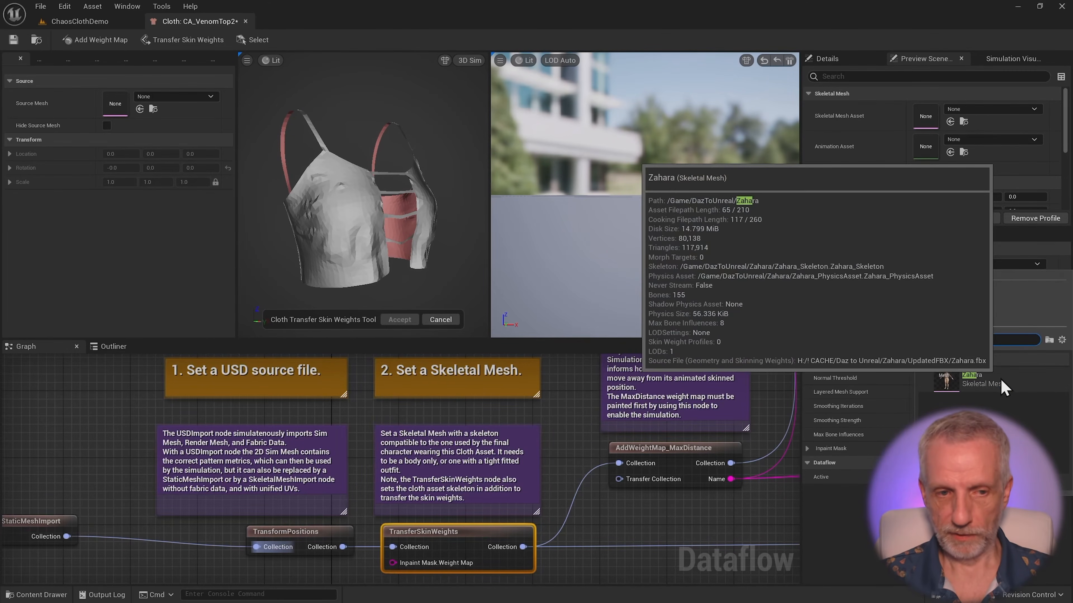
left_click(1004, 386)
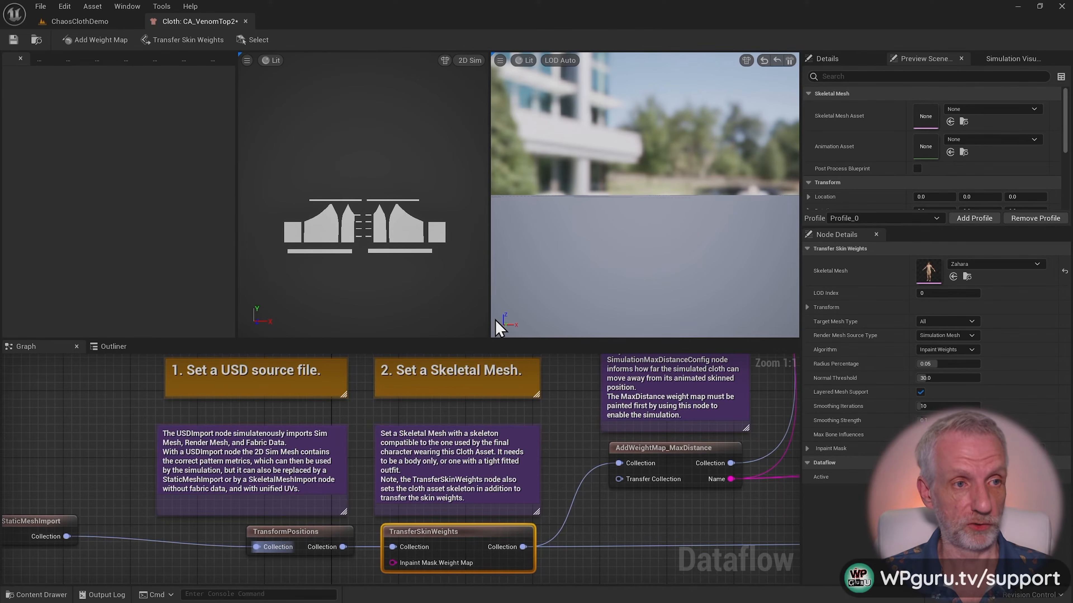
Set the preview scene's skeletal mesh to Zahara and its animation asset to RaiseTheRoof.
left_click(1006, 110)
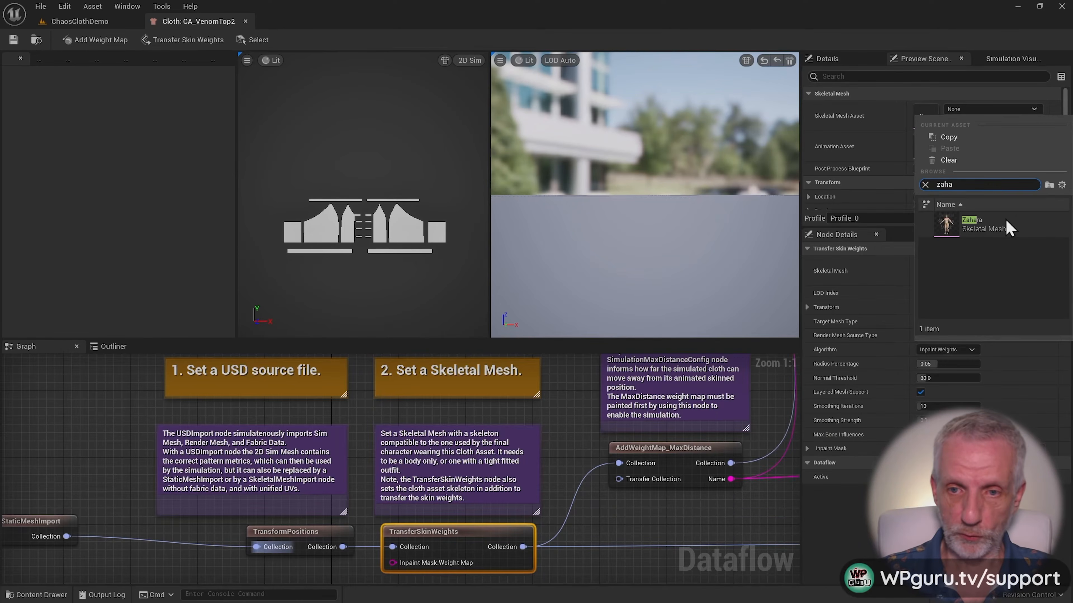
left_click(1006, 227)
key("f")
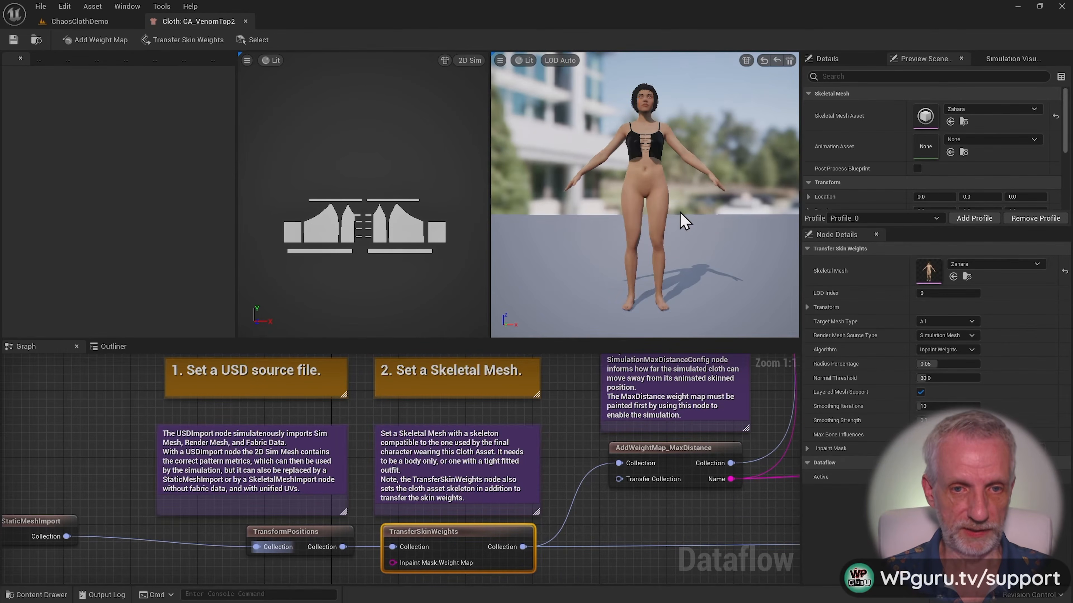
left_click_drag(658, 191, 582, 209, "alt")
left_click(1022, 140)
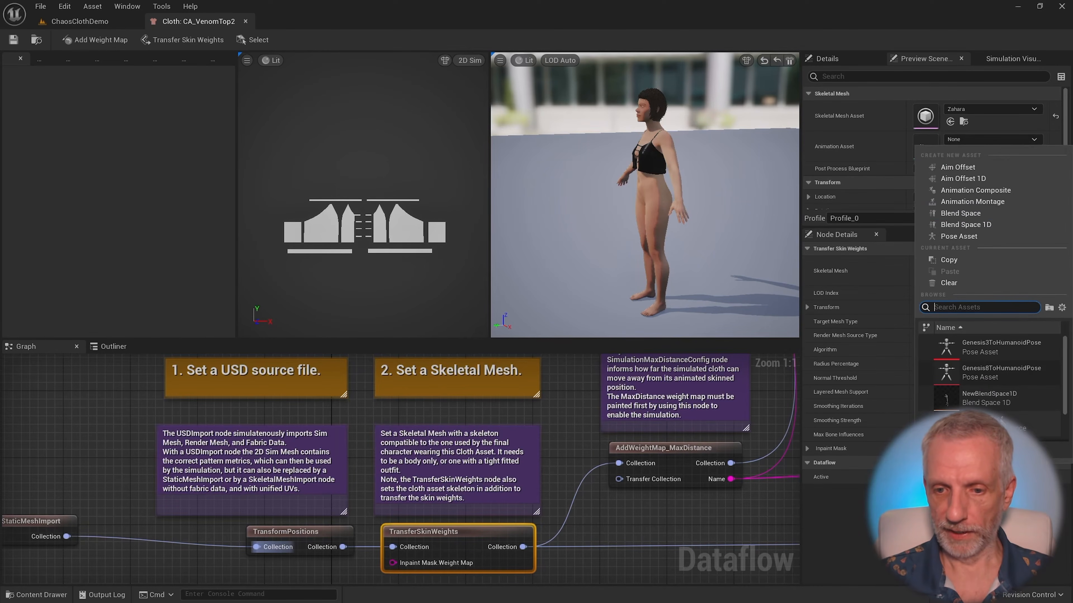
left_click(984, 372)
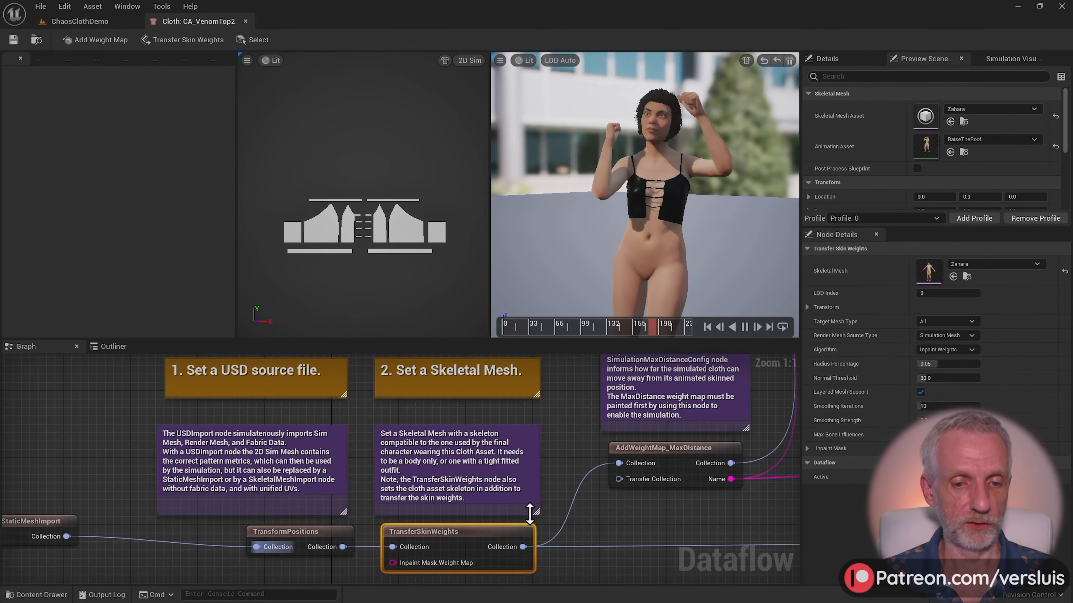
Inspect the AddWeightMap_MaxDistance node's weight map on the top in the 3D Sim view, and close the CA_VenomTop2 editor.
mouse_move(536, 469)
right_mouse_down()
mouse_move(477, 493)
mouse_move(482, 434)
right_mouse_up()
double_click(382, 545)
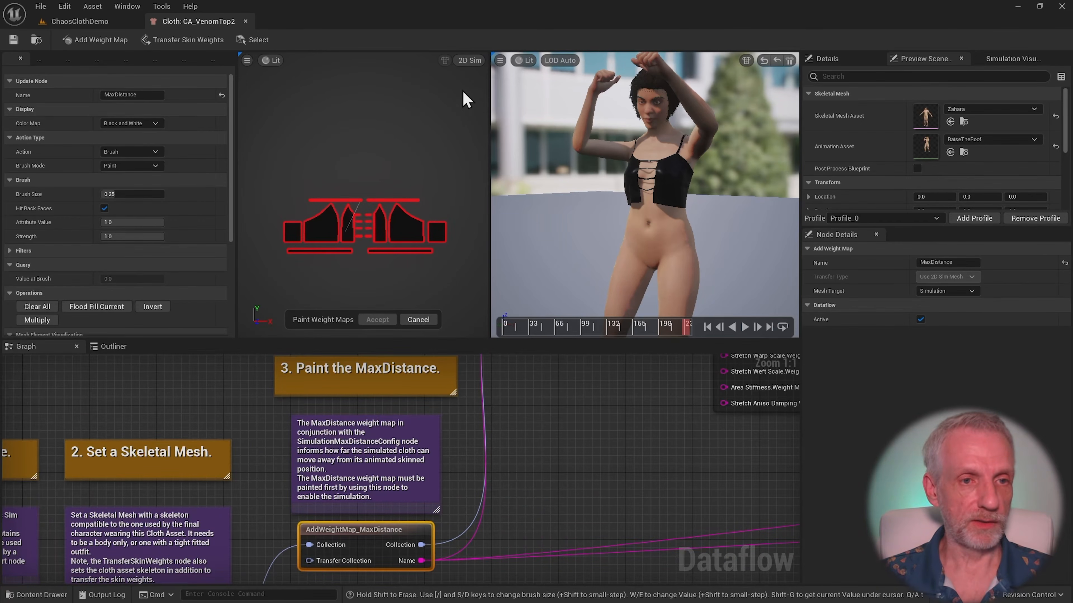
left_click(481, 87)
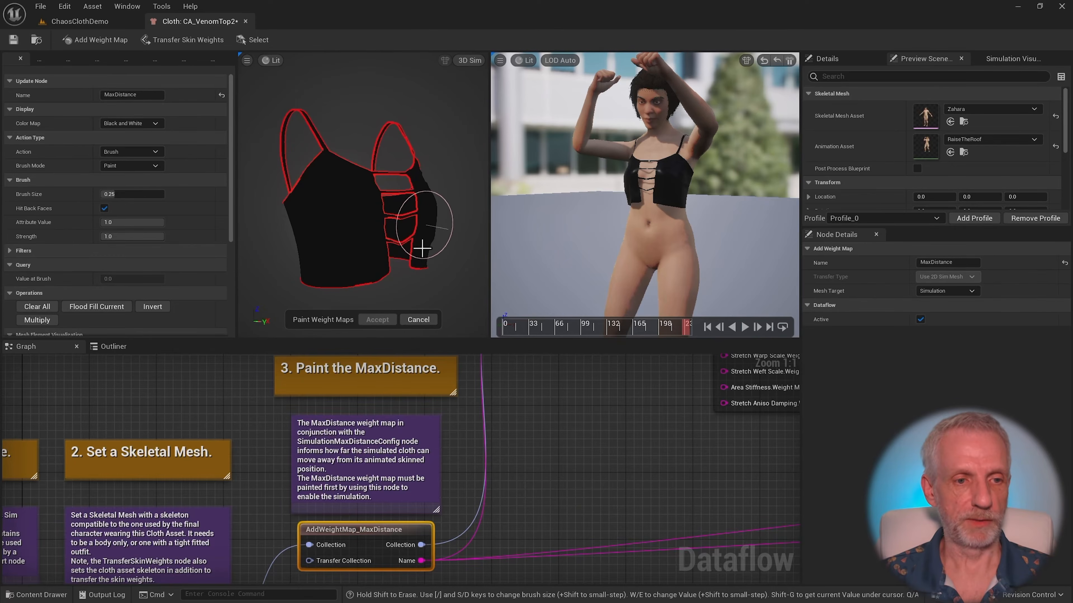
mouse_move(371, 274)
left_mouse_down("alt")
mouse_move(291, 271)
mouse_move(327, 281)
mouse_move(300, 271)
mouse_move(383, 236)
mouse_move(419, 258)
left_mouse_up("alt")
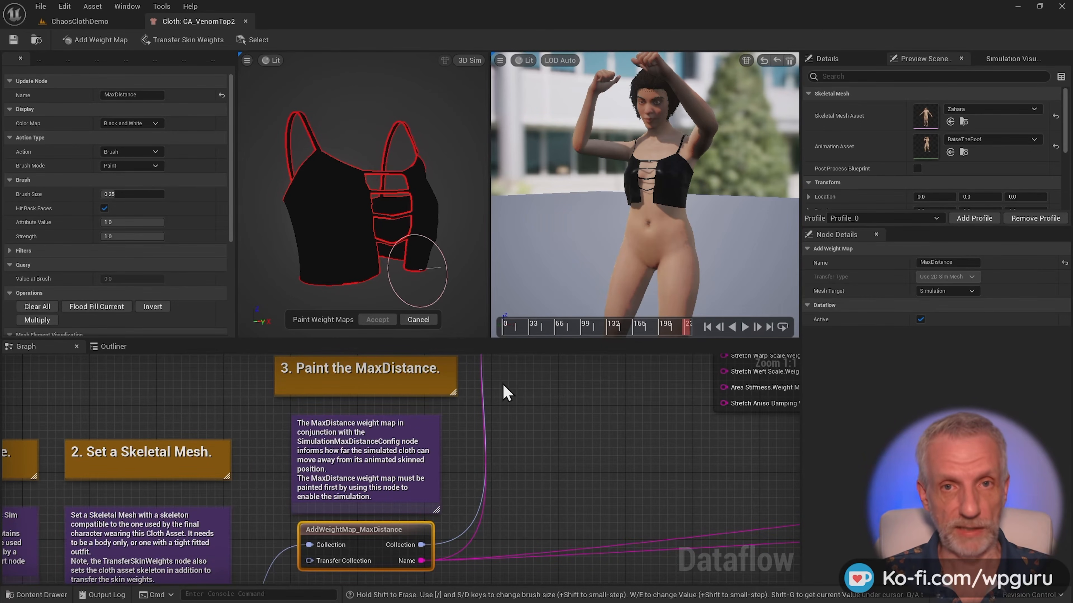
left_click(247, 23)
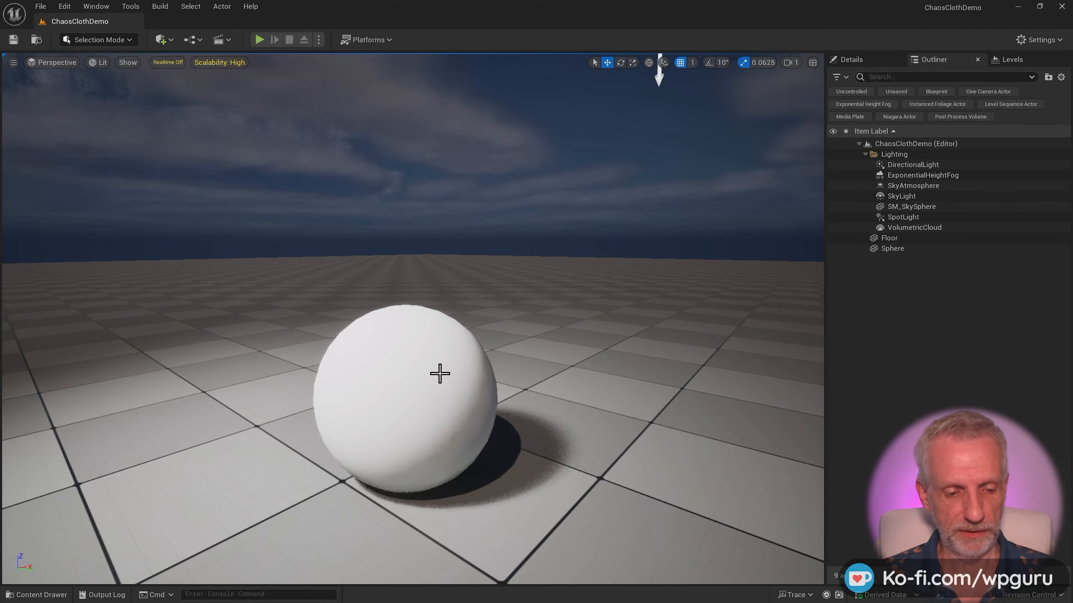
Create a Blueprint Class with Actor as parent in the Zahara folder and name it BP_Zahara.
key("ctrl+space")
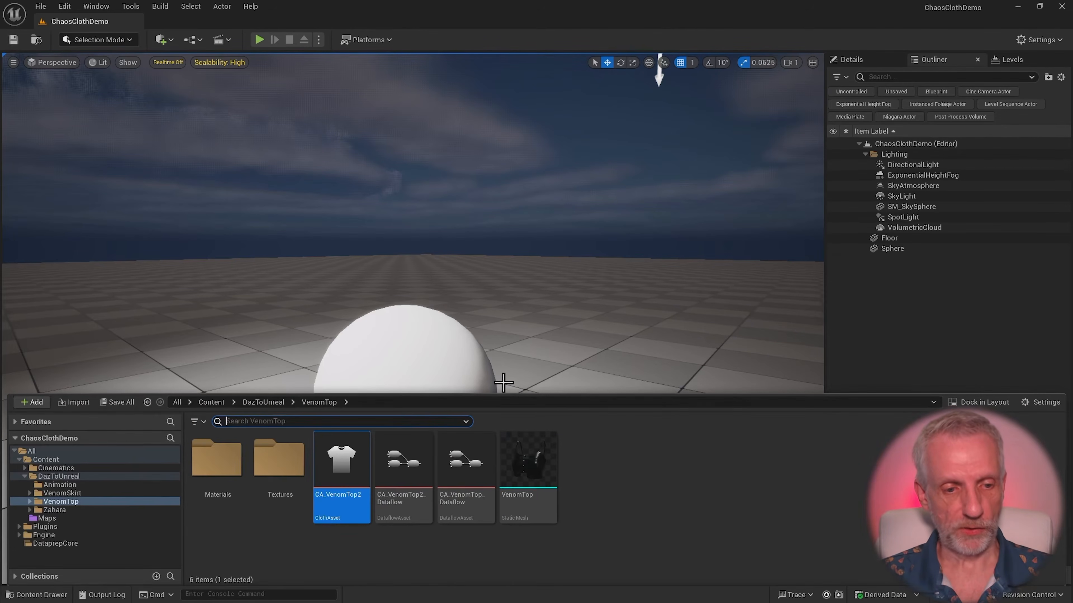
left_click(77, 511)
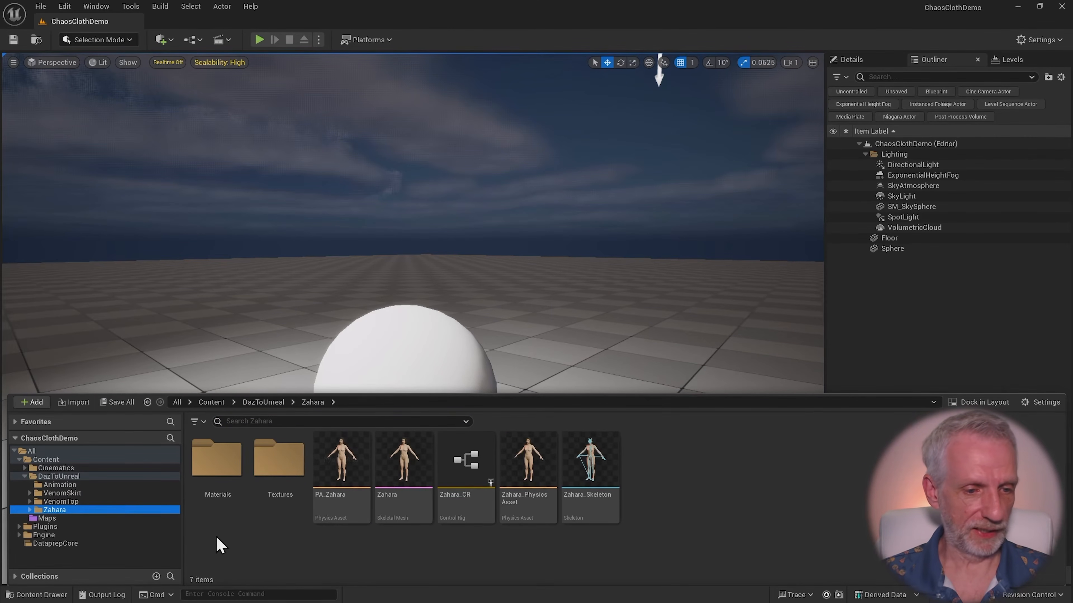
right_click(687, 502)
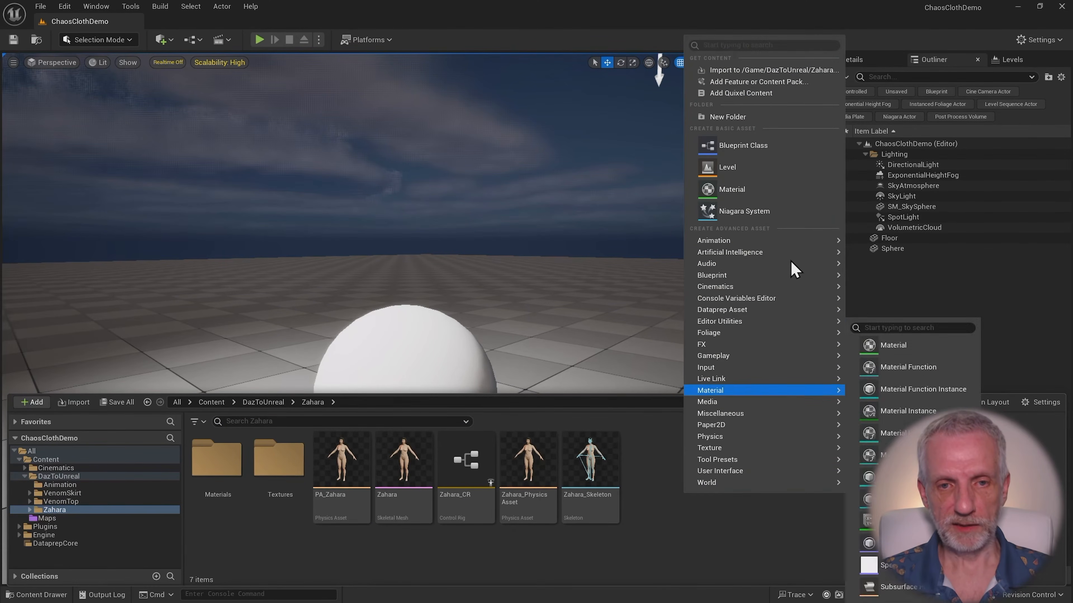
left_click(781, 149)
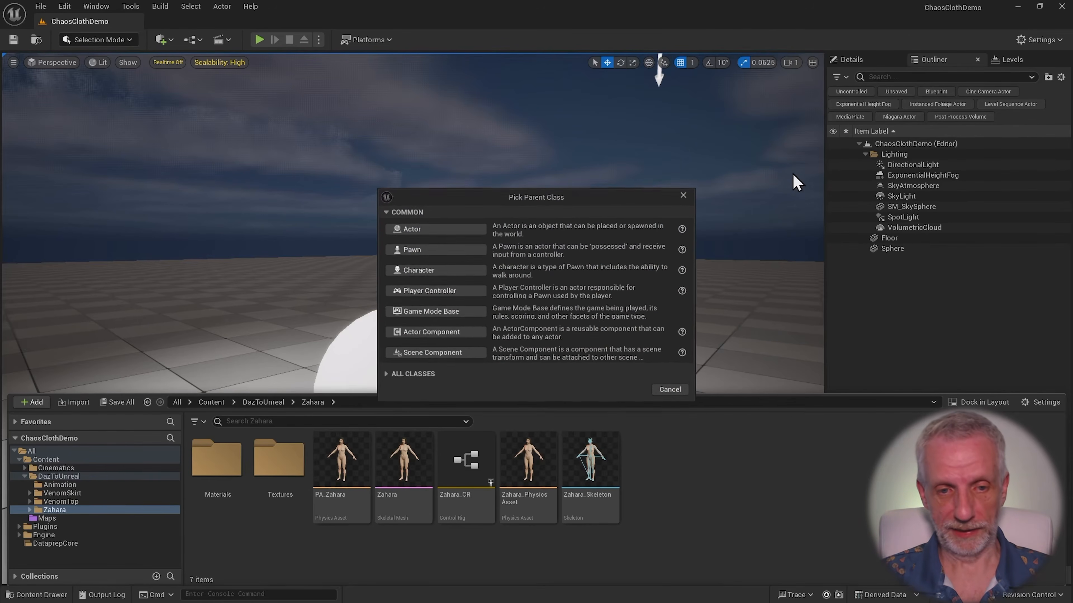
left_click(435, 229)
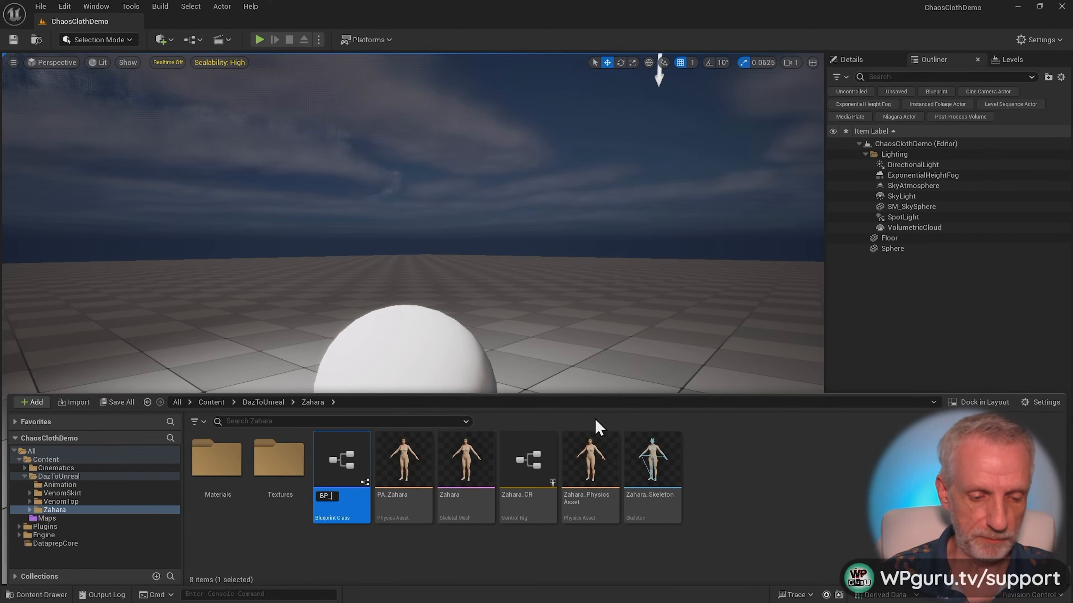
type("BP_Zahara")
key("Return")
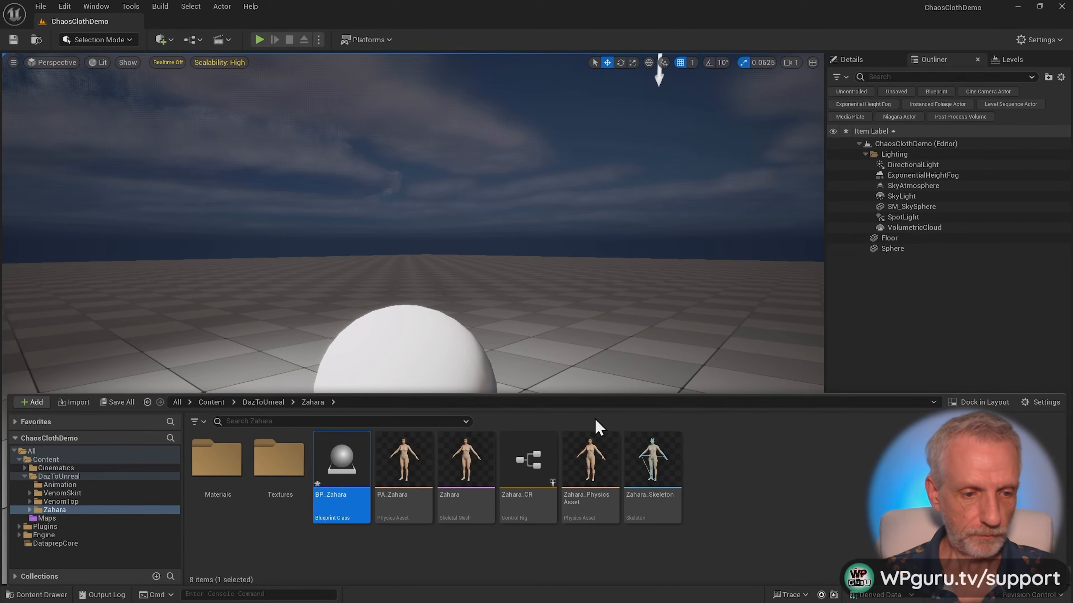
Open BP_Zahara and add a skeletal mesh component named Daz Mesh.
double_click(341, 453)
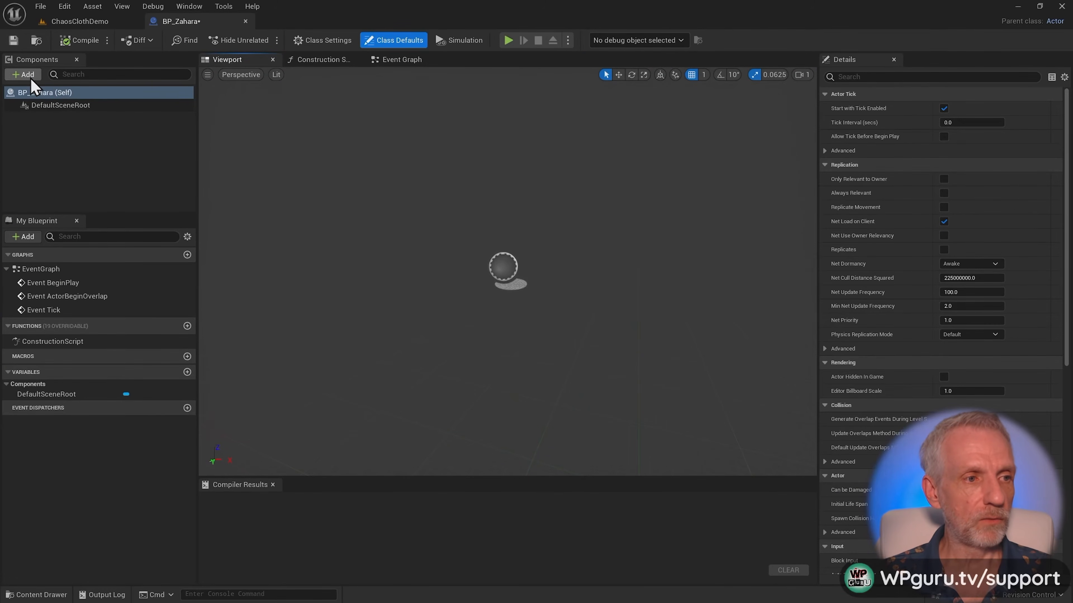
left_click(23, 74)
type("skel")
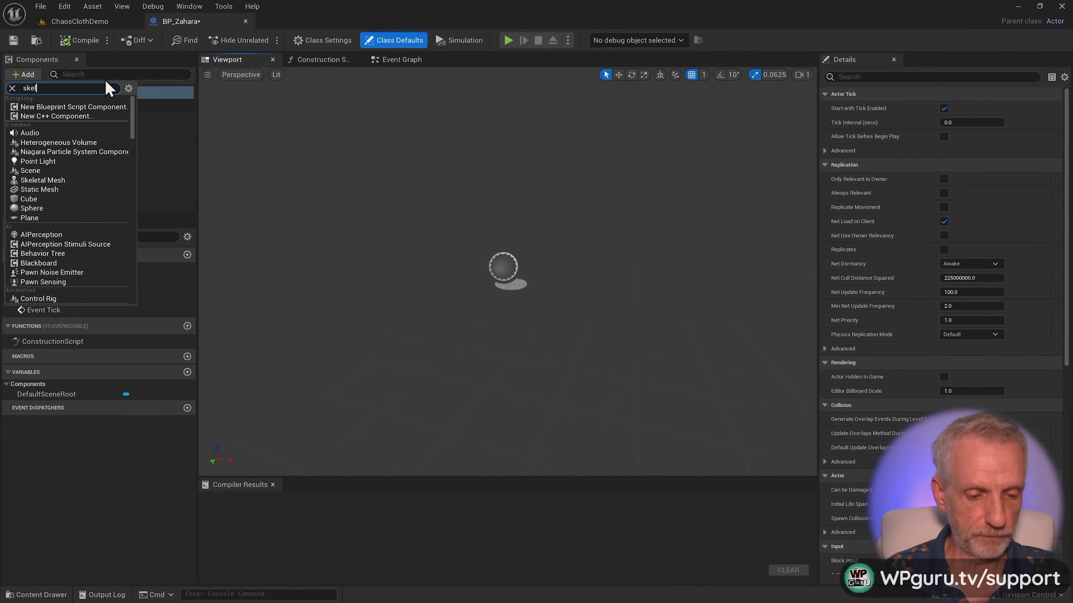
type("et")
left_click(72, 127)
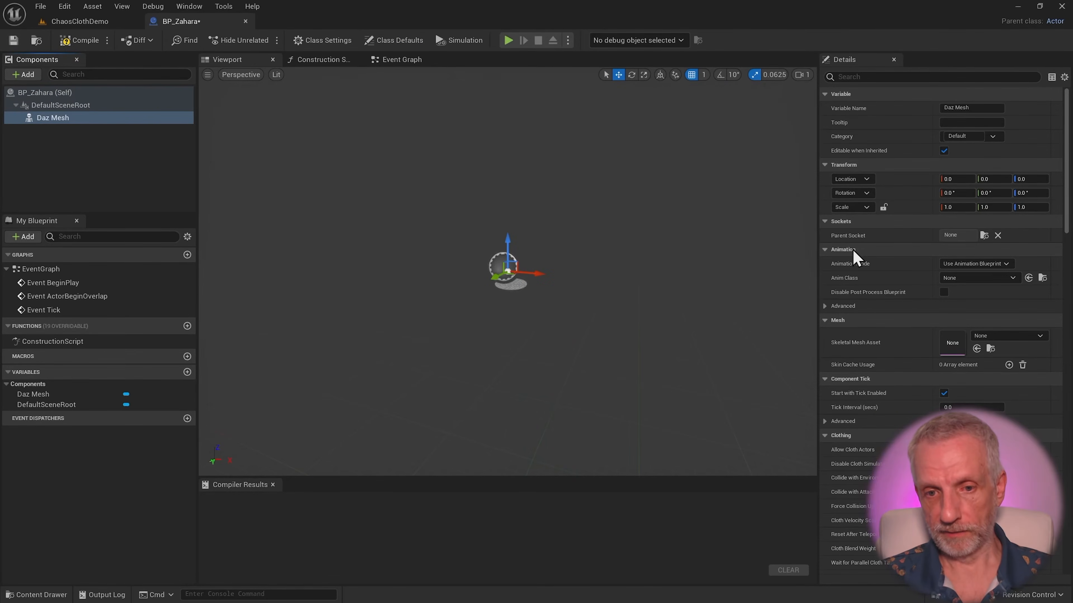
Assign Zahara as the skeletal mesh asset of the Daz Mesh component.
scroll(847, 253, "down", 3)
left_click(995, 254)
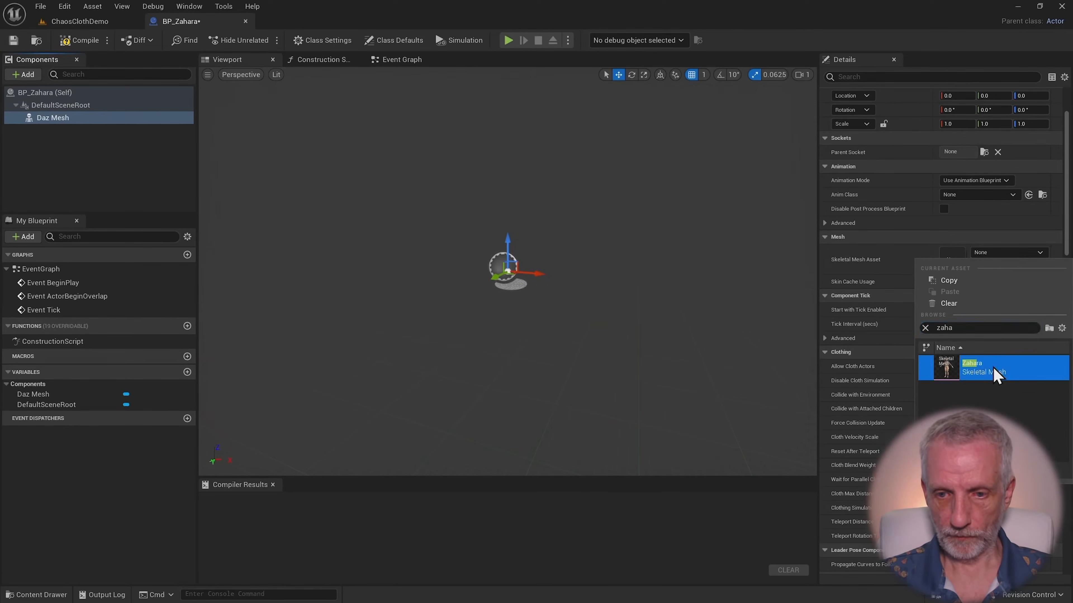
left_click(984, 368)
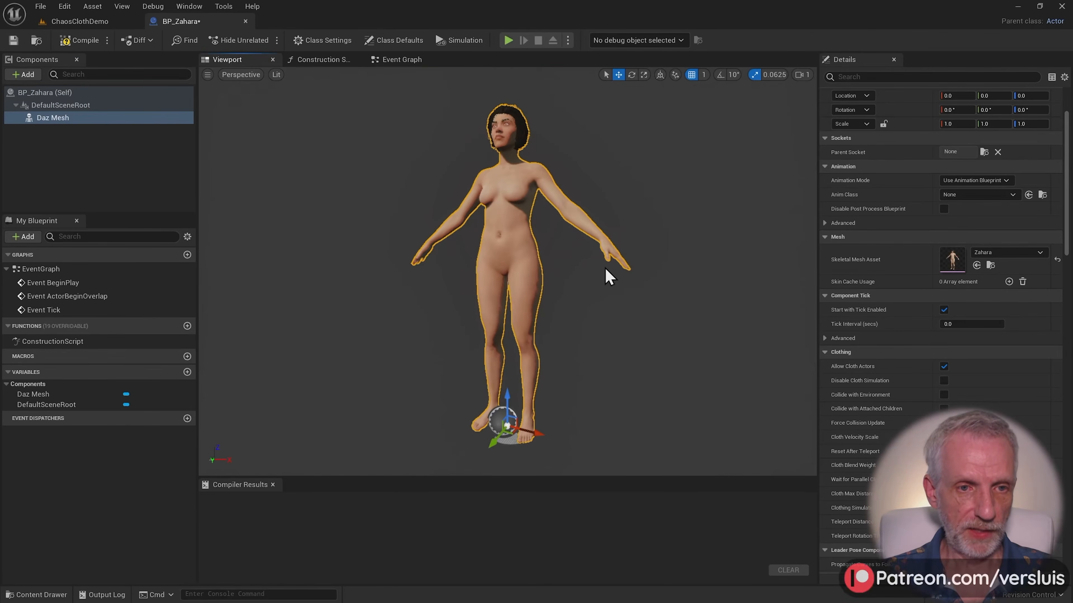
left_click_drag(605, 269, 585, 287, "alt")
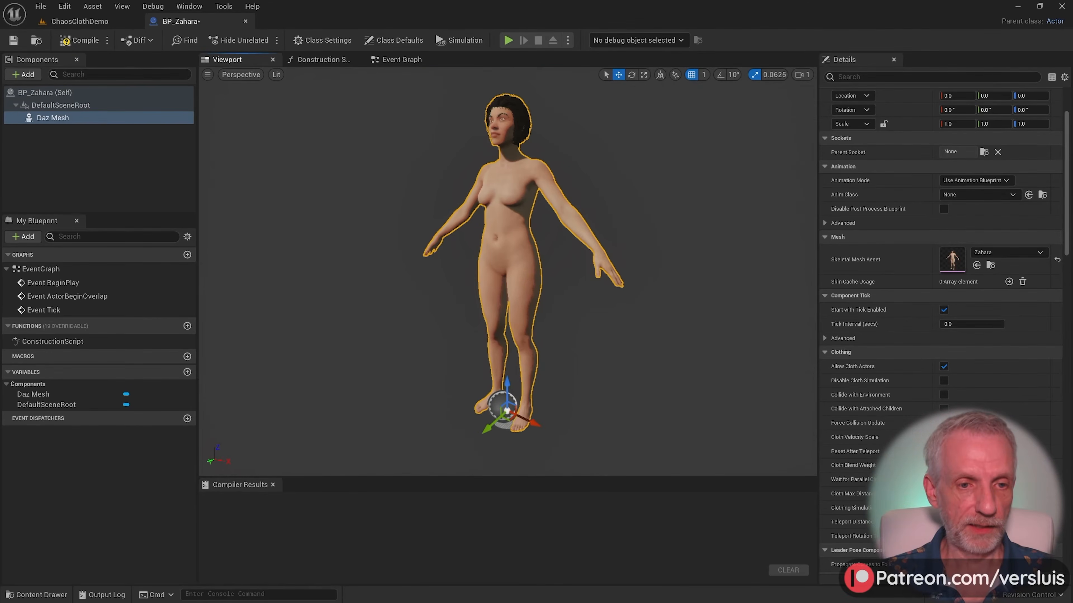
Add a Chaos Cloth component as a child of Daz Mesh, keeping its default name.
left_click(26, 76)
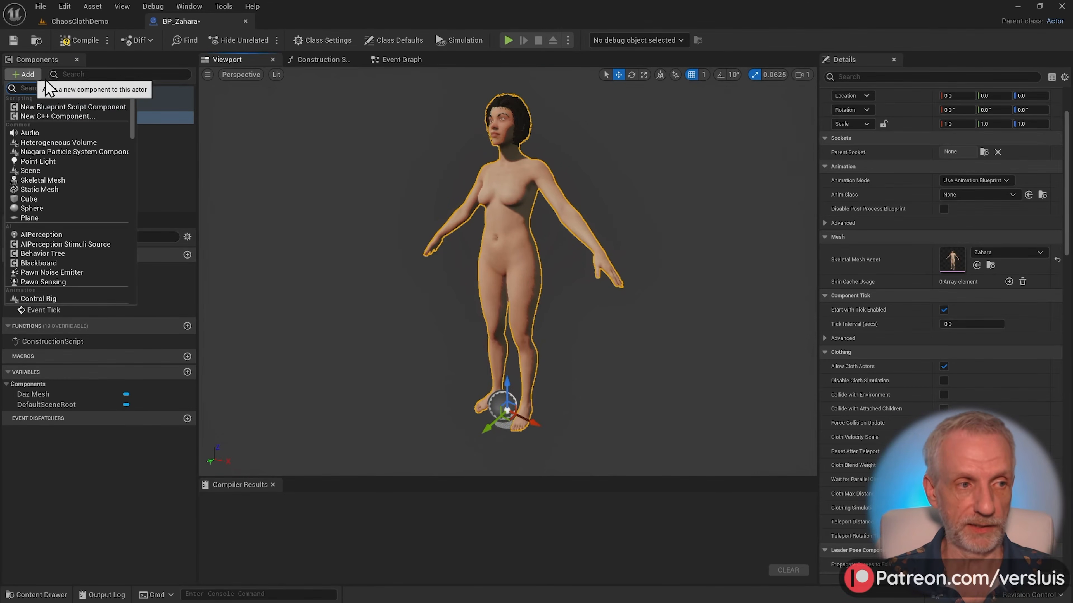
type("cloth")
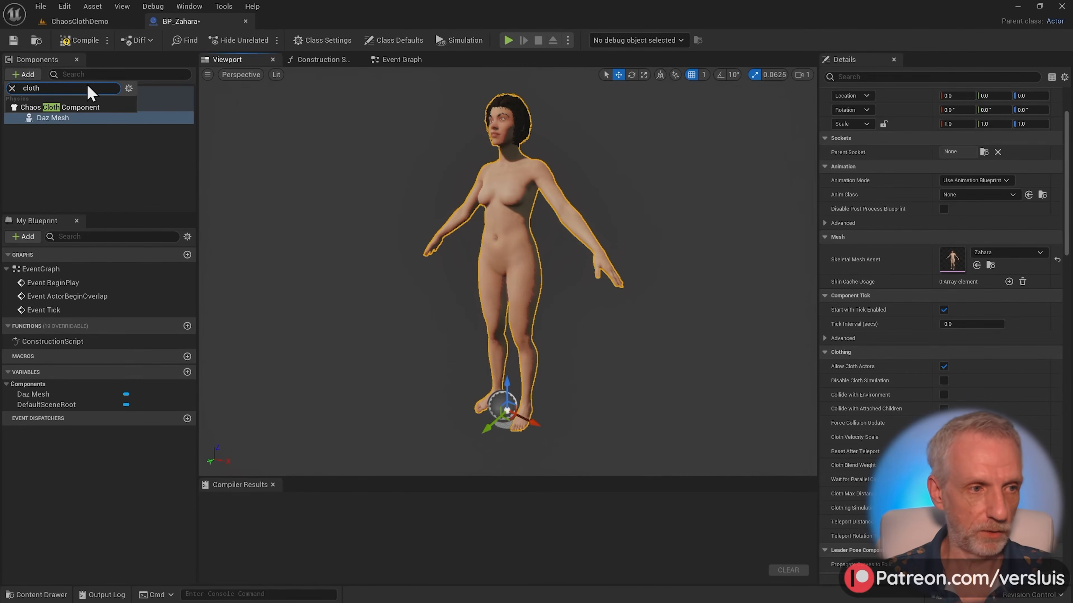
left_click(64, 107)
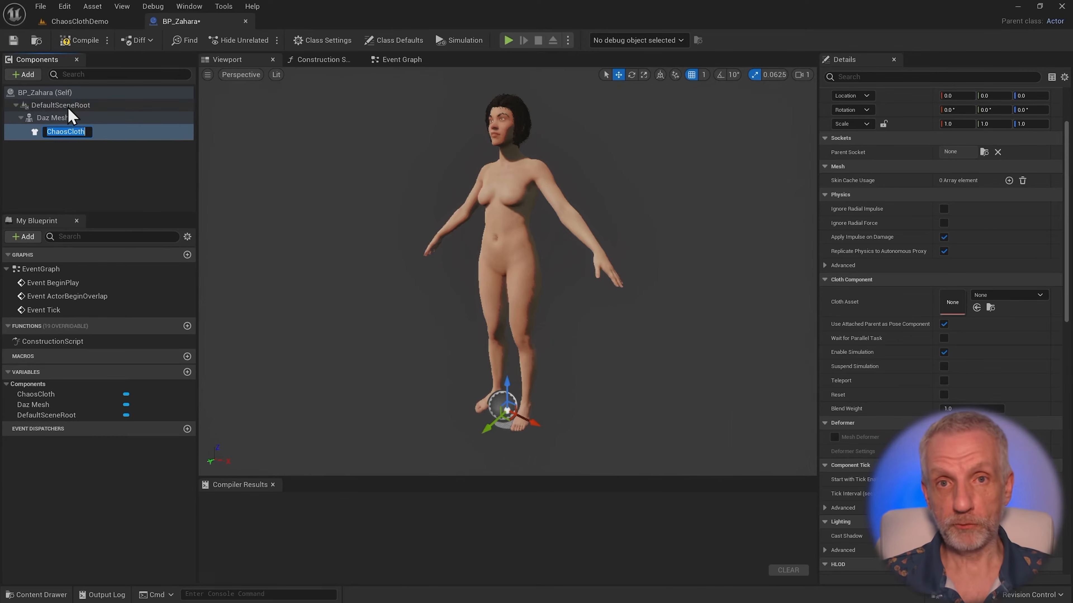
left_click(79, 148)
Duplicate the ChaosCloth component, naming the copy Top and the original Skirt.
left_click(79, 132)
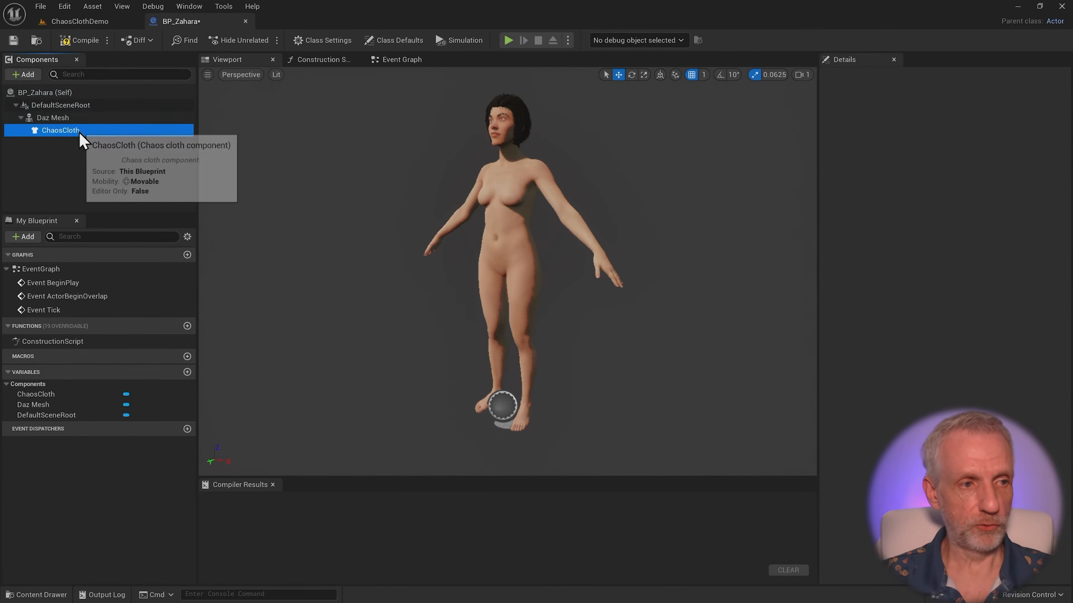
key("ctrl+d")
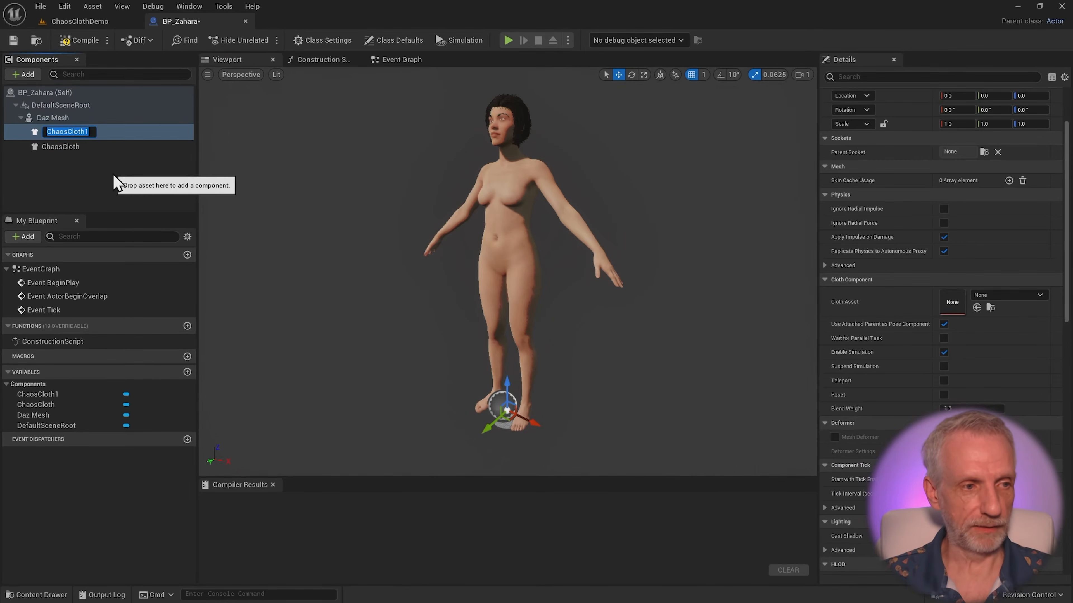
type("Top")
key("Return")
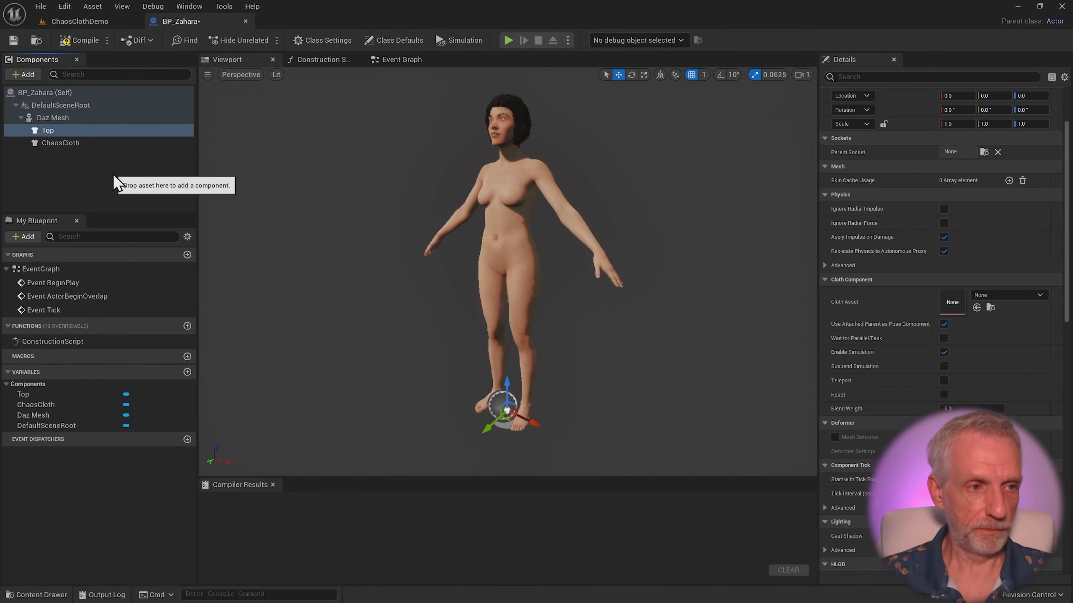
left_click(96, 144)
key("F2")
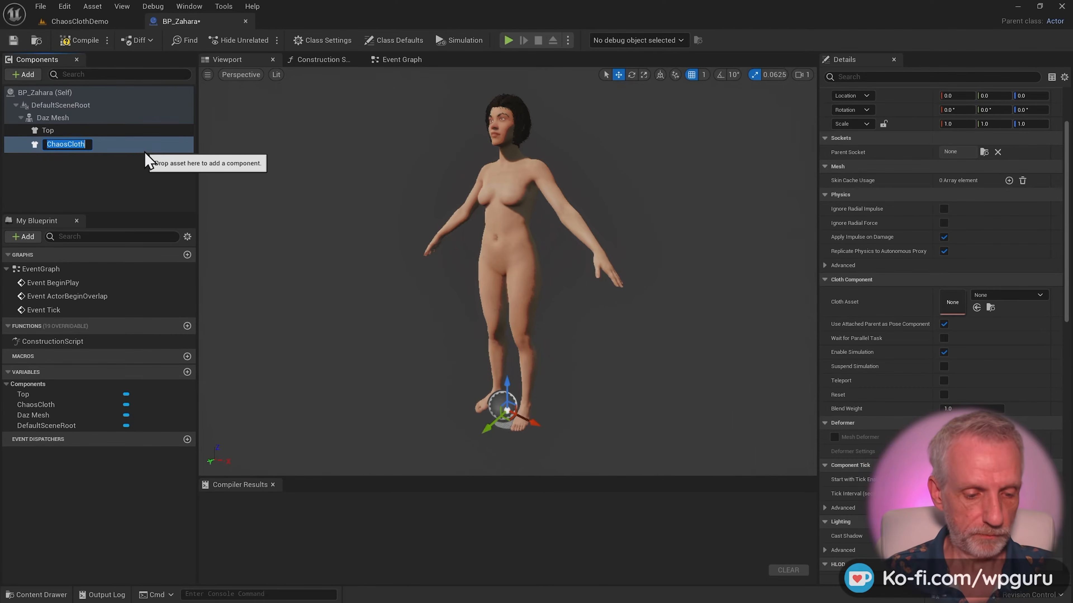
type("Skirt")
key("Return")
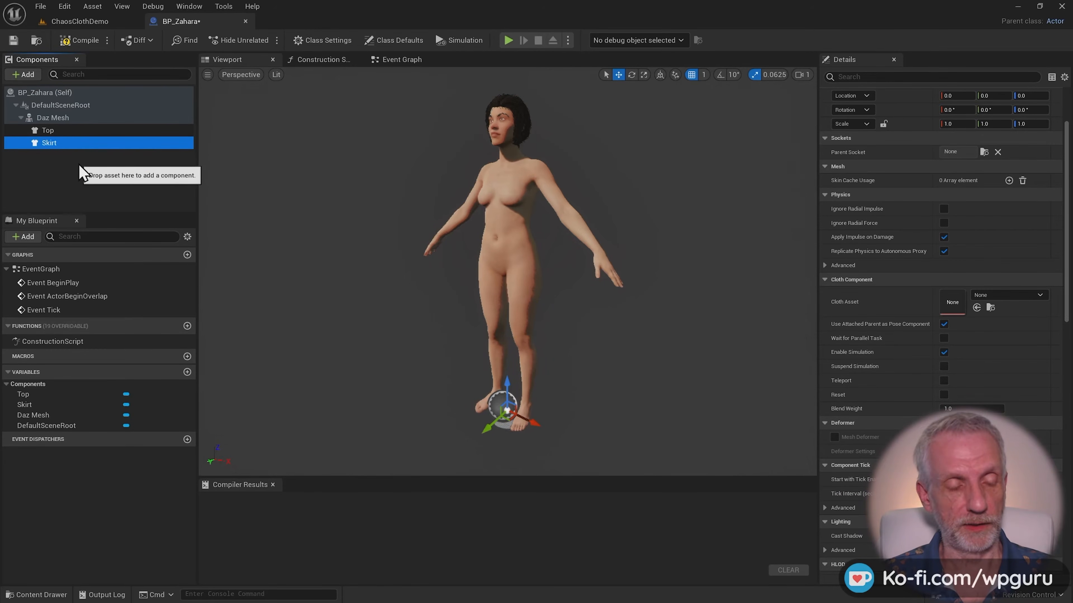
Assign CA_VenomTop2 as the cloth asset of the Top component.
left_click(62, 133)
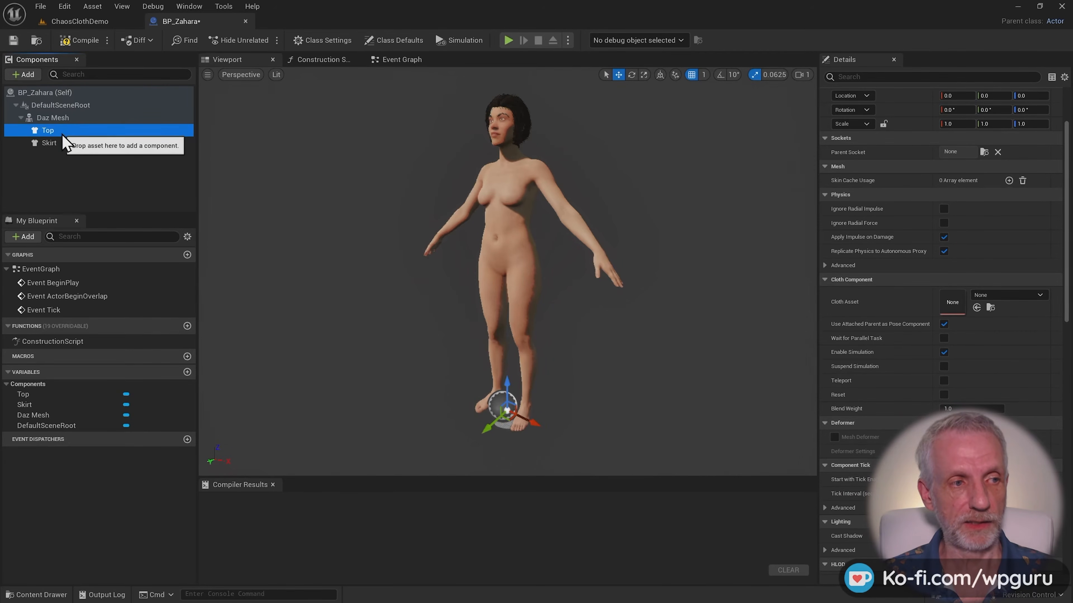
scroll(881, 207, "down", 5)
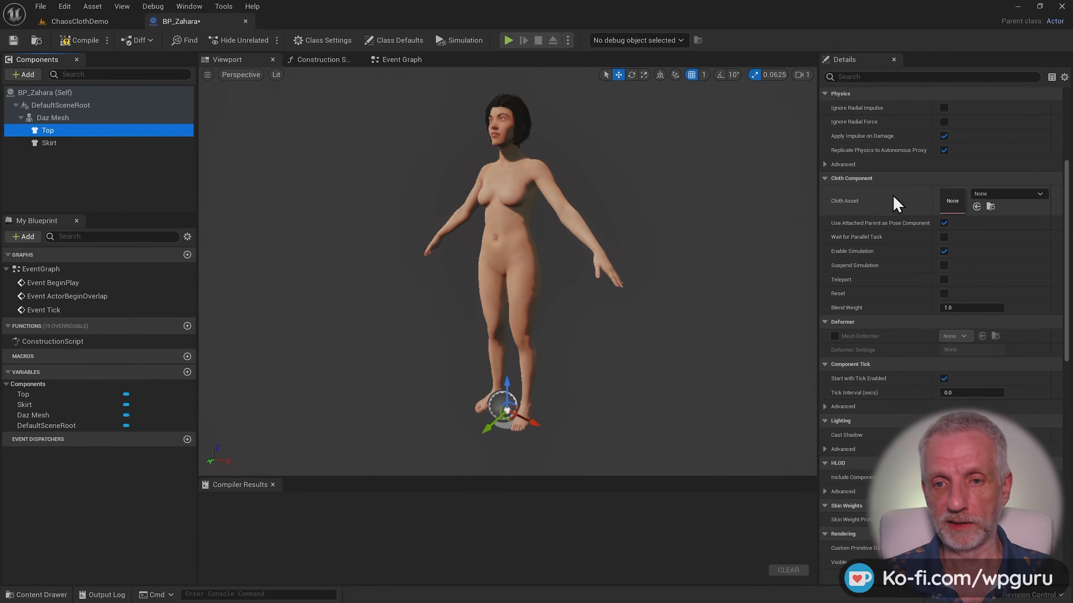
left_click(1015, 195)
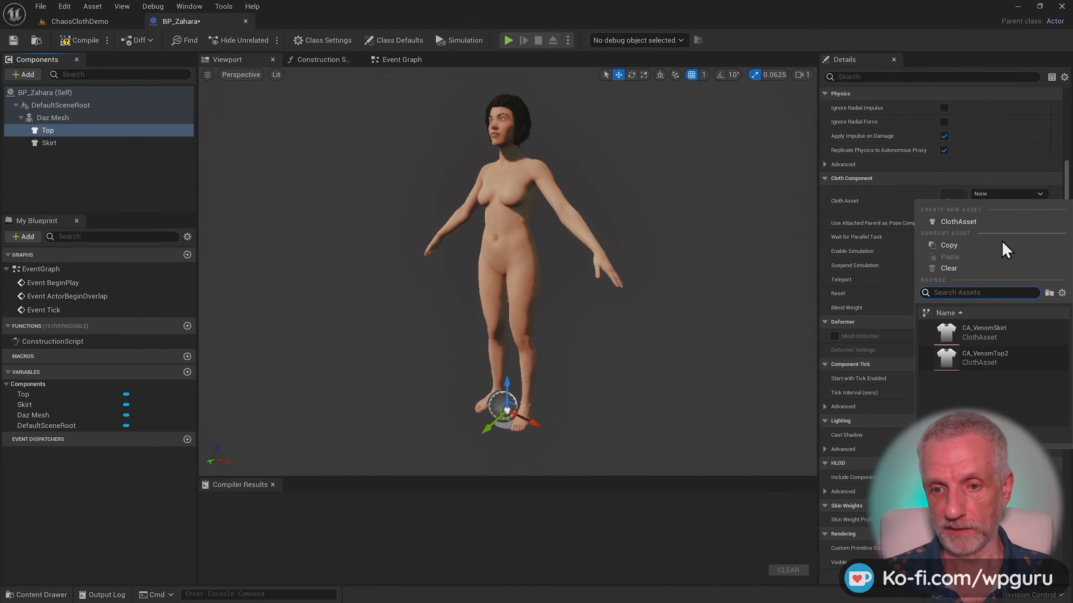
left_click(1004, 364)
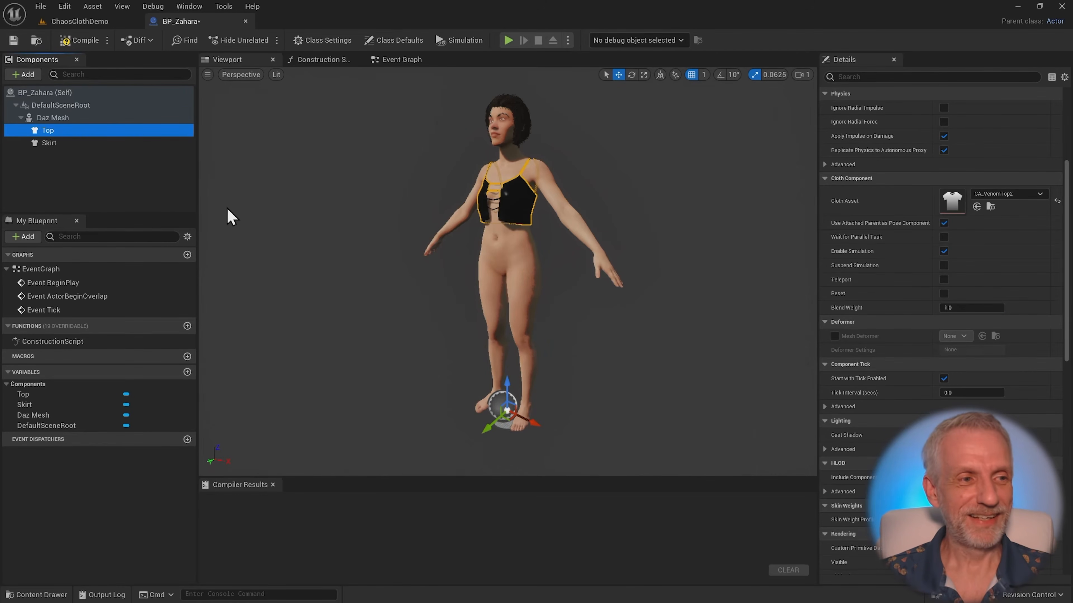
Assign CA_VenomSkirt as the cloth asset of the Skirt component.
left_click(60, 144)
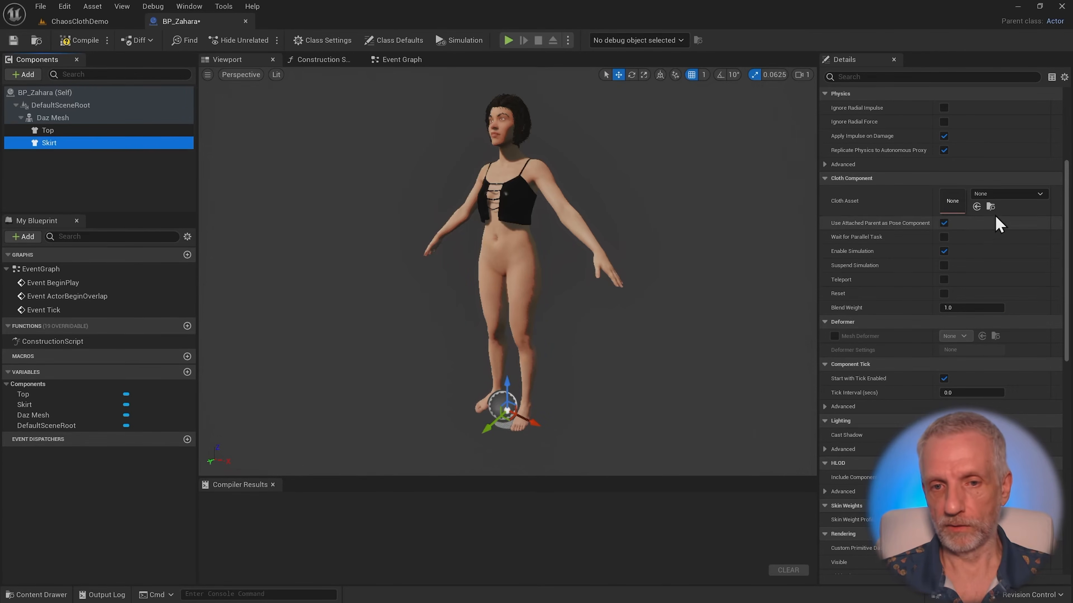
left_click(1016, 195)
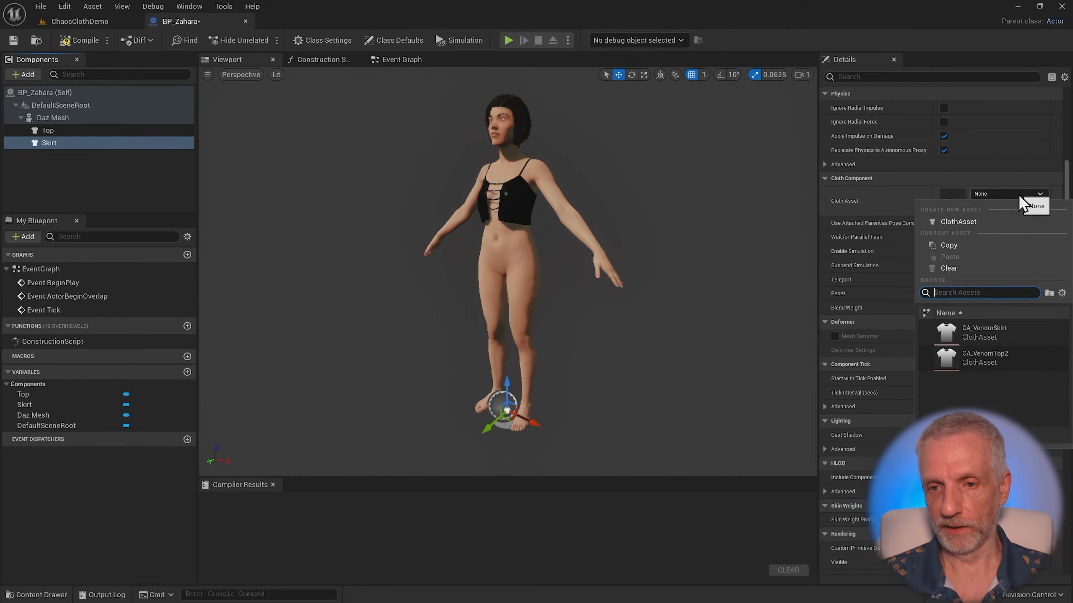
left_click(1002, 338)
mouse_move(524, 243)
left_mouse_down("alt")
mouse_move(392, 262)
mouse_move(515, 249)
left_mouse_up("alt")
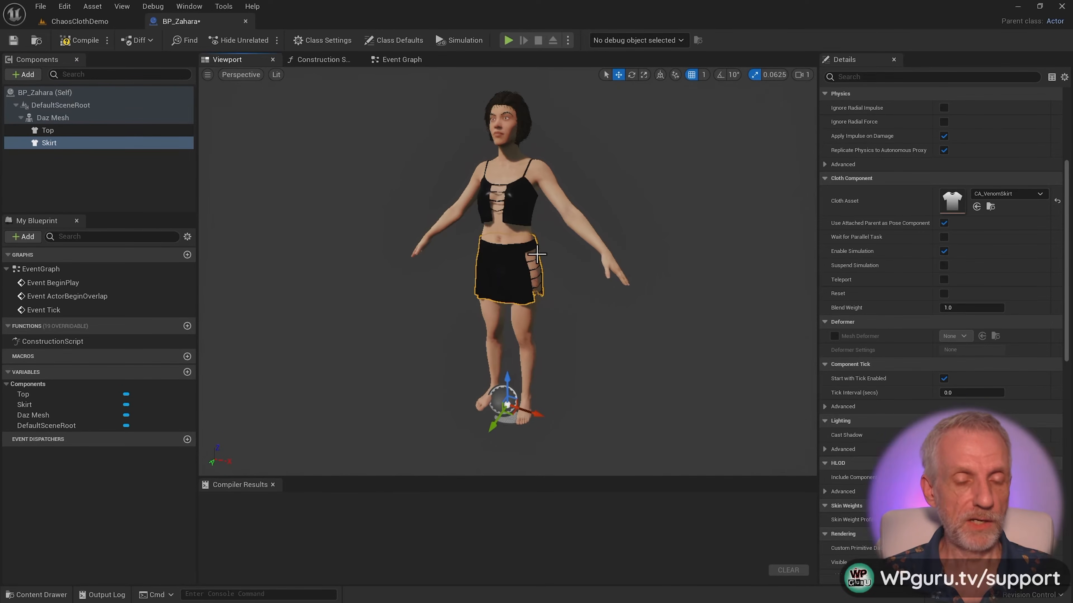
Save the BP_Zahara blueprint and close its editor.
middle_click_drag(532, 257, 542, 277, "alt")
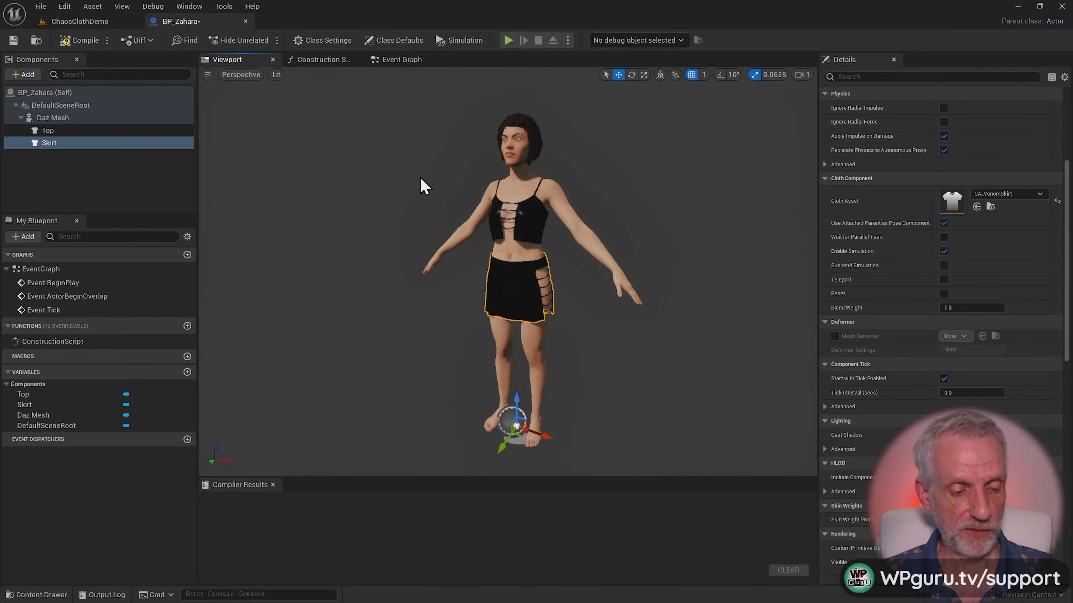
key("ctrl+s")
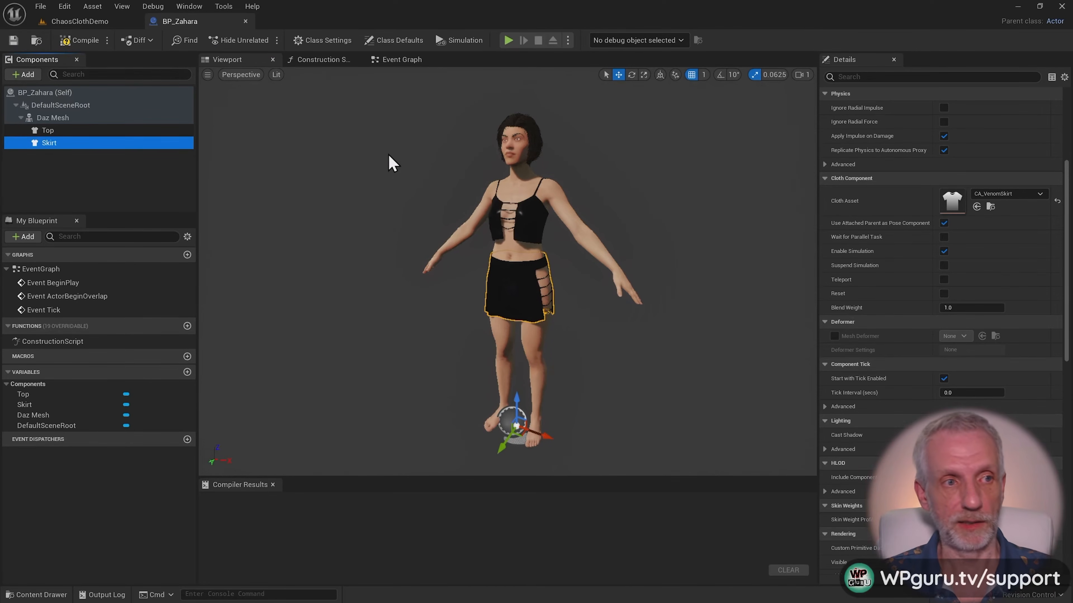
left_click(246, 22)
Delete the sphere from the ChaosClothDemo level and place a BP_Zahara actor from the Zahara folder on the floor.
left_click(448, 349)
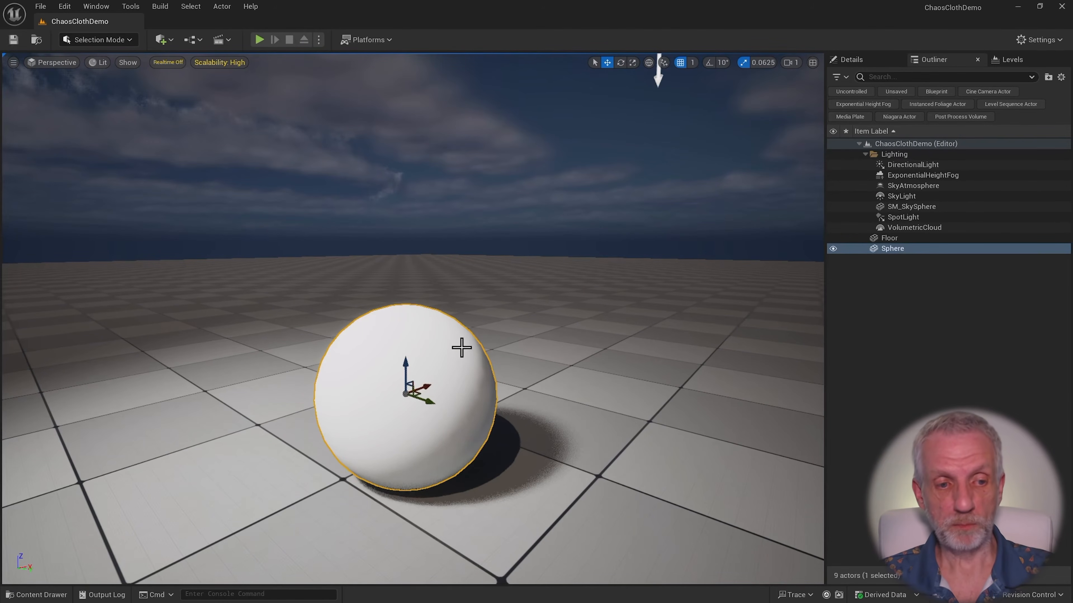
key("Delete")
key("s")
mouse_move(443, 401)
right_mouse_down()
mouse_move(444, 416)
mouse_move(464, 409)
mouse_move(435, 408)
mouse_move(442, 402)
right_mouse_up()
scroll(442, 401, "down", 1)
key("ctrl+space")
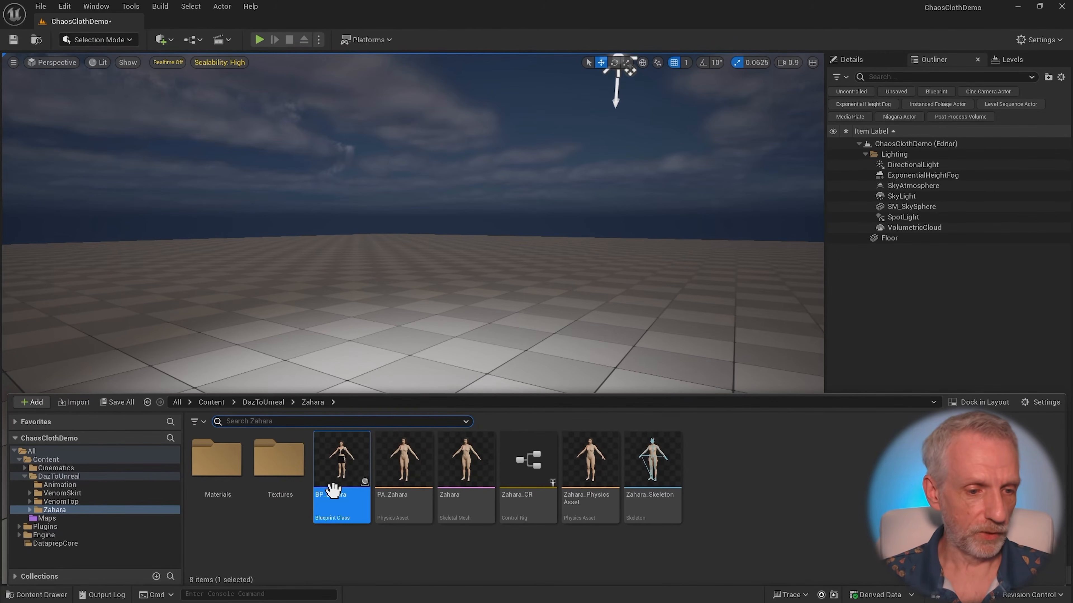
left_click_drag(341, 462, 612, 379)
right_click_drag(480, 349, 448, 367, "ctrl")
left_click_drag(448, 366, 401, 408, "ctrl")
Enable 10° rotation snapping and rotate BP_Zahara about its vertical axis so she faces more towards the camera.
key("e")
left_click_drag(473, 446, 694, 145)
left_click(702, 62)
mouse_move(475, 453)
left_mouse_down()
mouse_move(500, 442)
mouse_move(479, 465)
mouse_move(494, 456)
left_mouse_up()
key("w")
right_click_drag(472, 402, 474, 409)
scroll(464, 403, "down", 4)
key("e")
key("s")
scroll(474, 409, "down", 3)
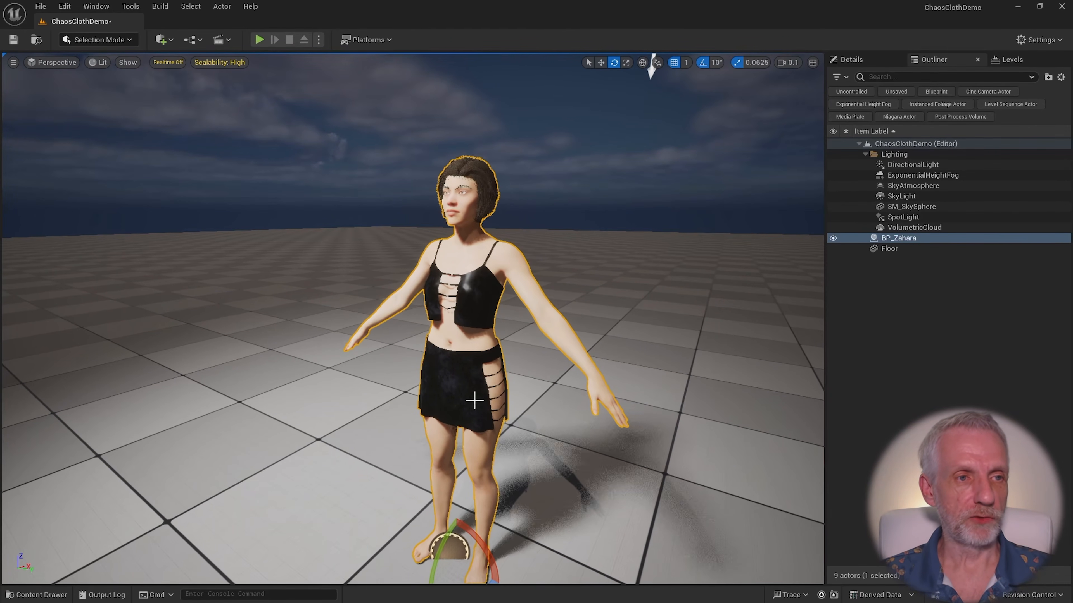
left_click(318, 40)
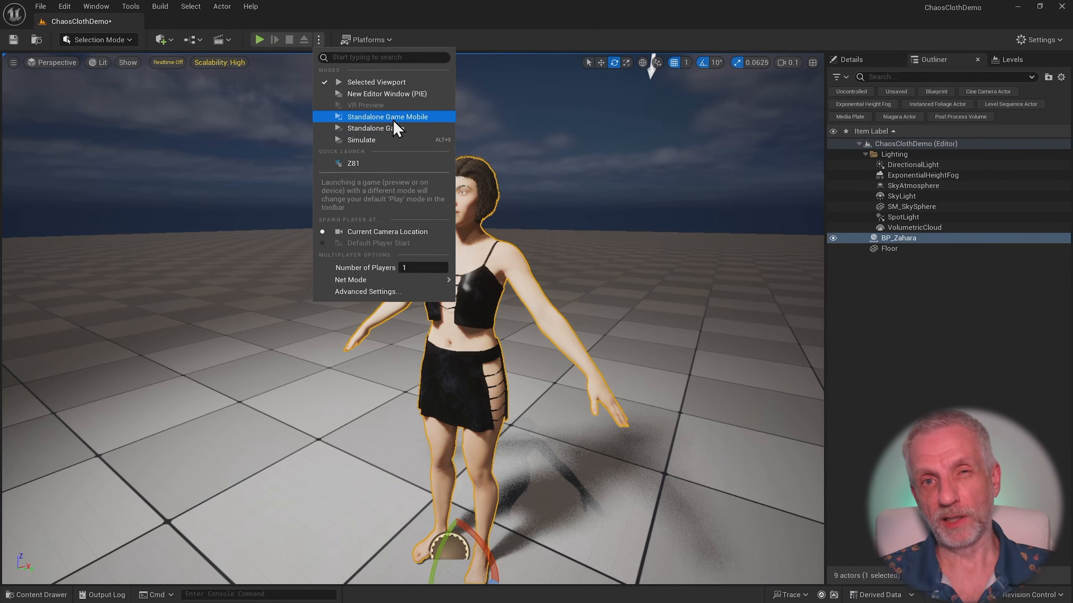
left_click(451, 17)
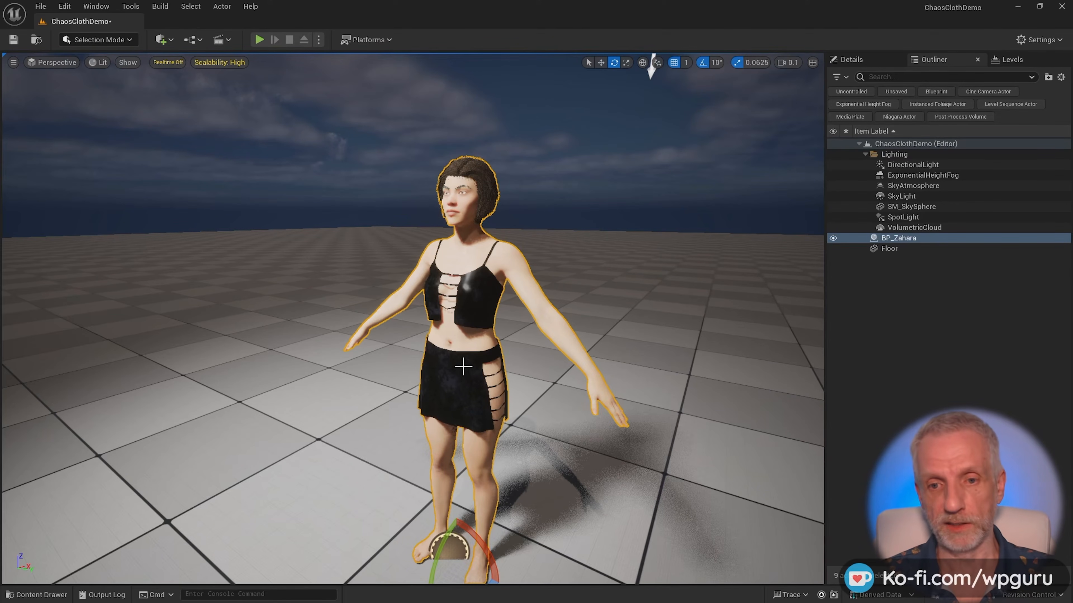
Create a level sequence named SQ_ZaharaDemo in the Cinematics folder.
left_click(220, 40)
left_click(268, 81)
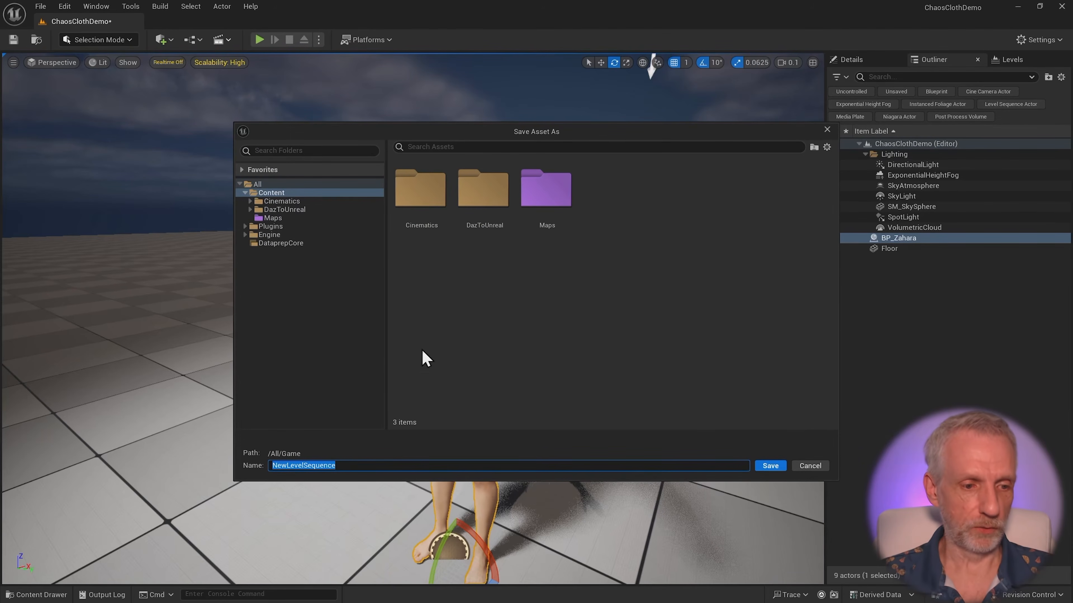
left_click(282, 202)
left_click_drag(341, 465, 275, 465)
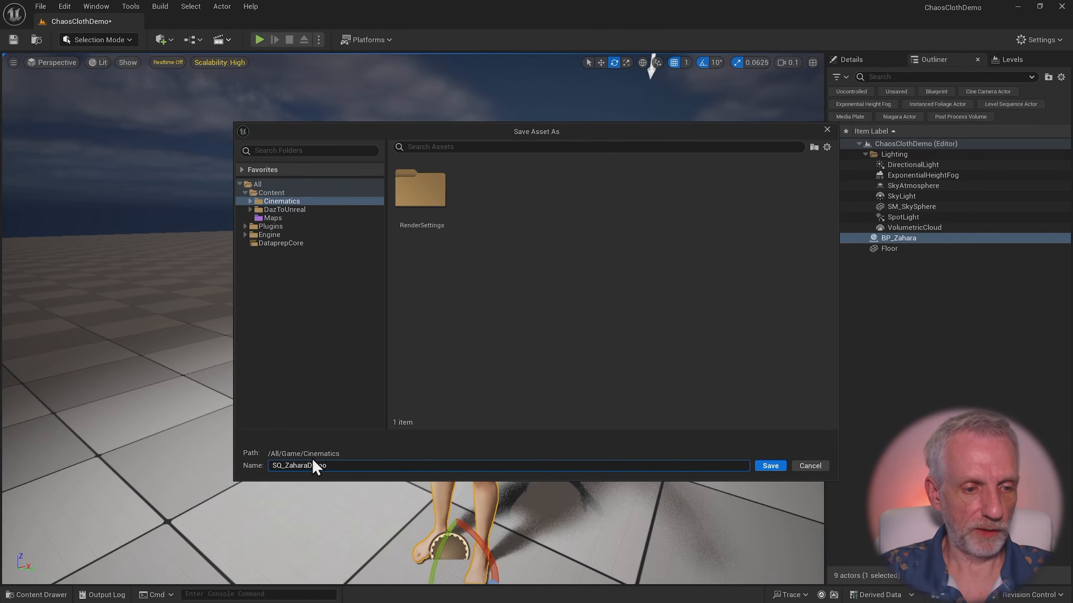
key("Return")
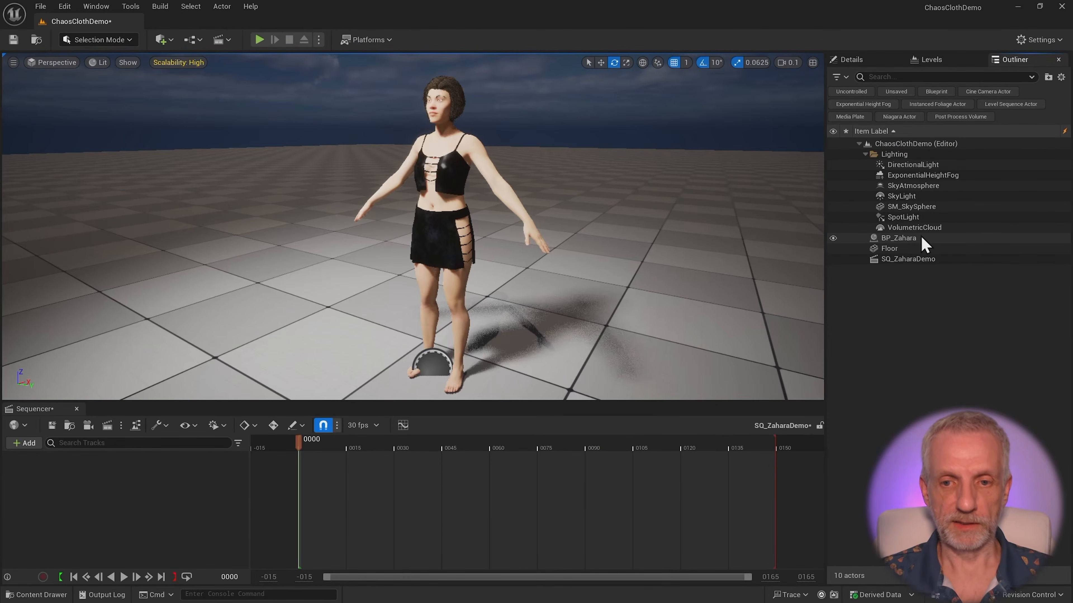
Add the BP_Zahara actor to the sequence, including a track for its Daz Mesh component.
left_click(922, 238)
left_click(30, 442)
mouse_move(127, 259)
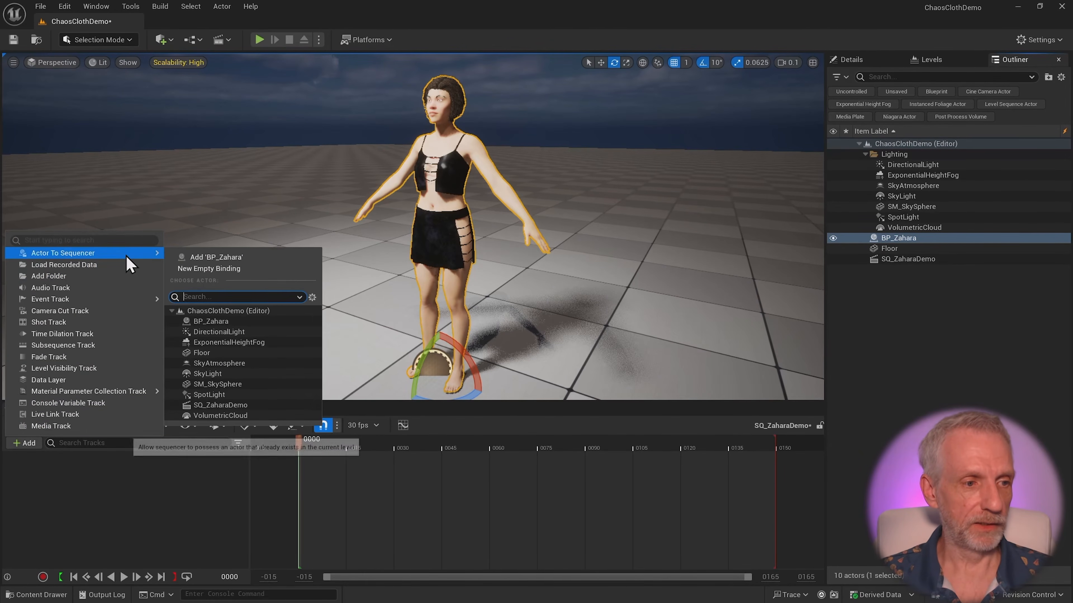
left_click(222, 251)
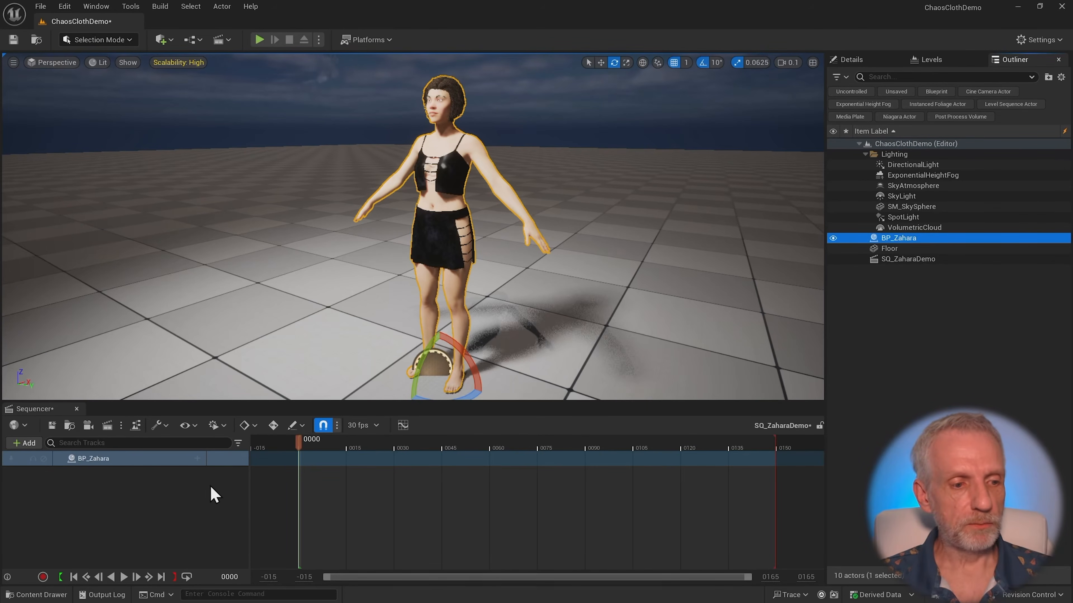
left_click(198, 459)
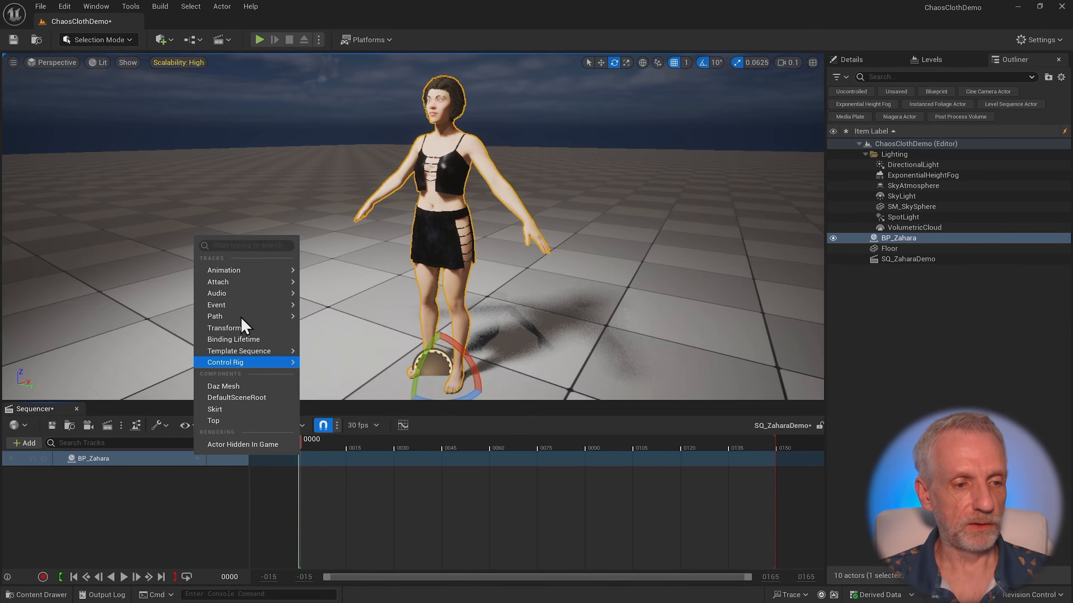
left_click(256, 386)
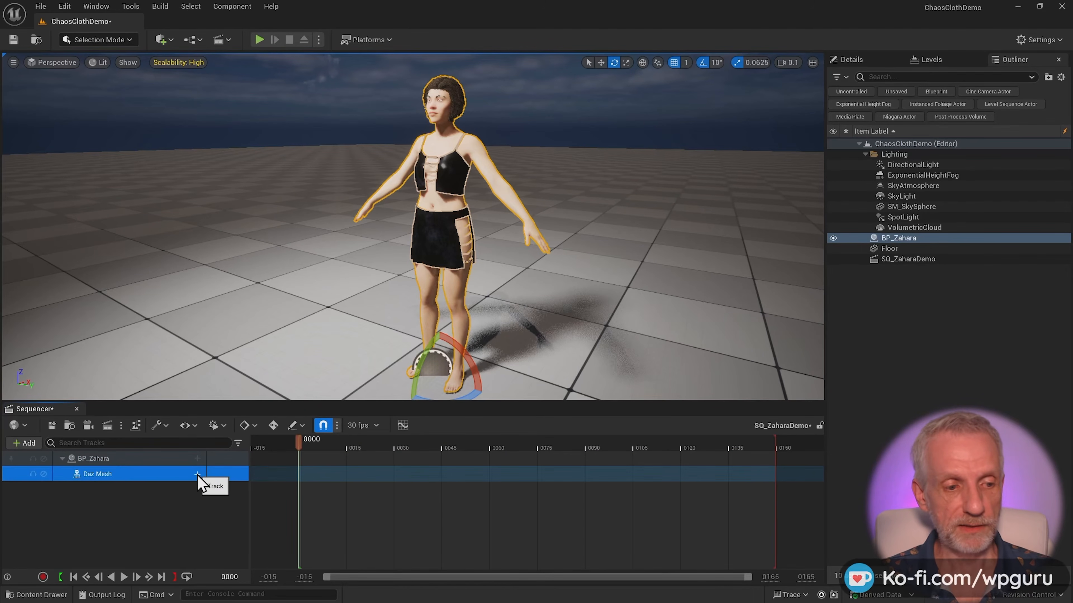
Add the RaiseTheRoof animation to the Daz Mesh track and preview it by playing the sequence briefly.
left_click(197, 474)
mouse_move(301, 158)
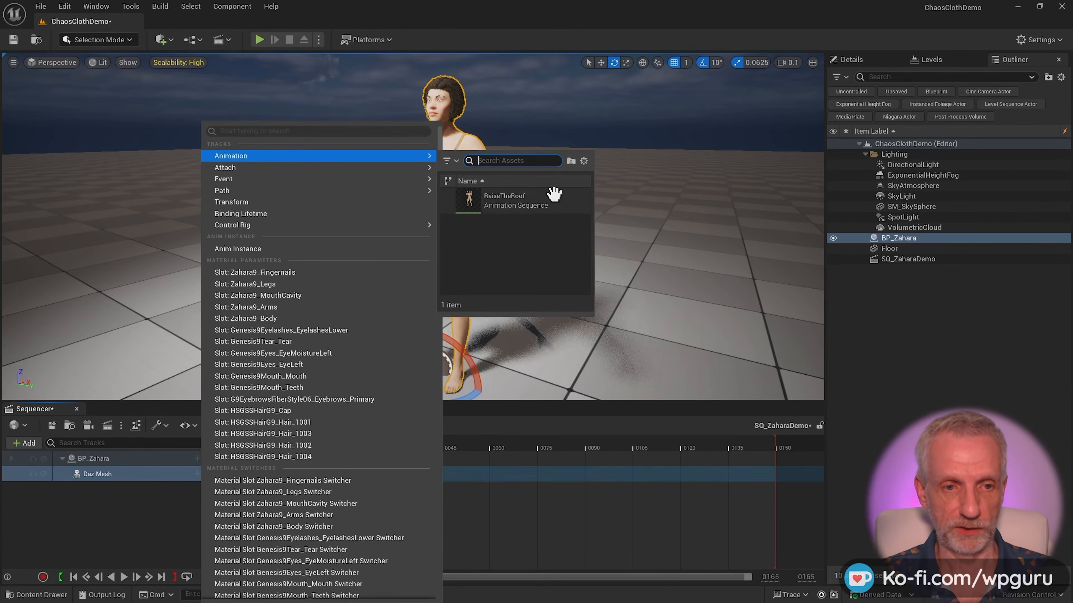
left_click(565, 203)
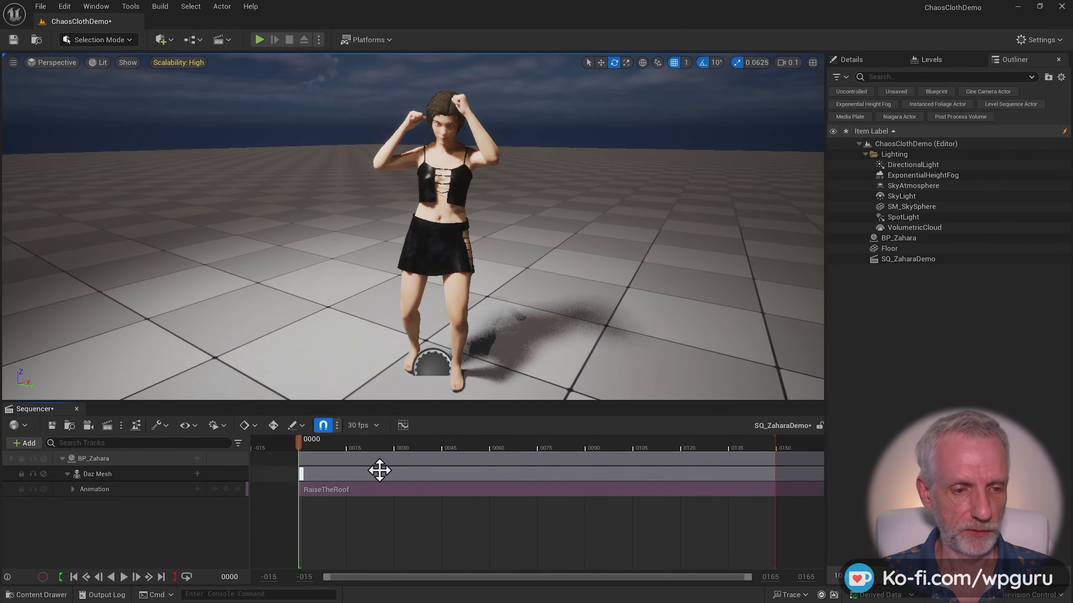
left_click(124, 577)
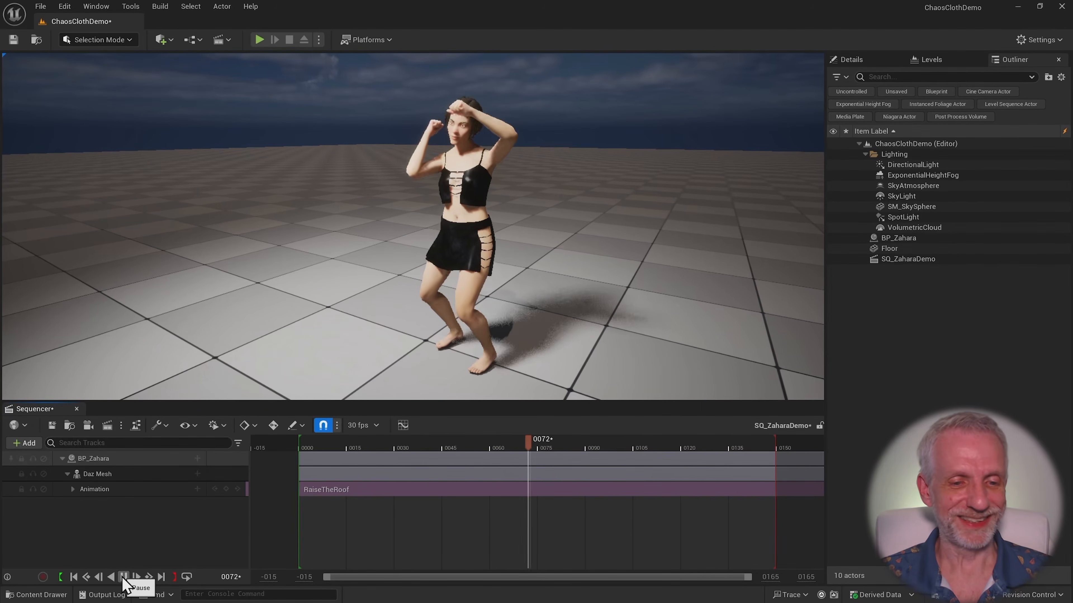
left_click(123, 577)
Set the play rate of the RaiseTheRoof animation section to double speed.
left_click(467, 458)
left_click(443, 490)
right_click(455, 492)
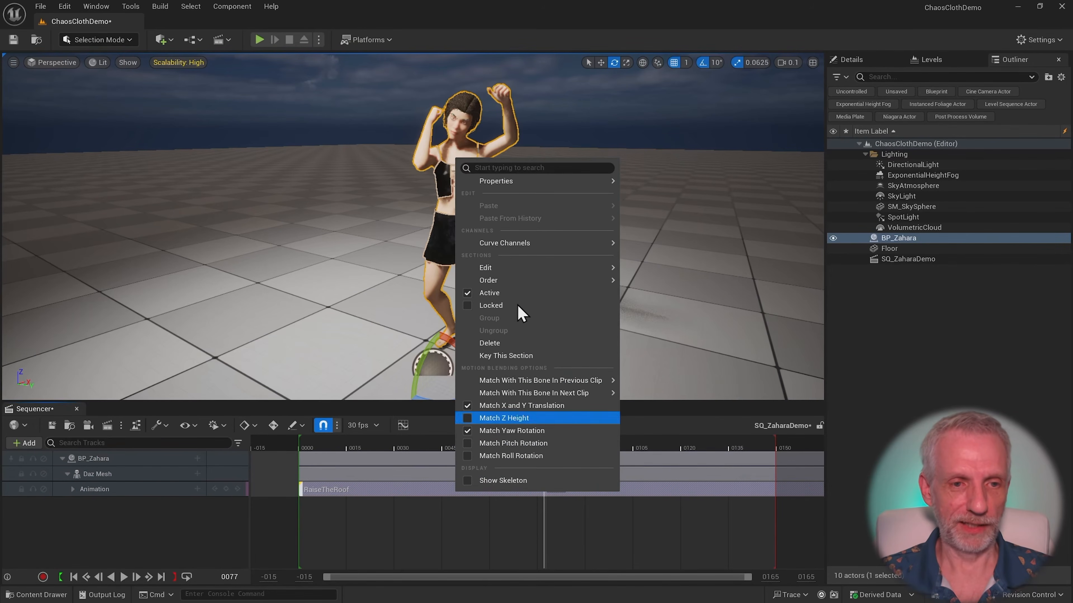
mouse_move(566, 182)
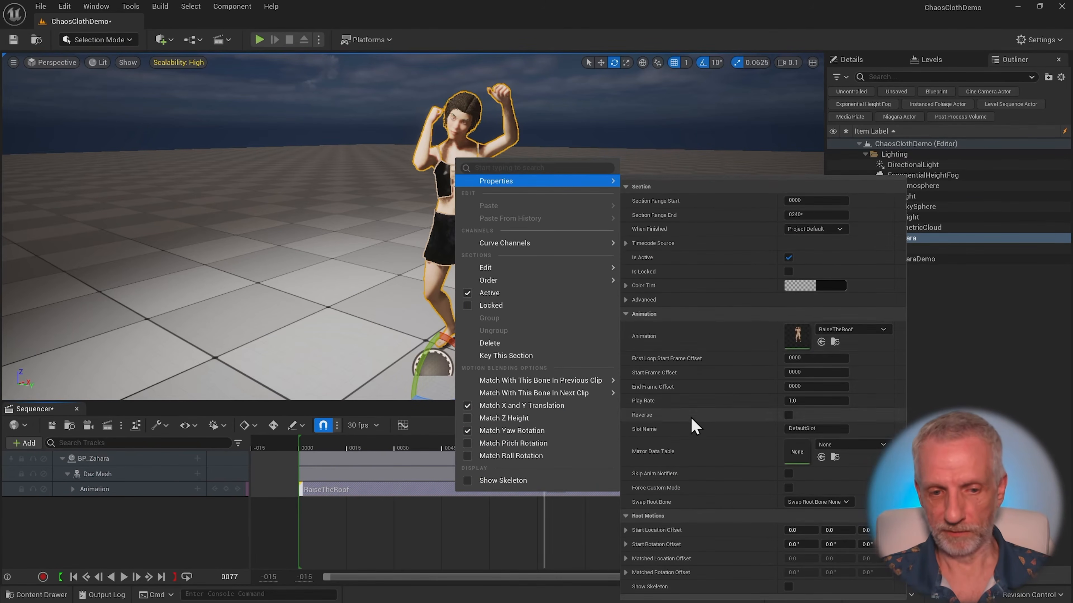
left_click_drag(799, 400, 796, 401)
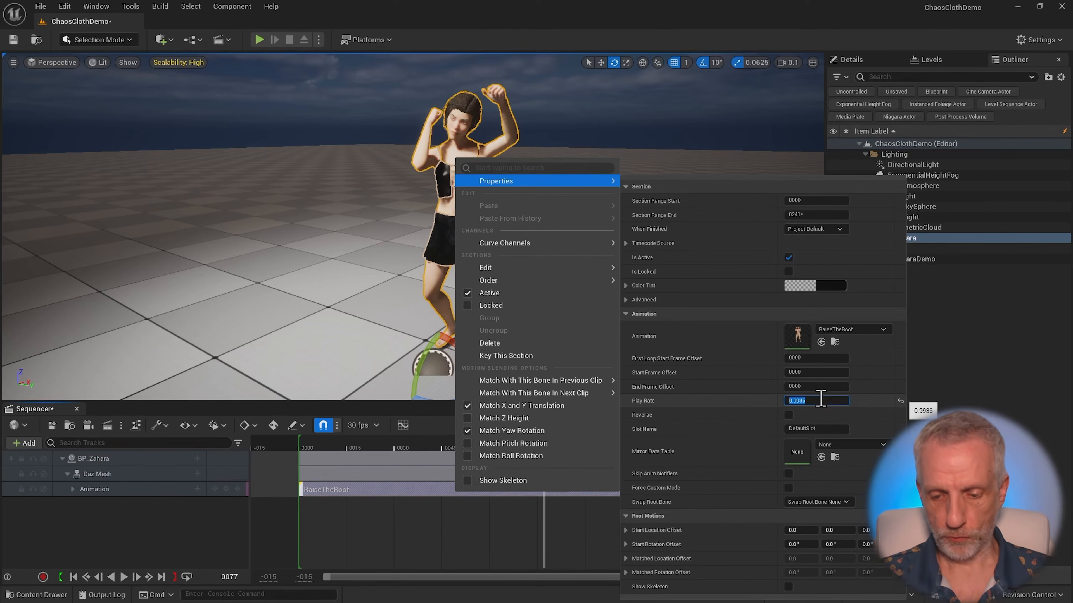
key("Return")
left_click(161, 521)
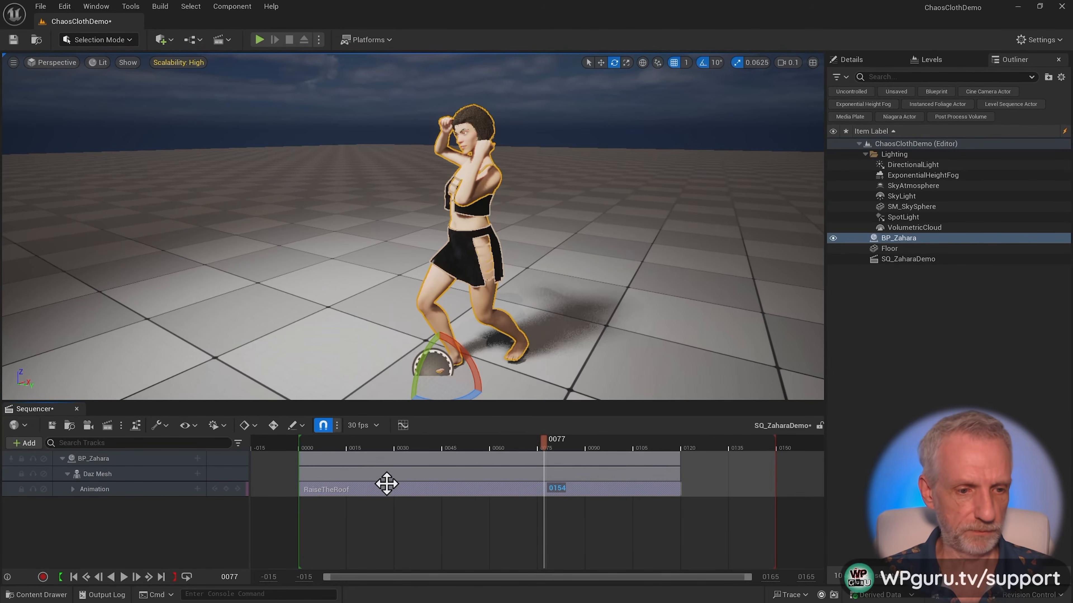
Extend the RaiseTheRoof section and the sequence's playback end to about frame 240, then play the sequence to check it.
left_click(506, 442)
scroll(512, 460, "down", 7, "ctrl")
mouse_move(551, 492)
left_mouse_down()
mouse_move(718, 491)
mouse_move(677, 494)
left_mouse_up()
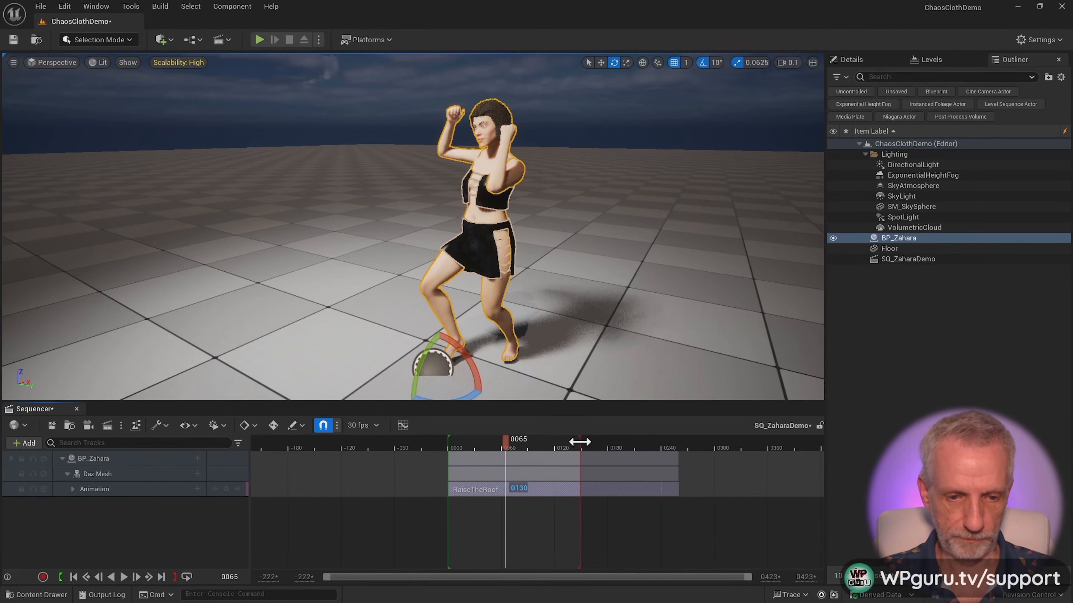
left_click_drag(581, 443, 746, 443)
left_click_drag(677, 459, 660, 459)
left_click_drag(744, 444, 660, 443)
left_click_drag(504, 443, 531, 443)
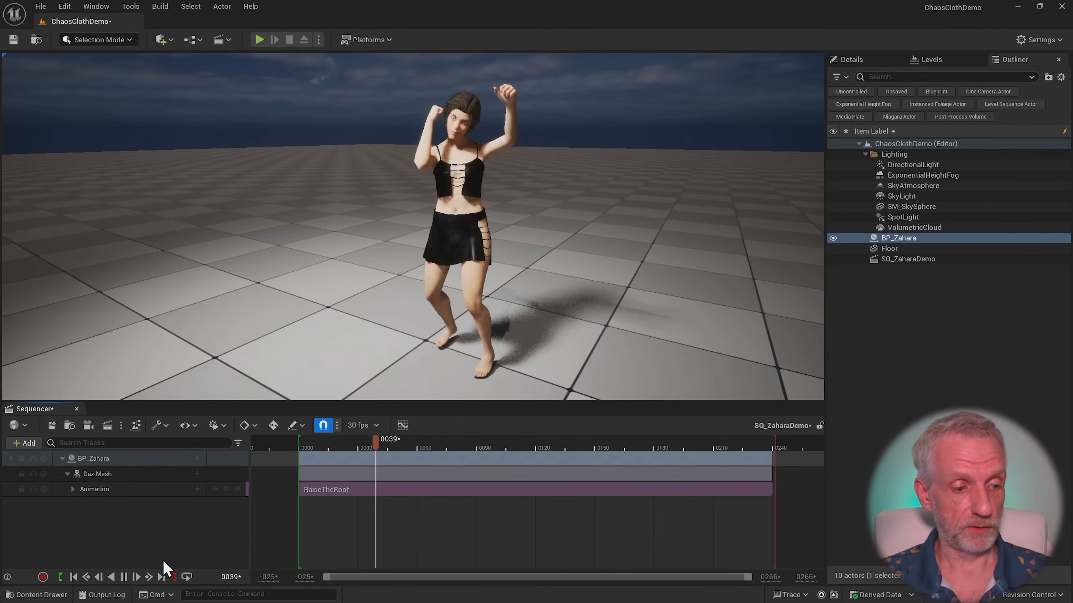
left_click(124, 576)
left_click(706, 495)
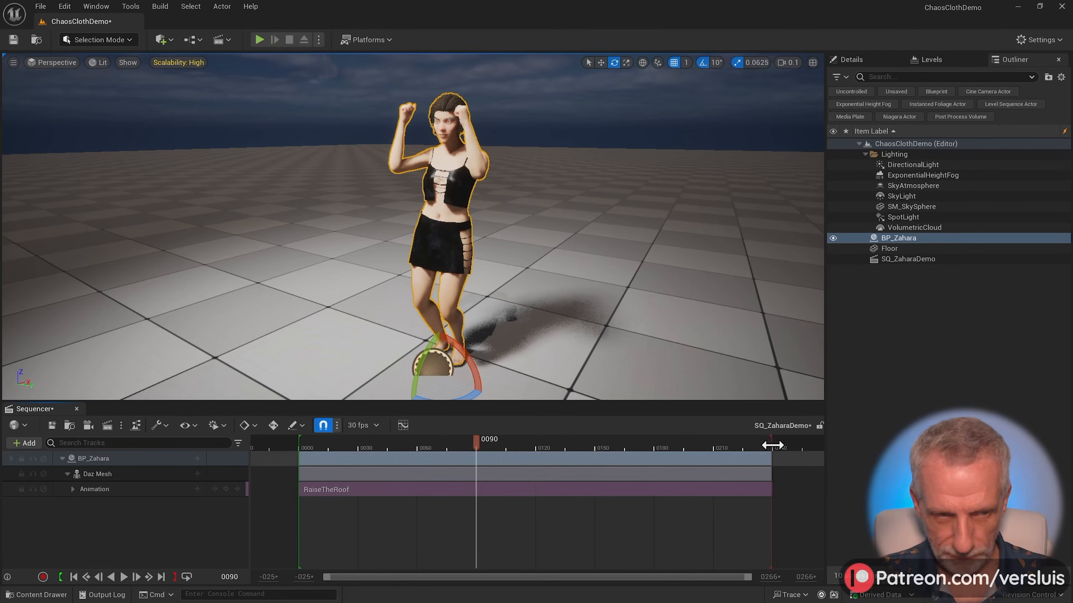
Simulate the level, play the sequence to examine the motion of the top and skirt, and stop the simulation.
left_click(318, 39)
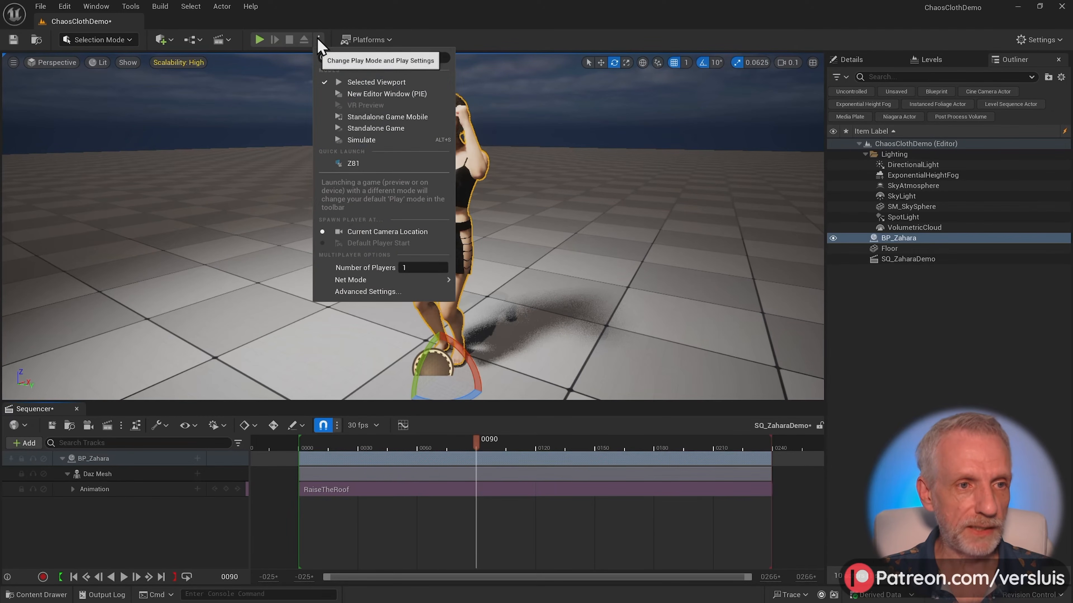
left_click(392, 142)
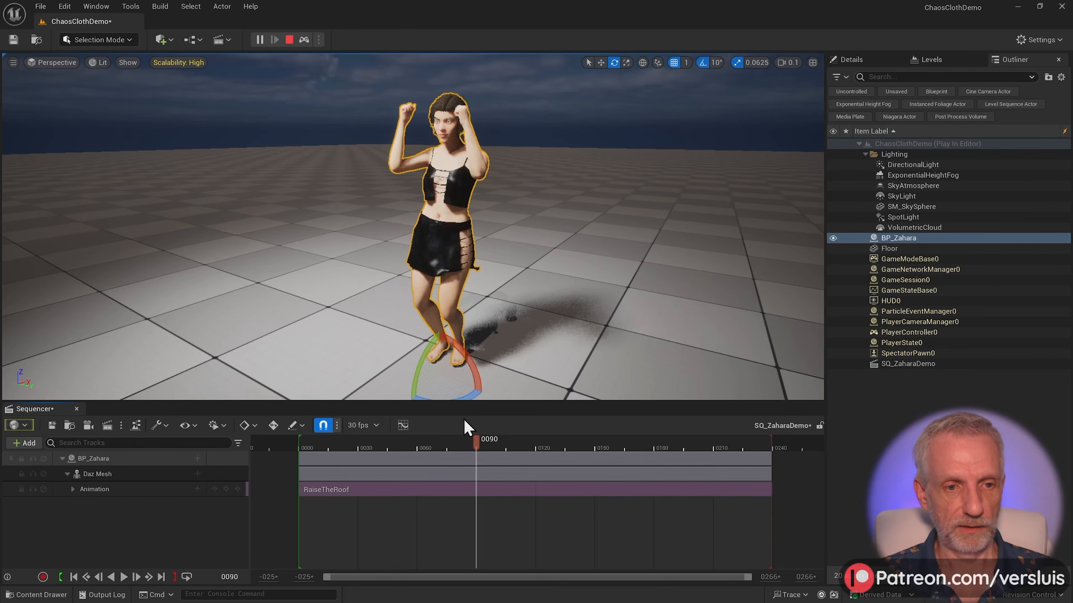
left_click(124, 577)
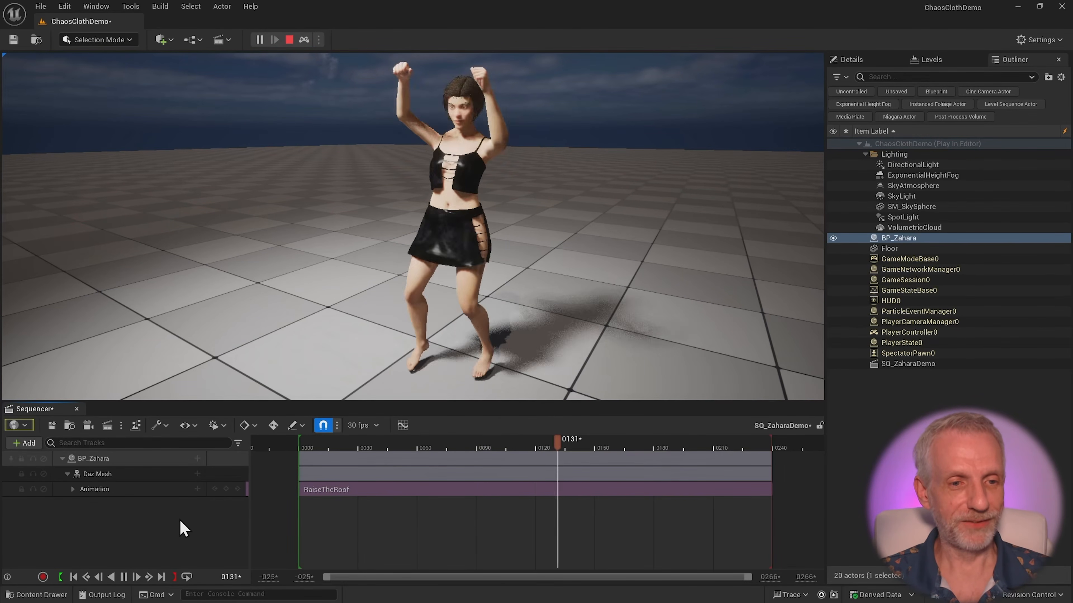
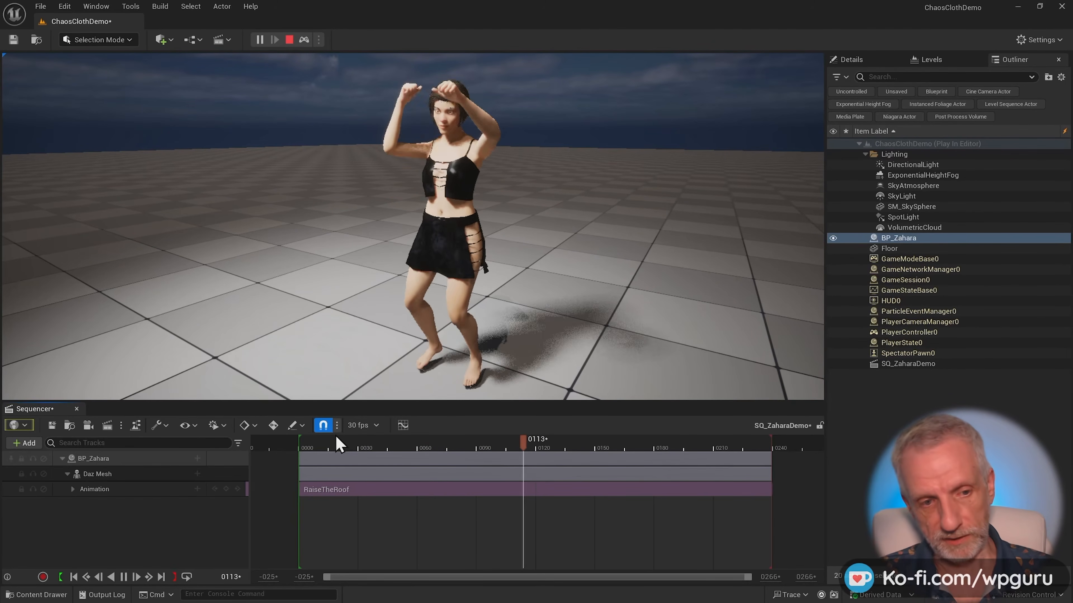
left_click(124, 576)
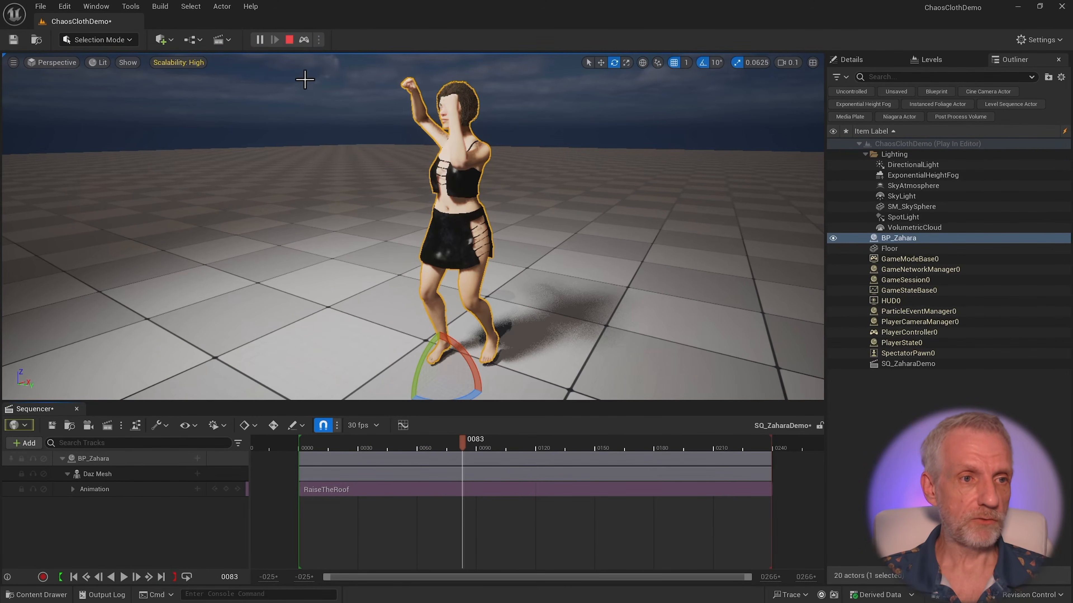
key("Escape")
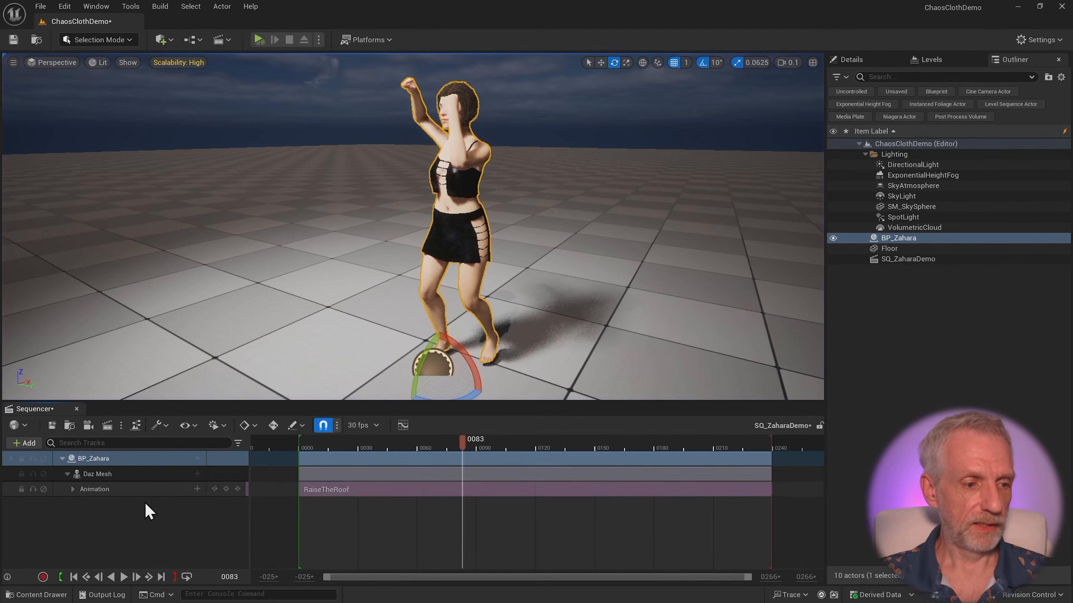
Open SQ_ZaharaDemo in the Movie Render Queue and dock the queue beside the Sequencer.
left_click(107, 426)
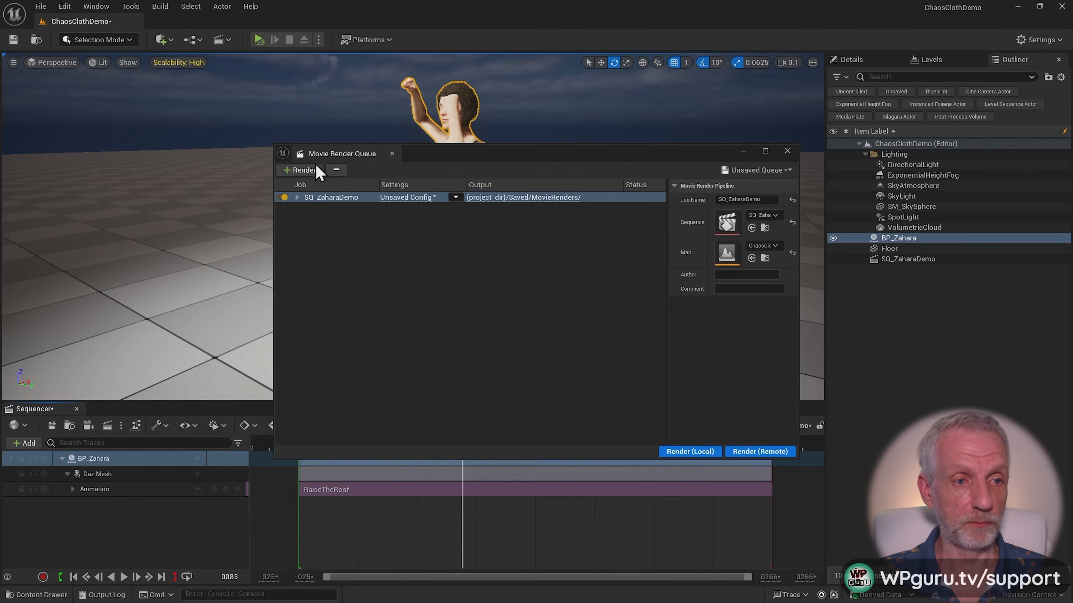
left_click_drag(338, 154, 126, 409)
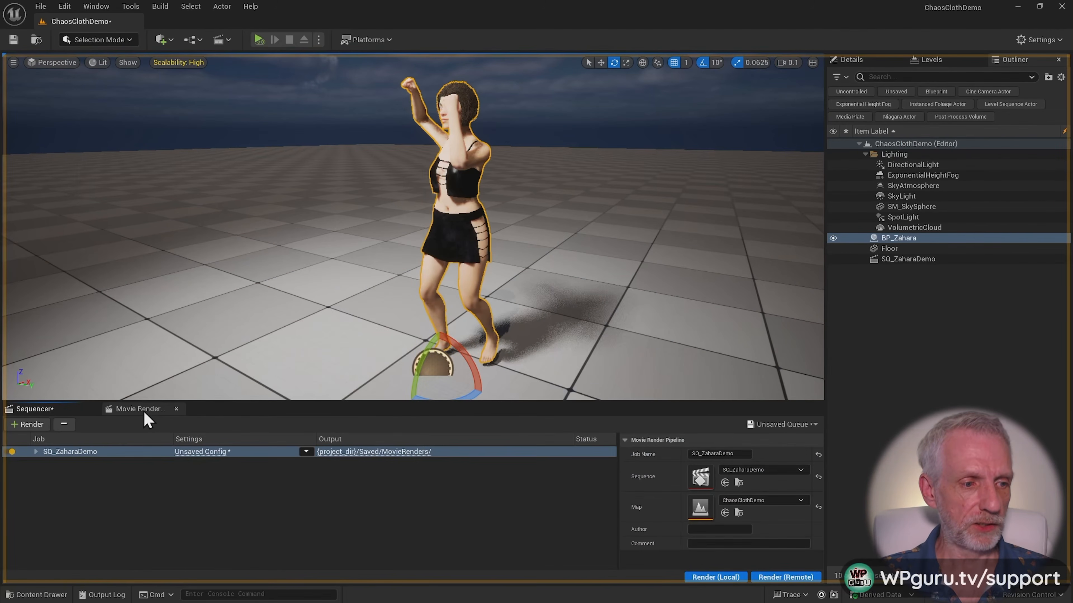
Search the plugins for "movie rend" to check the Movie Render Queue plugin, and close the plugin browser.
left_click(64, 6)
left_click(134, 190)
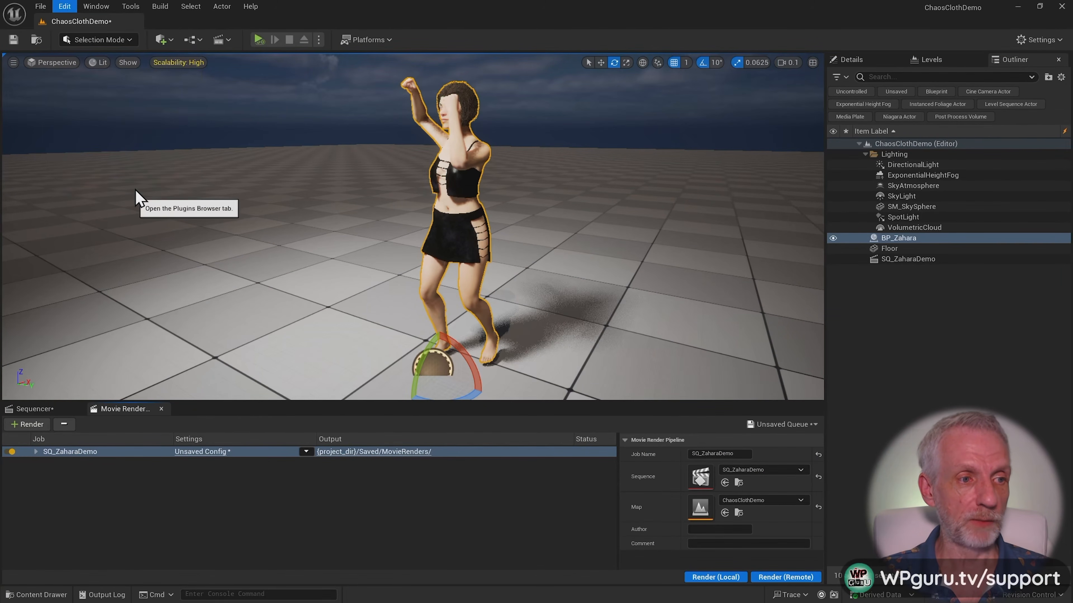
type("movie rend")
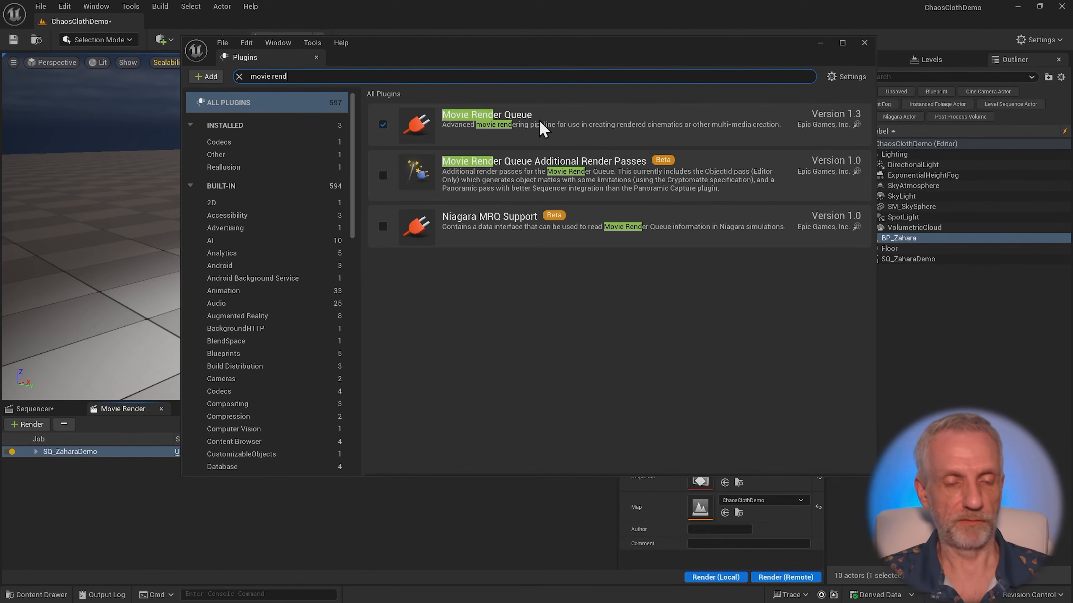
left_click(863, 44)
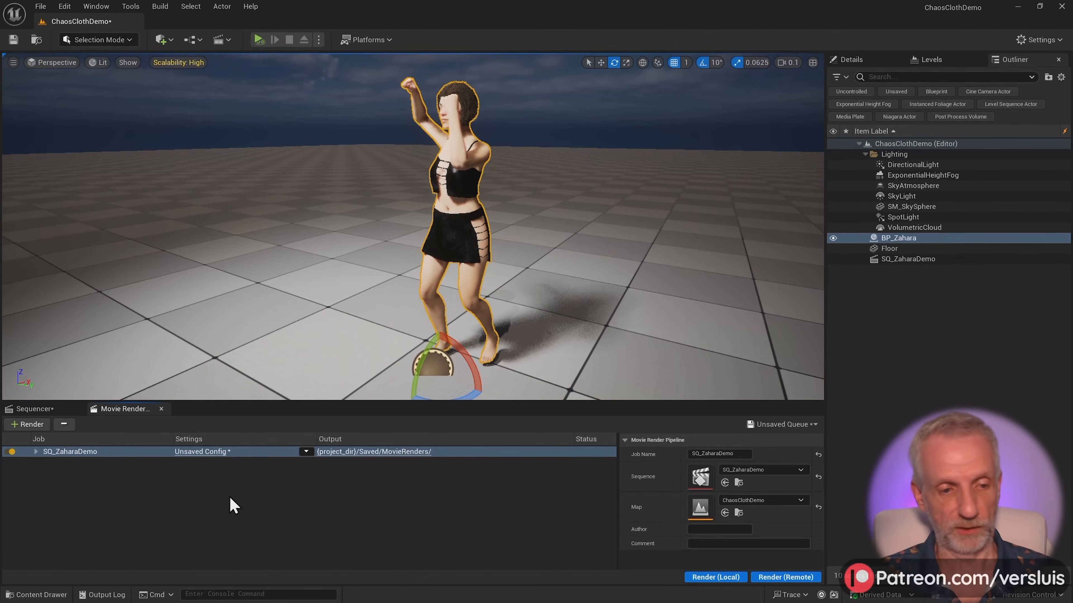
Replace the .jpg sequence export with a .png Sequence [8bit] in the SQ_ZaharaDemo job's render settings.
left_click(213, 457)
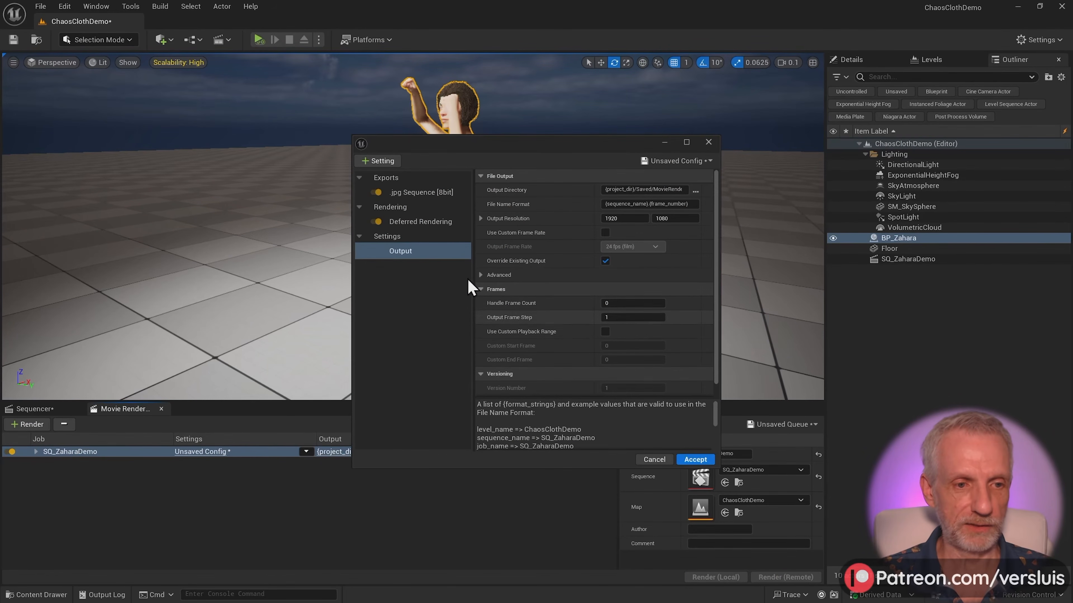
left_click(436, 194)
key("Delete")
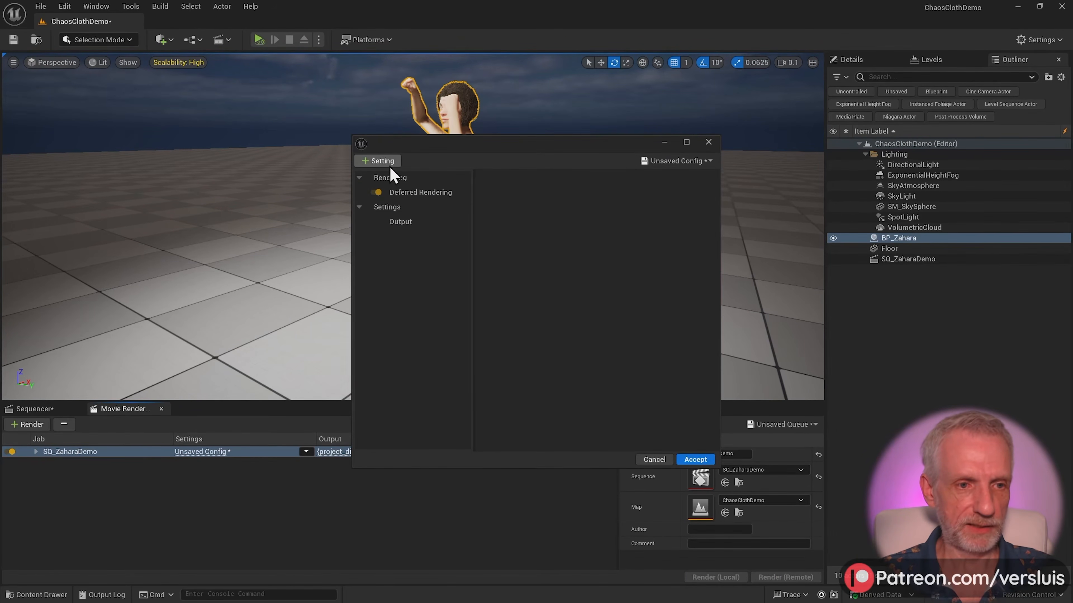
left_click(377, 161)
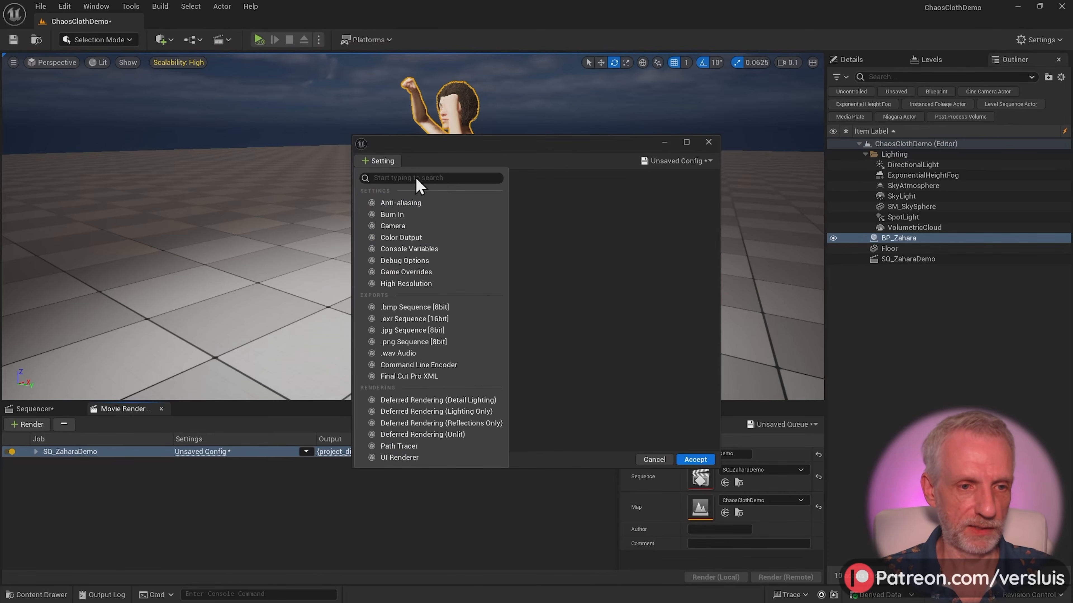
left_click(435, 340)
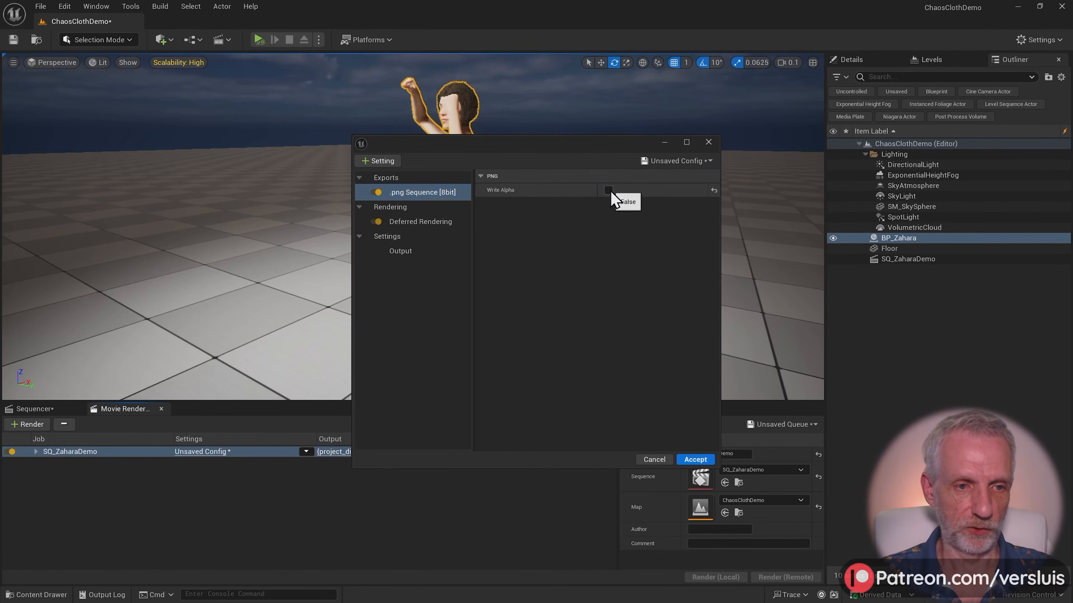
Set the render's output directory to the Zahara v2 folder under Videos, Animations, Chaos Cloth.
left_click(405, 251)
left_click(695, 191)
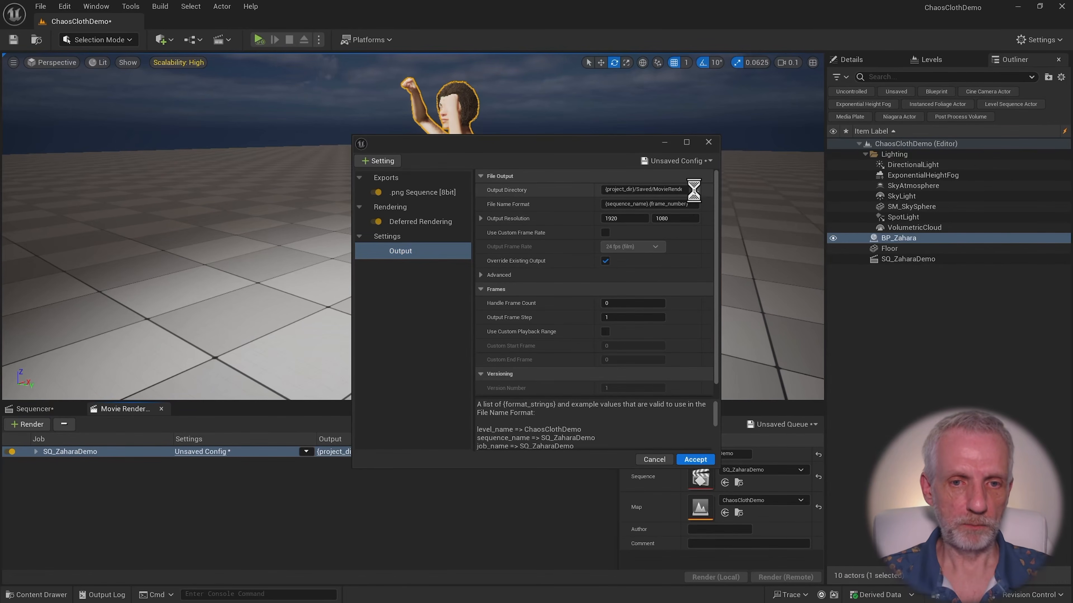
left_click(534, 161)
left_click(742, 162)
left_click(553, 236)
double_click(591, 271)
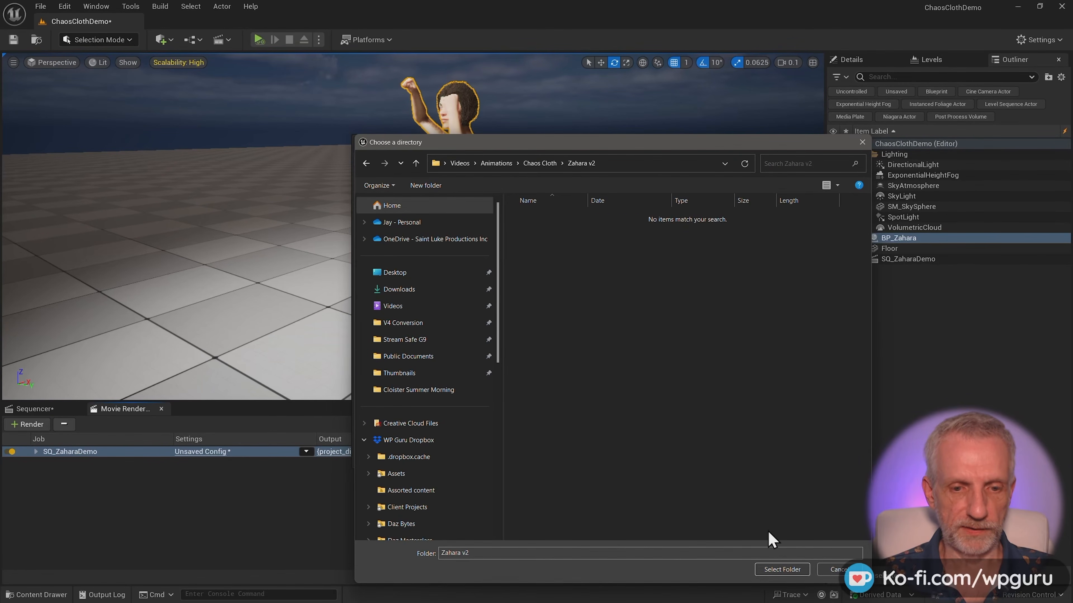
left_click(796, 571)
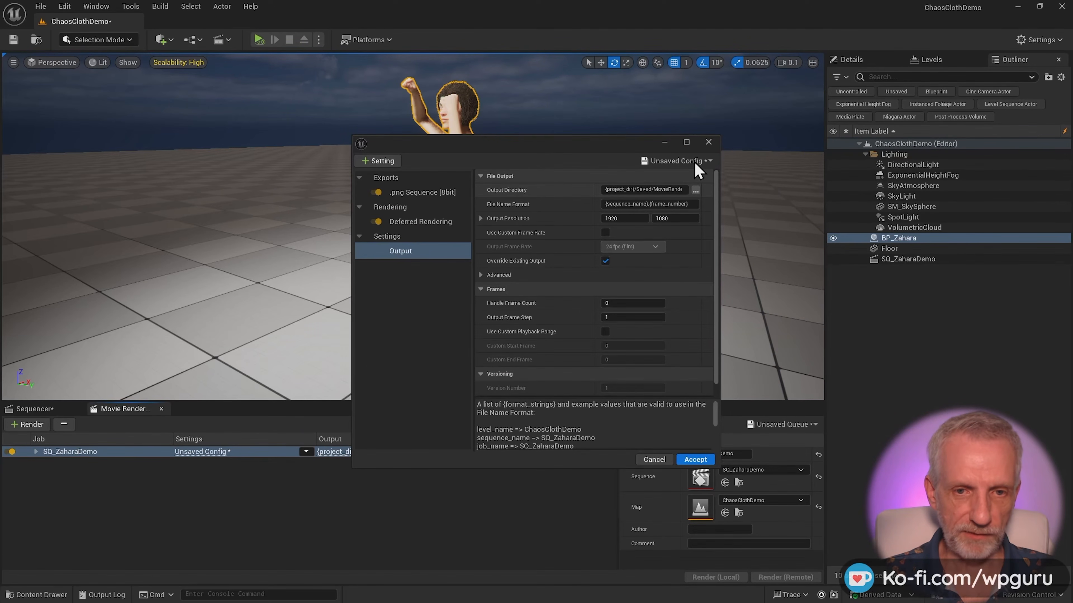
Import the RS_Zahara preset over the unsaved render configuration and accept the settings.
left_click(698, 164)
left_click(693, 265)
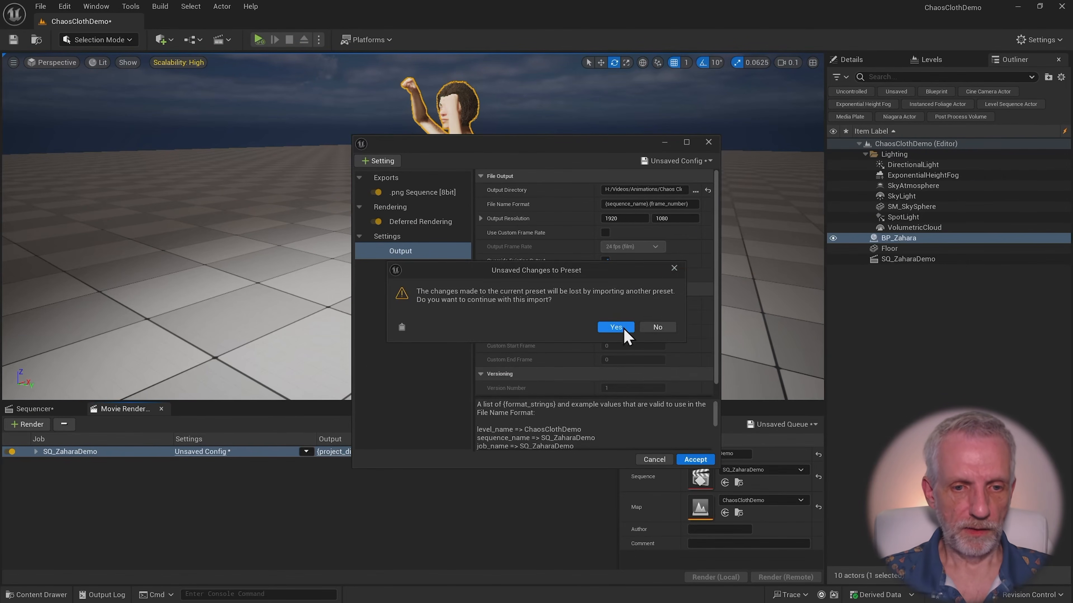
left_click(629, 329)
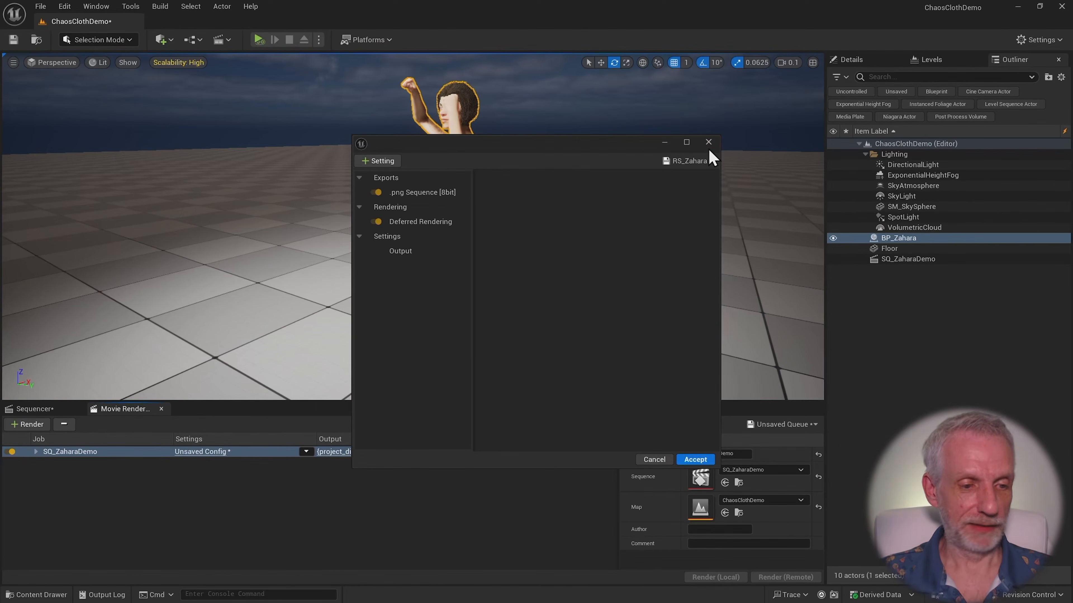
left_click(695, 459)
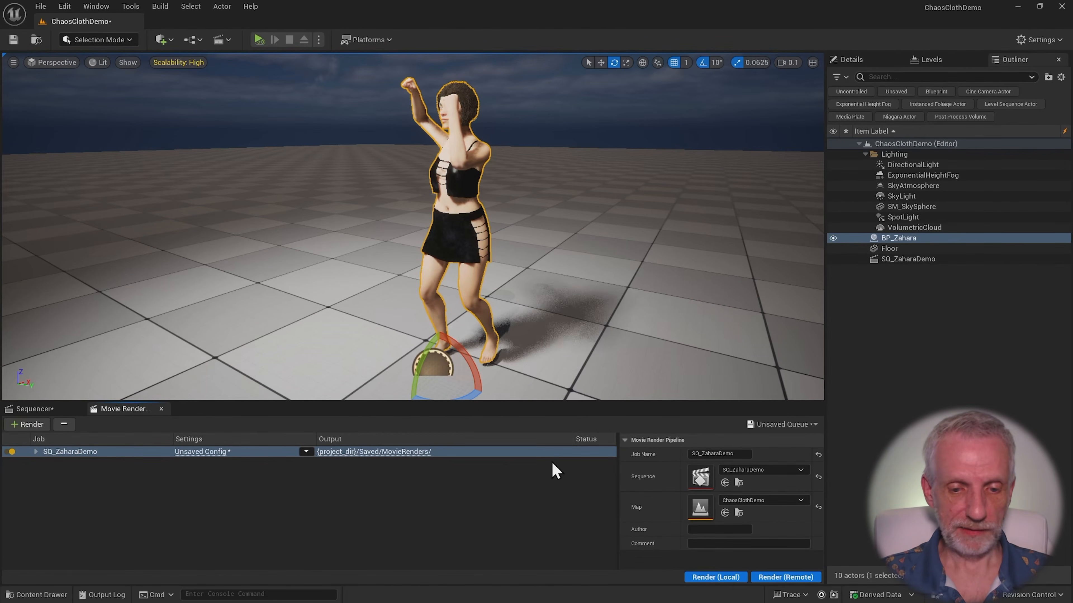
Start a local render of SQ_ZaharaDemo to preview the output, and cancel it.
left_click(727, 577)
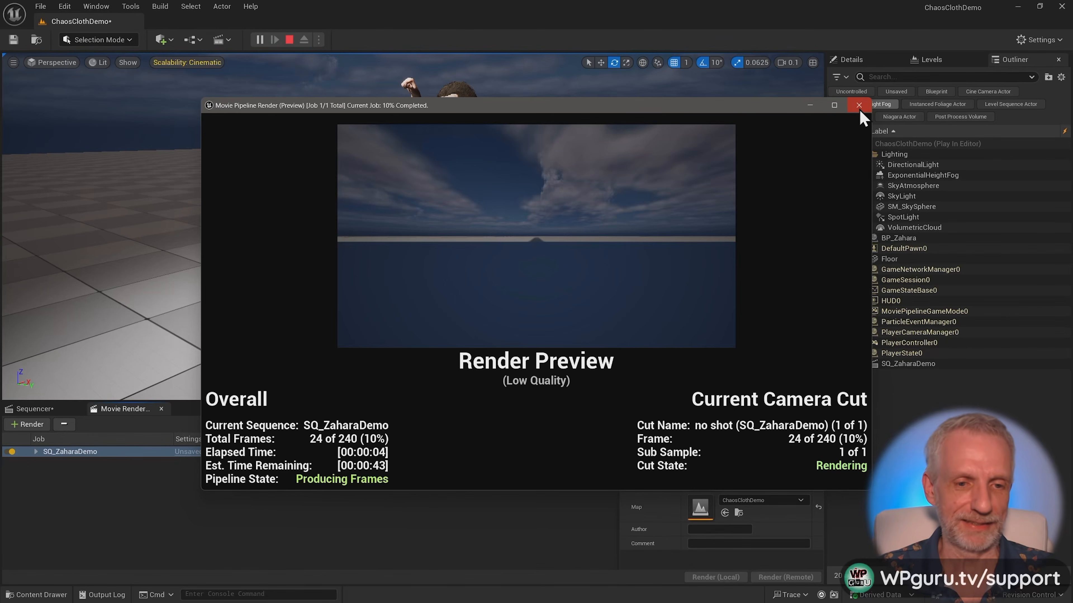
left_click(859, 106)
Add a Cine Camera with a camera cut to the sequence and frame Zahara from head to thighs.
left_click(34, 409)
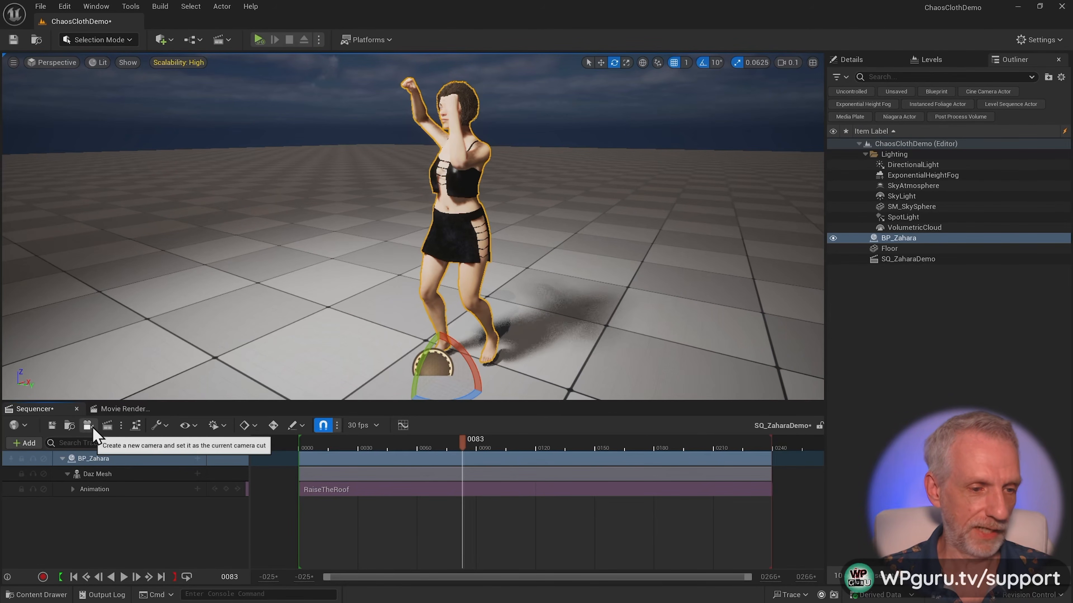
left_click(107, 426)
key("s")
right_click_drag(413, 227, 391, 206)
scroll(414, 228, "up", 3)
key("a")
scroll(443, 227, "down", 1)
key("d")
key("d")
key("q")
key("w")
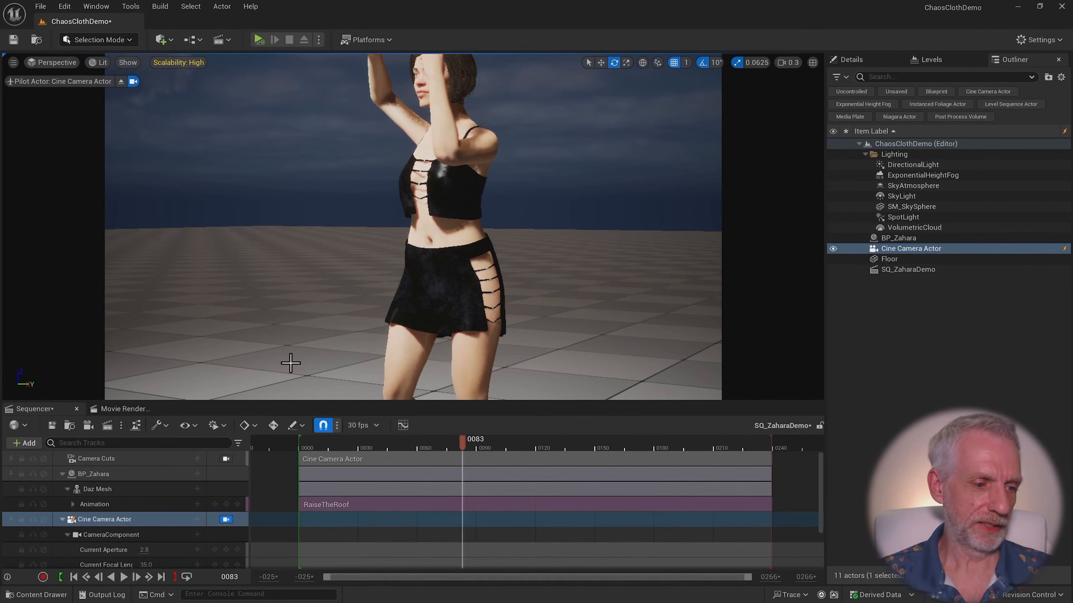
Set the Cine Camera's focus method to Tracking with BP_Zahara as the actor to track.
left_click(62, 520)
left_click(62, 520)
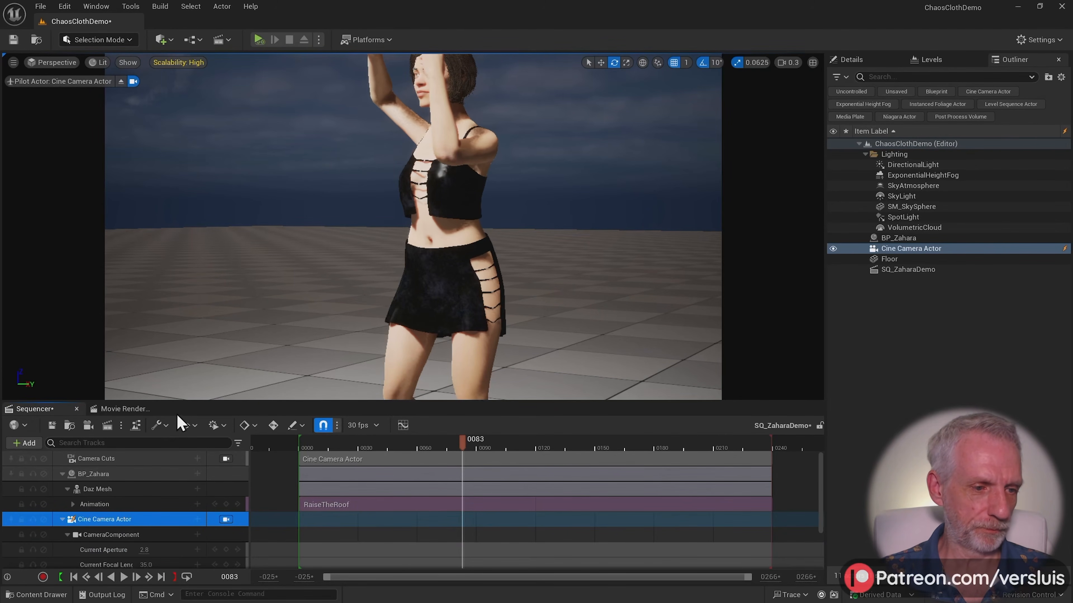
left_click_drag(181, 403, 182, 322)
left_click(124, 502)
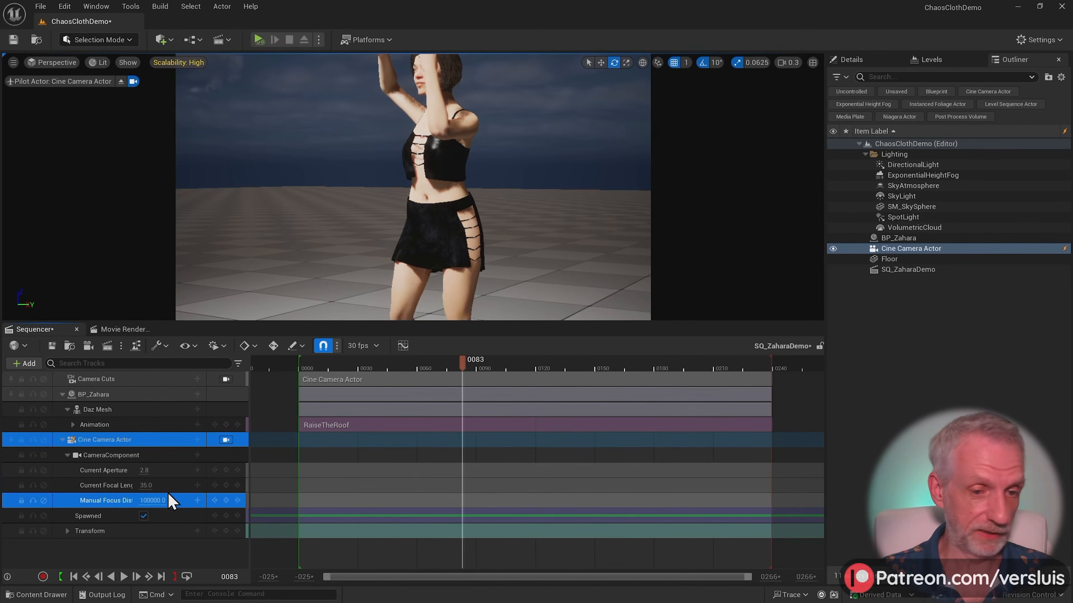
left_click(850, 59)
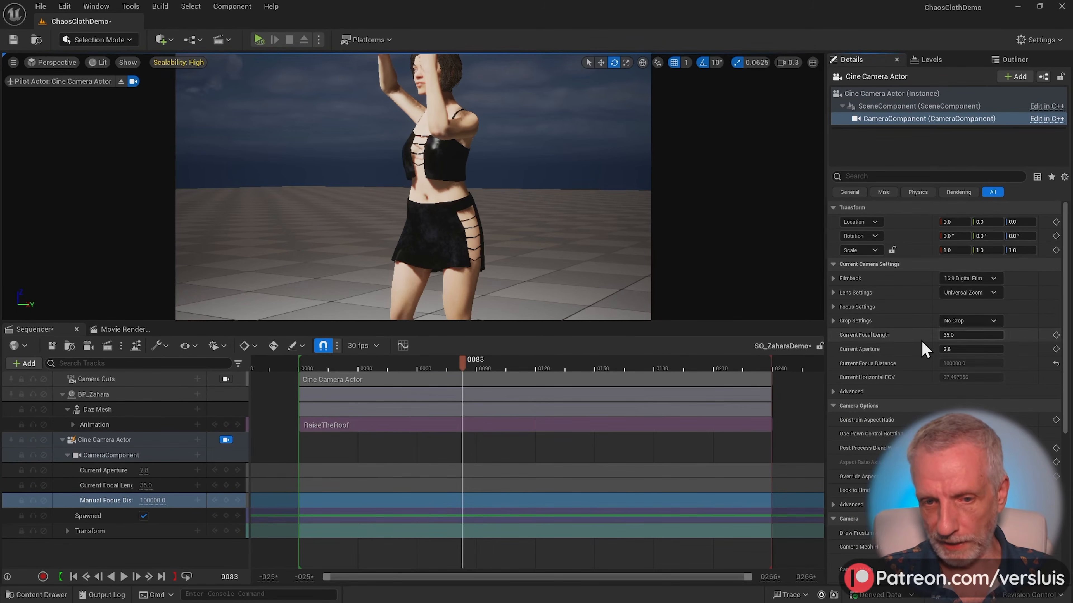
scroll(868, 349, "down", 2)
left_click(833, 274)
left_click(970, 289)
left_click(971, 317)
left_click(841, 302)
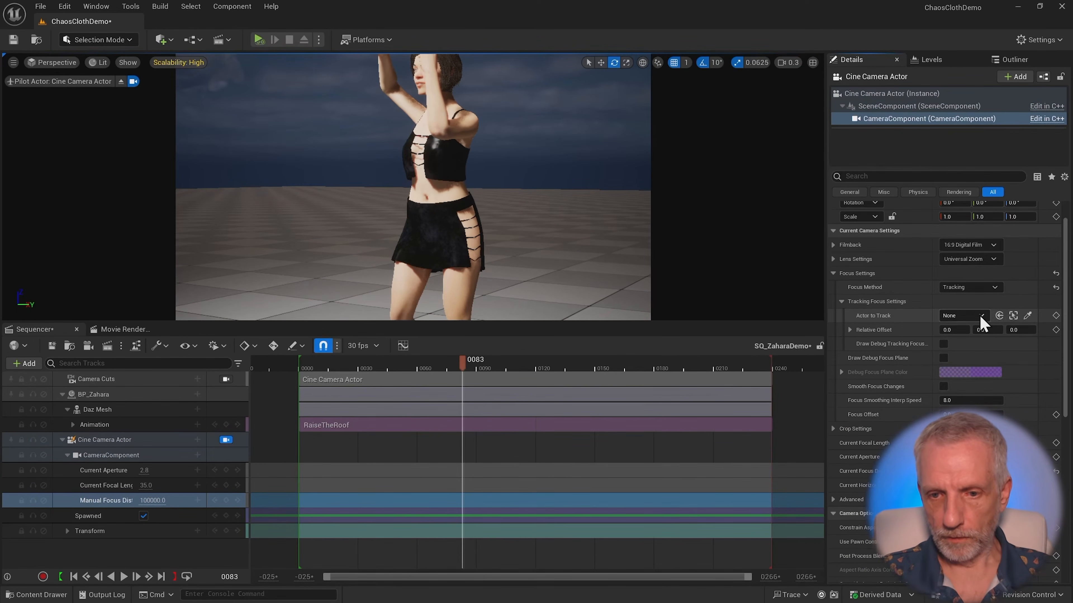
left_click(1027, 315)
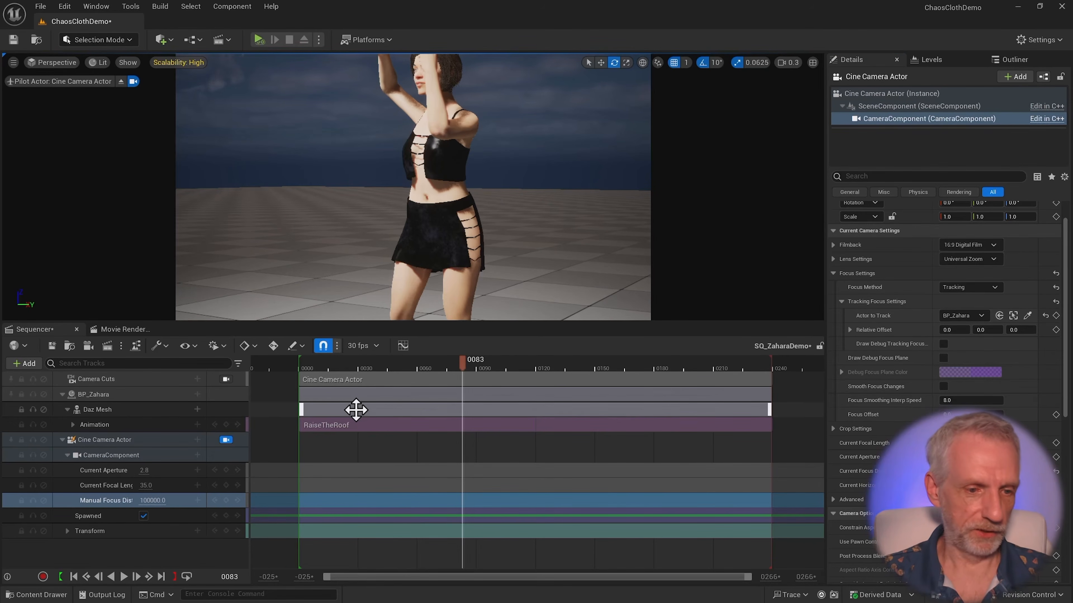
Return the playhead to frame 0 and collapse the Cine Camera Actor's tracks in the sequence.
left_click_drag(443, 367, 299, 367)
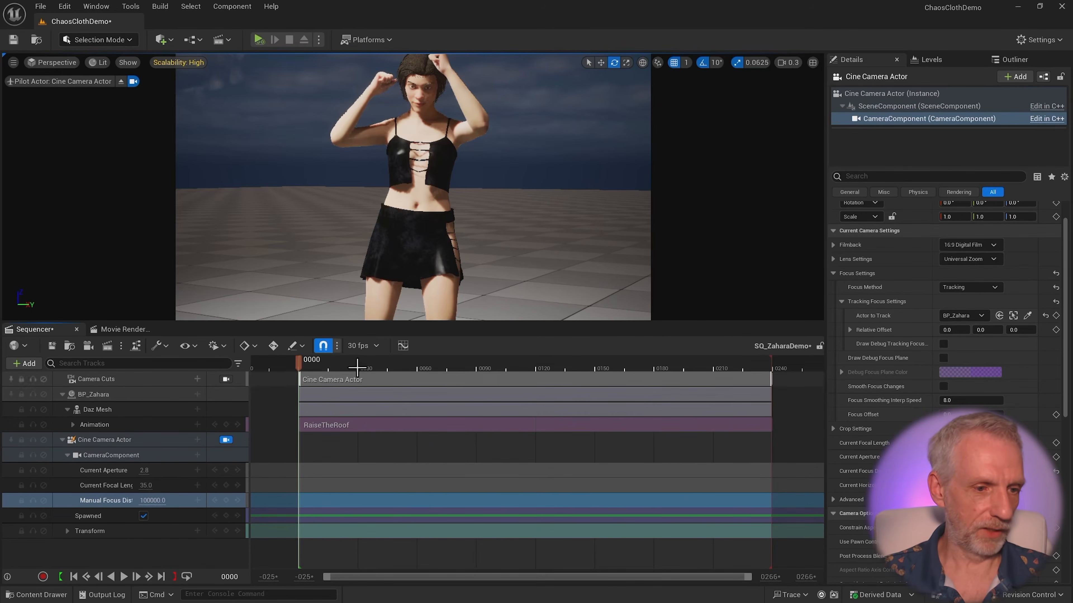
left_click(68, 456)
left_click(62, 440)
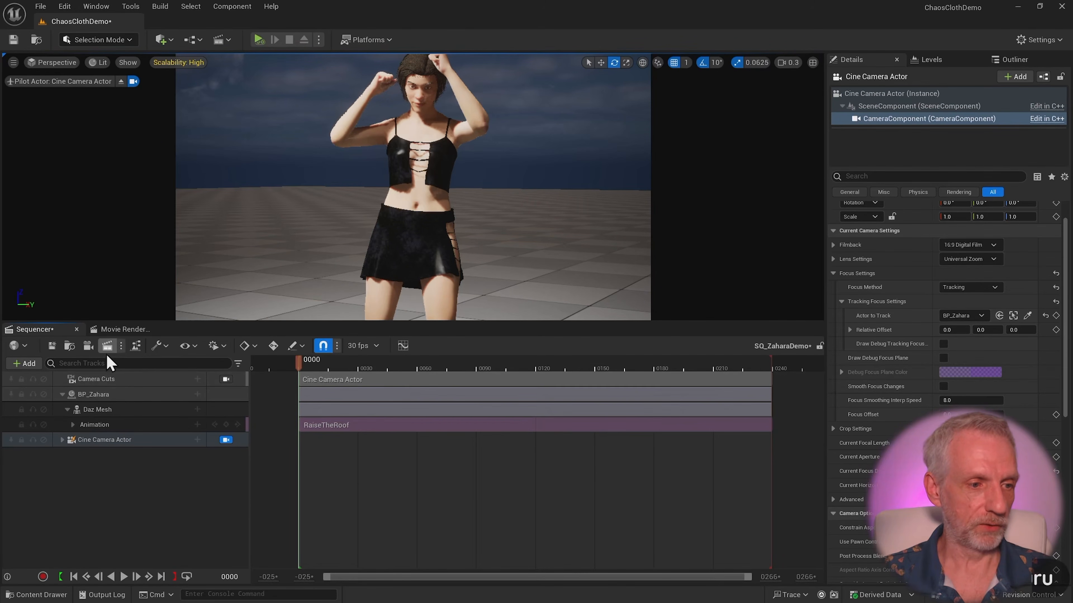
Check the output directory in the SQ_ZaharaDemo job's render settings and start rendering the sequence locally.
left_click(121, 329)
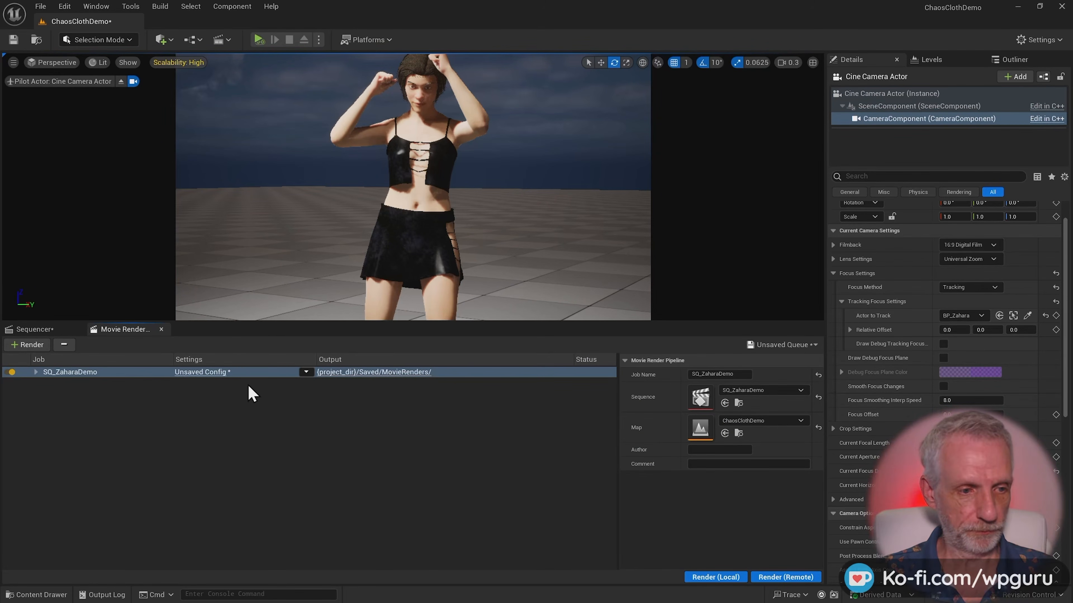
left_click(202, 372)
left_click(400, 251)
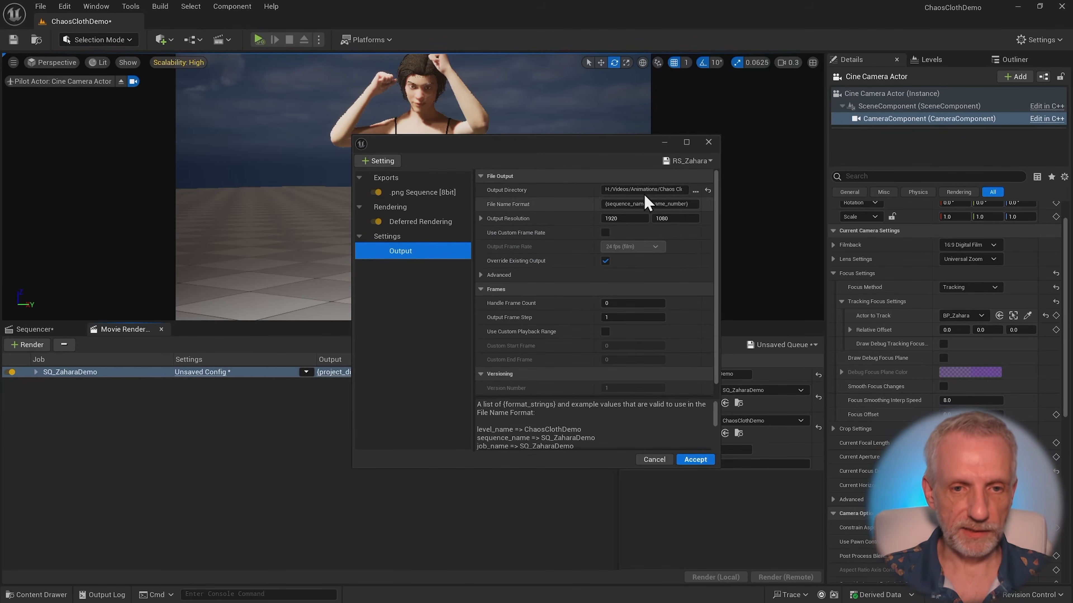
left_click(681, 189)
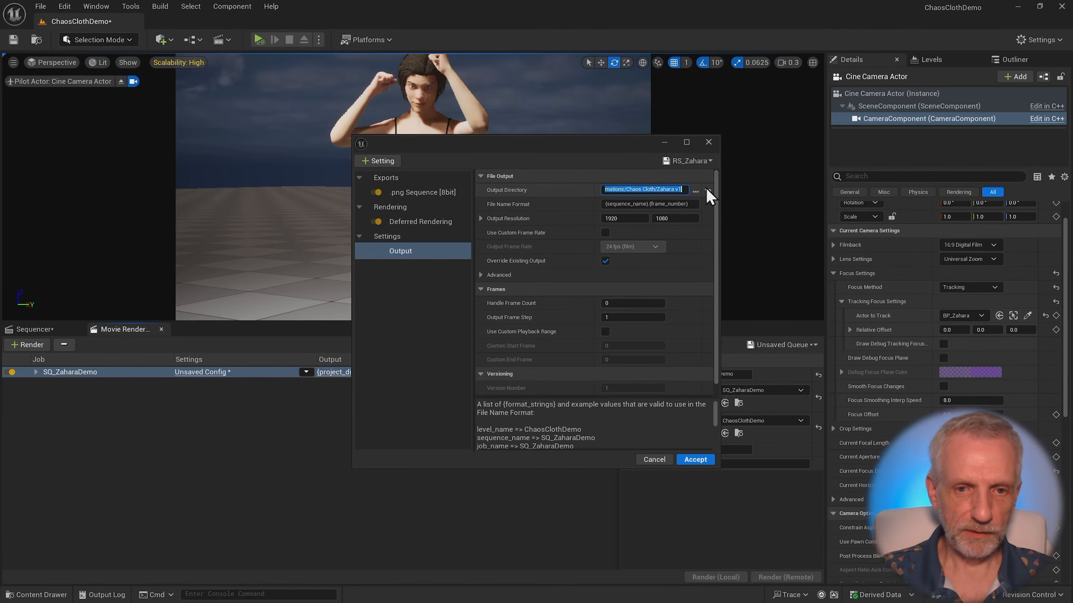
left_click(695, 460)
left_click(716, 577)
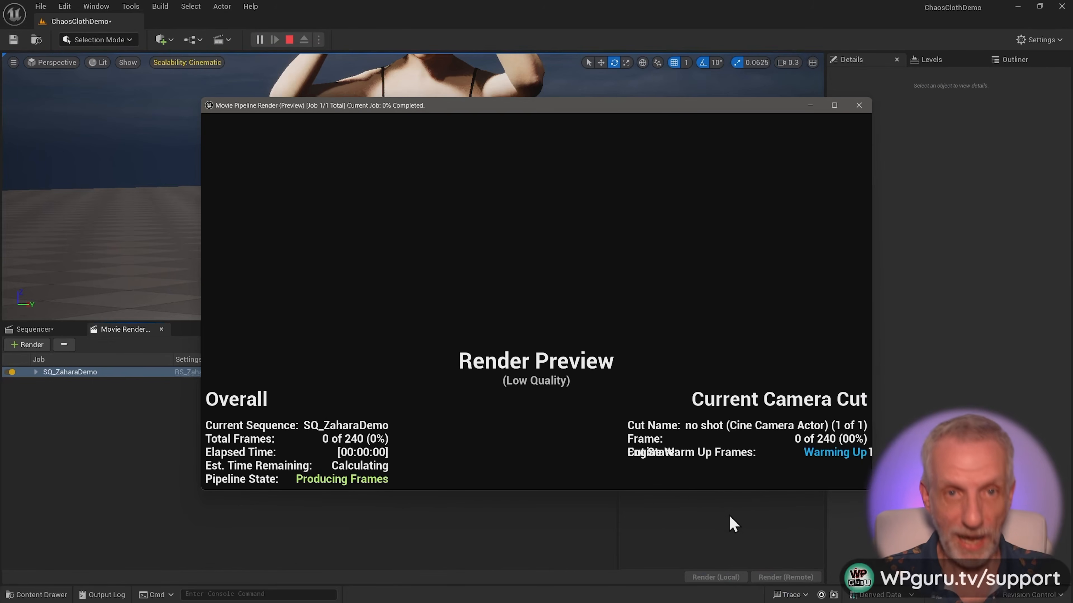